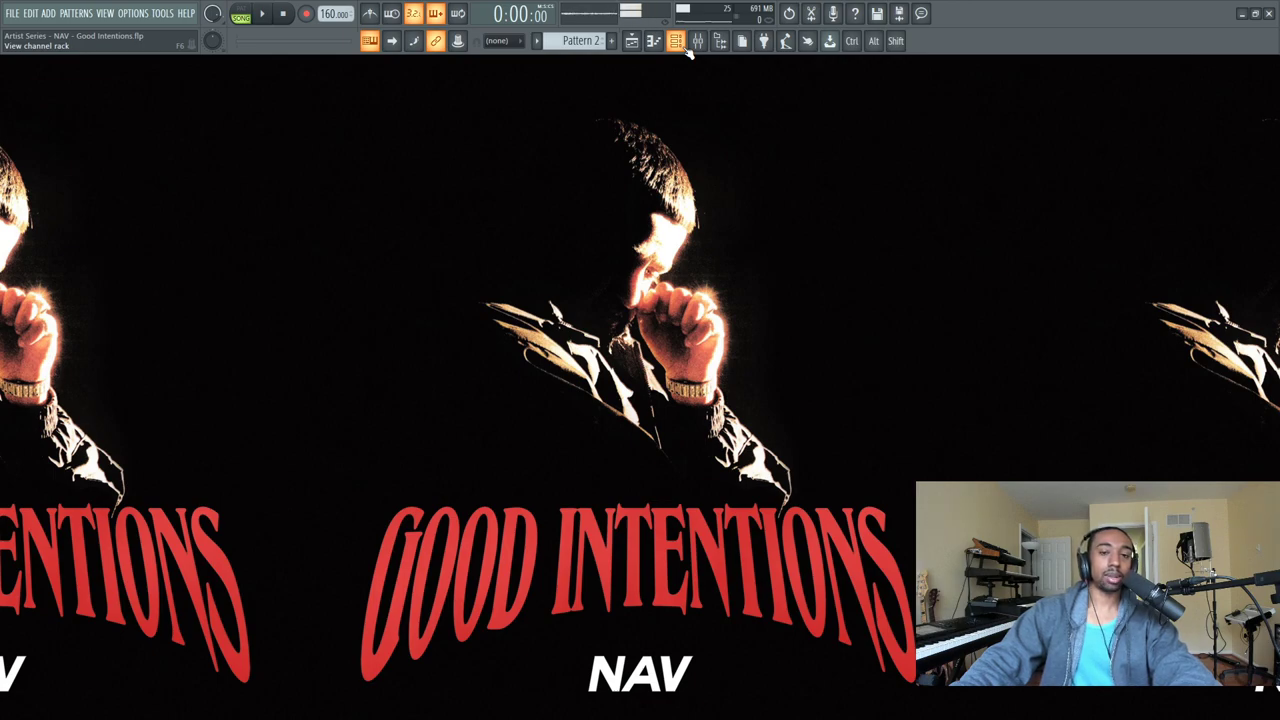
Bring up the channel rack, look at the Hermes instrument with its window moved higher, and close the instrument.
{"action": "left_click", "coordinate": [686, 50]}
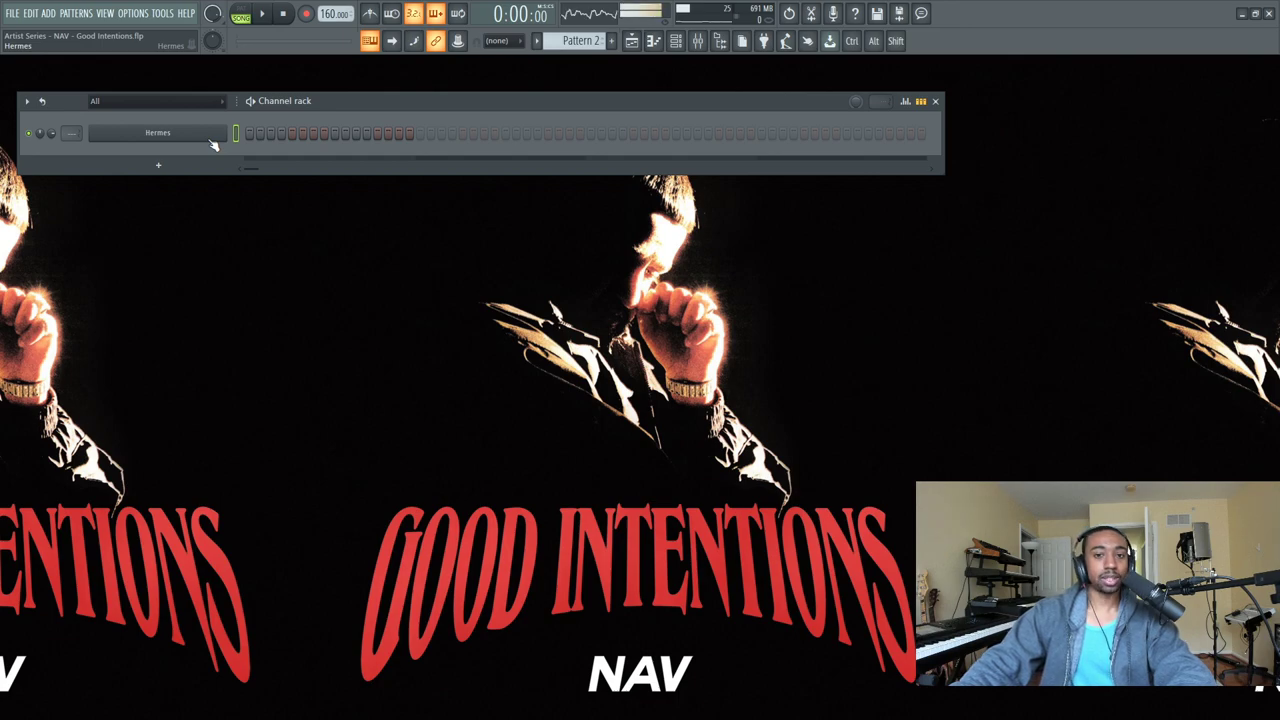
{"action": "left_click", "coordinate": [675, 45]}
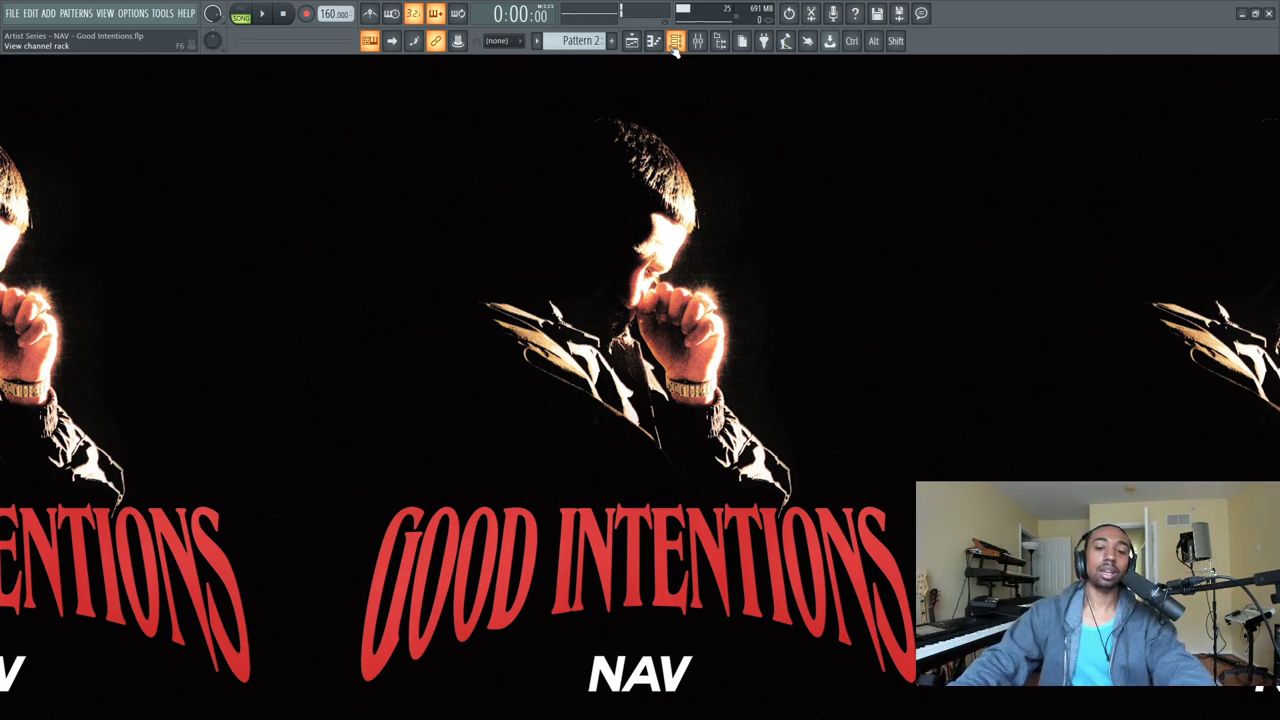
{"action": "left_click", "coordinate": [674, 42]}
{"action": "scroll", "coordinate": [71, 133], "scroll_direction": "up", "scroll_amount": 1}
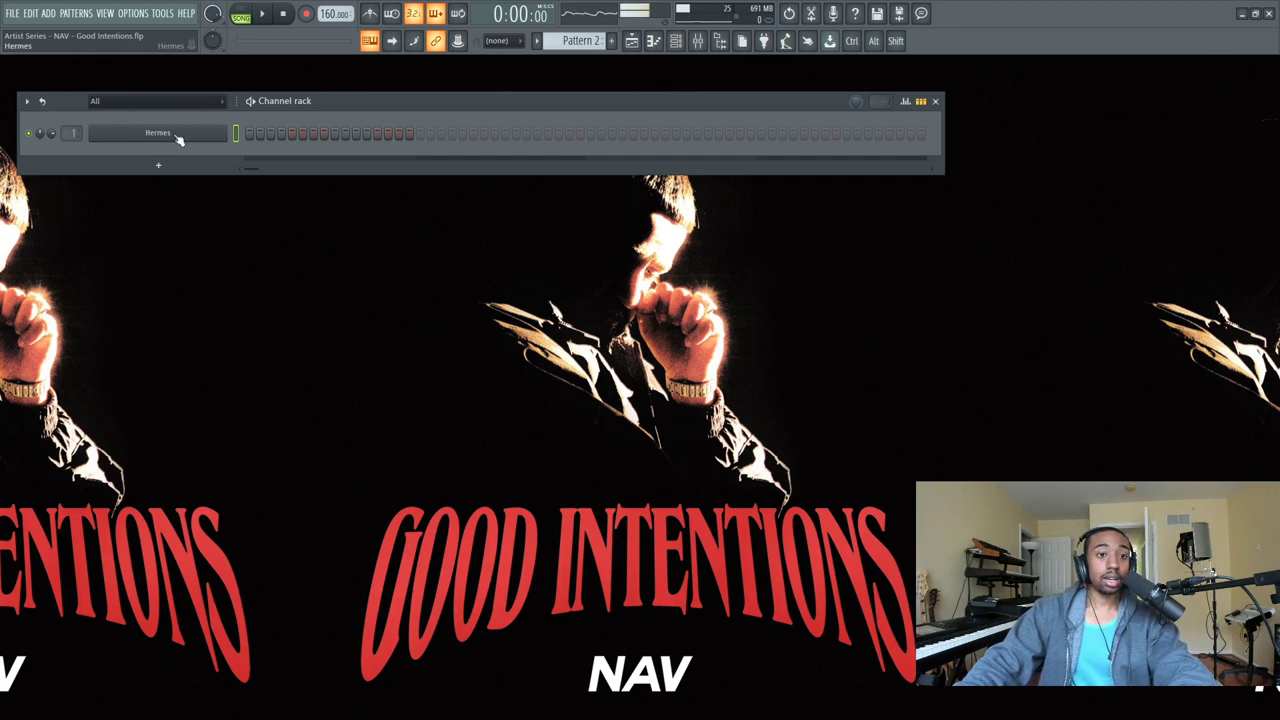
{"action": "left_click", "coordinate": [158, 133]}
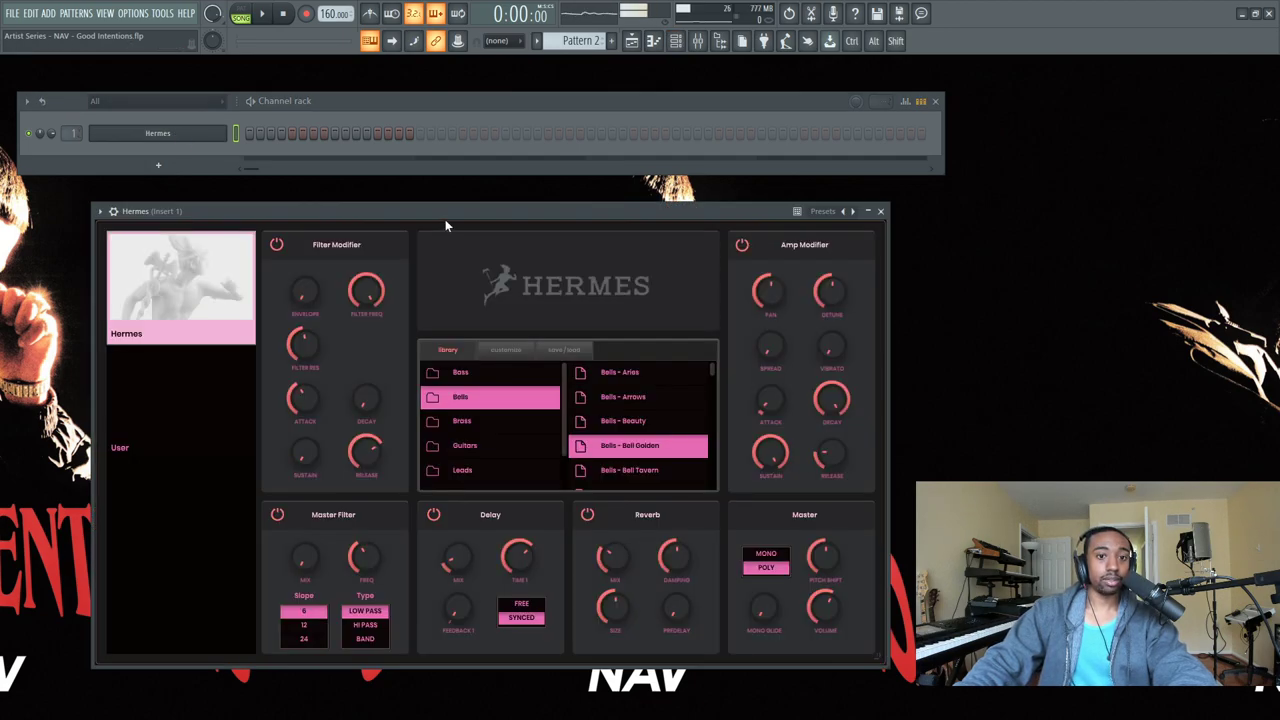
{"action": "left_click_drag", "start_coordinate": [446, 214], "coordinate": [446, 188]}
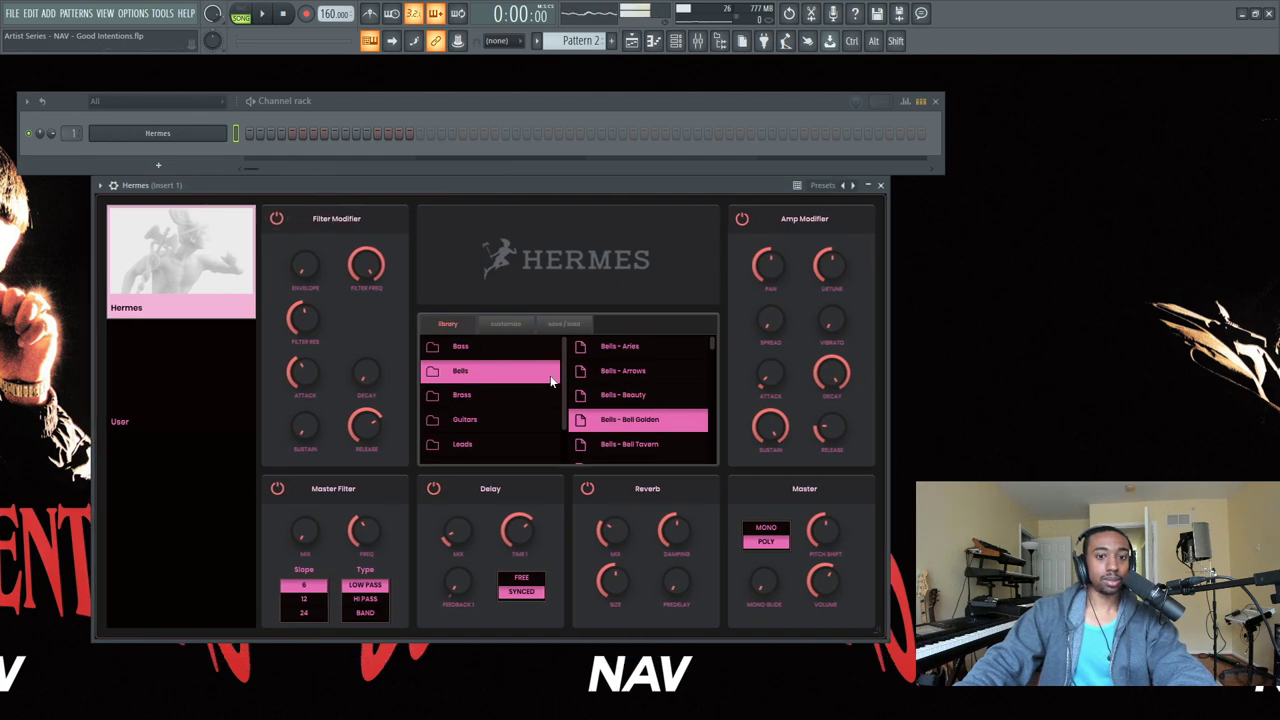
{"action": "left_click_drag", "start_coordinate": [675, 190], "coordinate": [665, 162]}
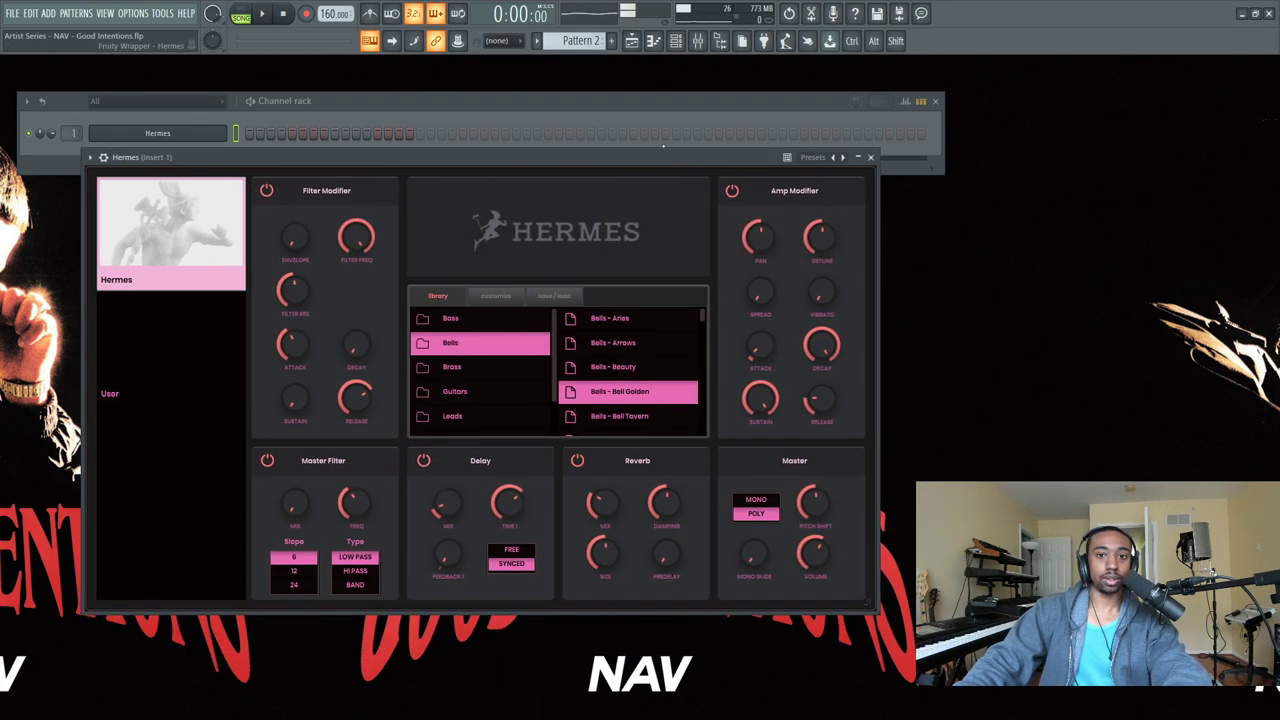
{"action": "left_click", "coordinate": [640, 113]}
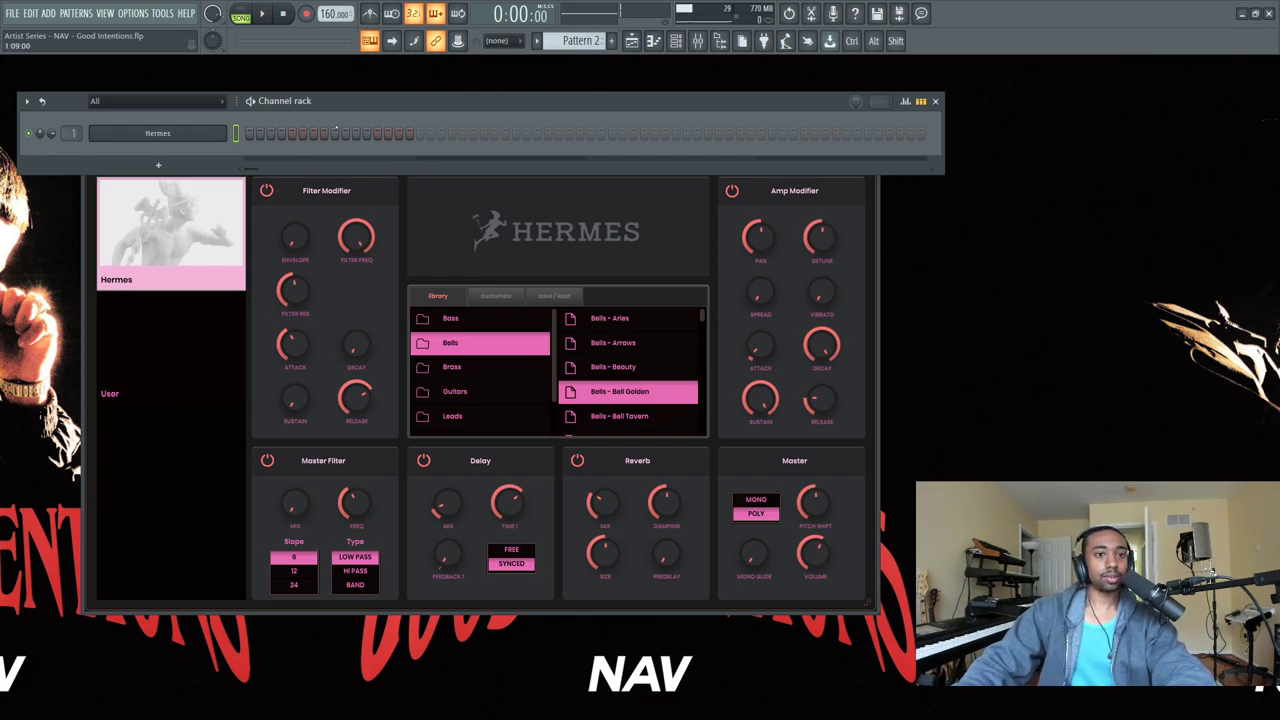
{"action": "left_click", "coordinate": [873, 196]}
{"action": "left_click", "coordinate": [873, 156]}
Open the piano roll for the Hermes channel, set its grid snap to 1/3 beat.
{"action": "right_click", "coordinate": [224, 132]}
{"action": "left_click", "coordinate": [270, 137]}
{"action": "left_click", "coordinate": [38, 64]}
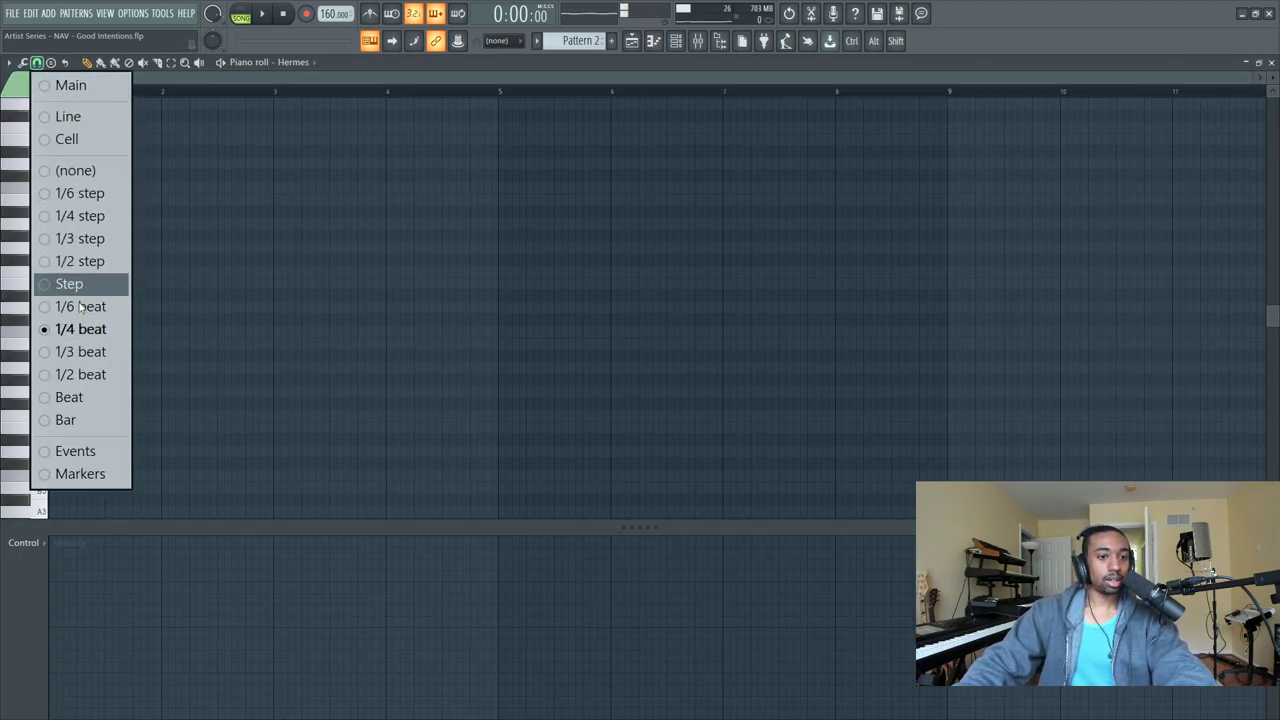
{"action": "left_click", "coordinate": [80, 351]}
{"action": "scroll", "coordinate": [97, 90], "scroll_direction": "up", "scroll_amount": 3}
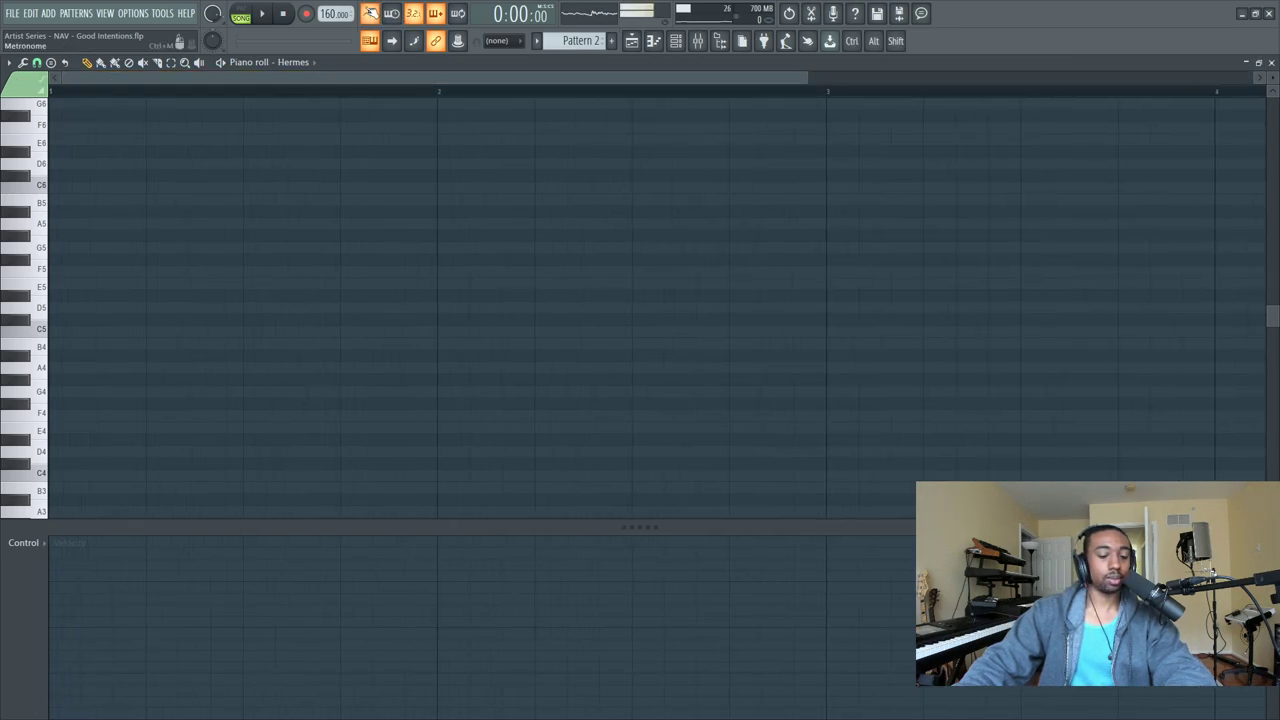
Switch playback to pattern mode and place consecutive one-third-beat notes G4 and D5 at the start of bar 1.
{"action": "key", "text": "space"}
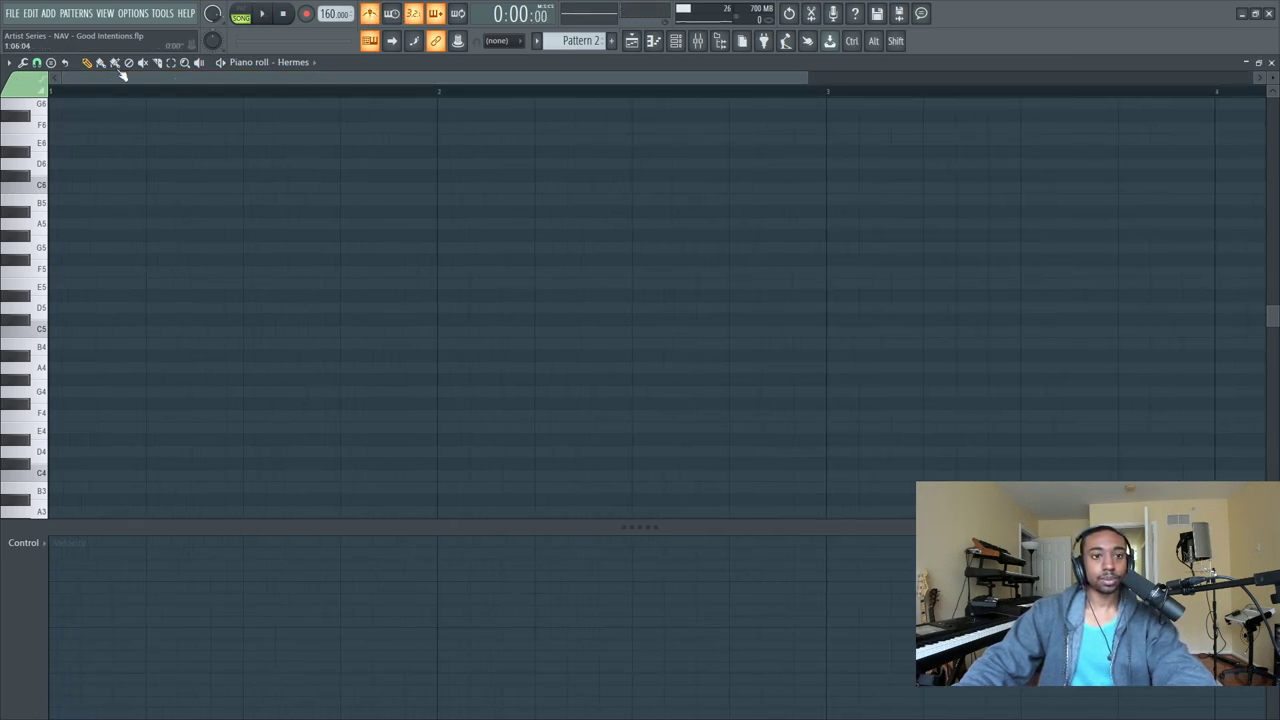
{"action": "left_click", "coordinate": [254, 13]}
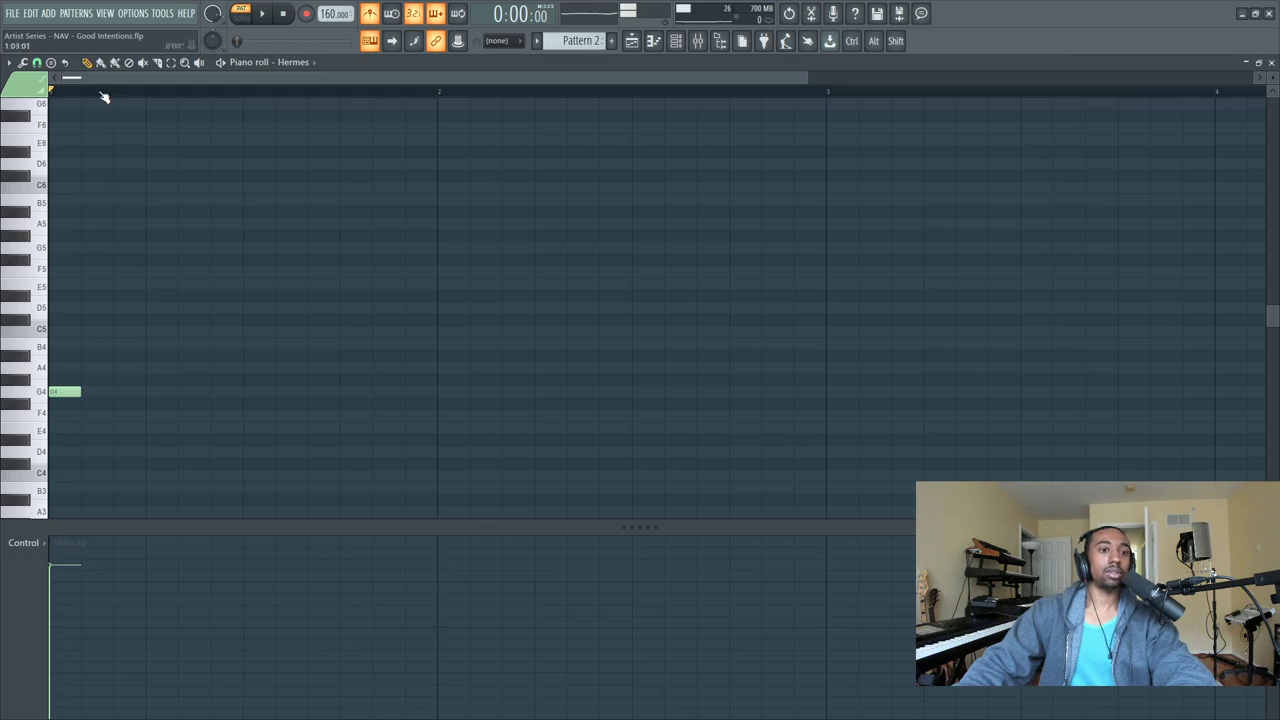
{"action": "scroll", "coordinate": [104, 94], "scroll_direction": "up", "scroll_amount": 1}
{"action": "scroll", "coordinate": [103, 94], "scroll_direction": "down", "scroll_amount": 1}
{"action": "left_click_drag", "start_coordinate": [71, 356], "coordinate": [77, 300]}
Set the tempo to 145 BPM and add a one-third-beat A#4 note right after the D5.
{"action": "left_click_drag", "start_coordinate": [326, 13], "coordinate": [326, 5]}
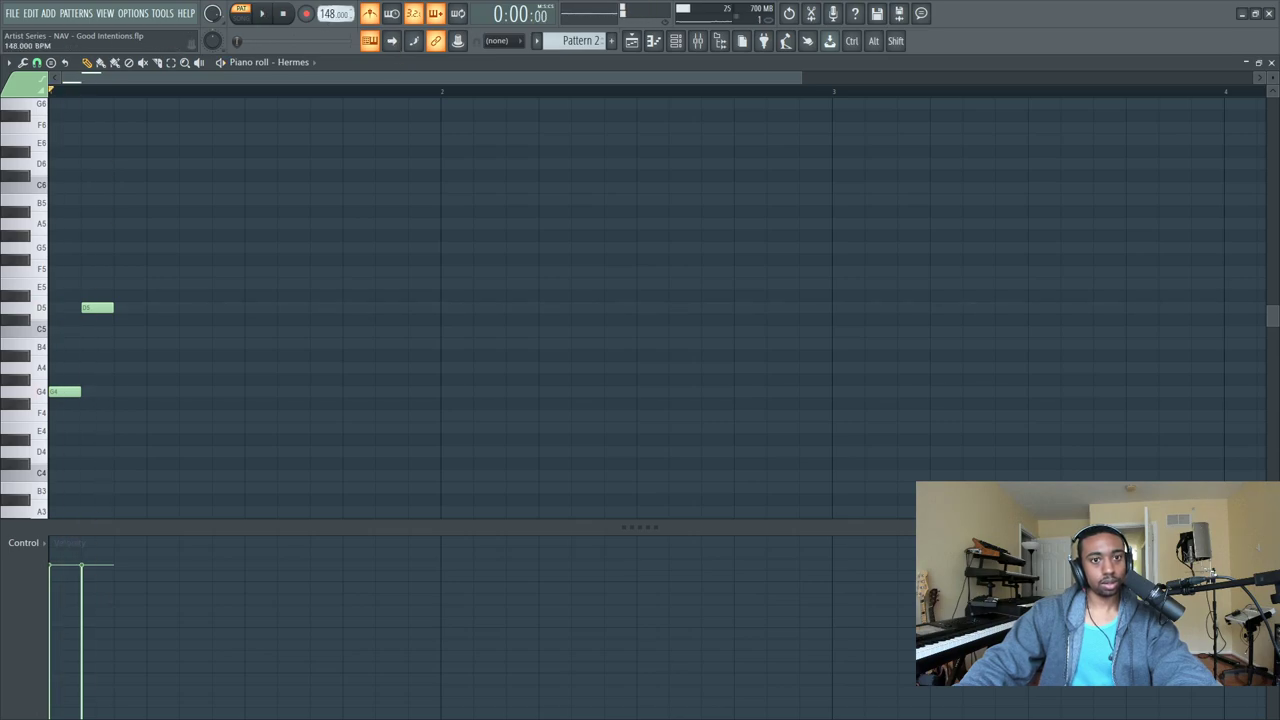
{"action": "key", "text": "space"}
{"action": "left_click", "coordinate": [121, 356]}
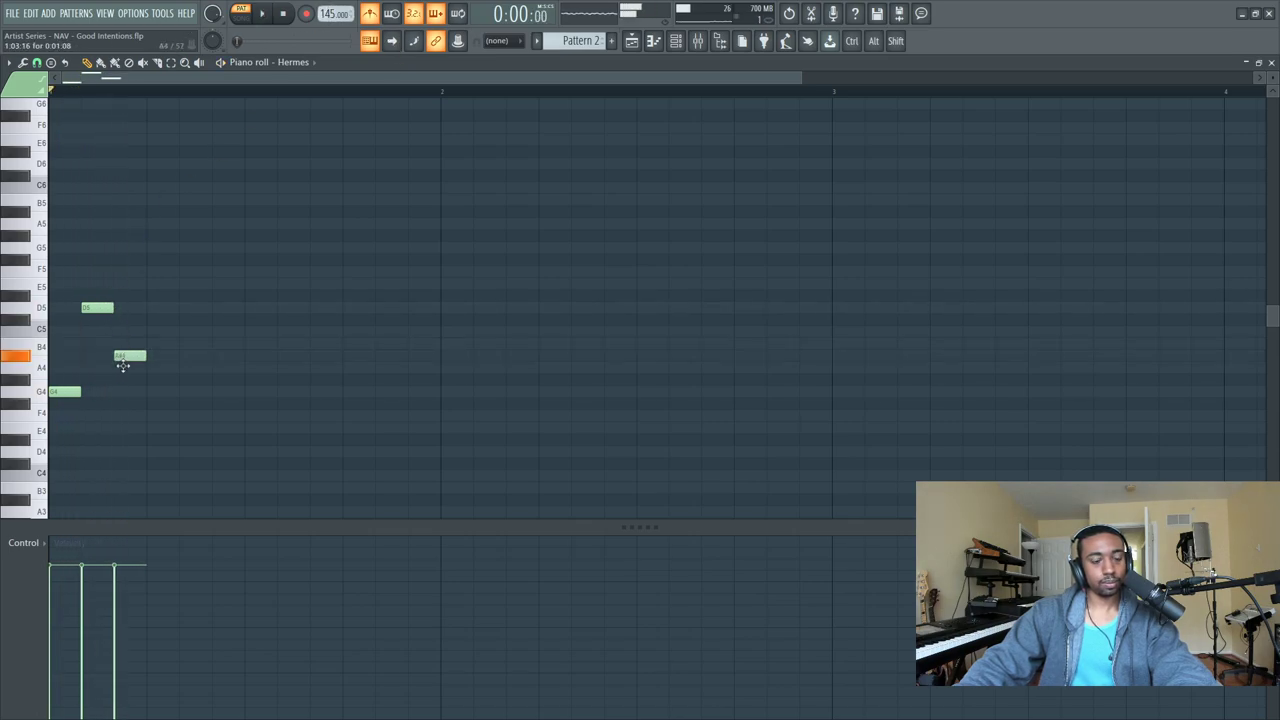
{"action": "key", "text": "space"}
Lengthen the G4 and D5 notes to two-thirds of a beat, keep A#4 at one third, and play the pattern.
{"action": "key", "text": "ctrl+a"}
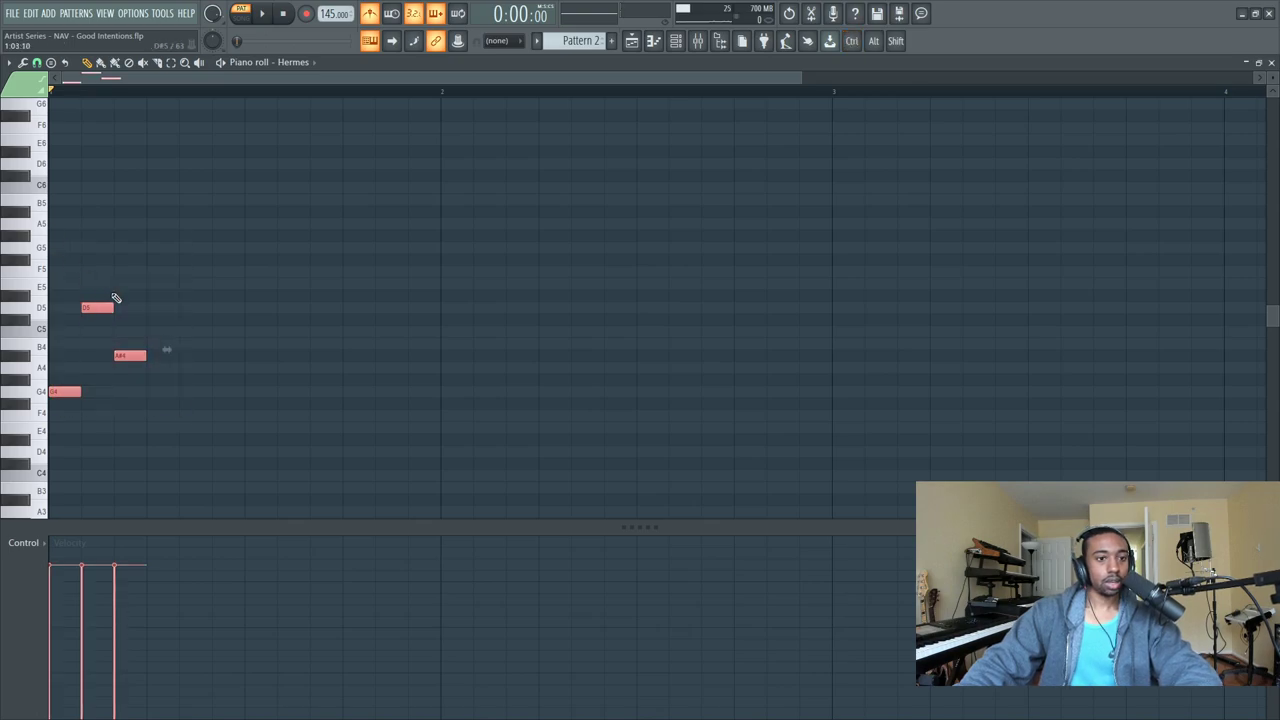
{"action": "left_click_drag", "start_coordinate": [130, 303], "coordinate": [142, 304]}
{"action": "left_click", "coordinate": [171, 420], "text": "ctrl"}
{"action": "left_click_drag", "start_coordinate": [184, 356], "coordinate": [157, 355]}
{"action": "key", "text": "space"}
{"action": "key", "text": "space"}
Duplicate the three-note arpeggio directly after itself so it fills two beats, and play it back.
{"action": "key", "text": "ctrl+a"}
{"action": "key", "text": "ctrl+b"}
{"action": "left_click", "coordinate": [286, 434], "text": "ctrl"}
{"action": "key", "text": "space"}
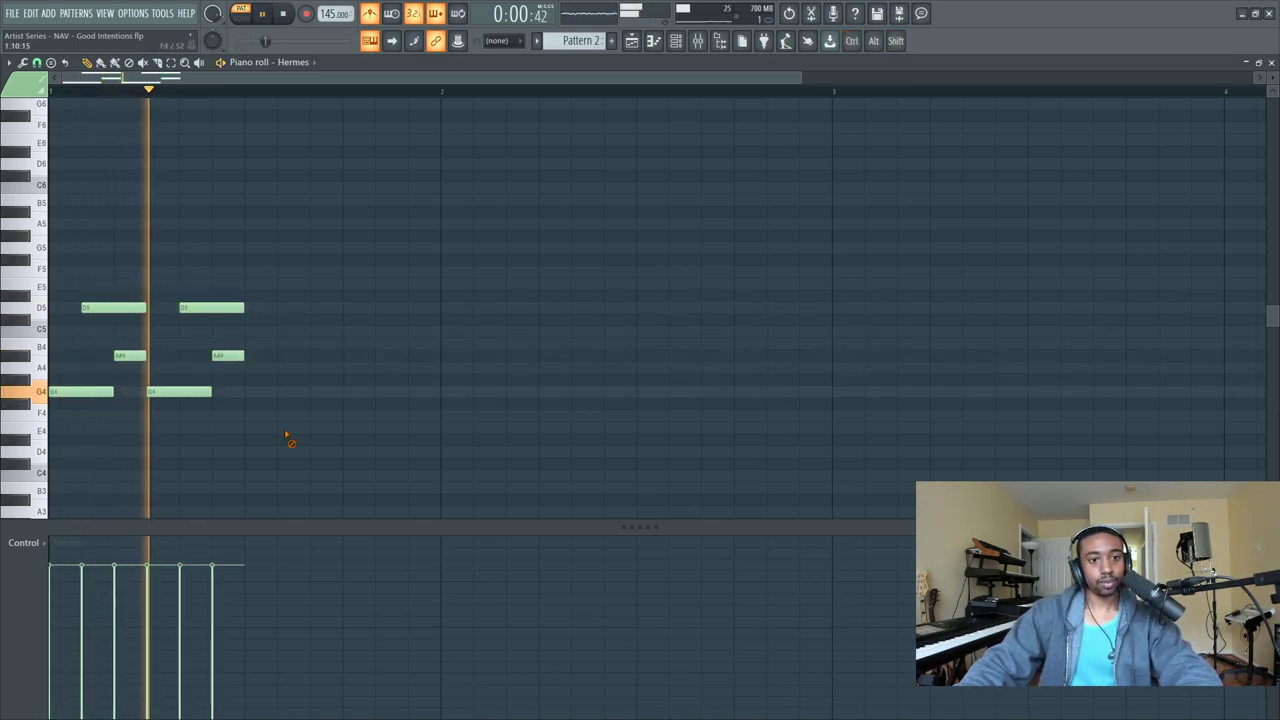
{"action": "key", "text": "space"}
Audition the pattern at slower speeds and set the project tempo to 134 BPM.
{"action": "left_click_drag", "start_coordinate": [286, 424], "coordinate": [52, 266]}
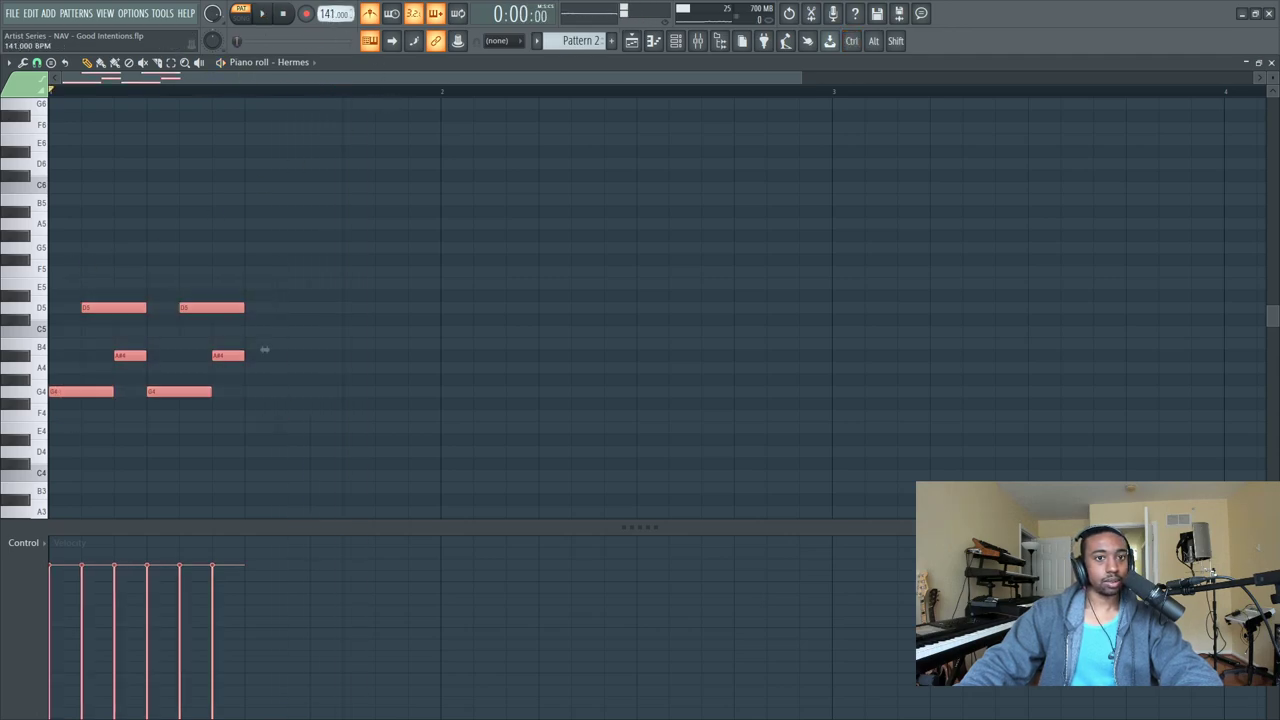
{"action": "key", "text": "space"}
{"action": "key", "text": "space"}
{"action": "key", "text": "space"}
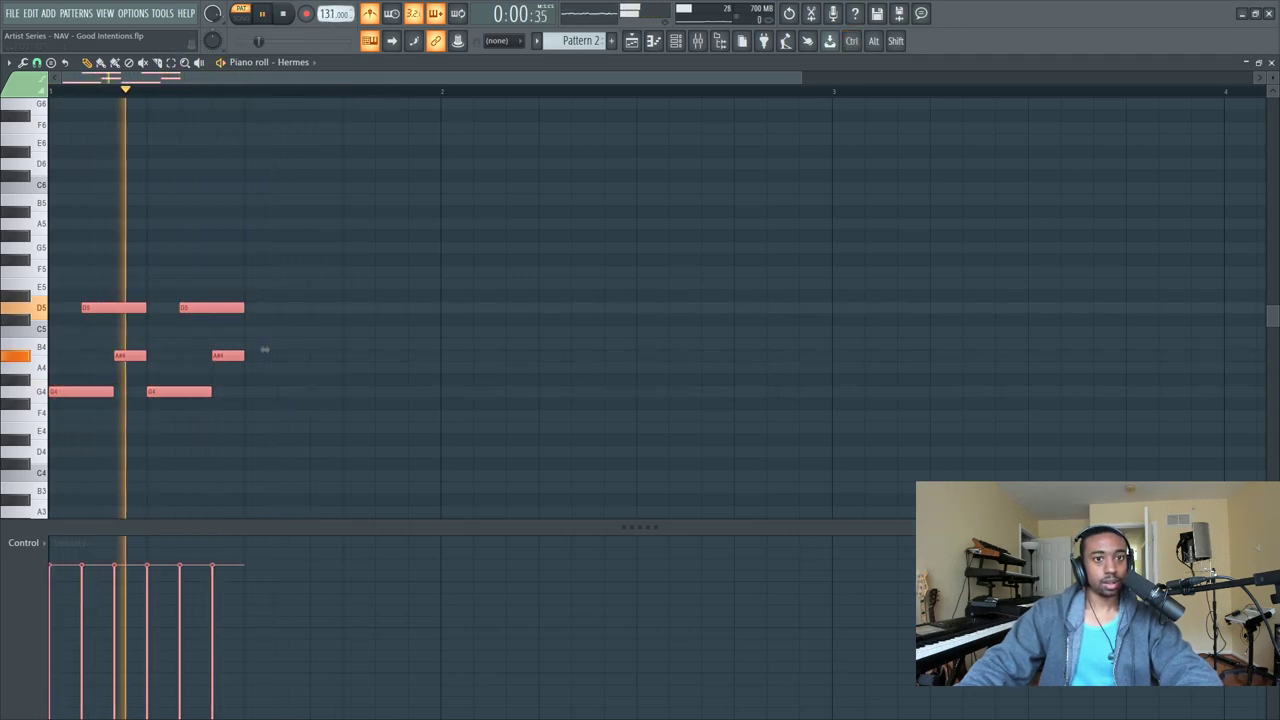
{"action": "key", "text": "space"}
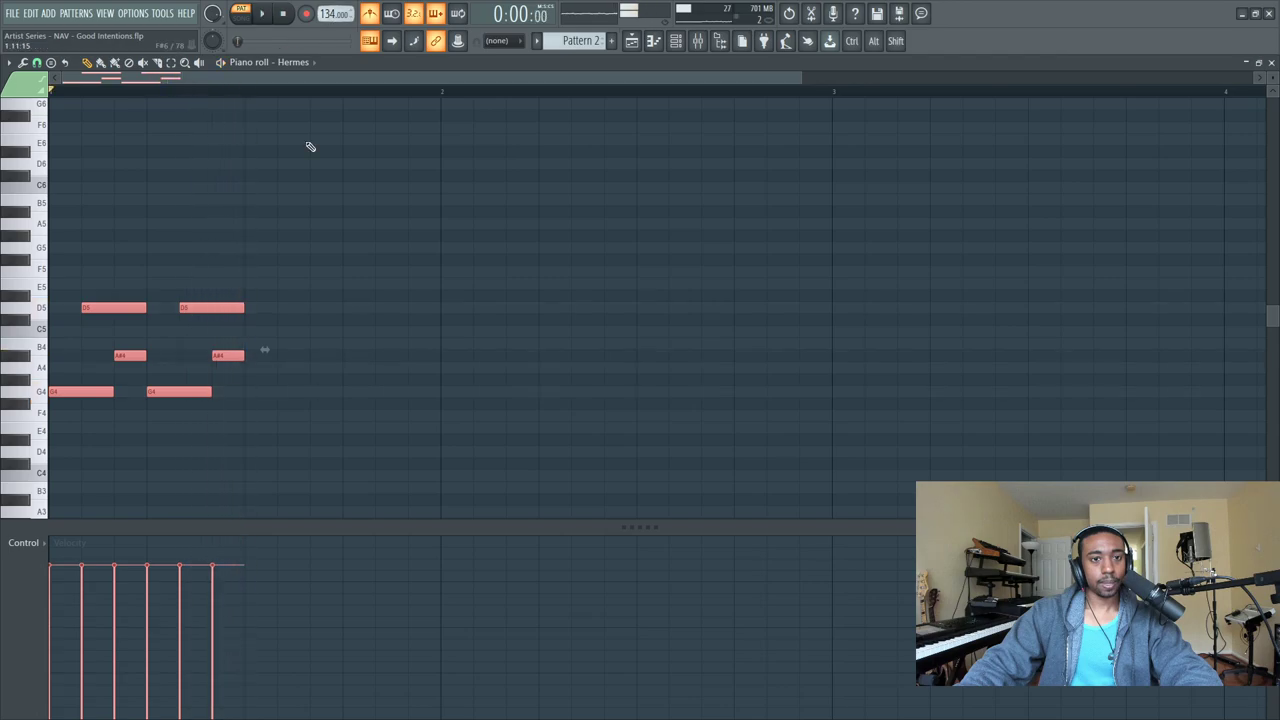
Duplicate the two-beat arpeggio to fill the rest of bar 1, deselect the notes and play the pattern.
{"action": "left_click_drag", "start_coordinate": [290, 243], "coordinate": [50, 443]}
{"action": "key", "text": "ctrl+b"}
{"action": "key", "text": "ctrl+d"}
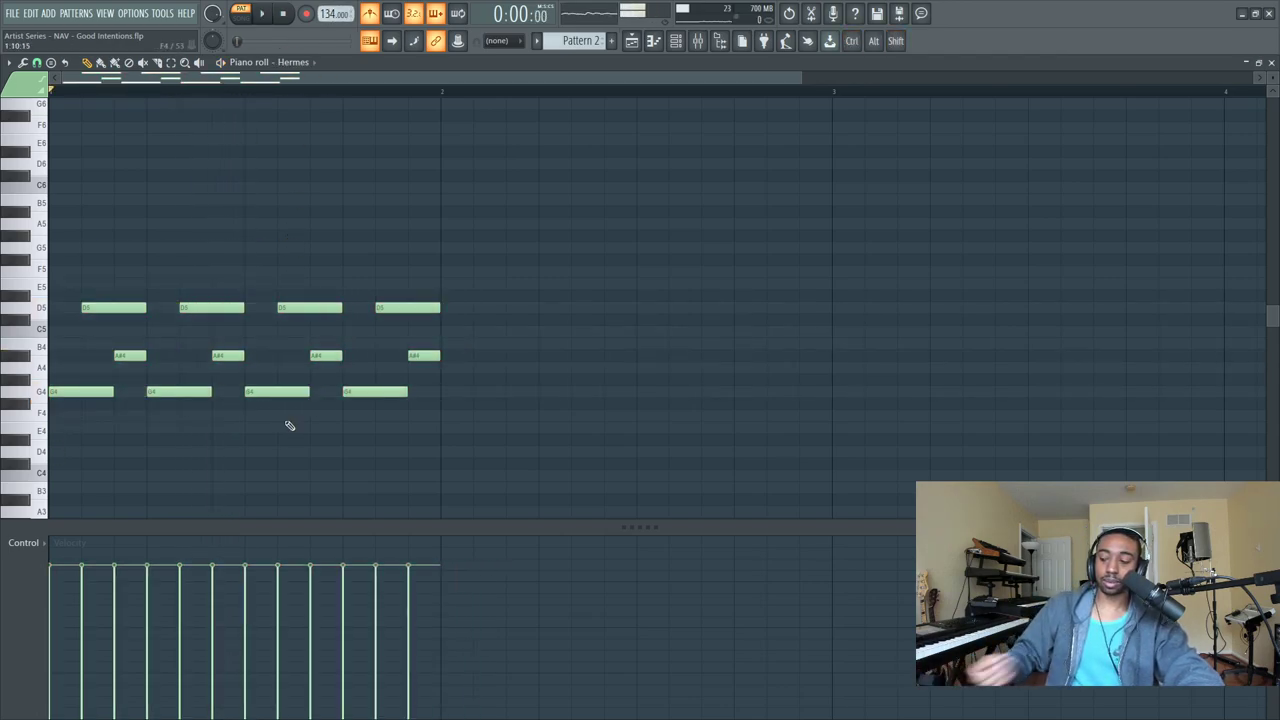
{"action": "key", "text": "space"}
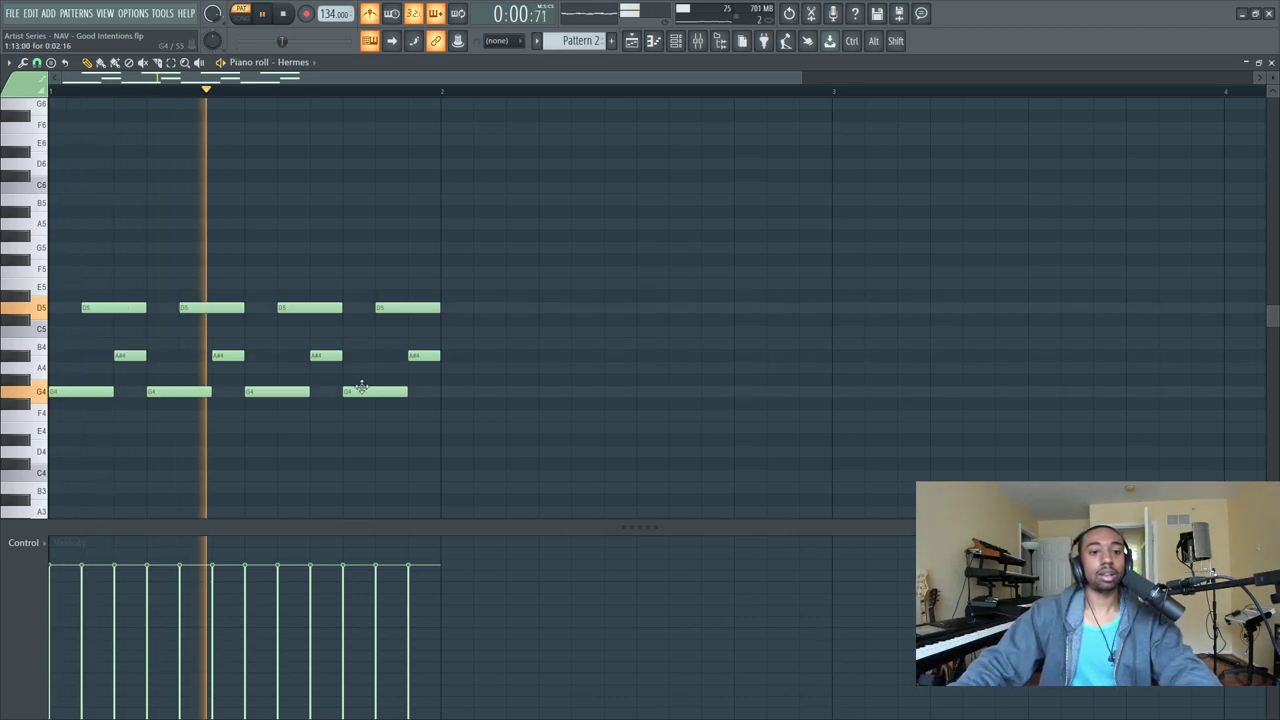
{"action": "key", "text": "space"}
Raise the last D5 in bar 1 to D#5 and the last A#4 to C5, and play the melody.
{"action": "left_click_drag", "start_coordinate": [401, 308], "coordinate": [395, 292]}
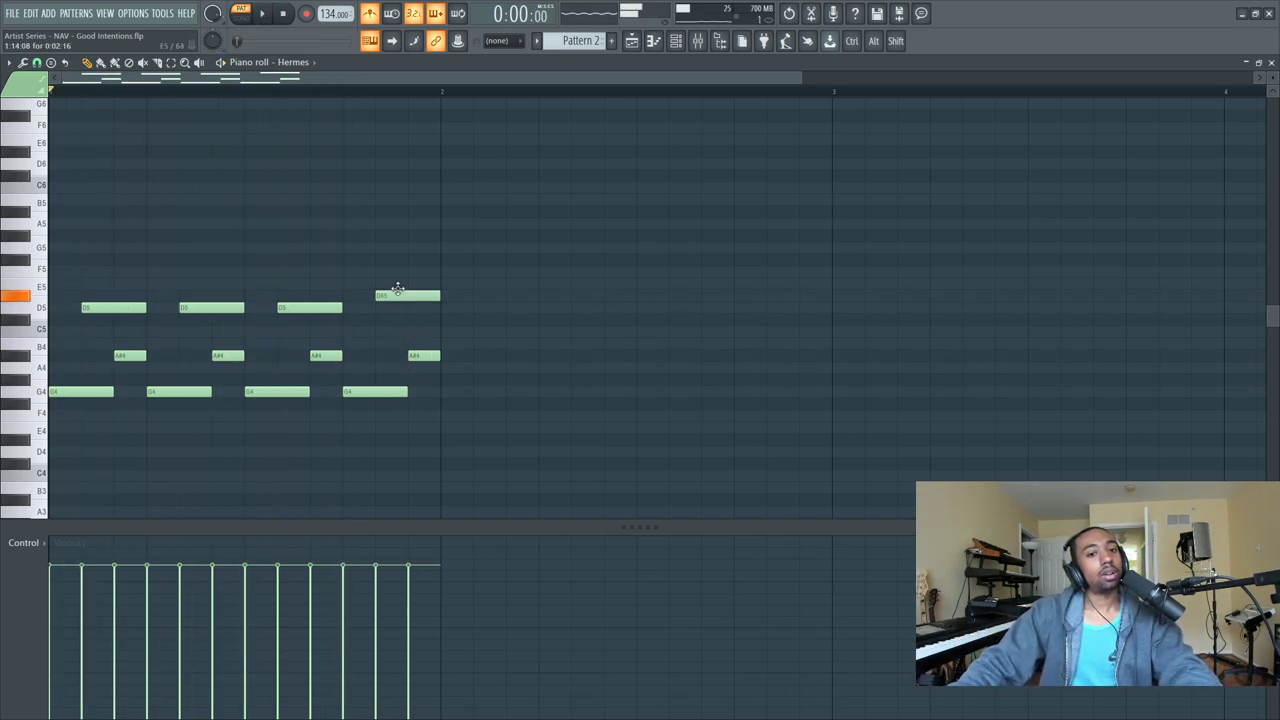
{"action": "left_click_drag", "start_coordinate": [423, 354], "coordinate": [420, 331]}
{"action": "key", "text": "space"}
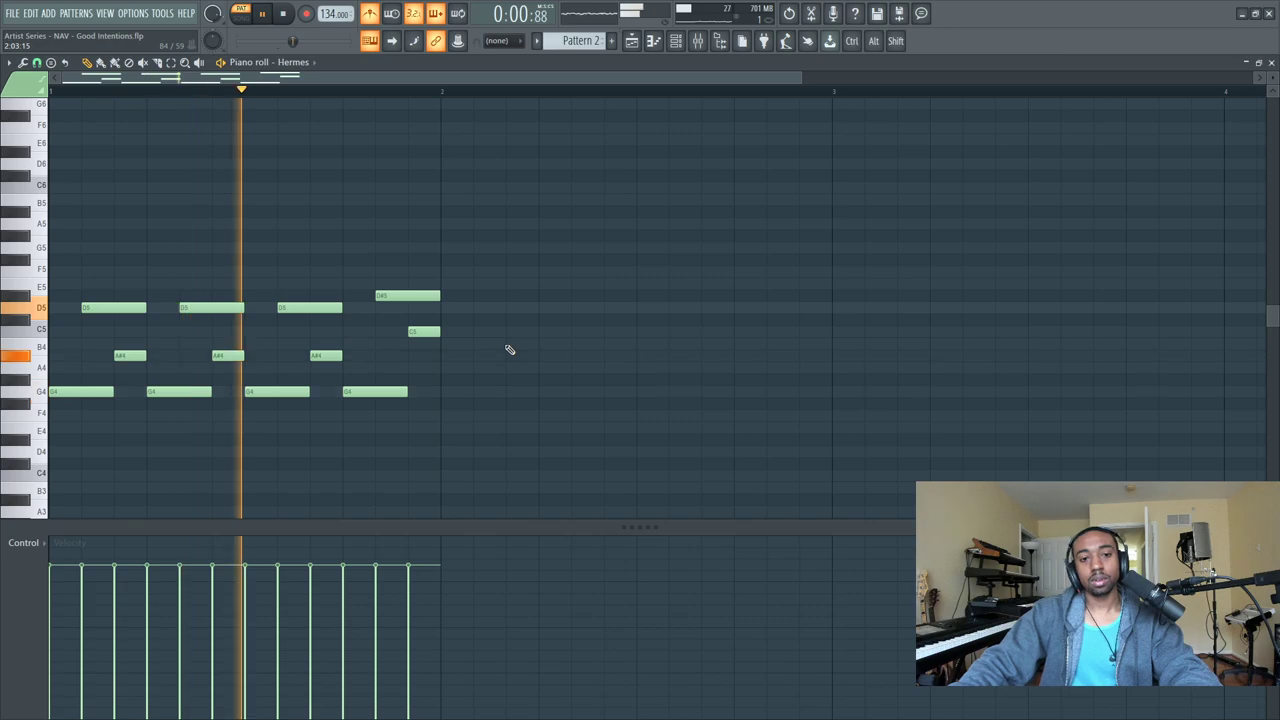
{"action": "key", "text": "space"}
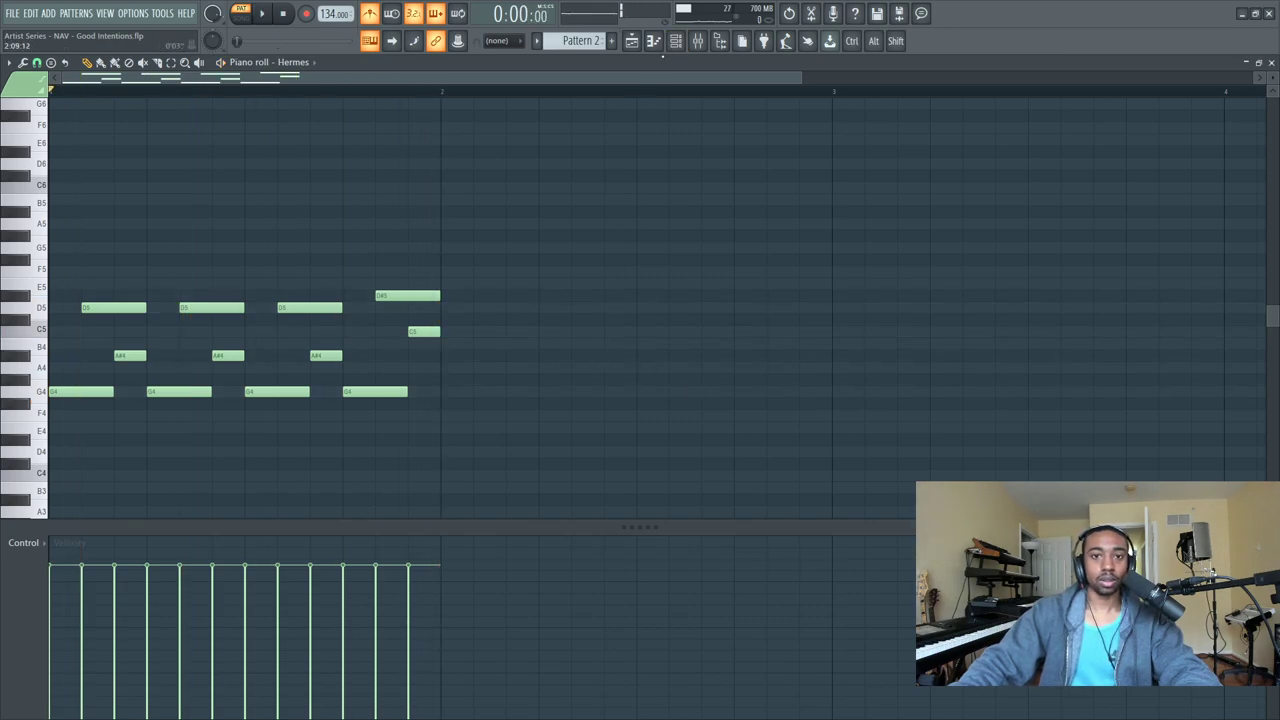
Load the Bells - Full preset in Hermes, close the instrument and play the melody with it.
{"action": "left_click", "coordinate": [676, 41]}
{"action": "left_click", "coordinate": [206, 132]}
{"action": "scroll", "coordinate": [638, 350], "scroll_direction": "down", "scroll_amount": 5}
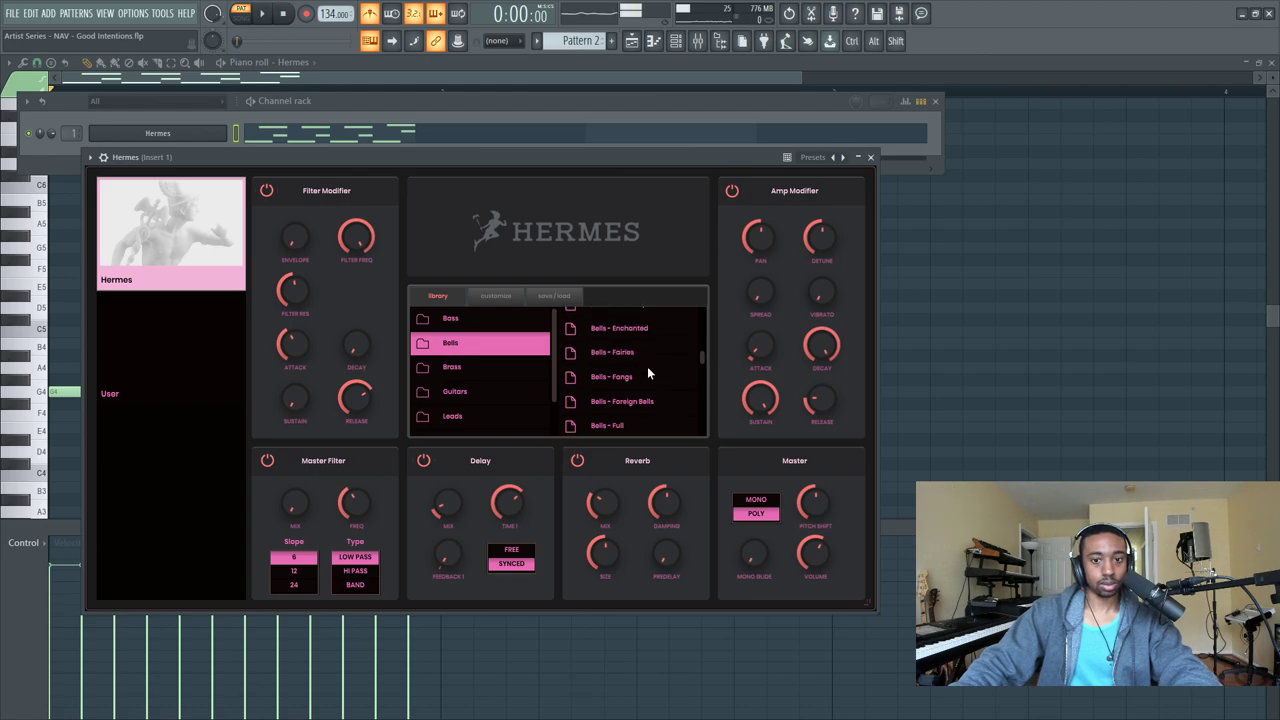
{"action": "scroll", "coordinate": [633, 415], "scroll_direction": "down", "scroll_amount": 3}
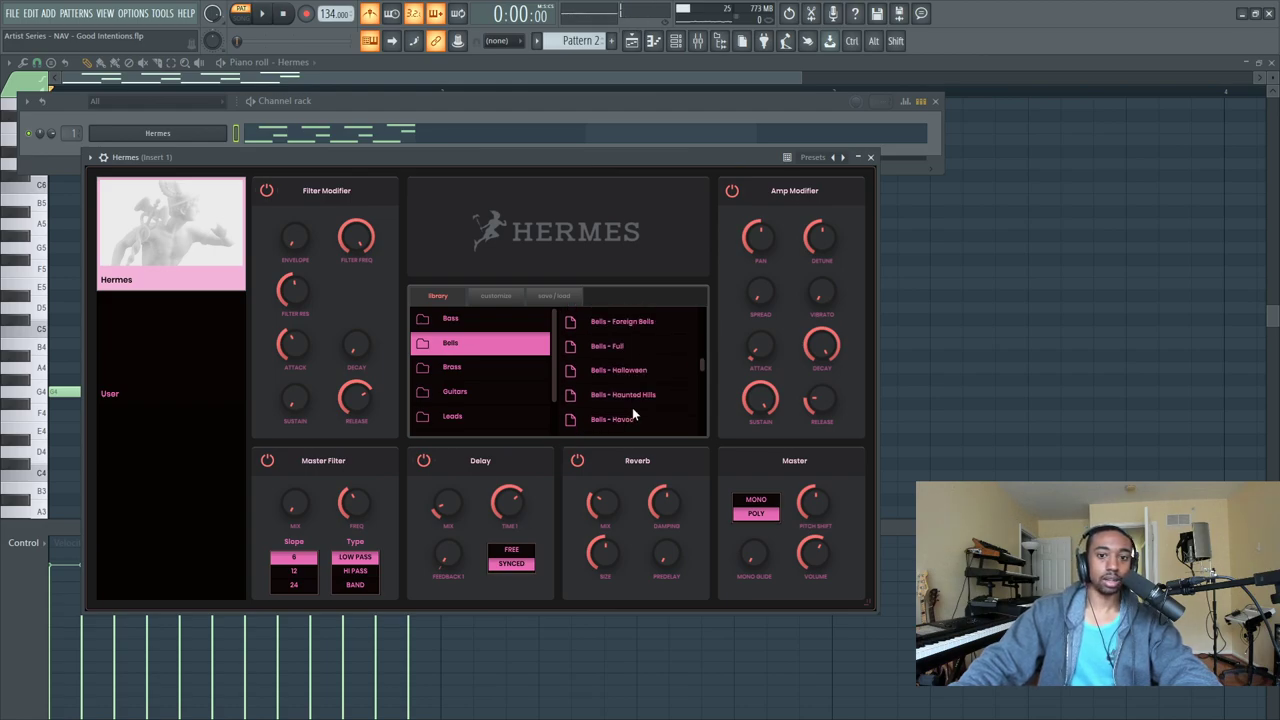
{"action": "left_click", "coordinate": [629, 346]}
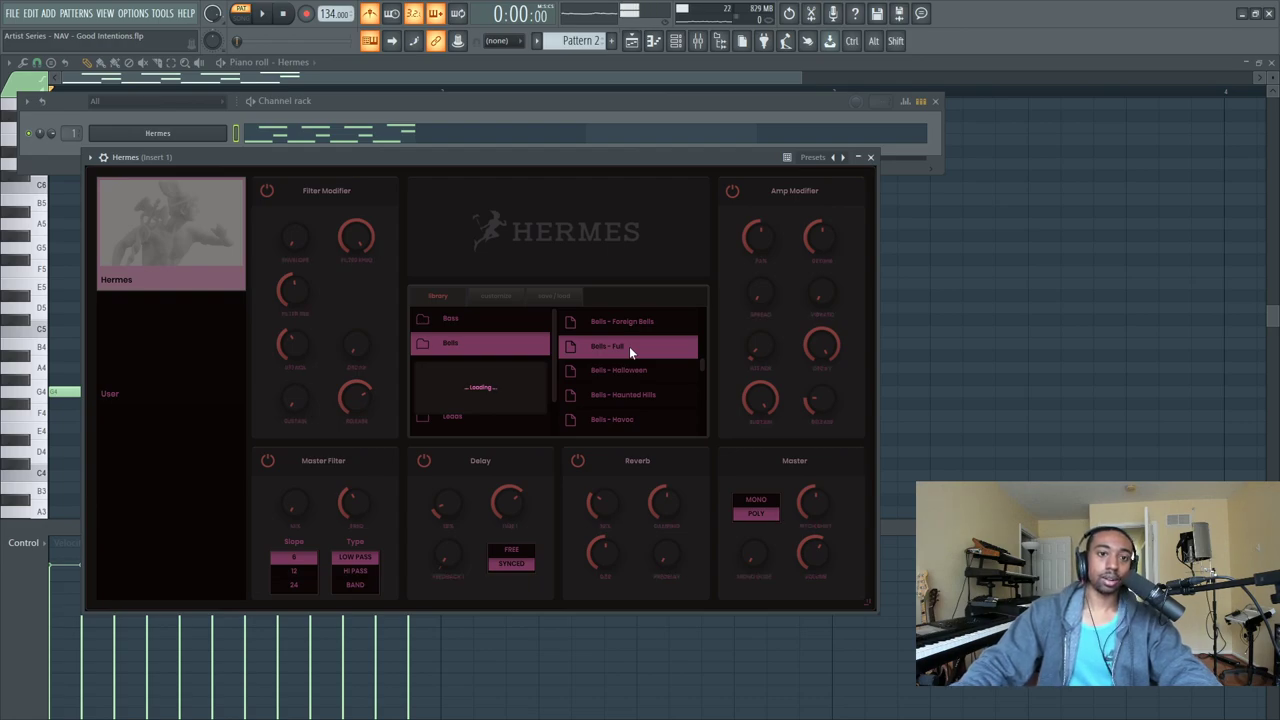
{"action": "right_click", "coordinate": [961, 249]}
{"action": "key", "text": "space"}
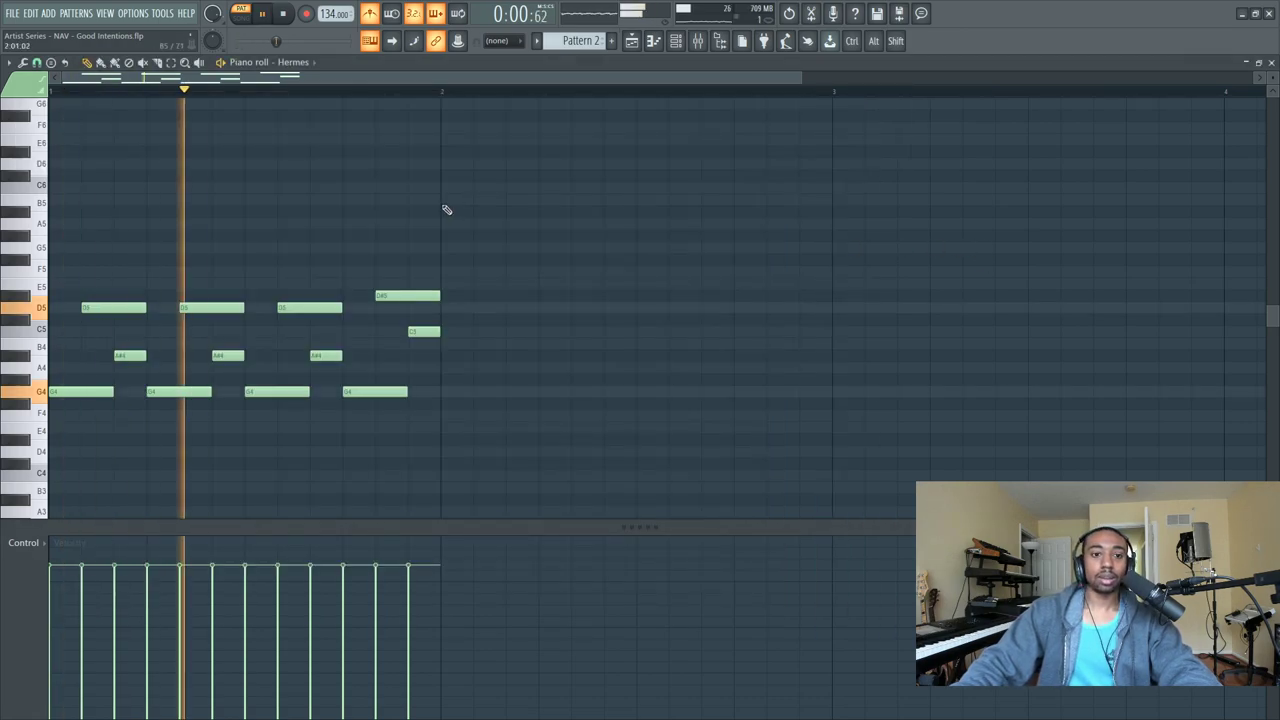
{"action": "key", "text": "space"}
Duplicate the whole bar 1 melody into bar 2, play it back and deselect the notes.
{"action": "left_click_drag", "start_coordinate": [527, 195], "coordinate": [52, 405]}
{"action": "key", "text": "ctrl+b"}
{"action": "key", "text": "space"}
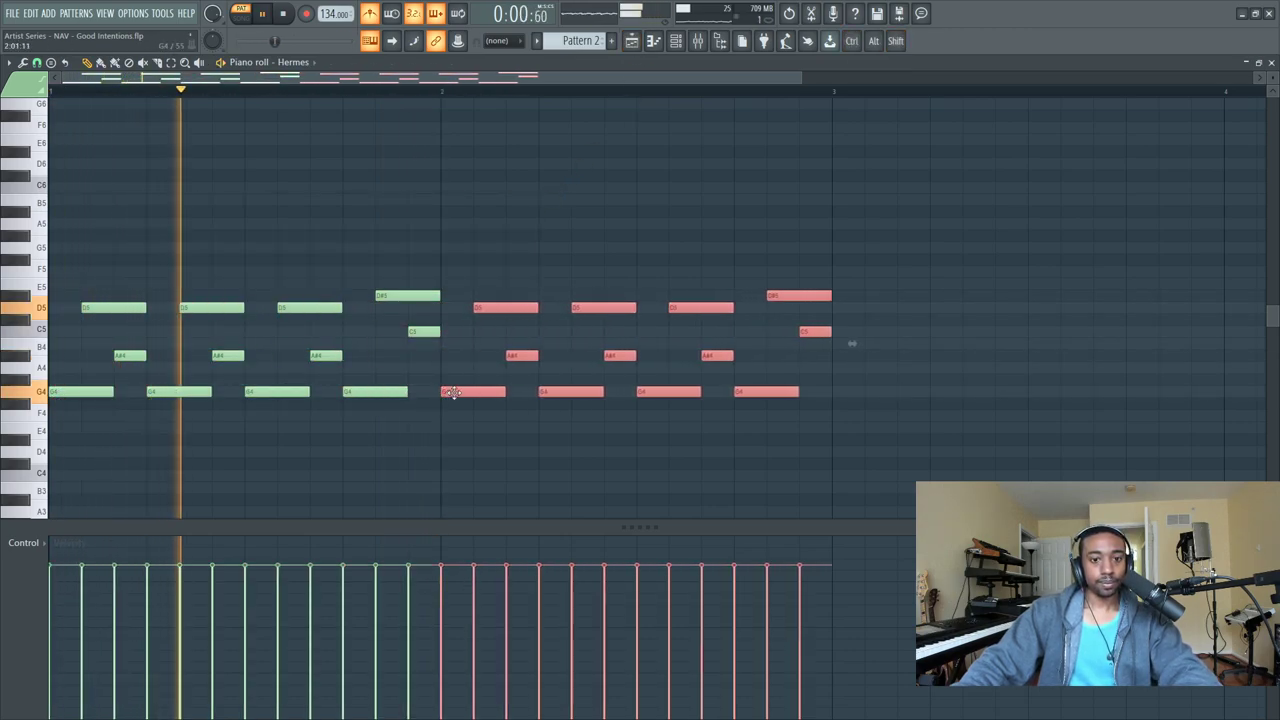
{"action": "key", "text": "ctrl+d"}
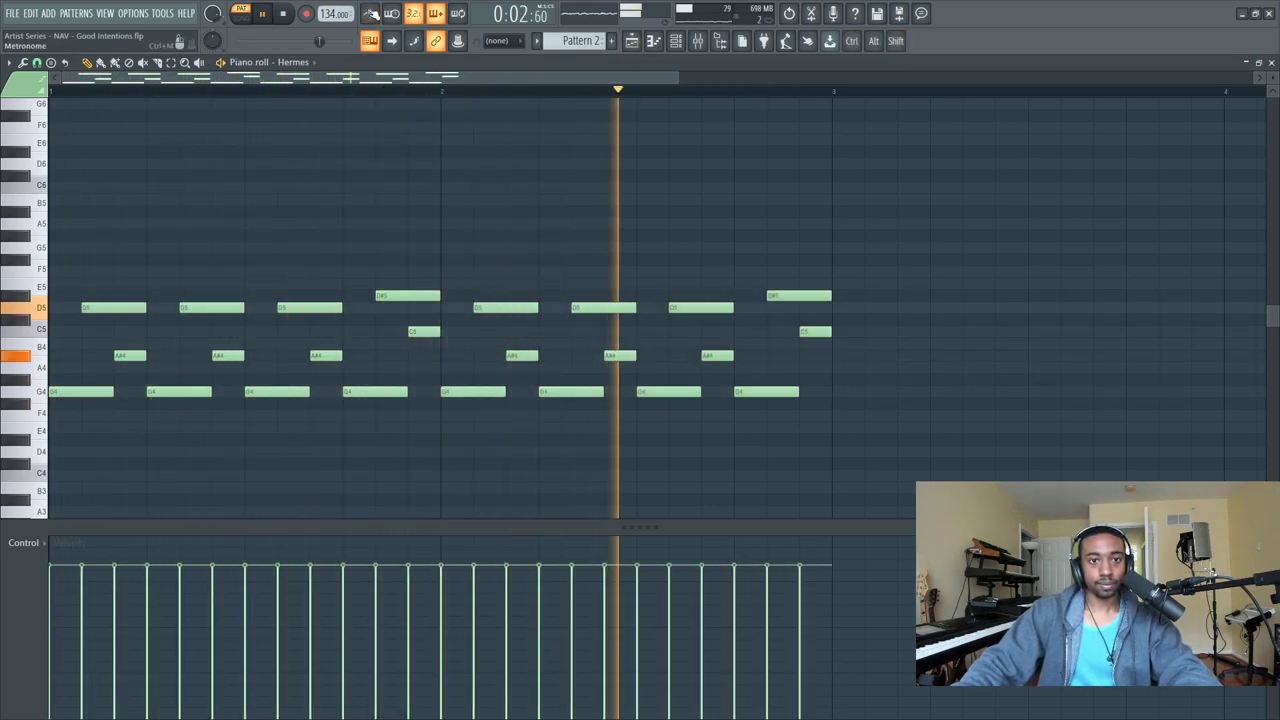
Lower the final two upper notes of bar 2 to D5 and A#4 while the pattern plays.
{"action": "left_click_drag", "start_coordinate": [794, 289], "coordinate": [813, 354]}
{"action": "key", "text": "shift+Down"}
{"action": "key", "text": "shift+Down"}
{"action": "left_click", "coordinate": [831, 363], "text": "ctrl"}
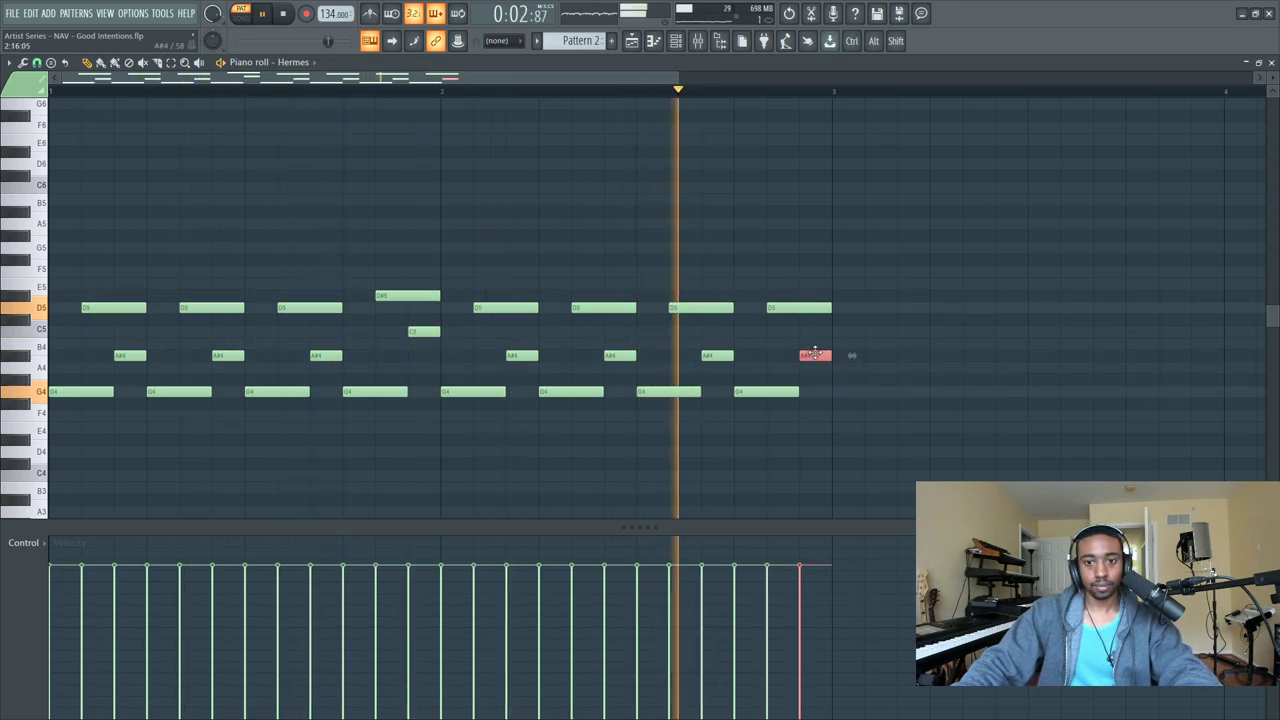
Close the piano roll, raise the Spread in Hermes' Amp Modifier and set the Vibrato depth to about 0.97 ms.
{"action": "key", "text": "F7"}
{"action": "left_click_drag", "start_coordinate": [757, 302], "coordinate": [752, 236]}
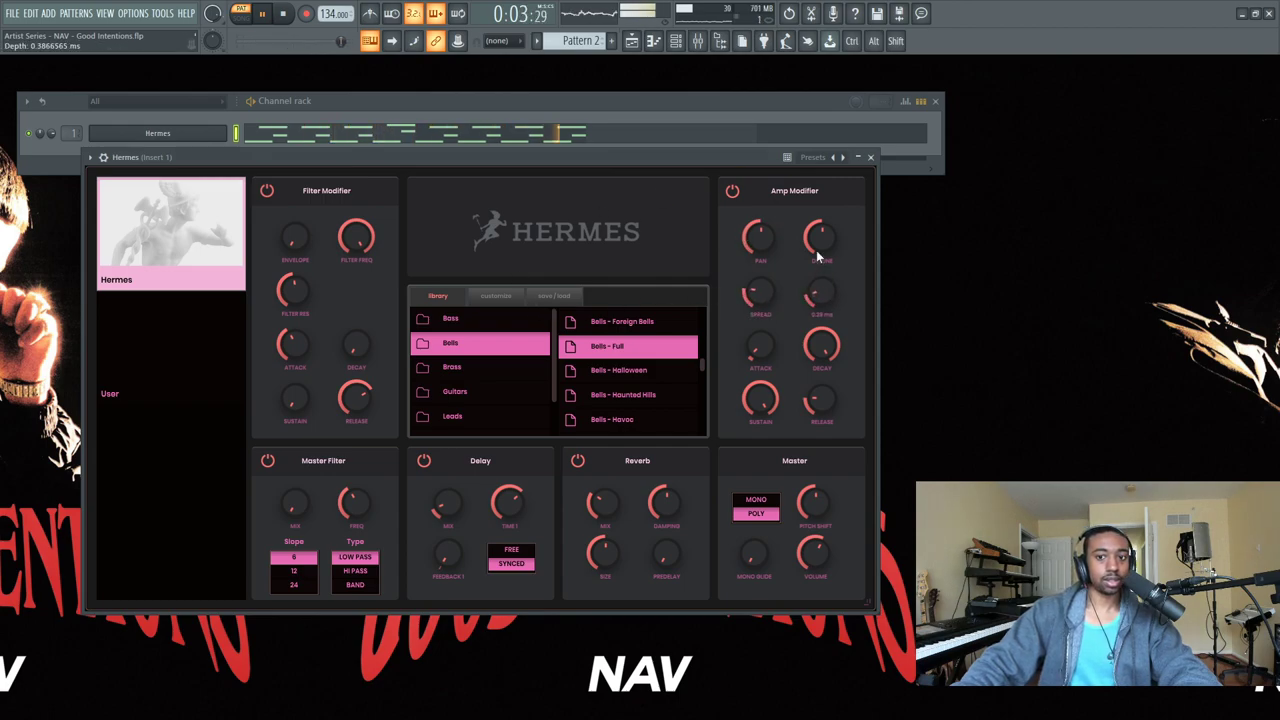
{"action": "left_click_drag", "start_coordinate": [819, 270], "coordinate": [815, 248]}
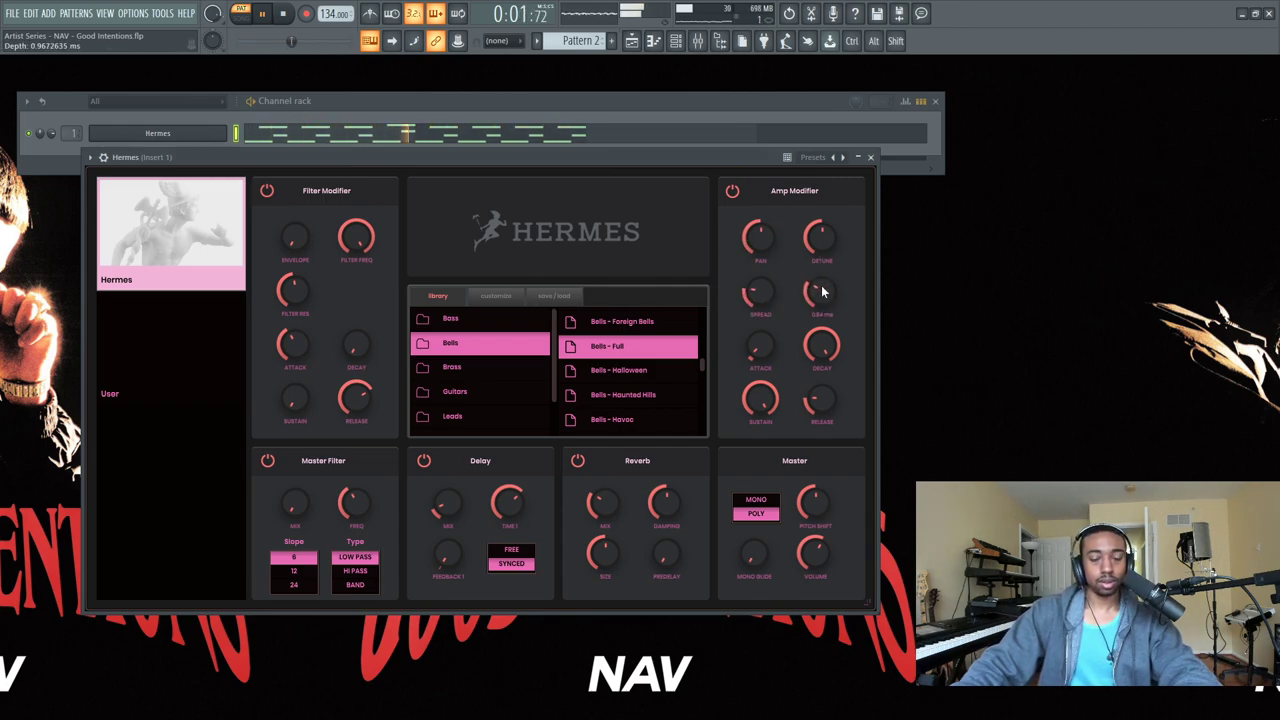
{"action": "left_click_drag", "start_coordinate": [819, 419], "coordinate": [820, 385]}
{"action": "scroll", "coordinate": [824, 397], "scroll_direction": "down", "scroll_amount": 4}
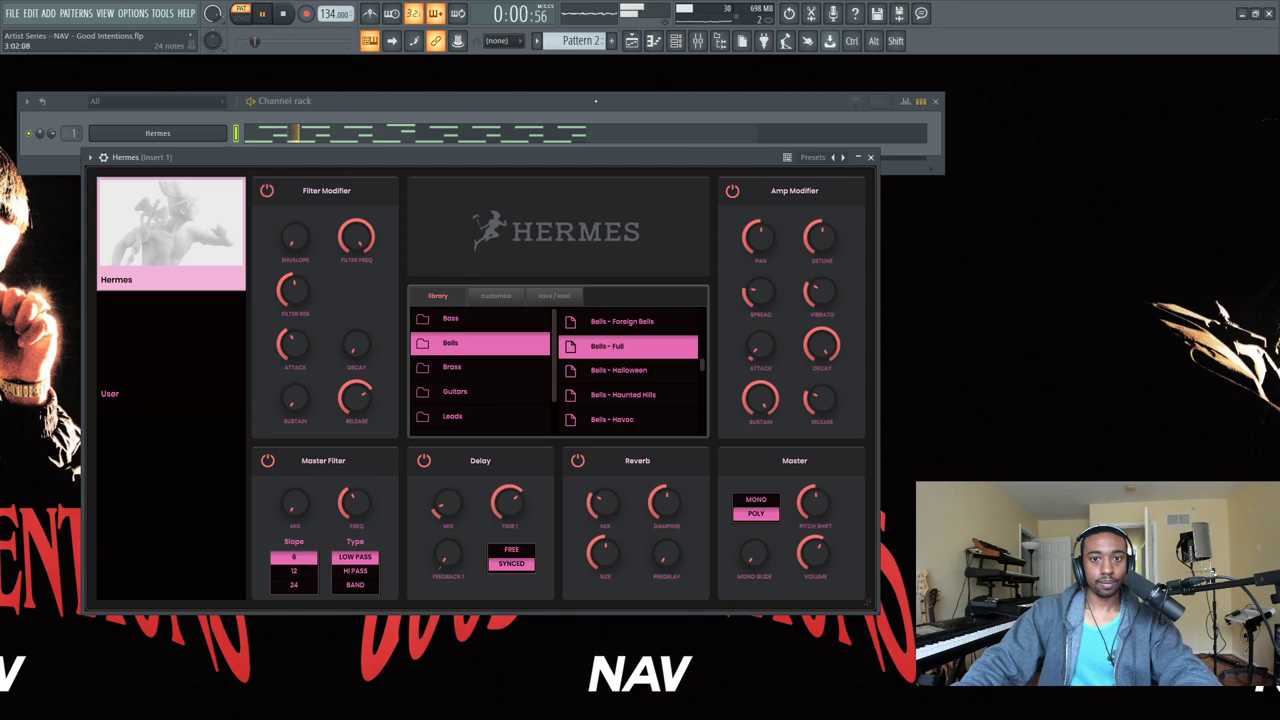
{"action": "left_click", "coordinate": [596, 100]}
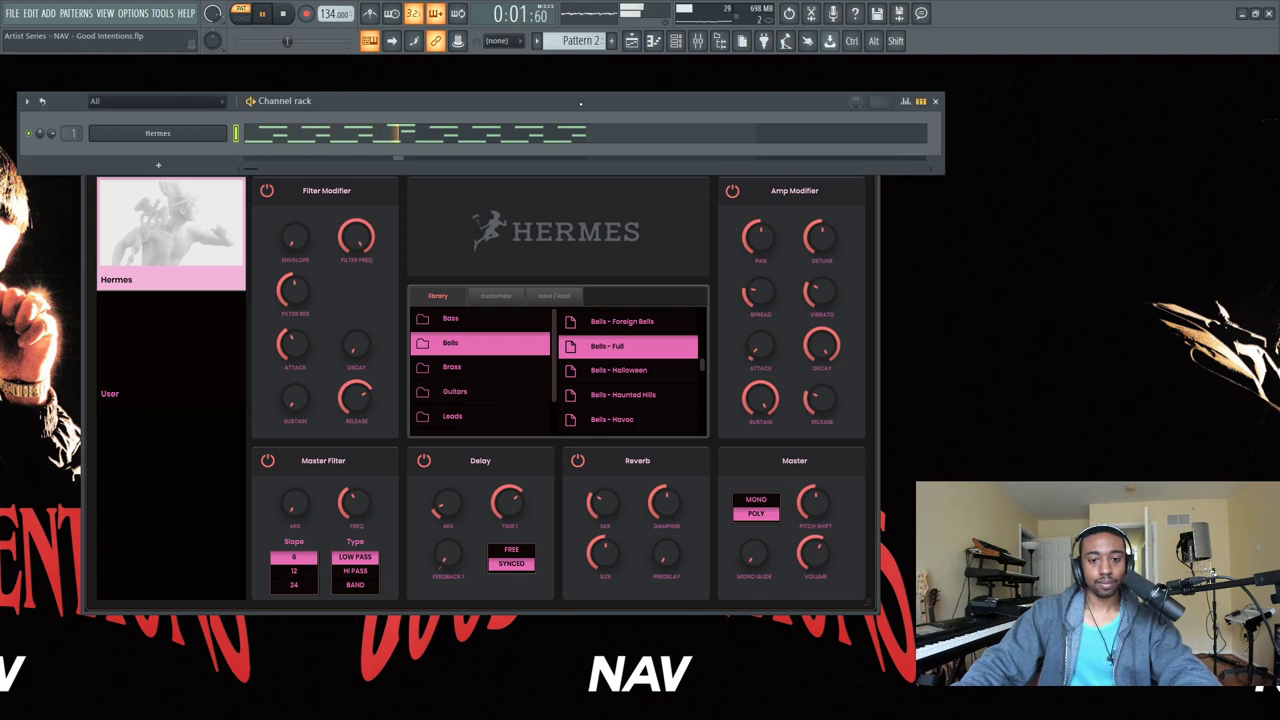
{"action": "left_click", "coordinate": [697, 41]}
{"action": "key", "text": "space"}
{"action": "left_click", "coordinate": [850, 229]}
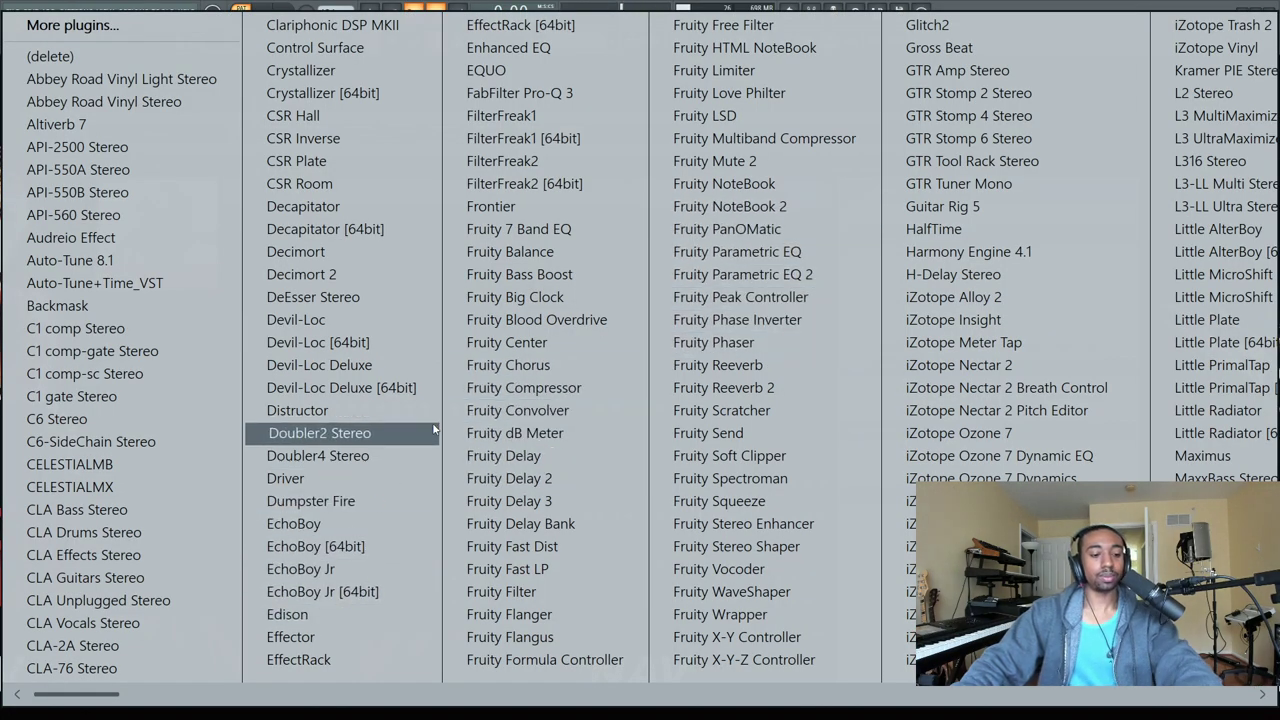
{"action": "key", "text": "Escape"}
Place Pattern 2 at the start of Track 1 in the playlist, switch to song mode and view the track's consolidate options.
{"action": "left_click", "coordinate": [640, 41]}
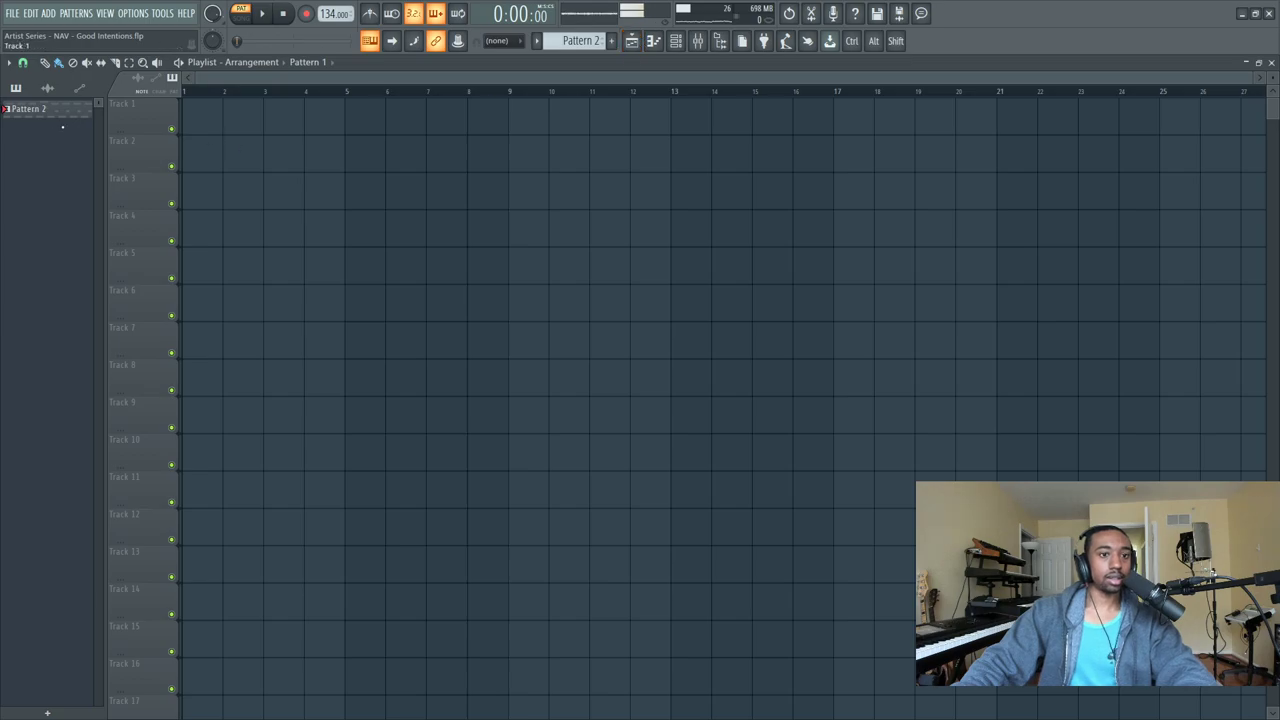
{"action": "left_click_drag", "start_coordinate": [50, 119], "coordinate": [190, 115]}
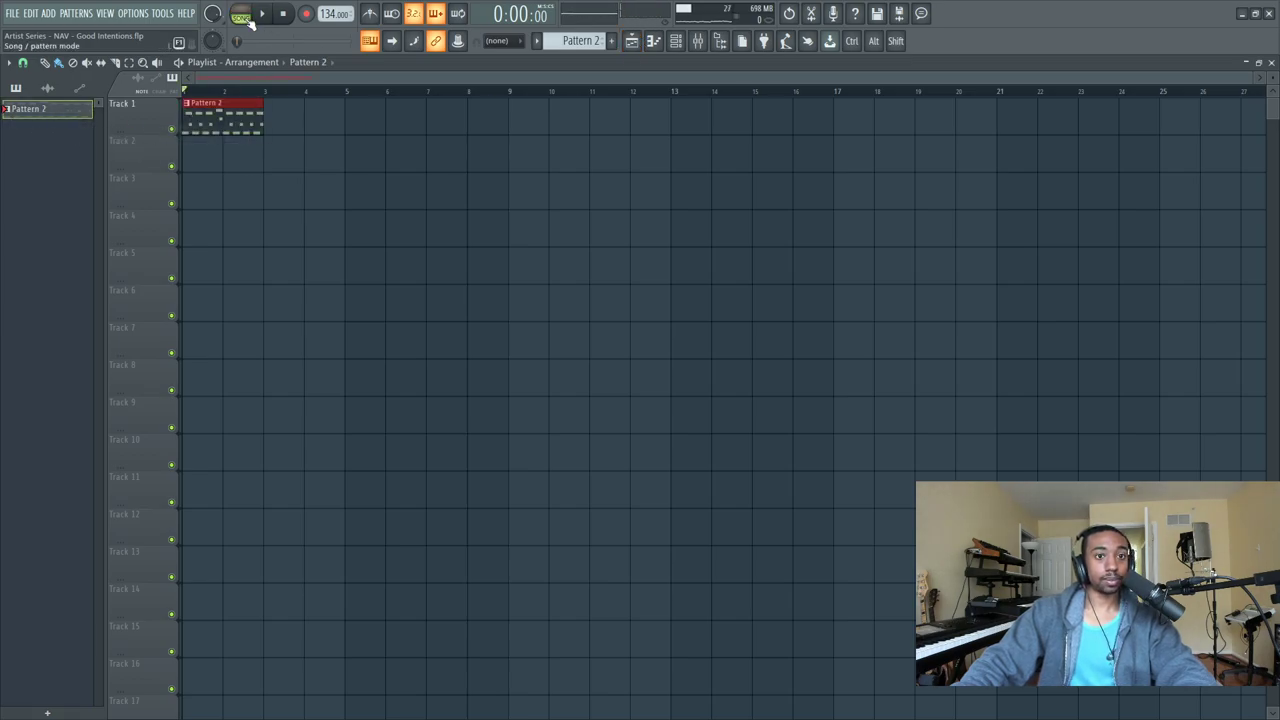
{"action": "key", "text": "space"}
{"action": "key", "text": "space"}
{"action": "right_click", "coordinate": [168, 120]}
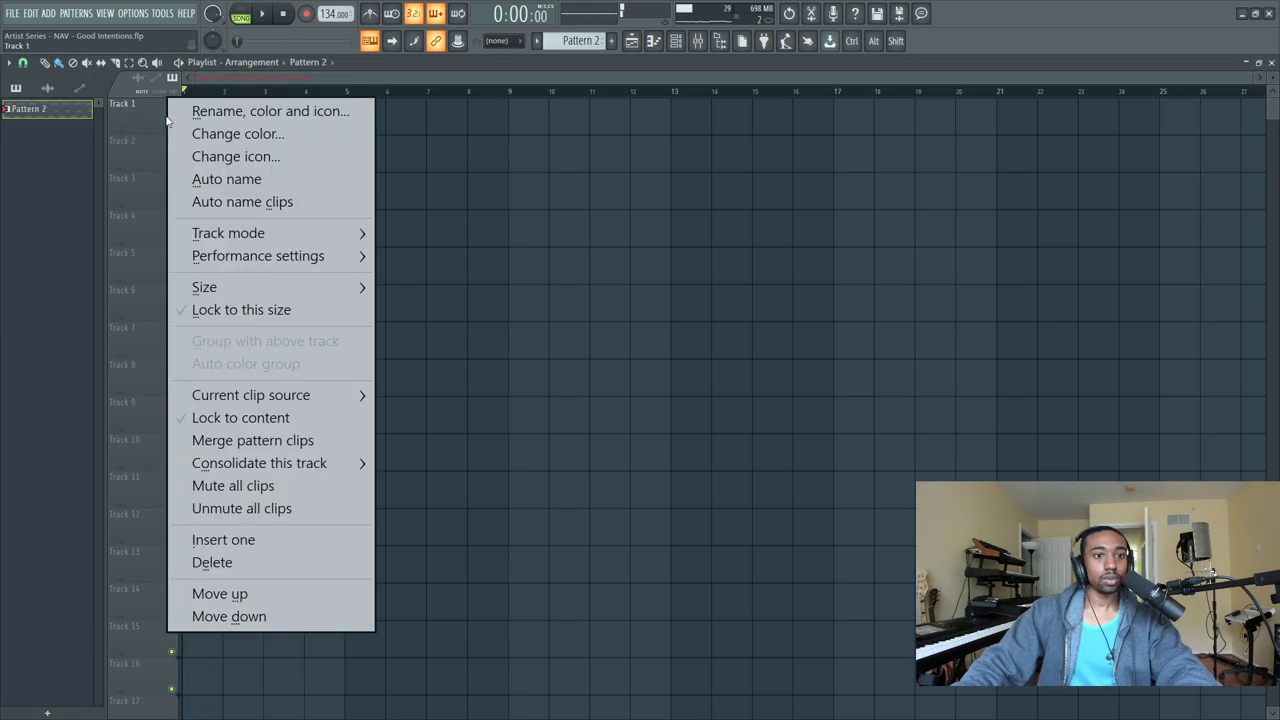
{"action": "mouse_move", "coordinate": [330, 463]}
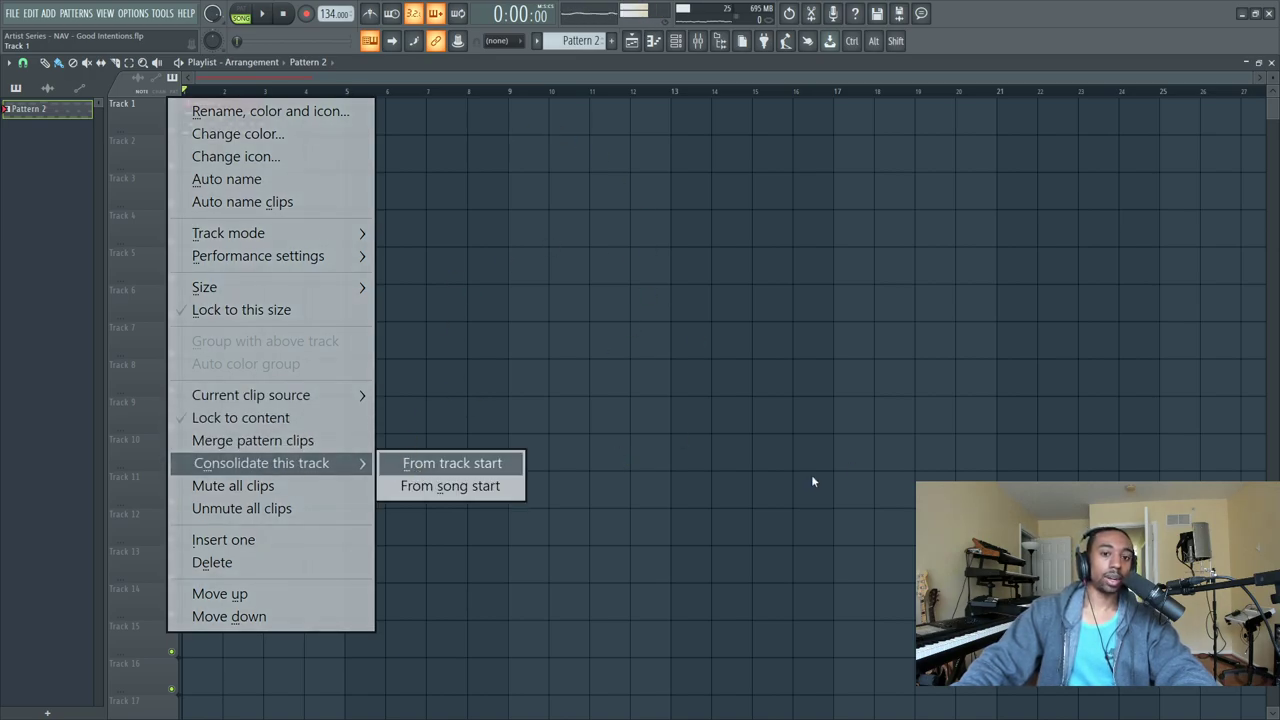
Load Edison into the first effect slot of mixer Insert 1.
{"action": "left_click", "coordinate": [698, 41]}
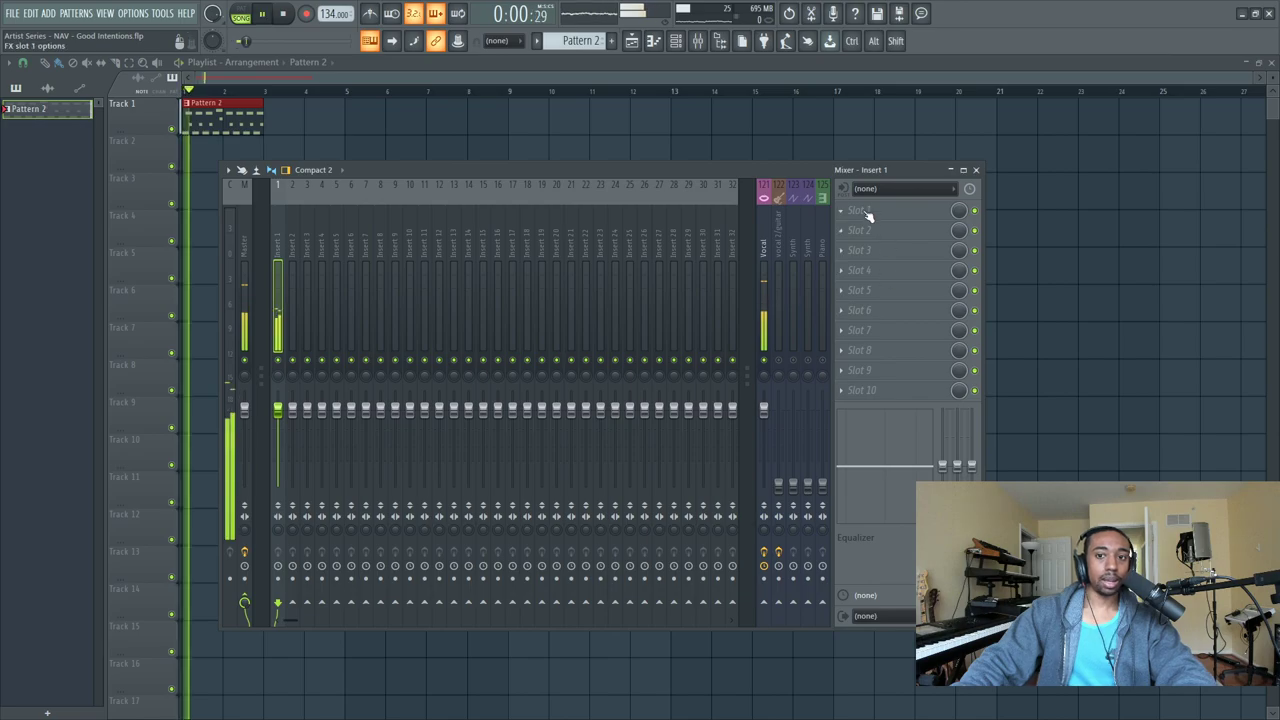
{"action": "left_click", "coordinate": [866, 215]}
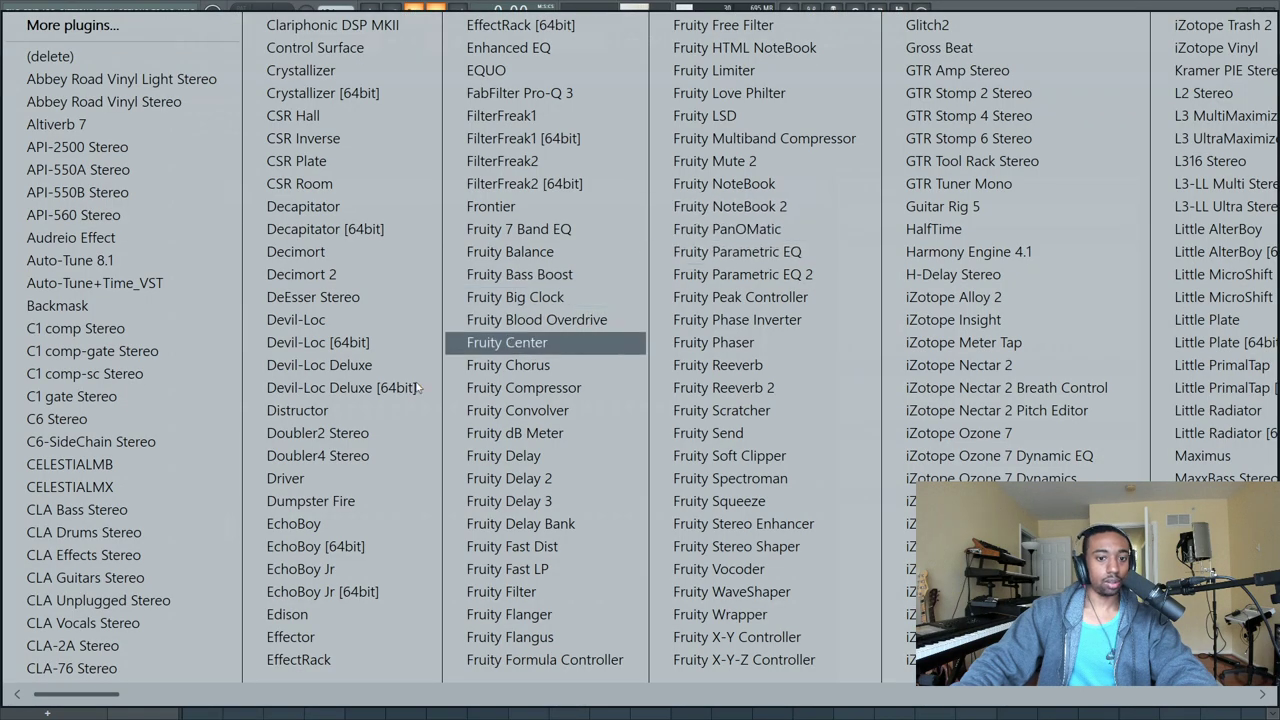
{"action": "left_click", "coordinate": [330, 618]}
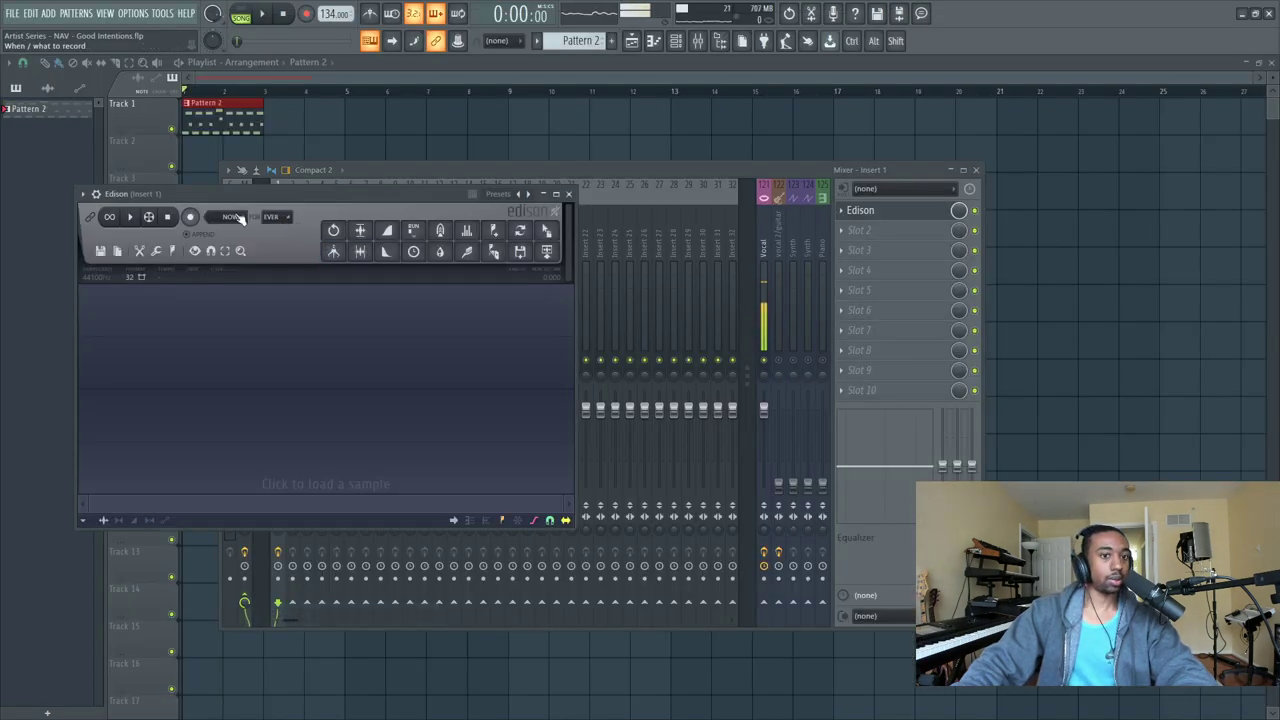
Set Edison to record on play and record the looping melody for slightly more than one full pass.
{"action": "left_click", "coordinate": [235, 218]}
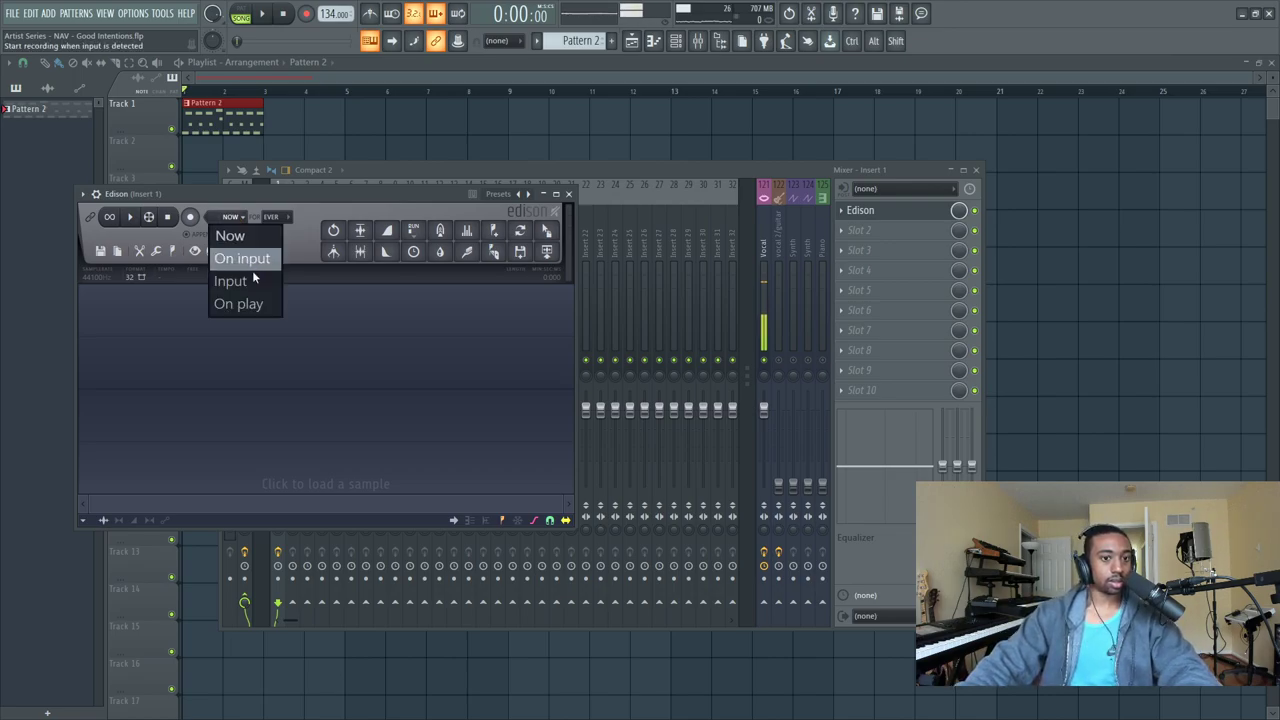
{"action": "left_click", "coordinate": [251, 301]}
{"action": "left_click", "coordinate": [190, 217]}
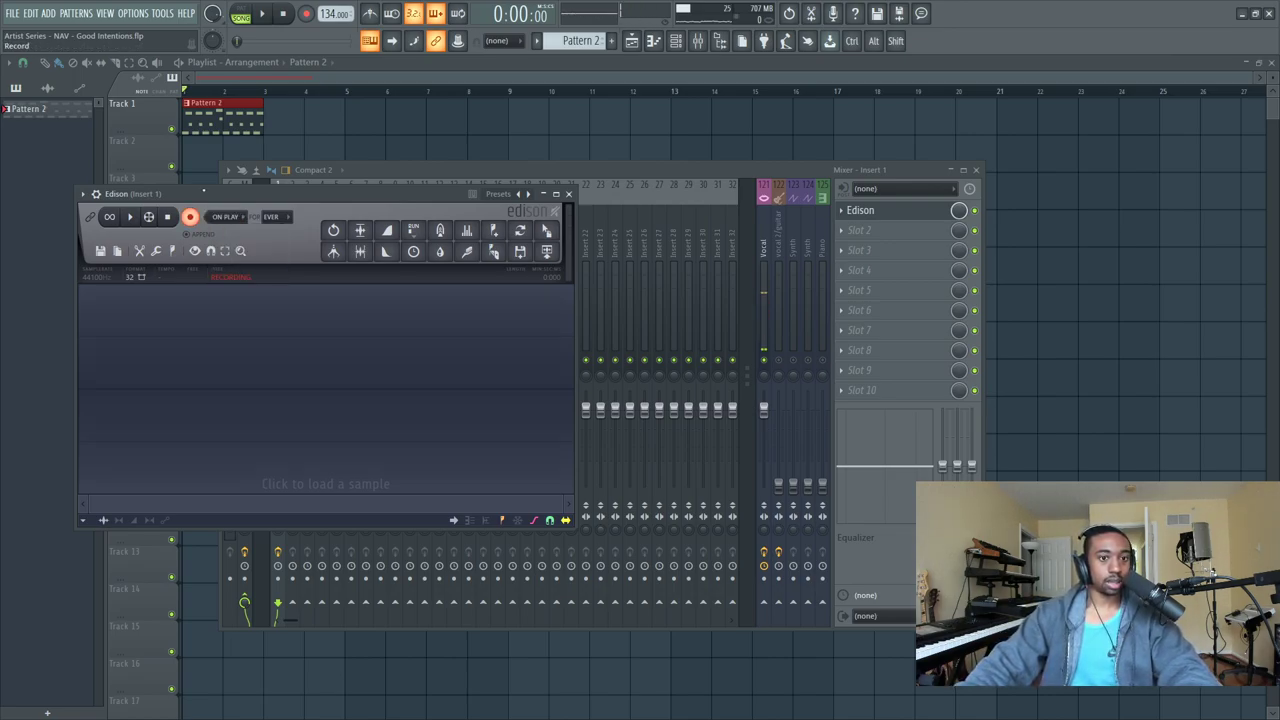
{"action": "left_click", "coordinate": [264, 16]}
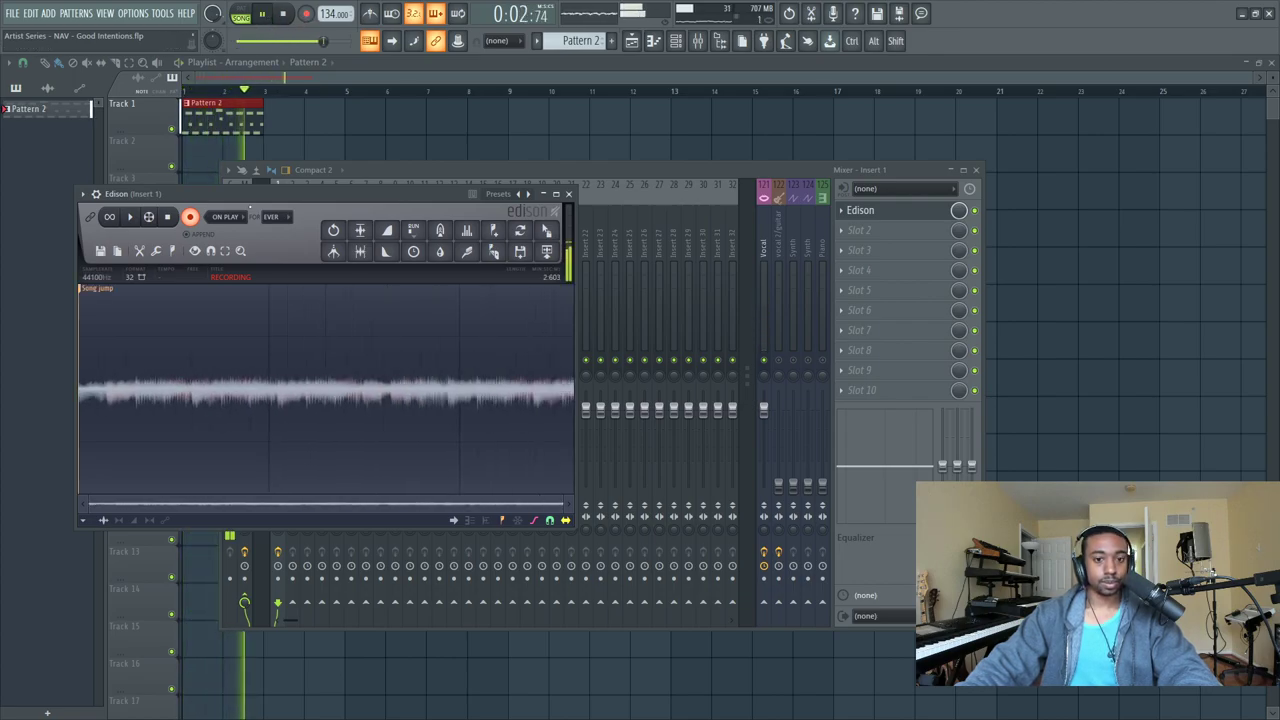
{"action": "left_click", "coordinate": [169, 217]}
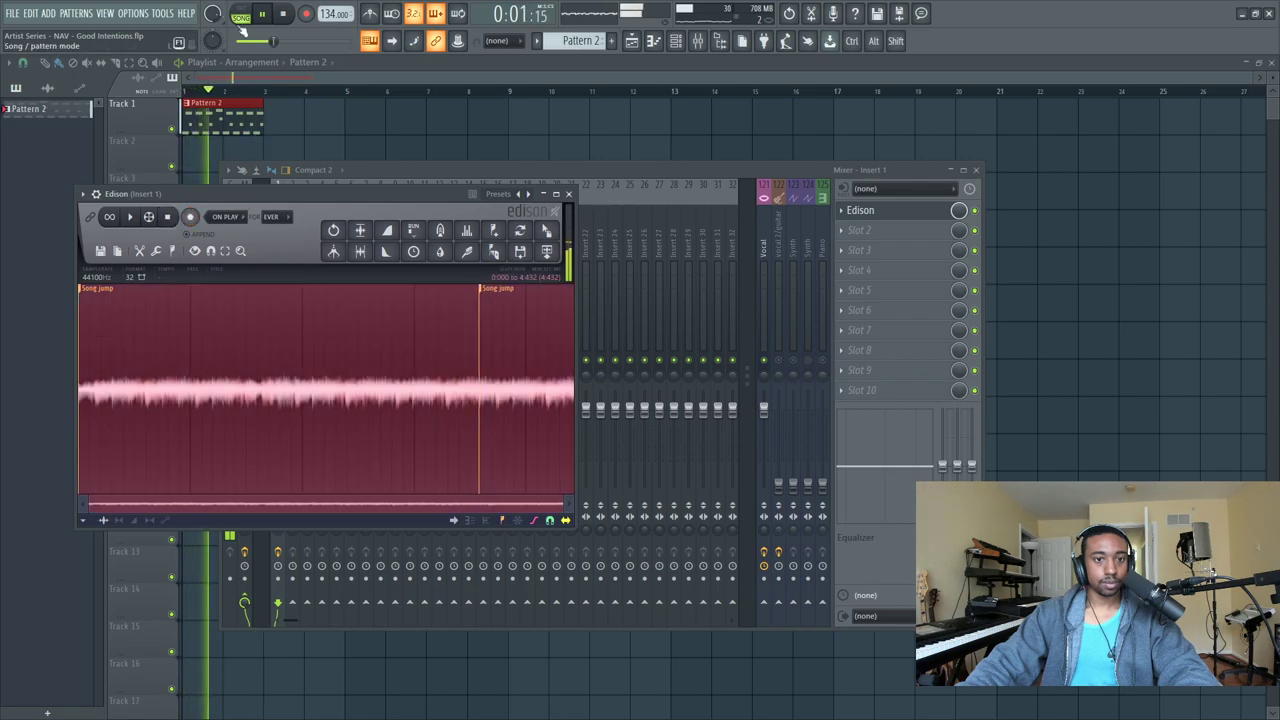
{"action": "key", "text": "space"}
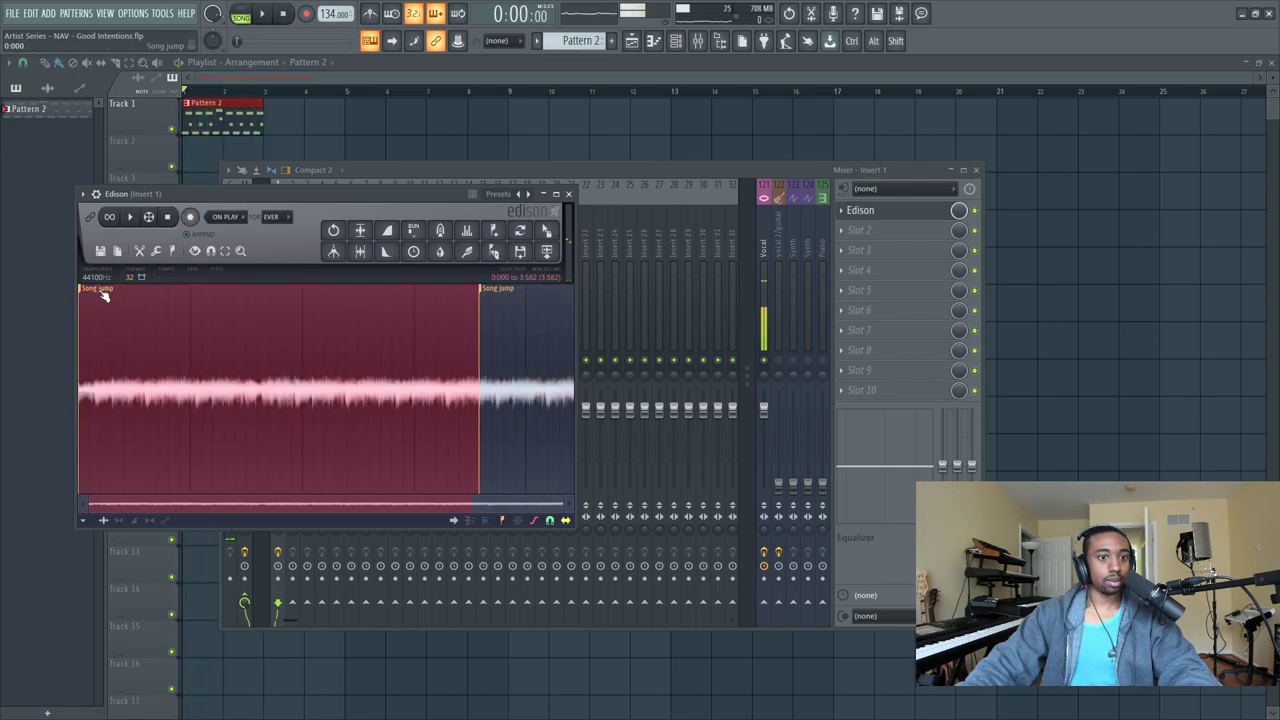
Send the first recorded loop from Edison to the playlist as an audio clip on Track 2 and mute the Pattern 2 clip.
{"action": "left_click", "coordinate": [555, 257]}
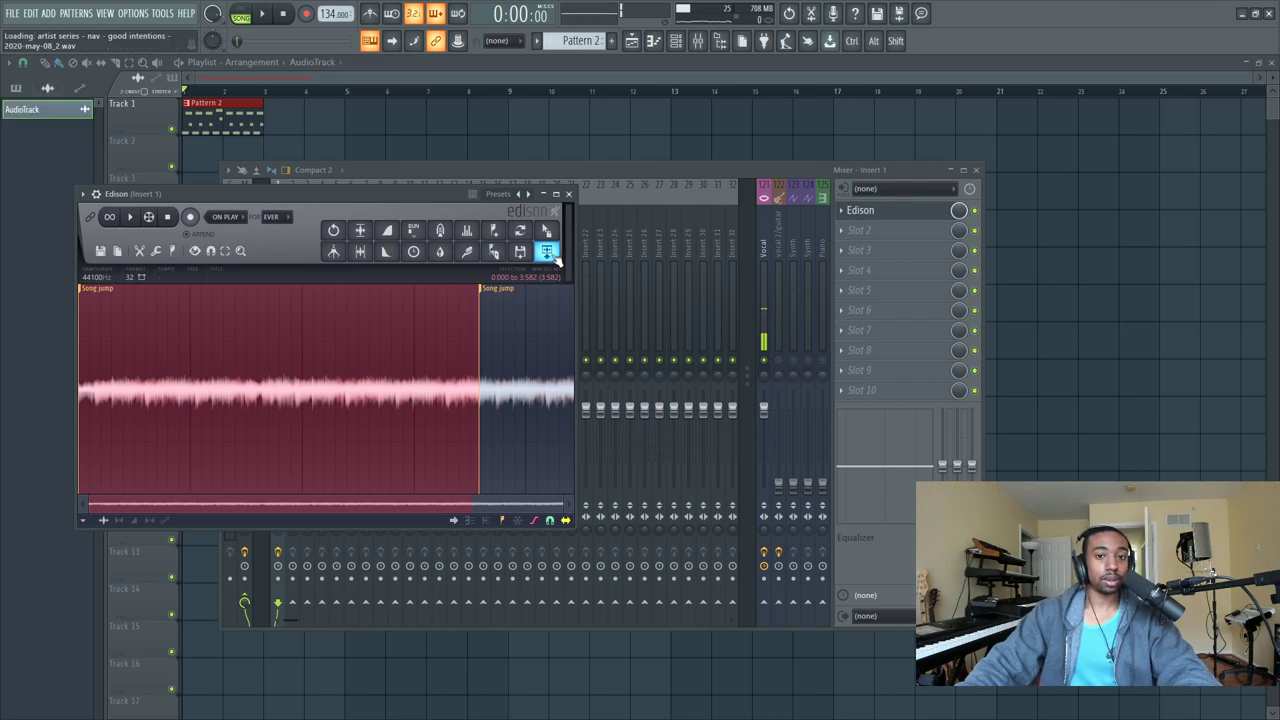
{"action": "left_click", "coordinate": [354, 116]}
{"action": "left_click", "coordinate": [203, 113]}
{"action": "left_click", "coordinate": [45, 63]}
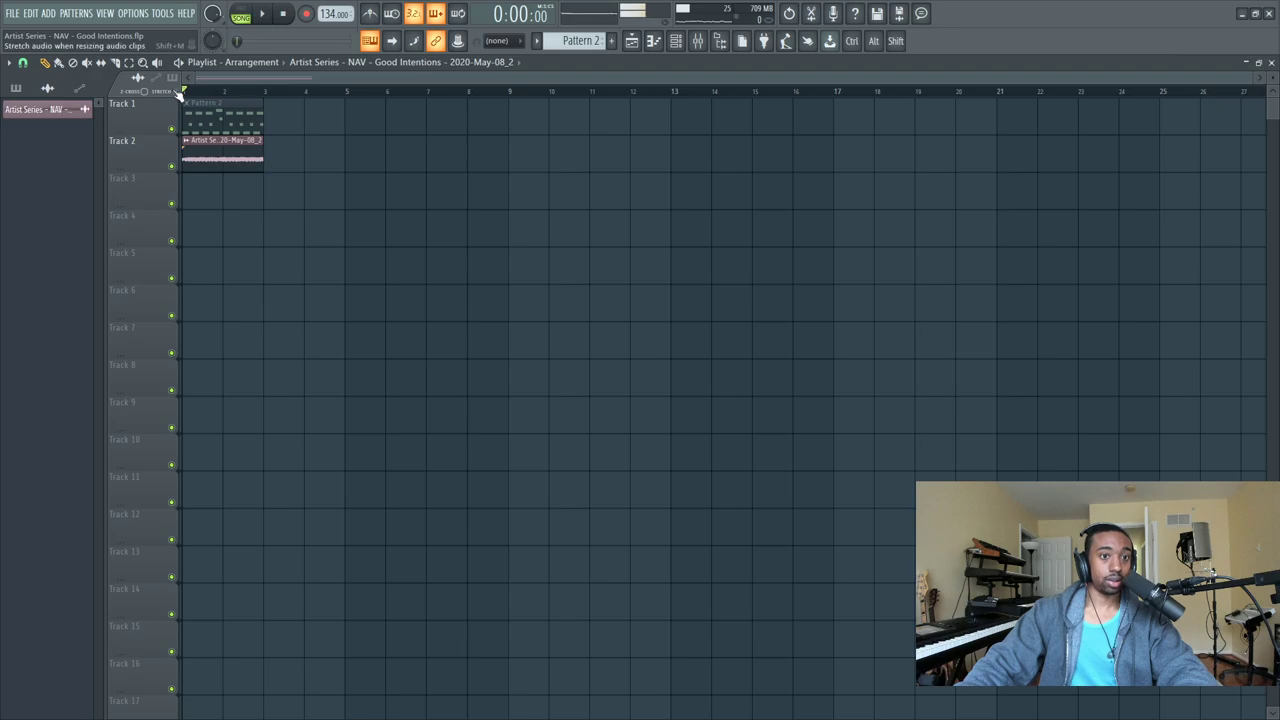
Try the Track 2 audio clip stretched to four bars, play it and return it to two bars.
{"action": "left_click_drag", "start_coordinate": [261, 157], "coordinate": [355, 160]}
{"action": "key", "text": "space"}
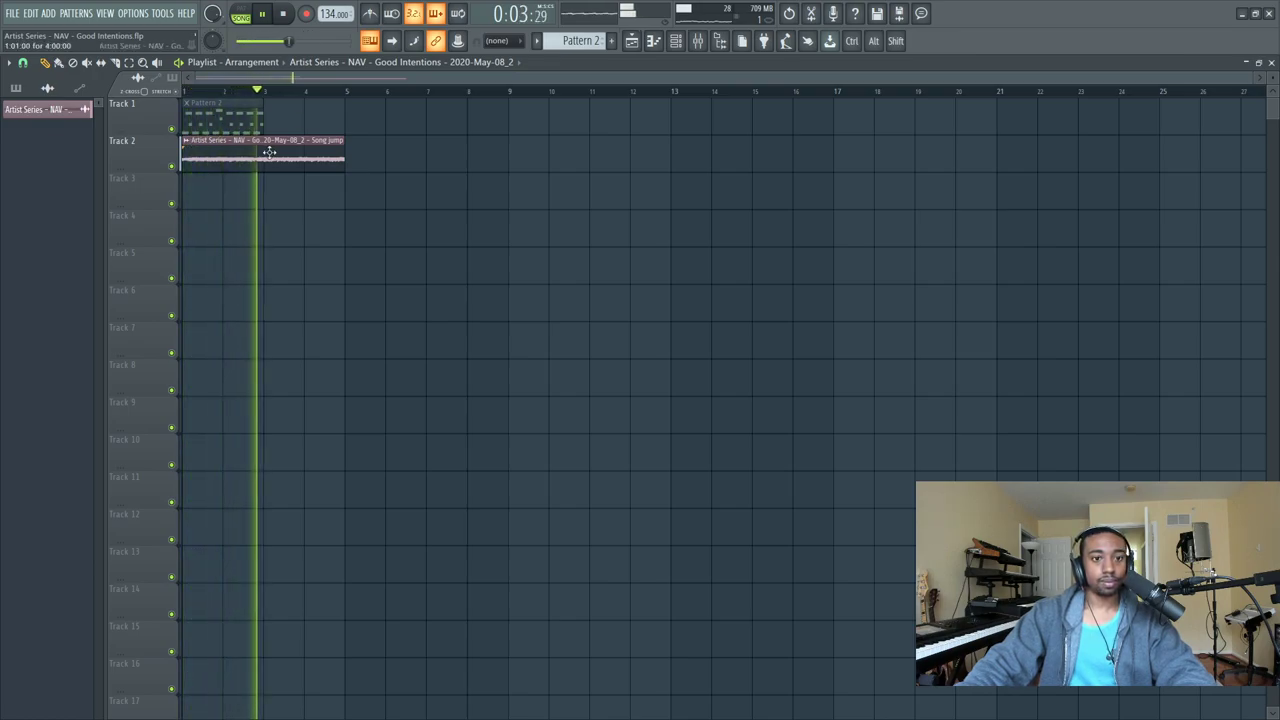
{"action": "key", "text": "space"}
{"action": "mouse_move", "coordinate": [266, 151]}
{"action": "left_mouse_down"}
{"action": "mouse_move", "coordinate": [254, 214]}
{"action": "mouse_move", "coordinate": [222, 188]}
{"action": "mouse_move", "coordinate": [221, 150]}
{"action": "left_mouse_up"}
{"action": "left_click_drag", "start_coordinate": [342, 154], "coordinate": [268, 156]}
Make the audio clip copy on Track 3 unique and stretch it to four bars.
{"action": "left_click", "coordinate": [187, 179]}
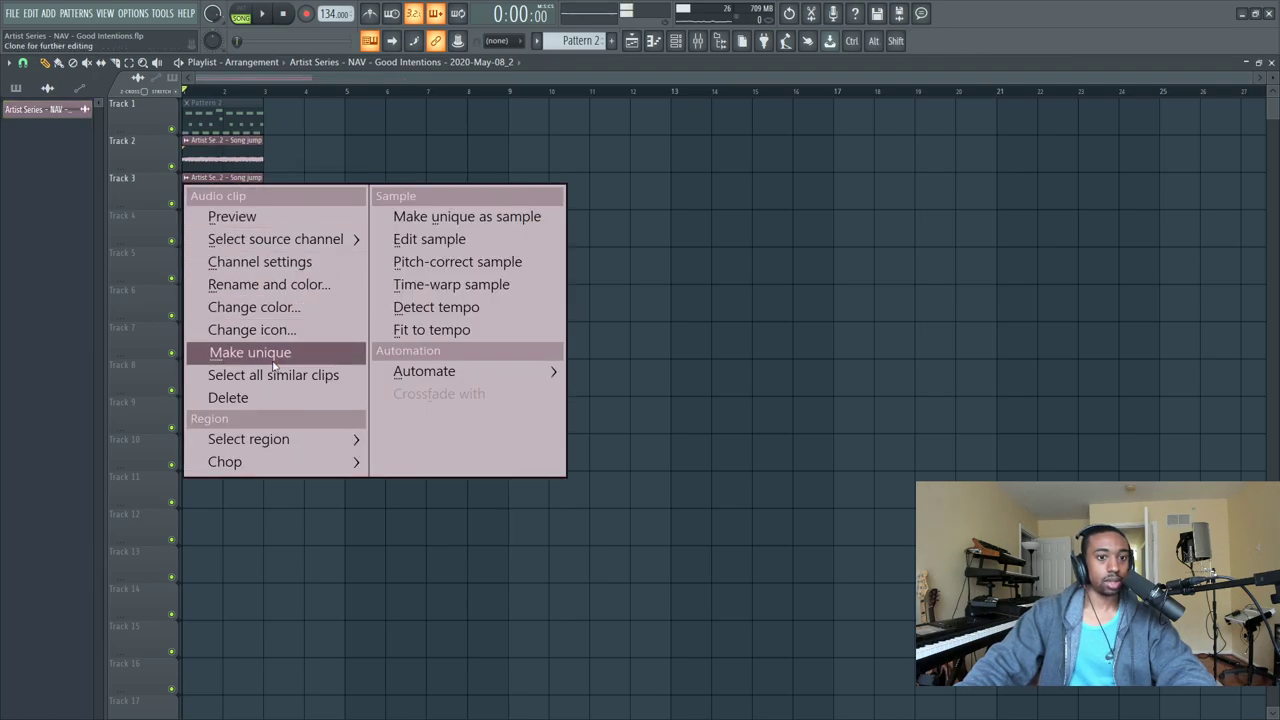
{"action": "left_click", "coordinate": [225, 352]}
{"action": "left_click_drag", "start_coordinate": [259, 196], "coordinate": [339, 194]}
Duplicate the two-bar Track 2 audio clip to bar 3 and play both audio tracks together.
{"action": "left_click_drag", "start_coordinate": [273, 157], "coordinate": [220, 158]}
{"action": "left_click_drag", "start_coordinate": [217, 158], "coordinate": [297, 160]}
{"action": "key", "text": "space"}
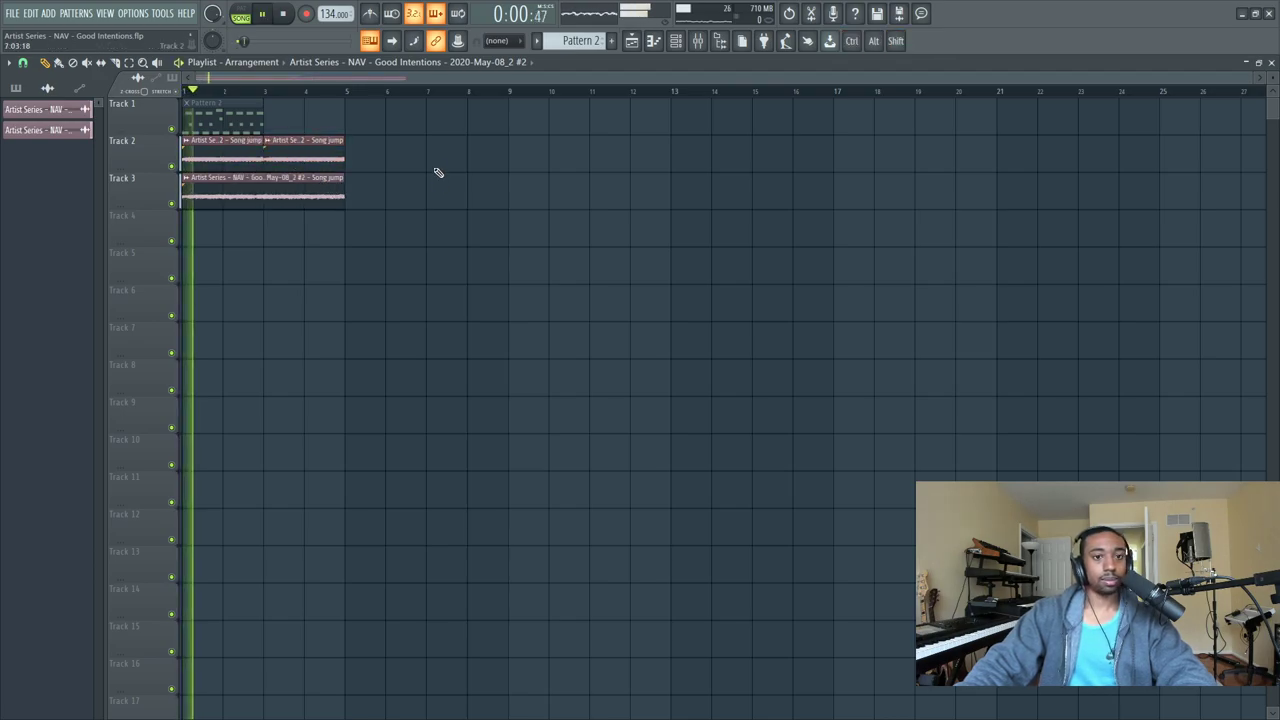
Route the second audio clip's channel to mixer track 2 during playback.
{"action": "key", "text": "F6"}
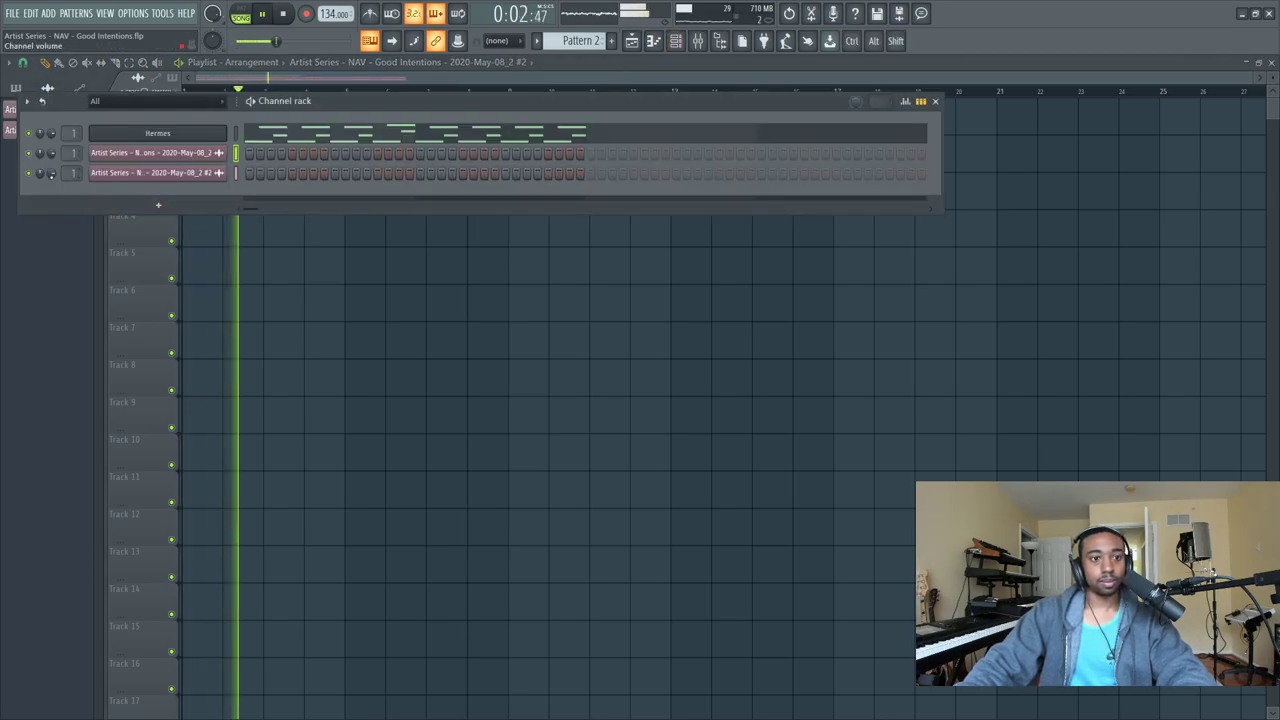
{"action": "left_click_drag", "start_coordinate": [71, 174], "coordinate": [71, 166]}
{"action": "key", "text": "space"}
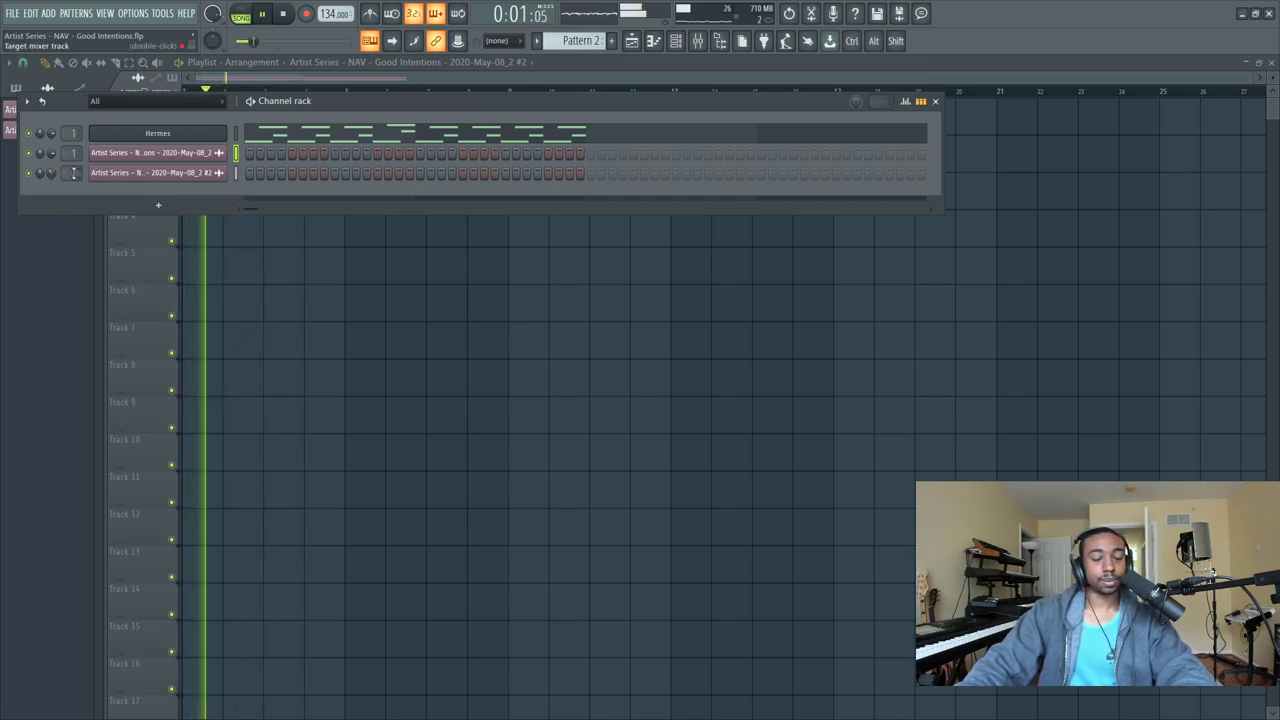
{"action": "key", "text": "F6"}
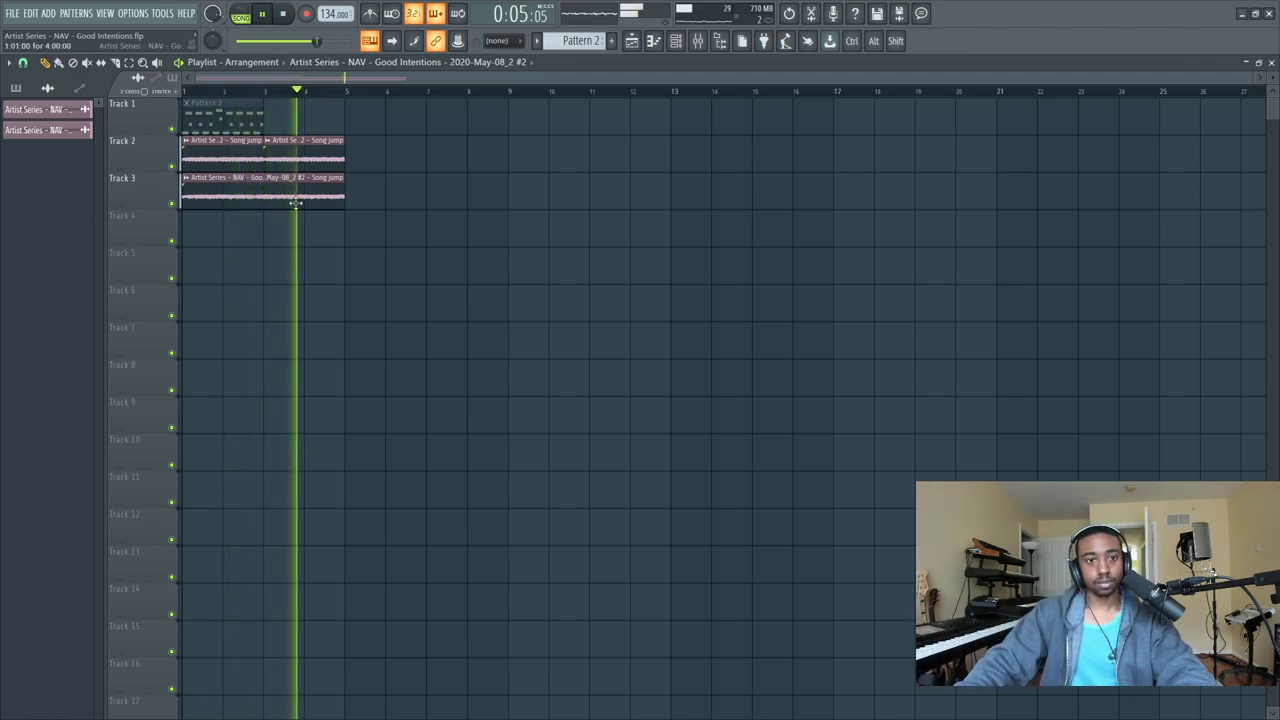
Reverse the Track 3 audio clip in its channel settings and close them.
{"action": "left_click_drag", "start_coordinate": [376, 196], "coordinate": [232, 166]}
{"action": "key", "text": "space"}
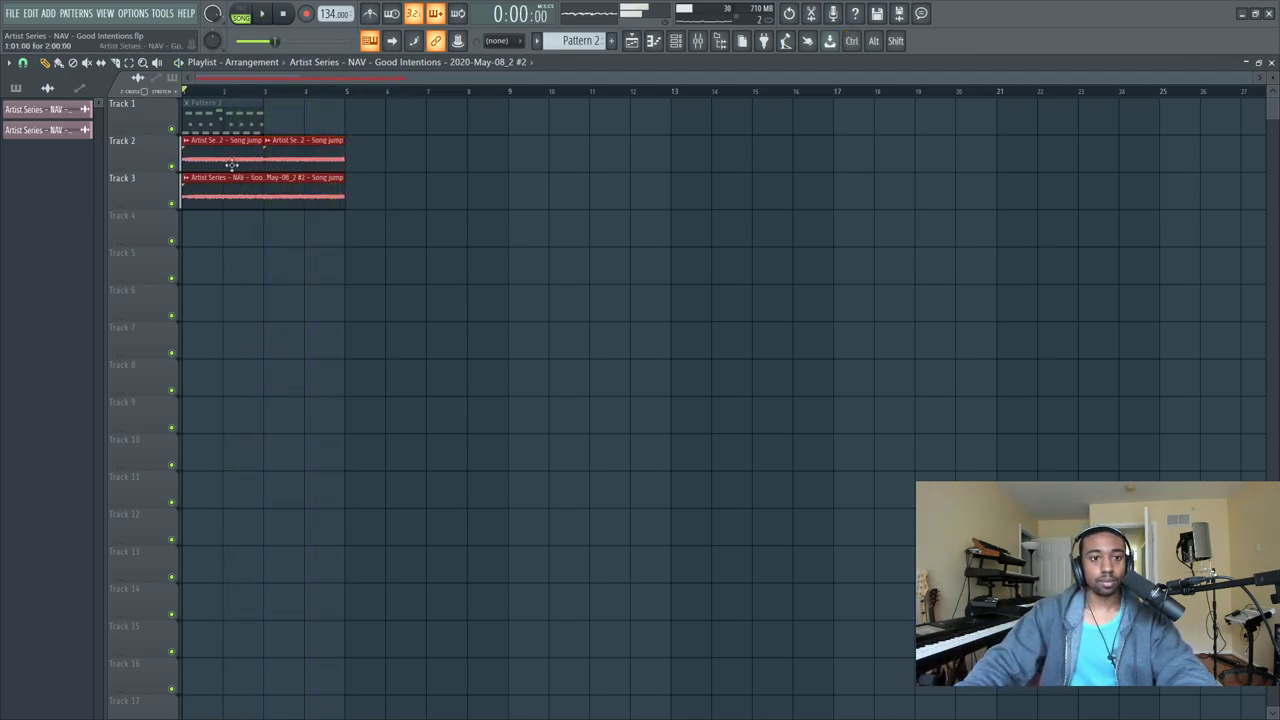
{"action": "left_click", "coordinate": [185, 180]}
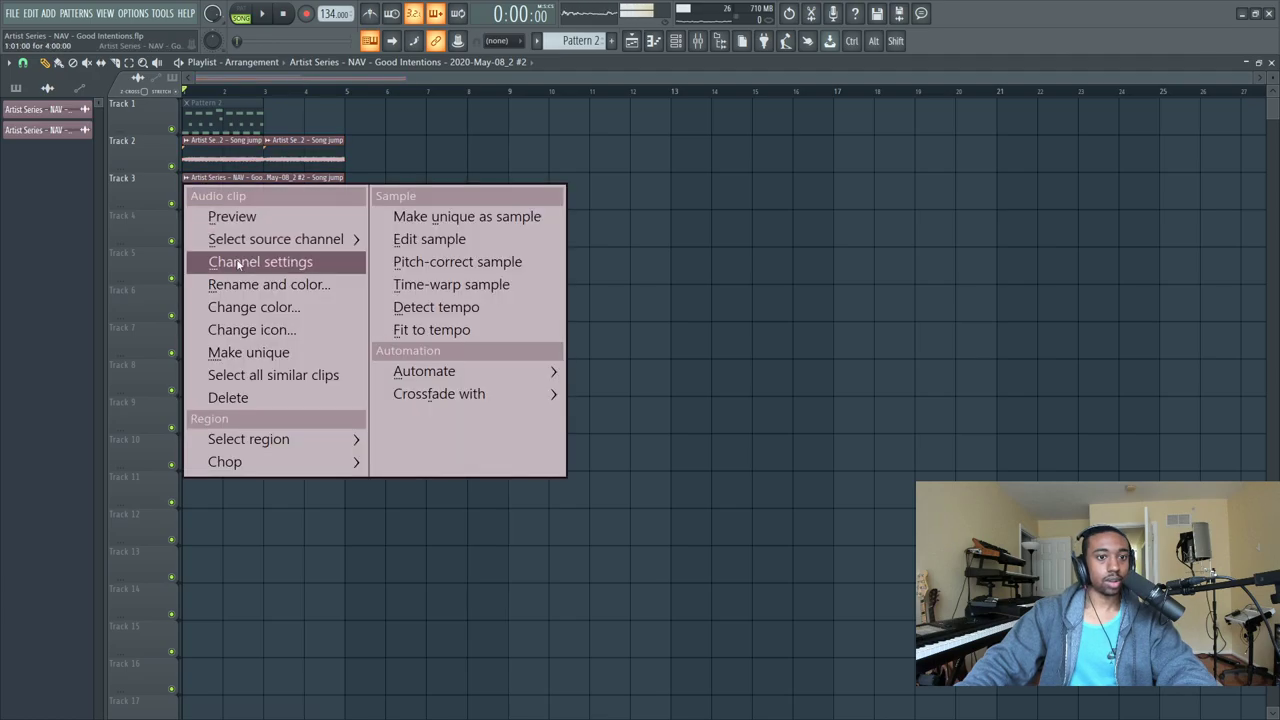
{"action": "left_click", "coordinate": [239, 283]}
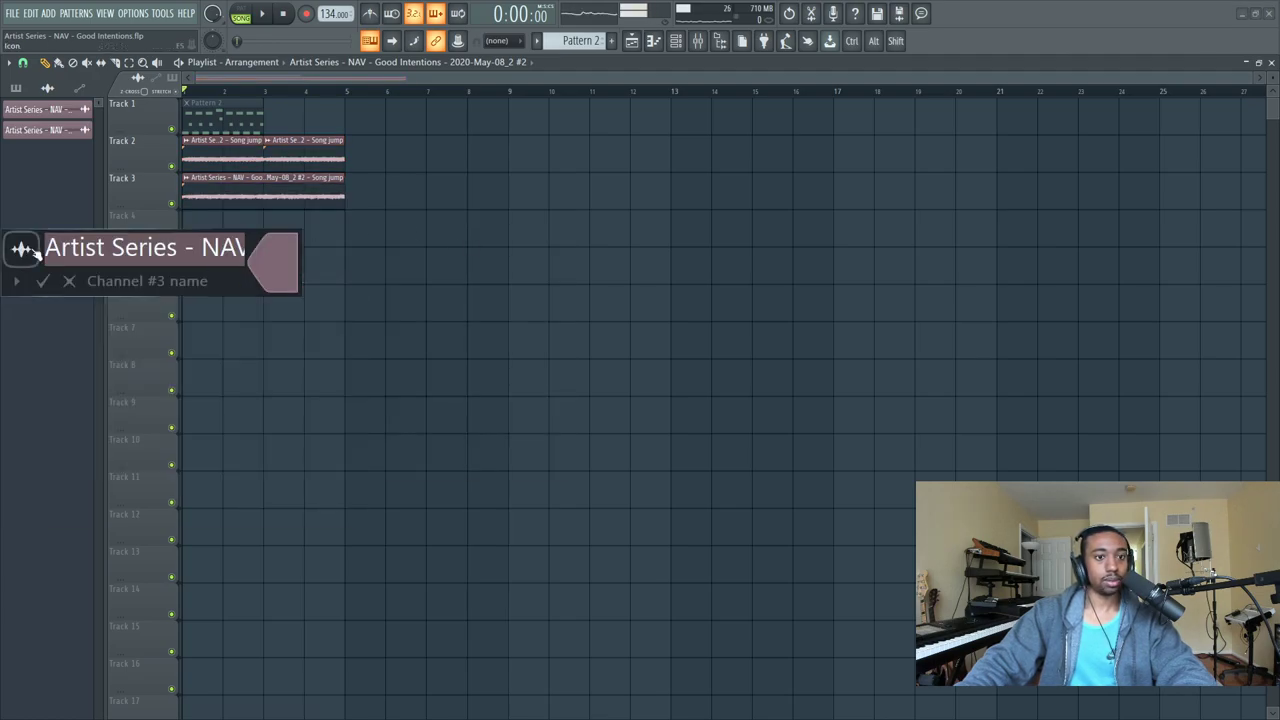
{"action": "left_click", "coordinate": [69, 281]}
{"action": "left_click", "coordinate": [185, 189]}
{"action": "left_click", "coordinate": [258, 261]}
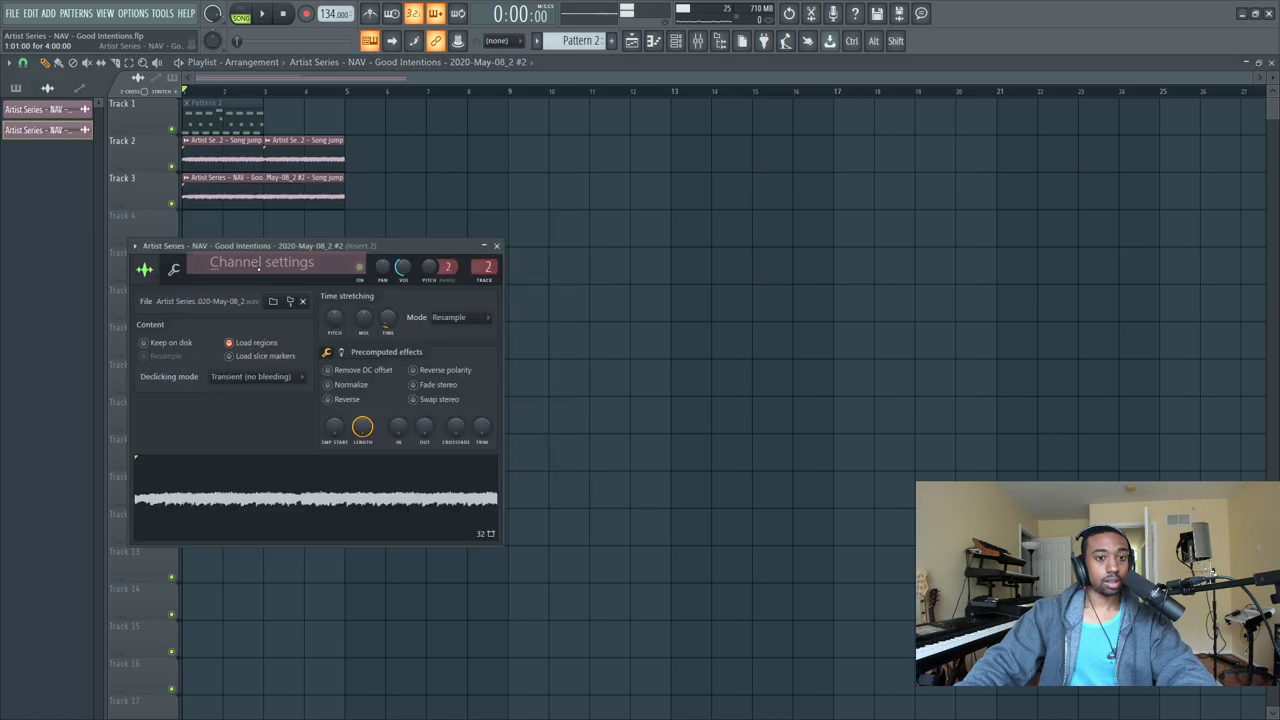
{"action": "left_click", "coordinate": [496, 247]}
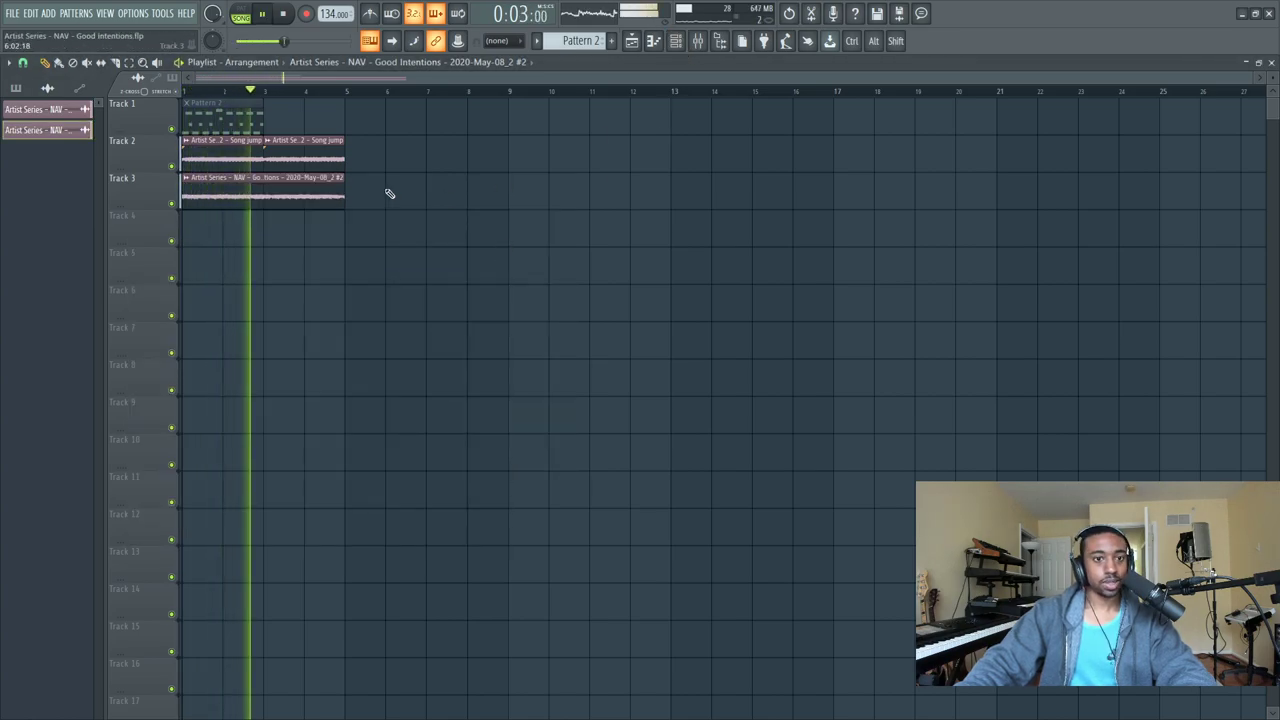
Replace Edison with Fruity Delay 3 on mixer track 1, audition it and return to the playlist.
{"action": "left_click", "coordinate": [676, 41]}
{"action": "key", "text": "space"}
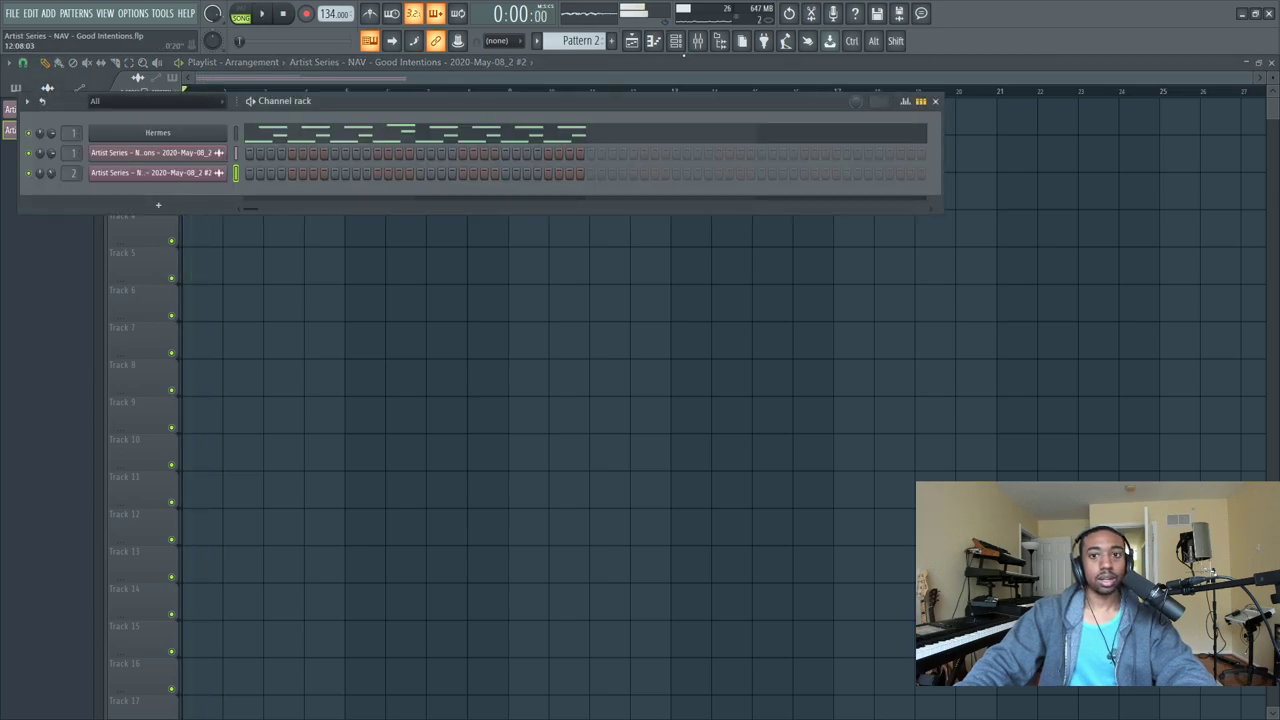
{"action": "left_click", "coordinate": [697, 41]}
{"action": "left_click", "coordinate": [283, 257]}
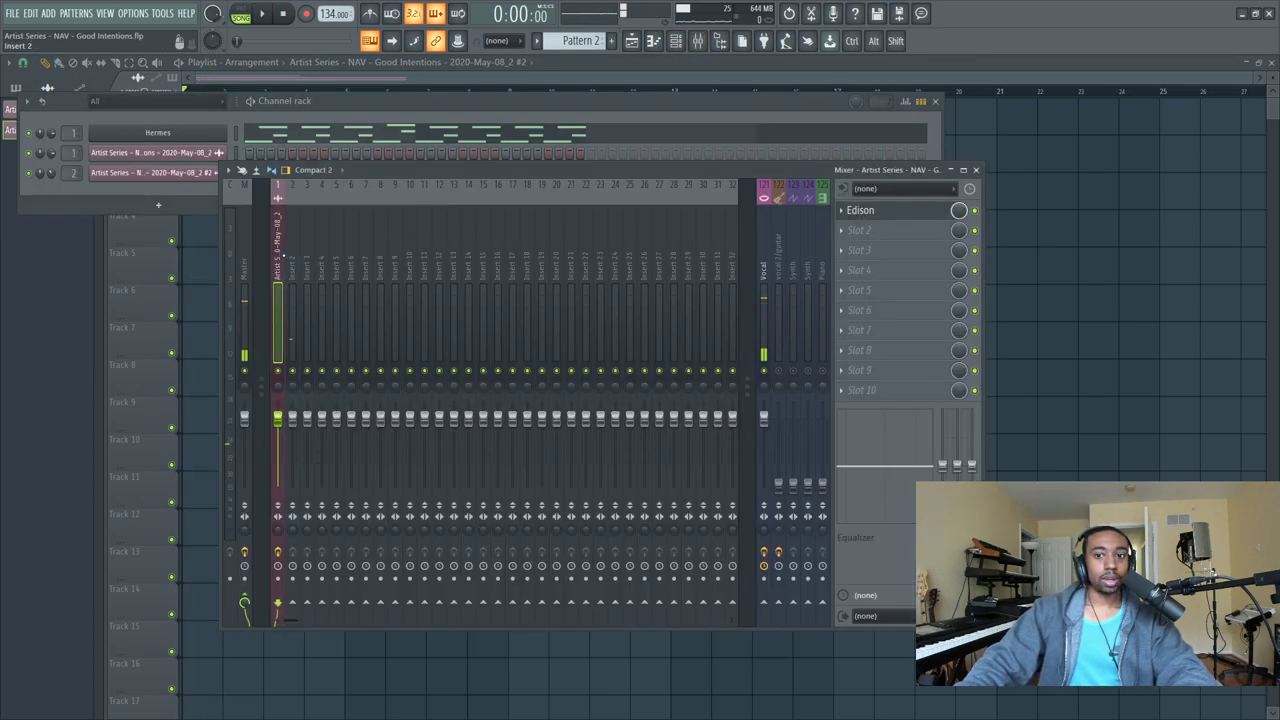
{"action": "left_click", "coordinate": [831, 210]}
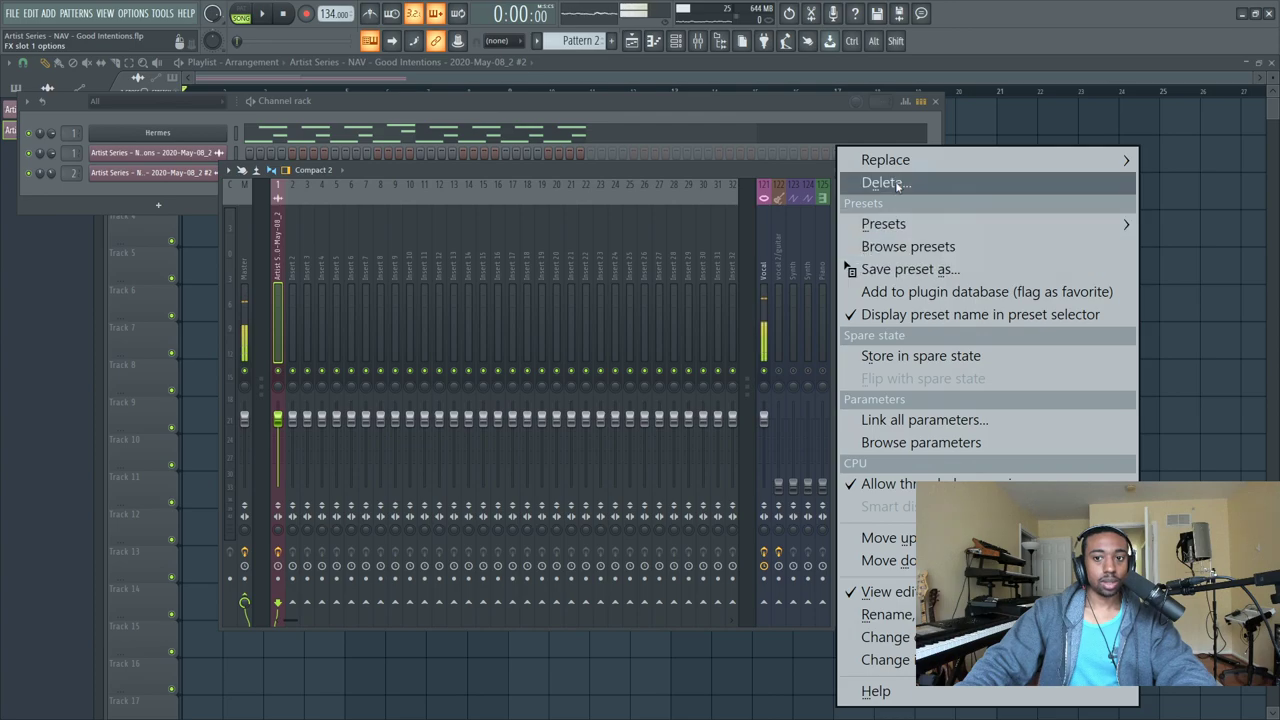
{"action": "mouse_move", "coordinate": [870, 157]}
{"action": "left_click", "coordinate": [590, 501]}
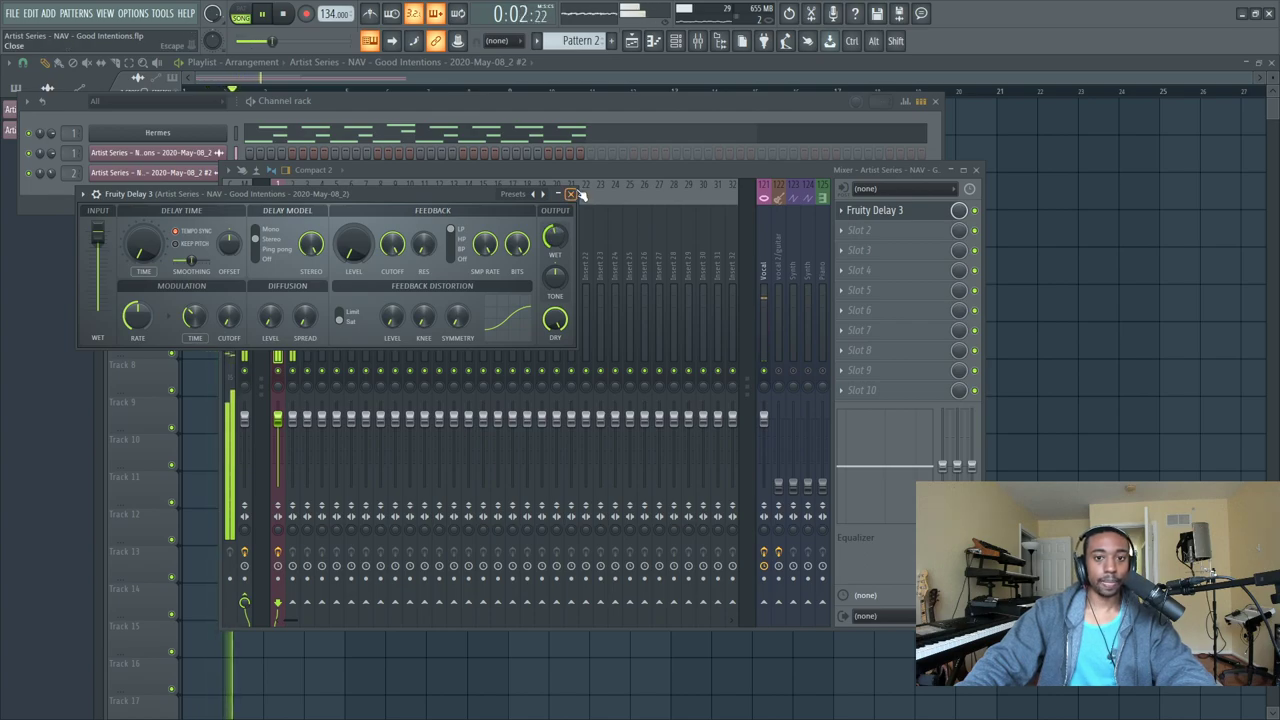
{"action": "left_click", "coordinate": [571, 194]}
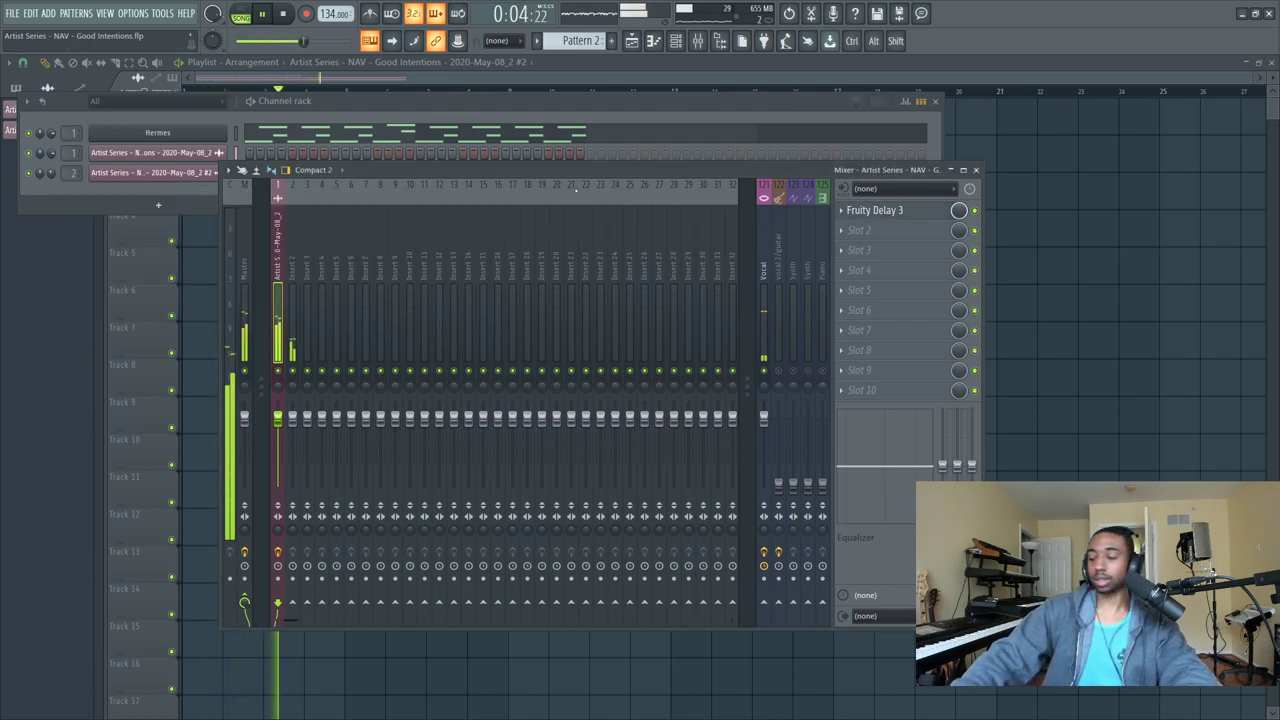
{"action": "left_click", "coordinate": [1094, 331]}
Set the time-stretching pitch of the Track 2 audio clip to -1200 cents and close its channel settings.
{"action": "left_click_drag", "start_coordinate": [442, 206], "coordinate": [214, 158]}
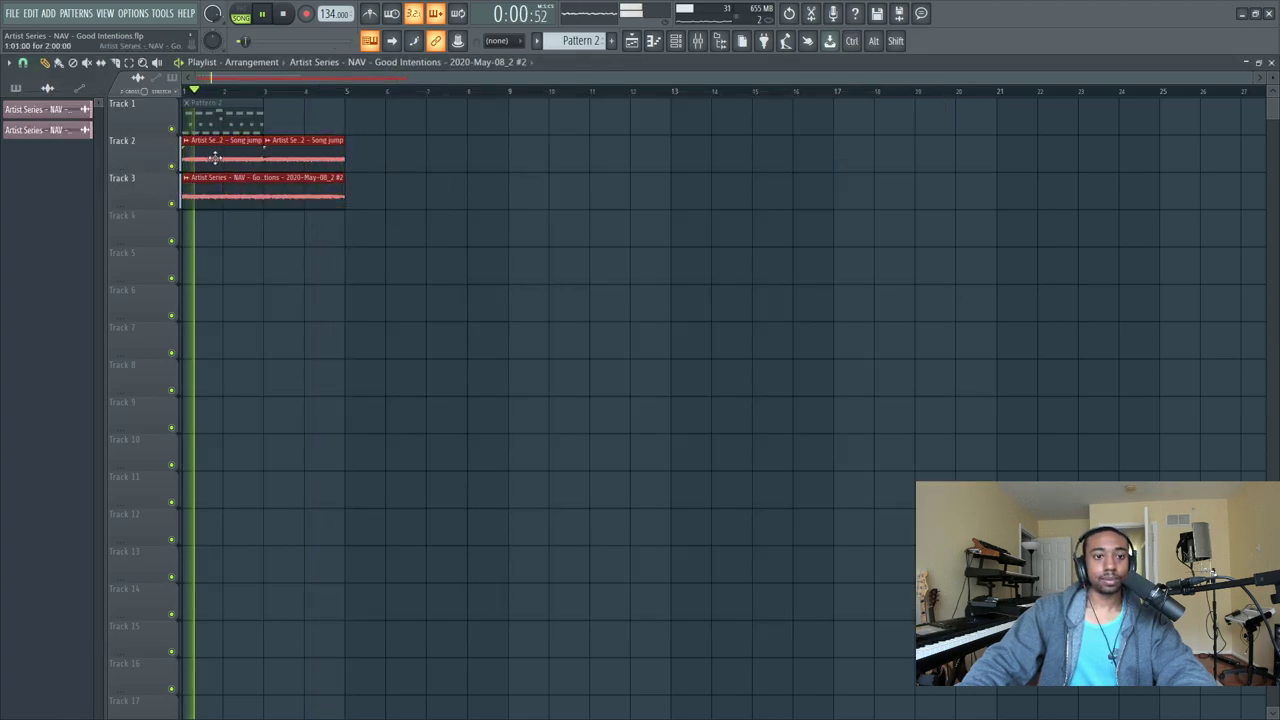
{"action": "left_click", "coordinate": [446, 232]}
{"action": "key", "text": "space"}
{"action": "right_click", "coordinate": [187, 146]}
{"action": "left_click", "coordinate": [257, 223]}
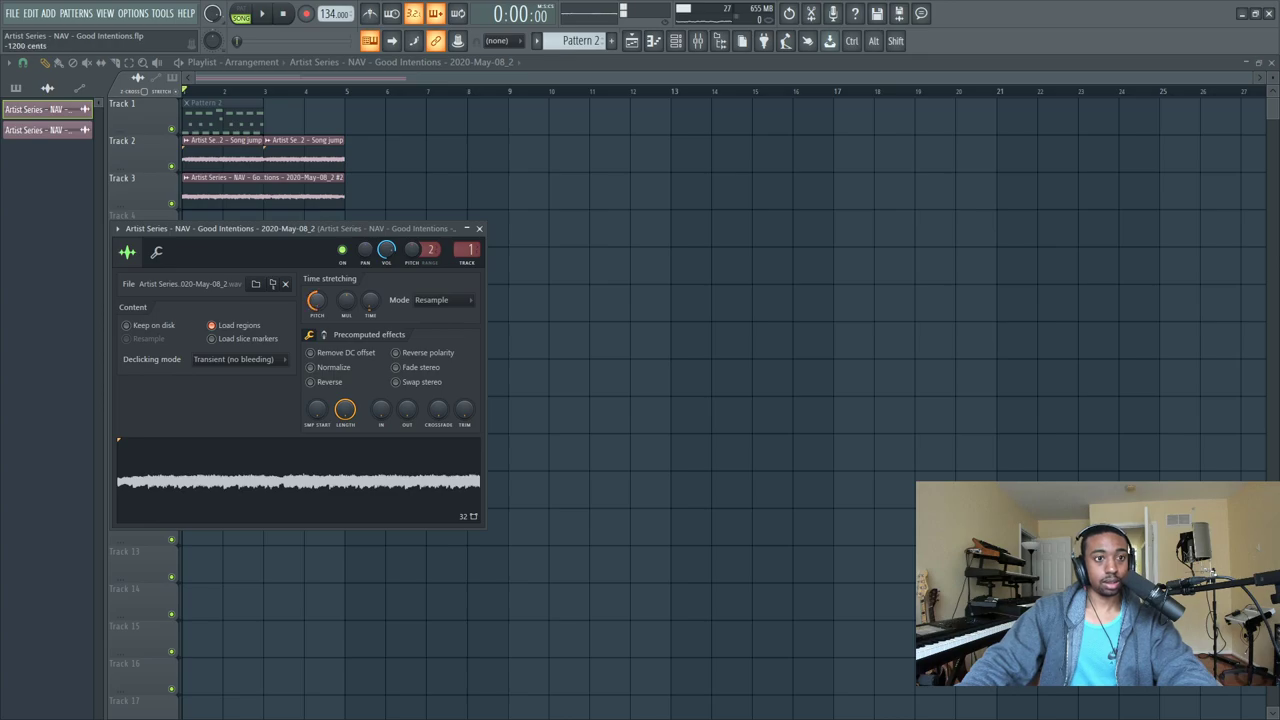
{"action": "left_click", "coordinate": [480, 229]}
Lower the time-stretching pitch of the reversed Track 3 audio clip during playback and close its channel settings.
{"action": "key", "text": "space"}
{"action": "right_click", "coordinate": [189, 187]}
{"action": "left_click", "coordinate": [235, 260]}
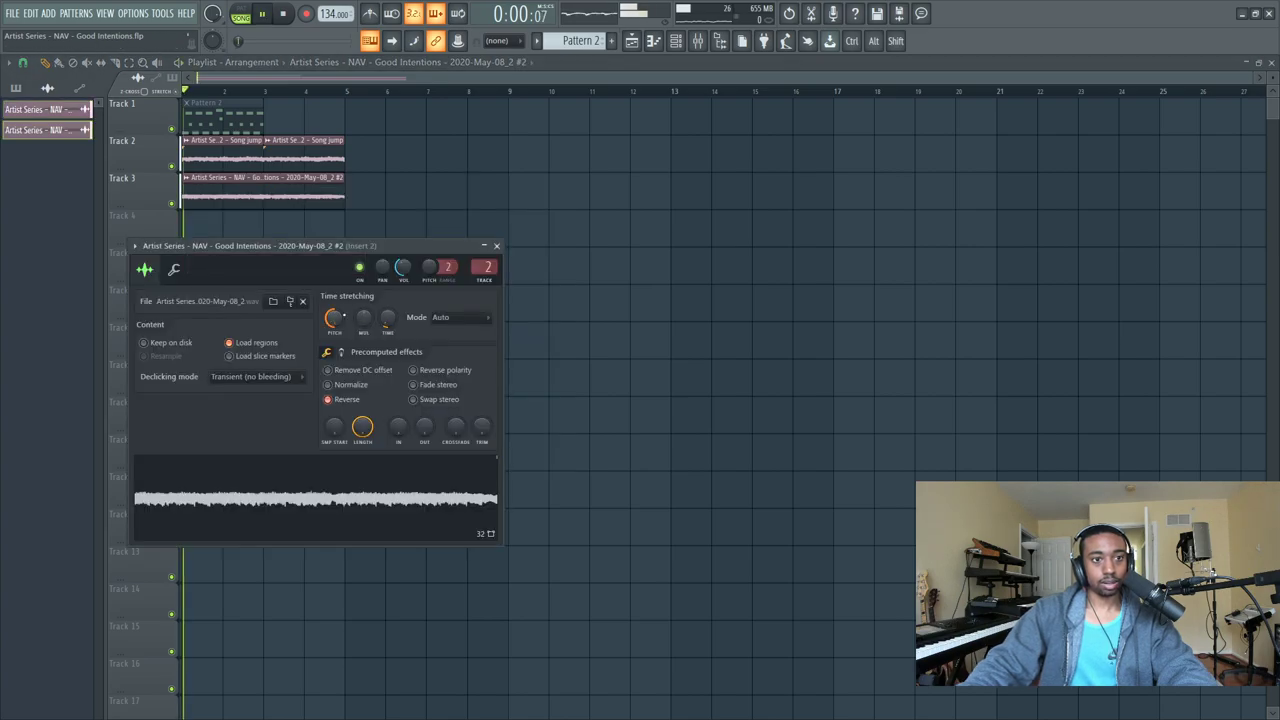
{"action": "left_click", "coordinate": [497, 247]}
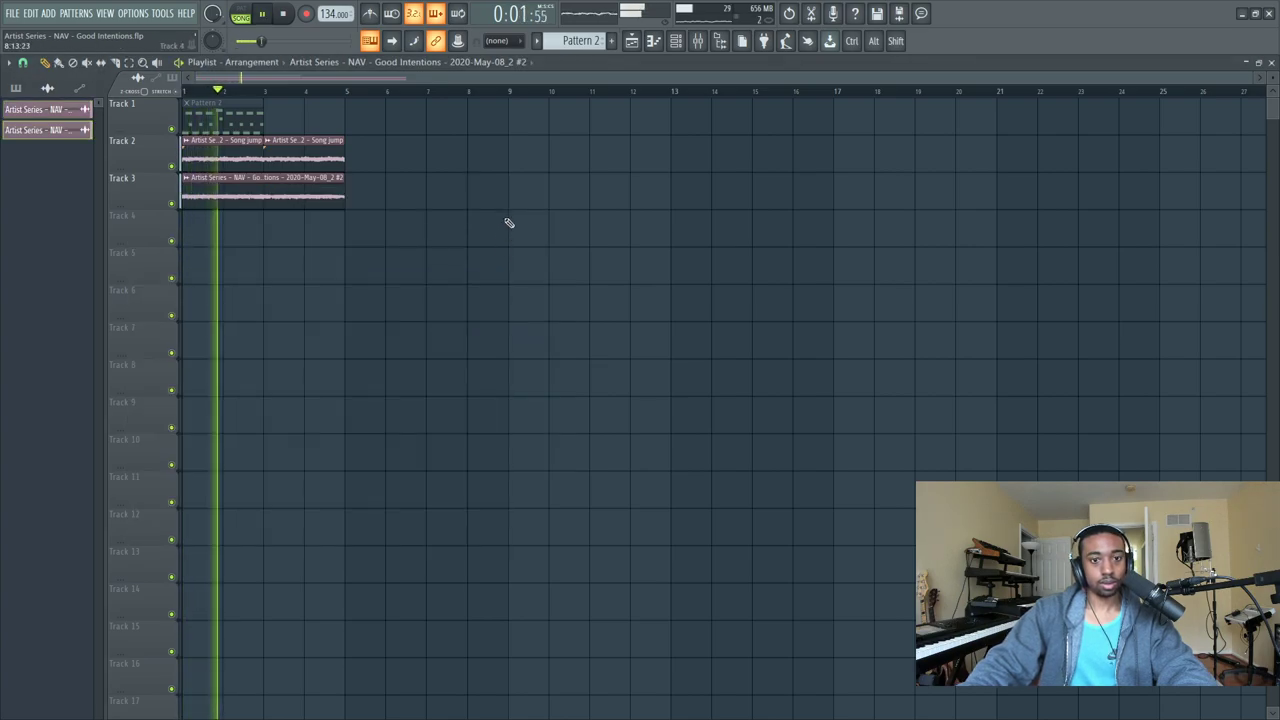
Solo the two audio clip channels in turn to compare their sound, then restore all channels.
{"action": "left_click", "coordinate": [676, 42]}
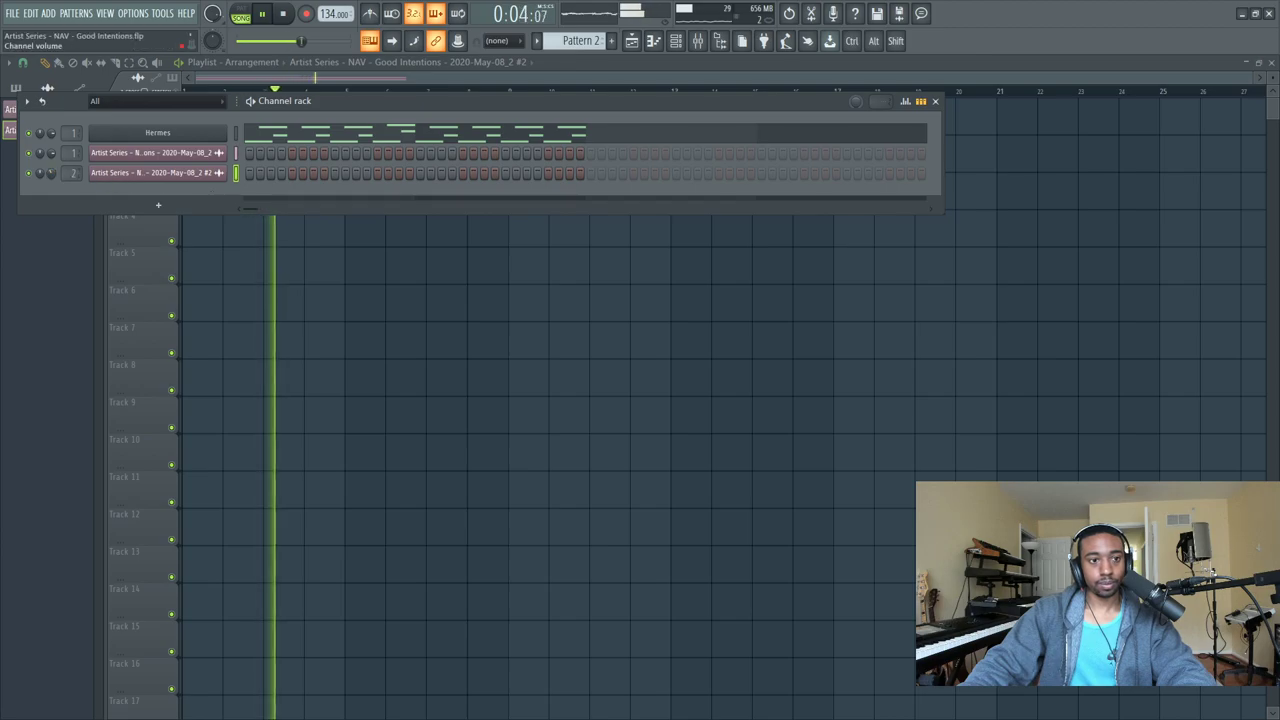
{"action": "key", "text": "space"}
{"action": "key", "text": "space"}
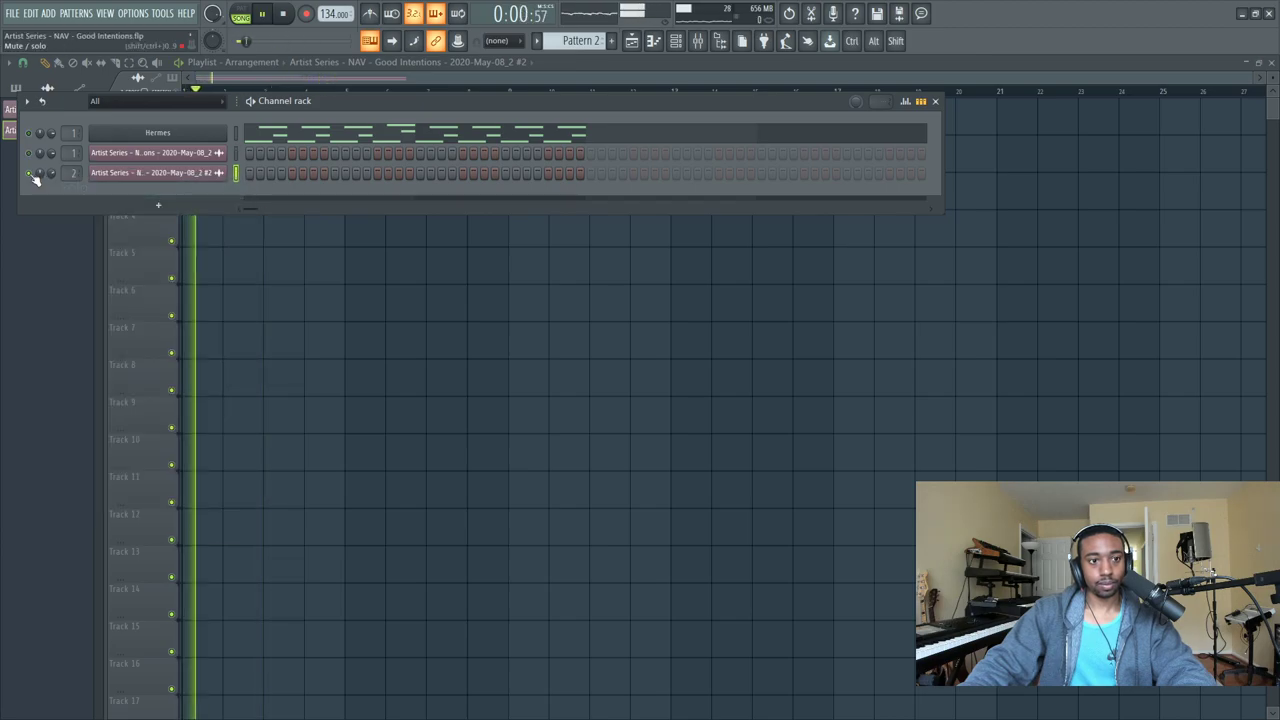
{"action": "right_click", "coordinate": [30, 173]}
{"action": "right_click", "coordinate": [30, 154]}
{"action": "right_click", "coordinate": [29, 153]}
{"action": "left_click", "coordinate": [62, 168]}
{"action": "key", "text": "space"}
{"action": "key", "text": "space"}
{"action": "right_click", "coordinate": [31, 154]}
{"action": "left_click", "coordinate": [66, 169]}
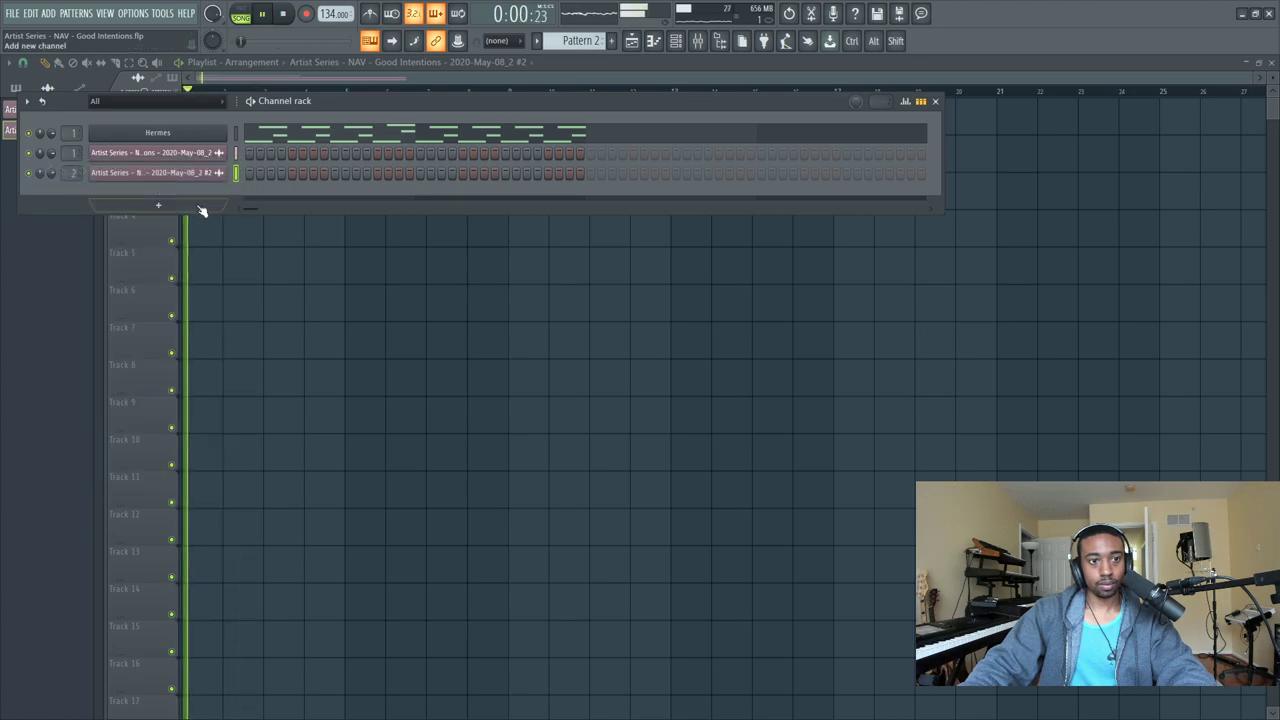
Add Fruity Parametric EQ 2 to mixer track 2, roll off its low frequencies during playback and close the EQ.
{"action": "left_click", "coordinate": [703, 40]}
{"action": "left_click", "coordinate": [713, 41]}
{"action": "key", "text": "space"}
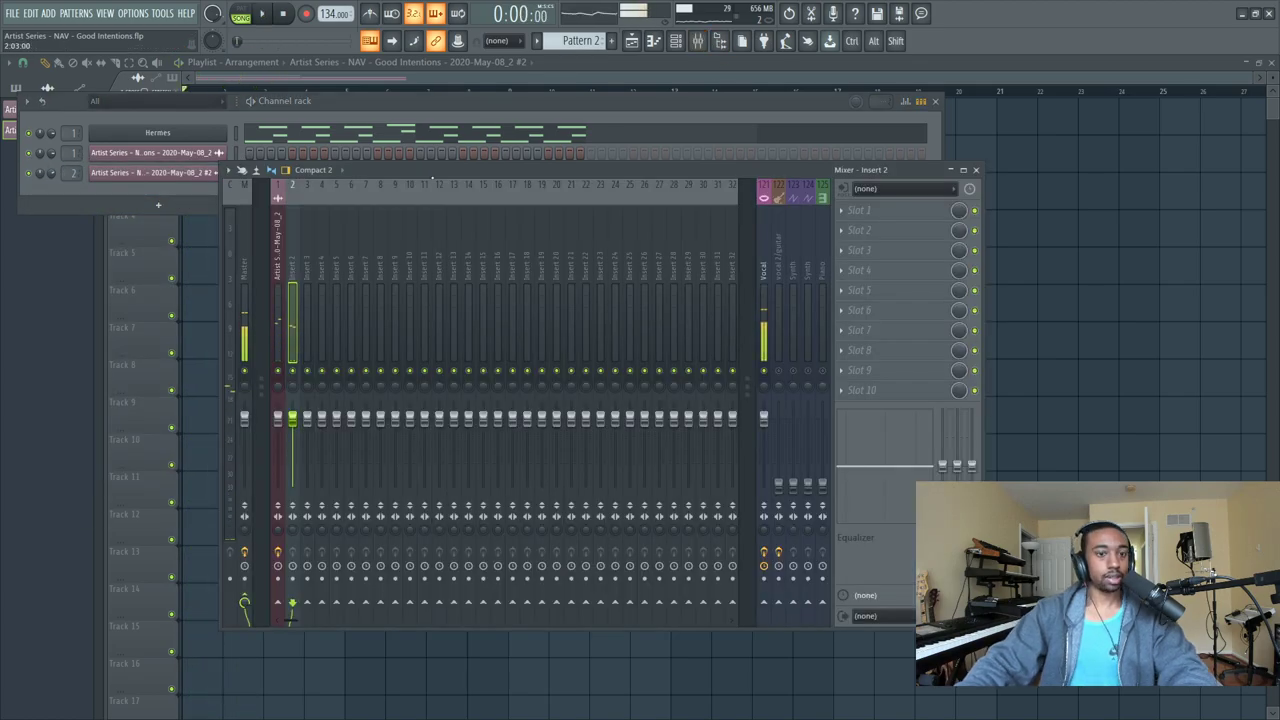
{"action": "left_click", "coordinate": [863, 212]}
{"action": "left_click", "coordinate": [737, 223]}
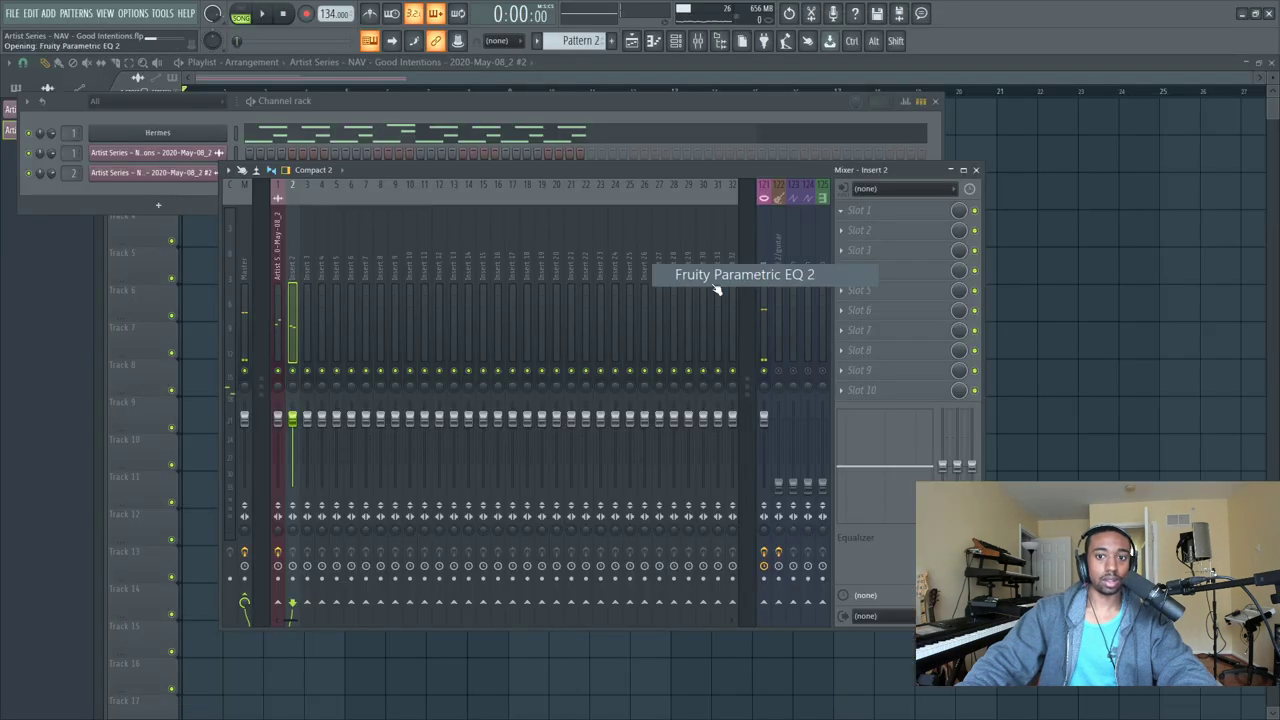
{"action": "key", "text": "space"}
{"action": "left_click_drag", "start_coordinate": [173, 332], "coordinate": [265, 360]}
{"action": "left_click", "coordinate": [525, 227]}
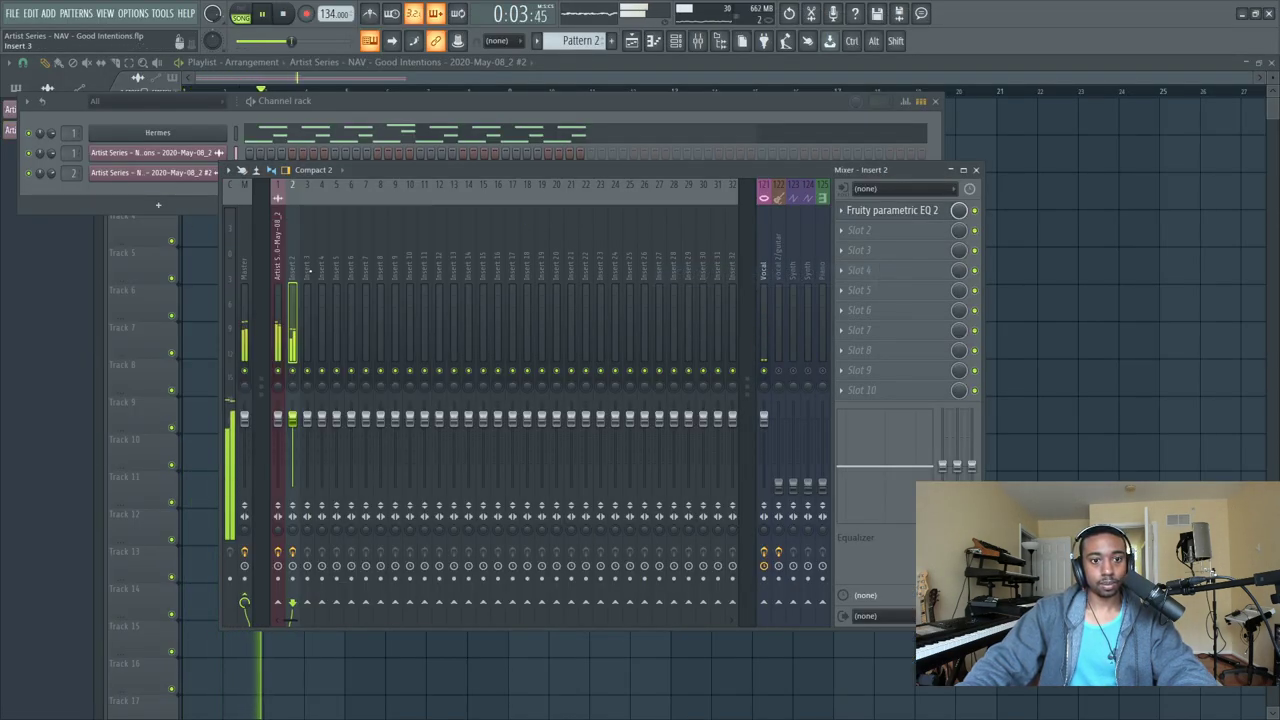
Reset the first audio clip's pitch, set its stretching mode to Stretch, and lower the second clip channel's volume to 57%.
{"action": "left_click", "coordinate": [111, 155]}
{"action": "right_click", "coordinate": [316, 300]}
{"action": "left_click", "coordinate": [354, 314]}
{"action": "left_click", "coordinate": [441, 300]}
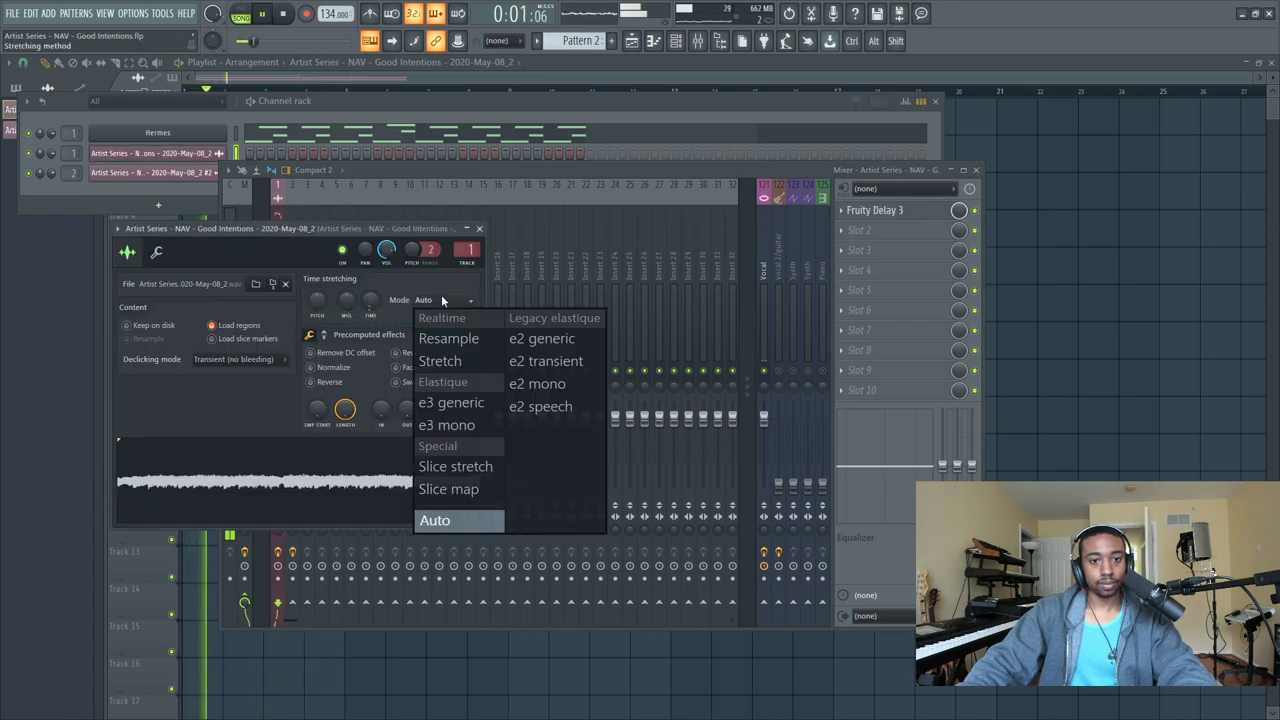
{"action": "left_click", "coordinate": [460, 365]}
{"action": "left_click_drag", "start_coordinate": [51, 173], "coordinate": [51, 190]}
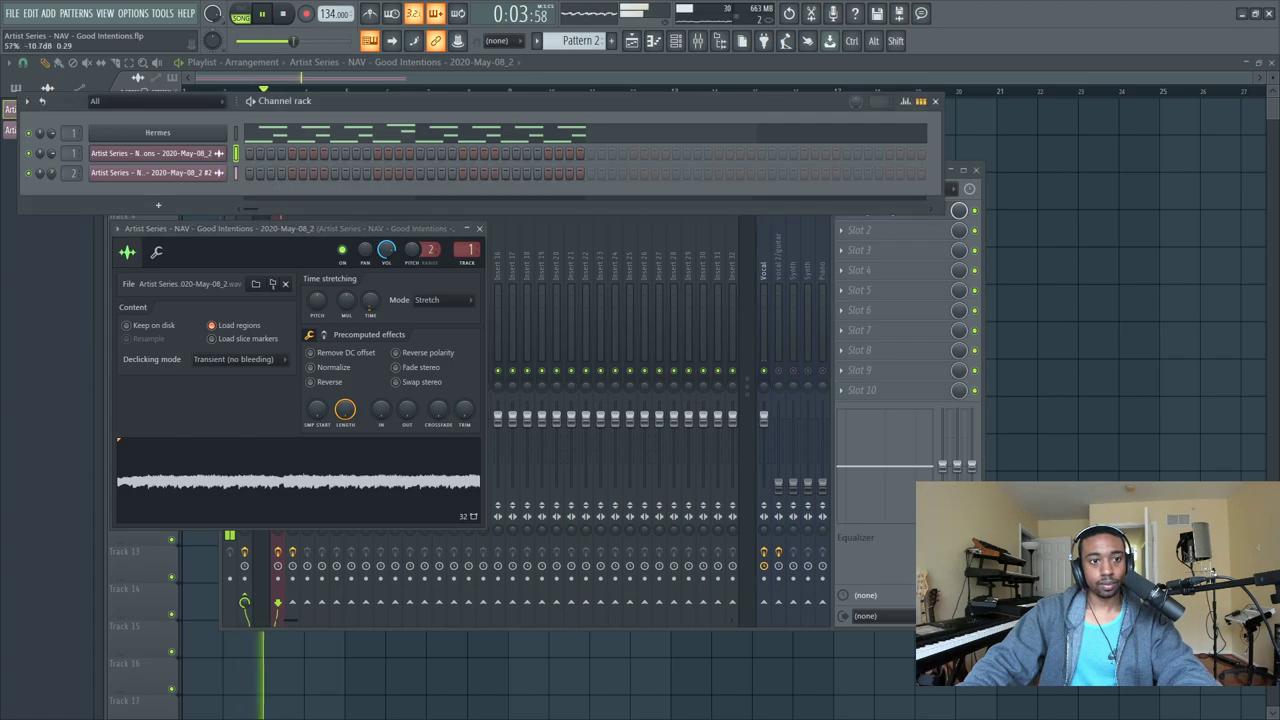
Add Fruity Parametric EQ 2 after the delay on mixer track 1, cut its low frequencies and close the EQ.
{"action": "left_click", "coordinate": [849, 530]}
{"action": "left_click", "coordinate": [897, 270]}
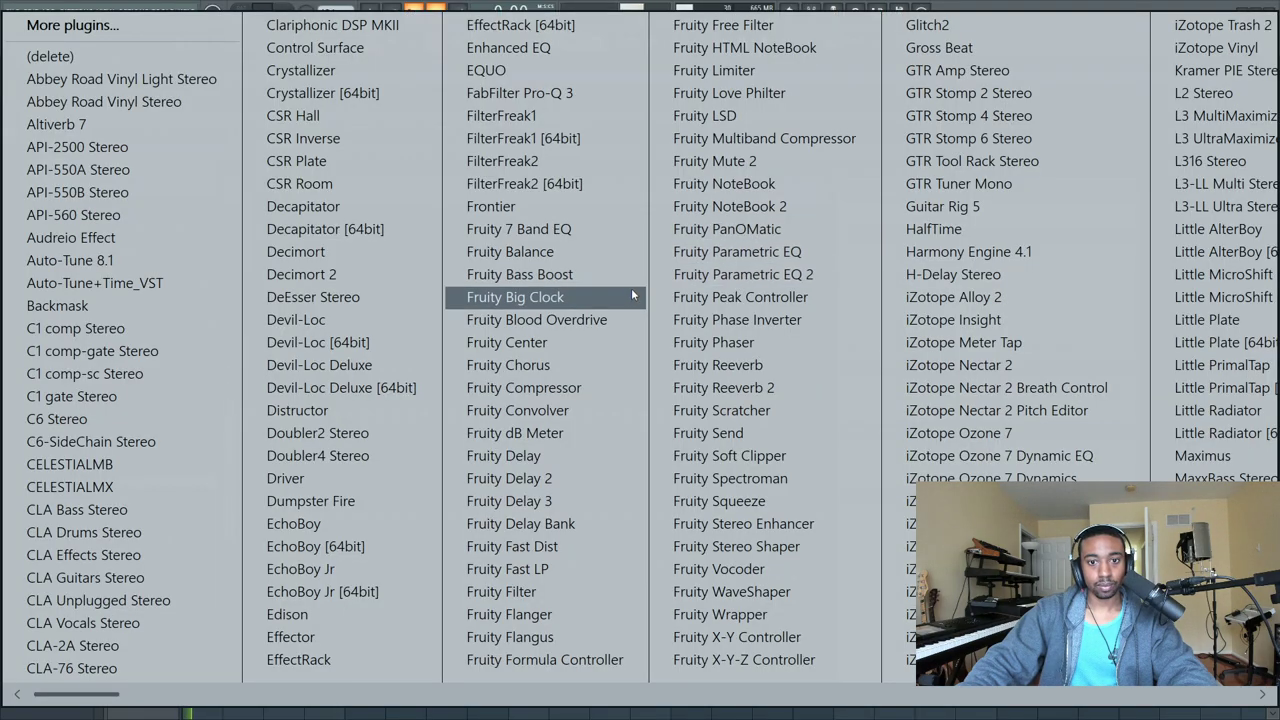
{"action": "left_click", "coordinate": [700, 252]}
{"action": "left_click_drag", "start_coordinate": [155, 319], "coordinate": [206, 377]}
{"action": "left_click", "coordinate": [511, 212]}
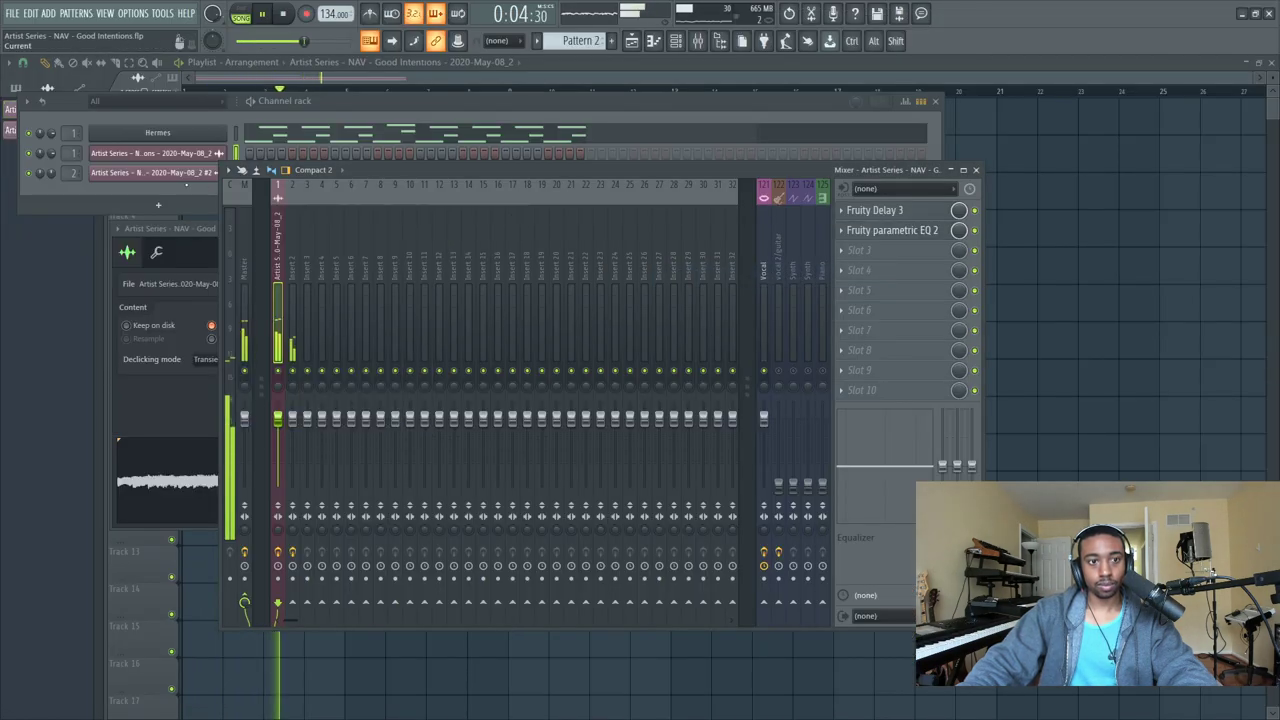
Duplicate the Track 2 and Track 3 audio clips so they extend to bar 9, and show the channel rack.
{"action": "key", "text": "F12"}
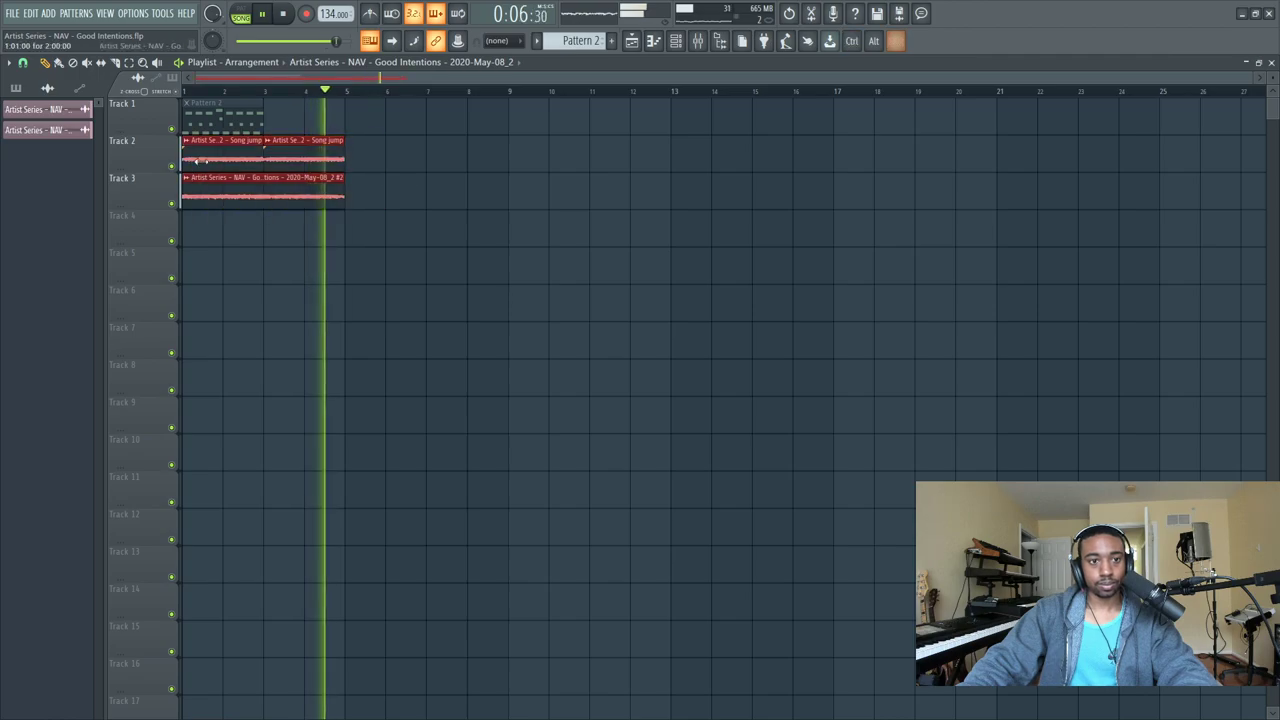
{"action": "left_click", "coordinate": [676, 41]}
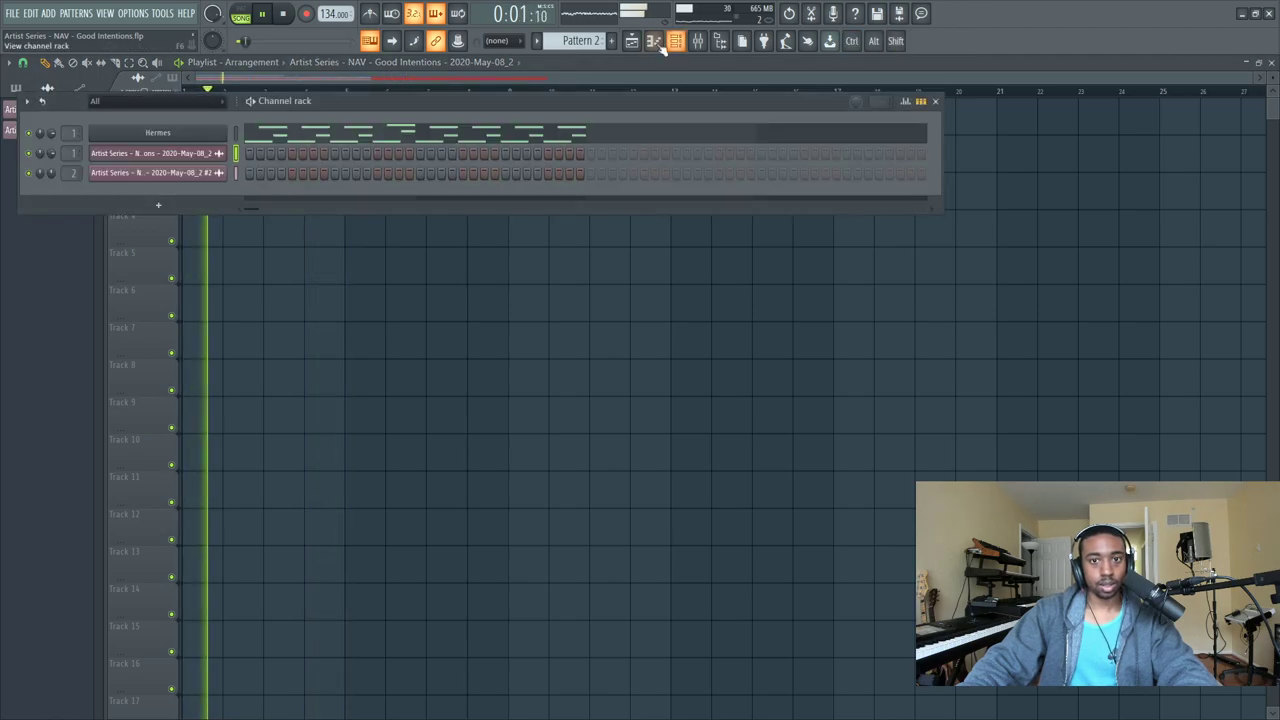
Audition the 808s in the BRICKS_ISSA_KIT folder and add Bricks 808 2 as a new channel on mixer track 3.
{"action": "left_click", "coordinate": [720, 41]}
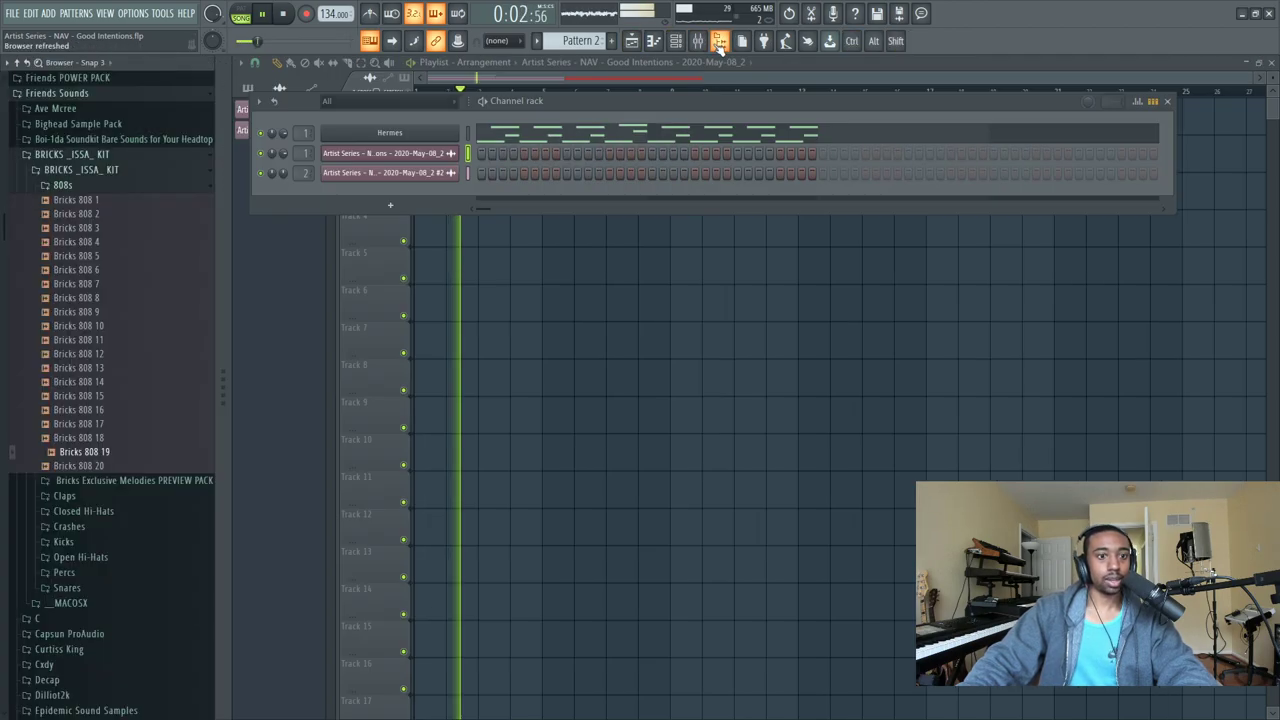
{"action": "left_click", "coordinate": [108, 216]}
{"action": "left_click", "coordinate": [92, 202]}
{"action": "left_click", "coordinate": [104, 216]}
{"action": "left_click", "coordinate": [95, 203]}
{"action": "left_click", "coordinate": [98, 215]}
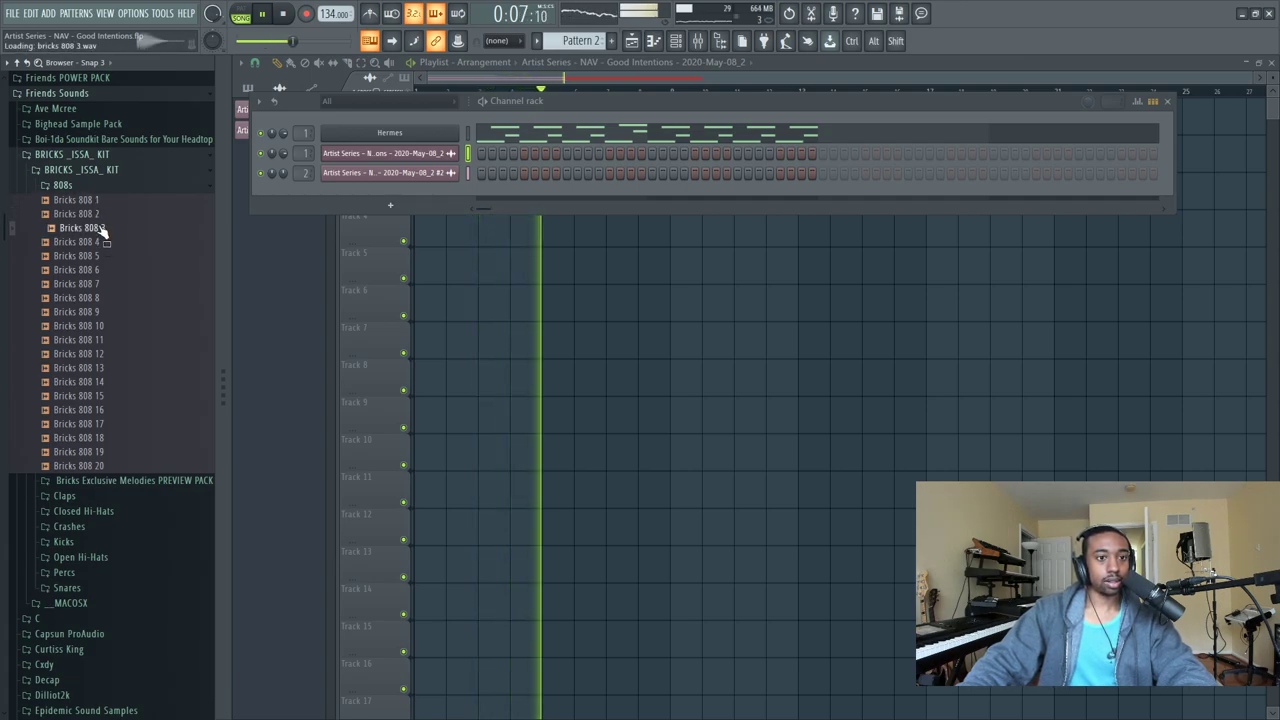
{"action": "left_click_drag", "start_coordinate": [98, 214], "coordinate": [378, 192]}
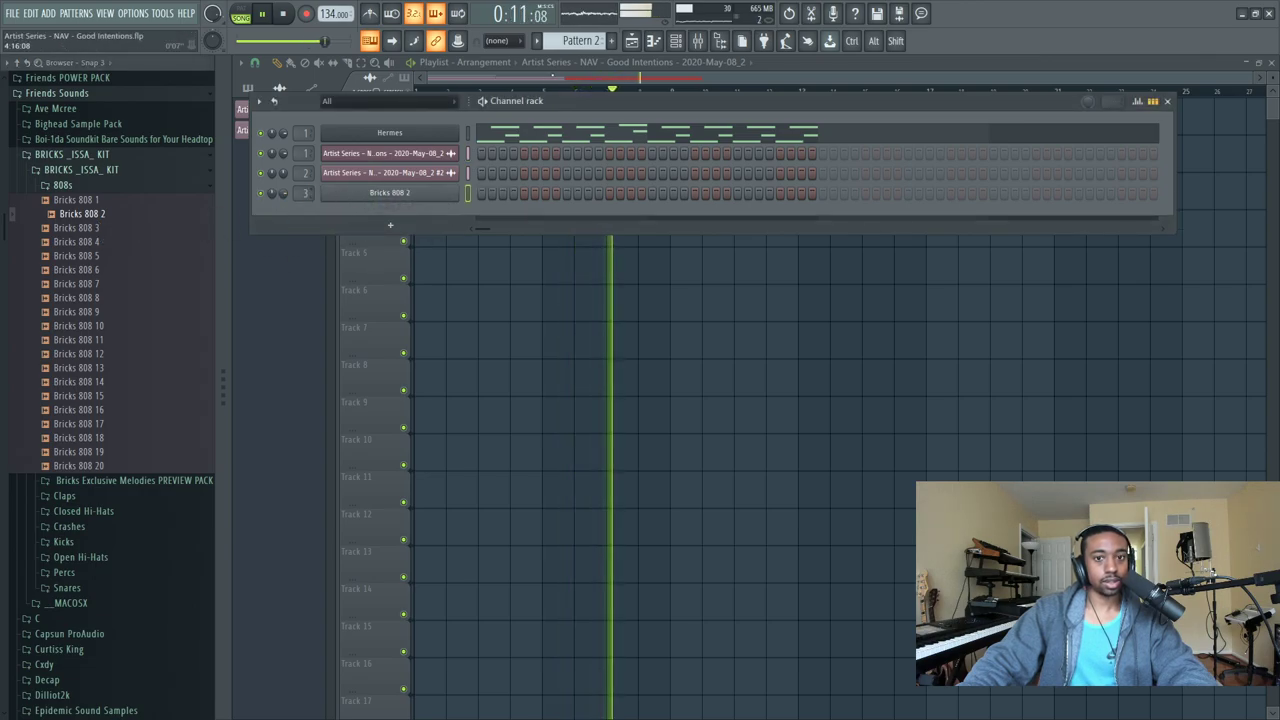
Stop playback, switch to the empty Pattern 3 and place it at the start of playlist Track 4.
{"action": "scroll", "coordinate": [575, 41], "scroll_direction": "down", "scroll_amount": 1}
{"action": "key", "text": "space"}
{"action": "key", "text": "F6"}
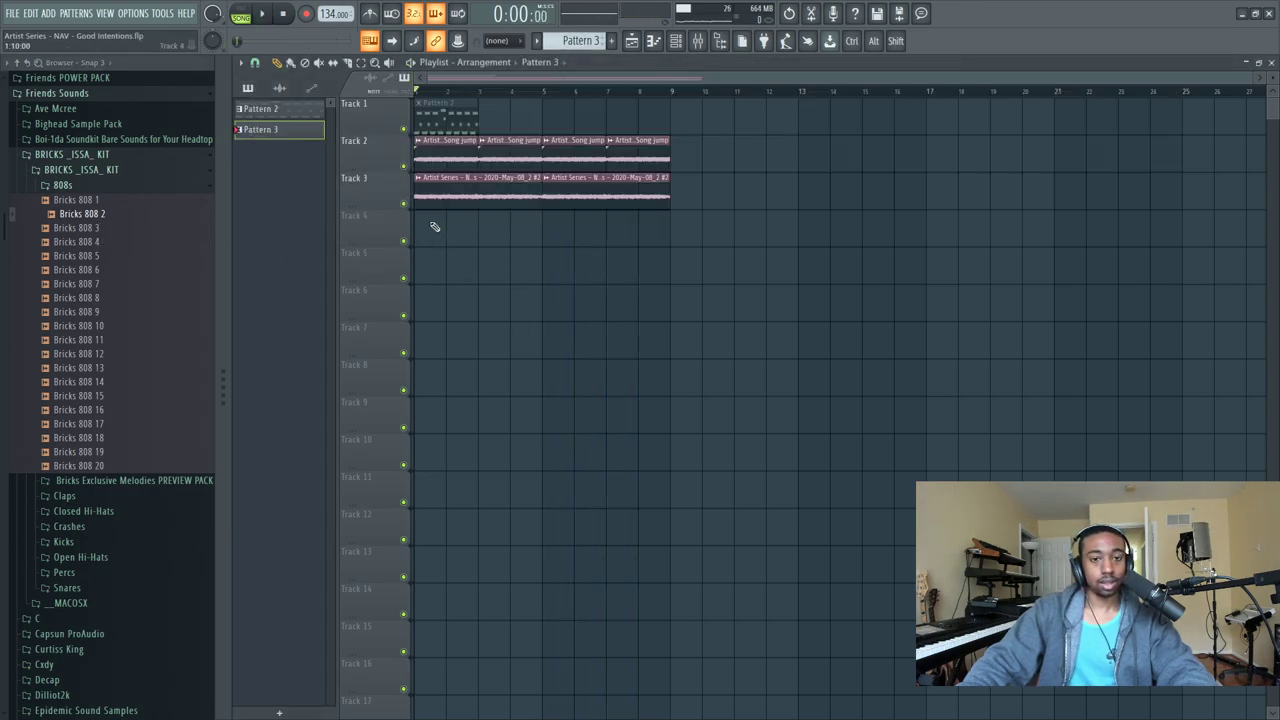
Program Bricks 808 2 hits in Pattern 3 on steps 1, 11, 14, 17, 33, 43, 46, 49 and 64.
{"action": "key", "text": "F6"}
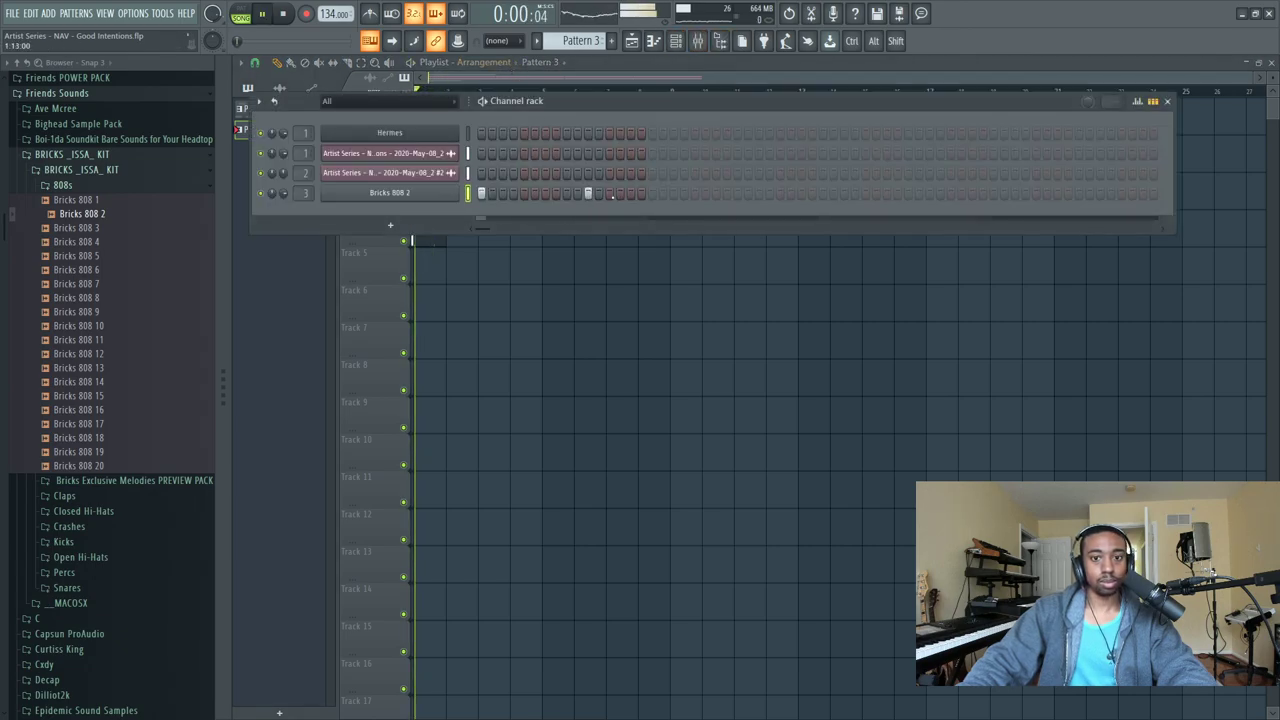
{"action": "left_click", "coordinate": [652, 193]}
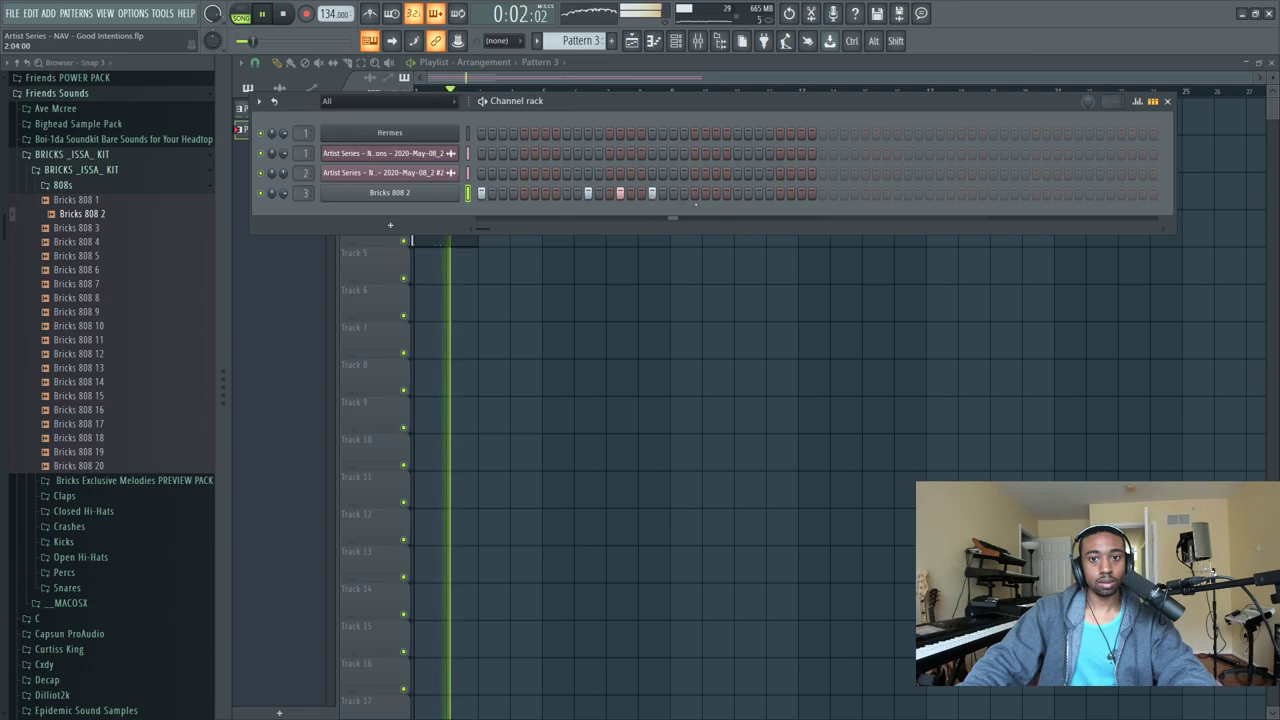
{"action": "left_click", "coordinate": [822, 193]}
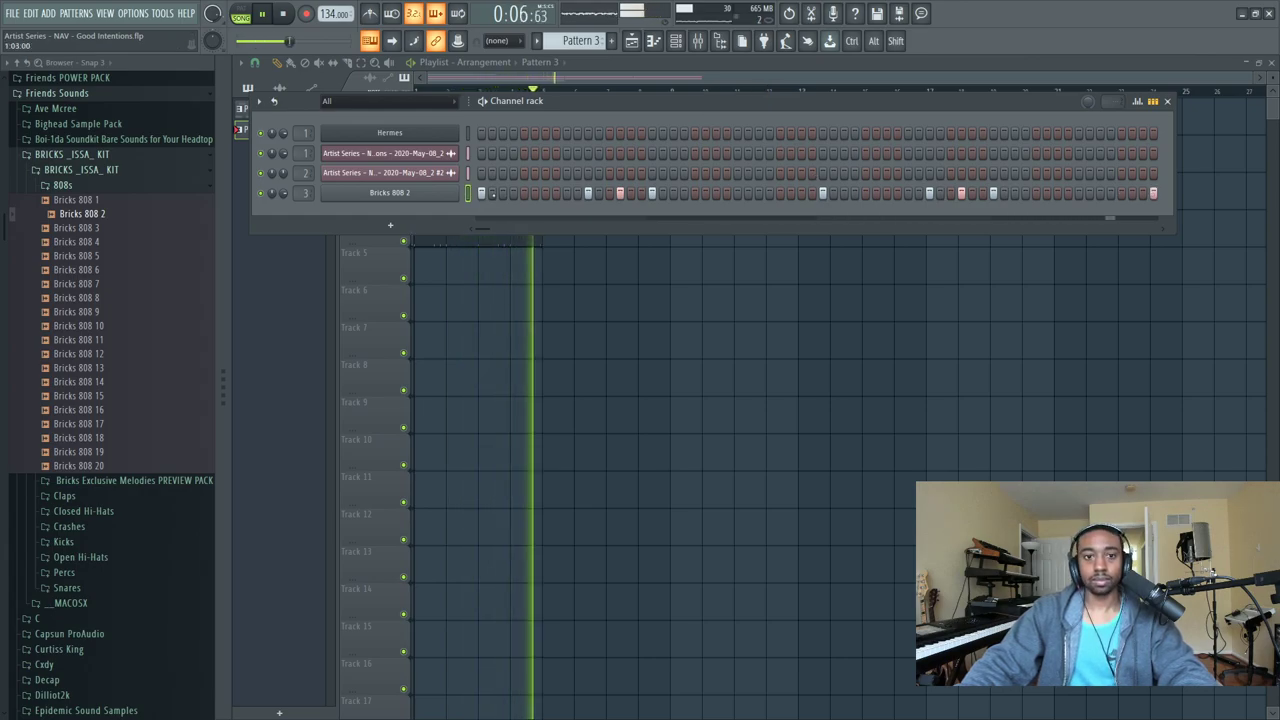
{"action": "right_click", "coordinate": [428, 191]}
{"action": "left_click", "coordinate": [514, 350]}
{"action": "key", "text": "space"}
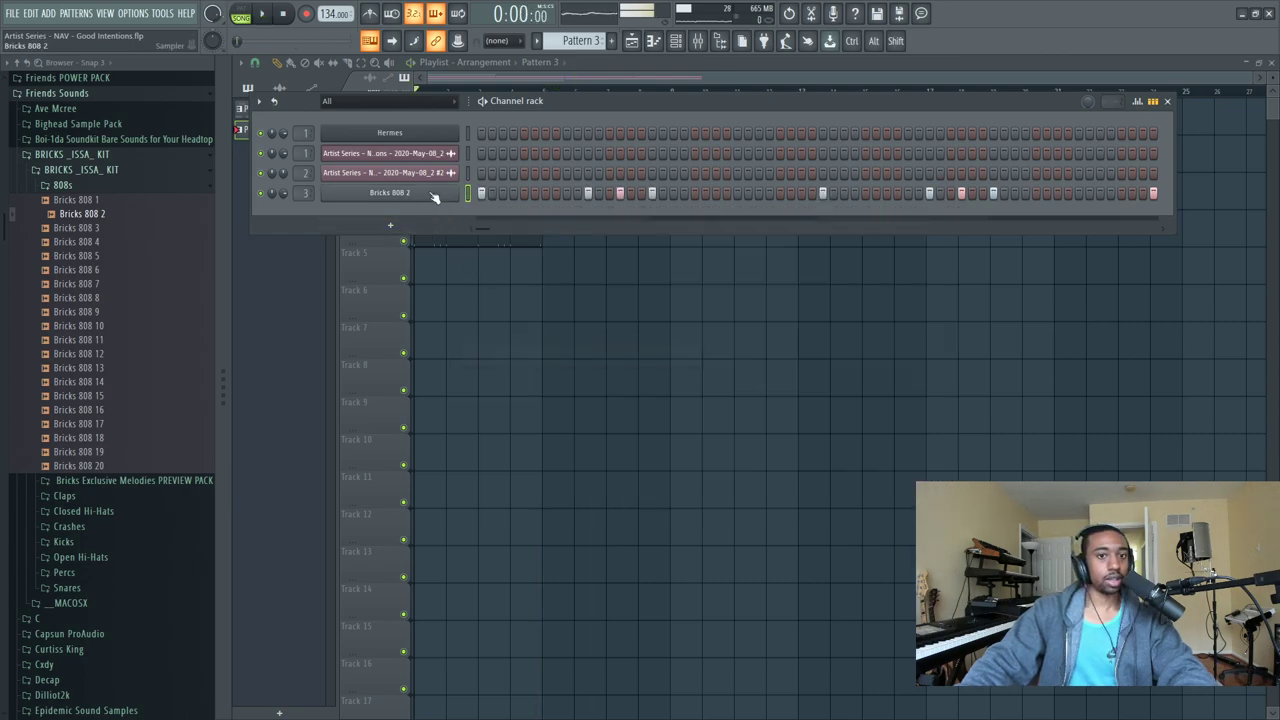
{"action": "right_click", "coordinate": [434, 195]}
{"action": "left_click", "coordinate": [415, 213]}
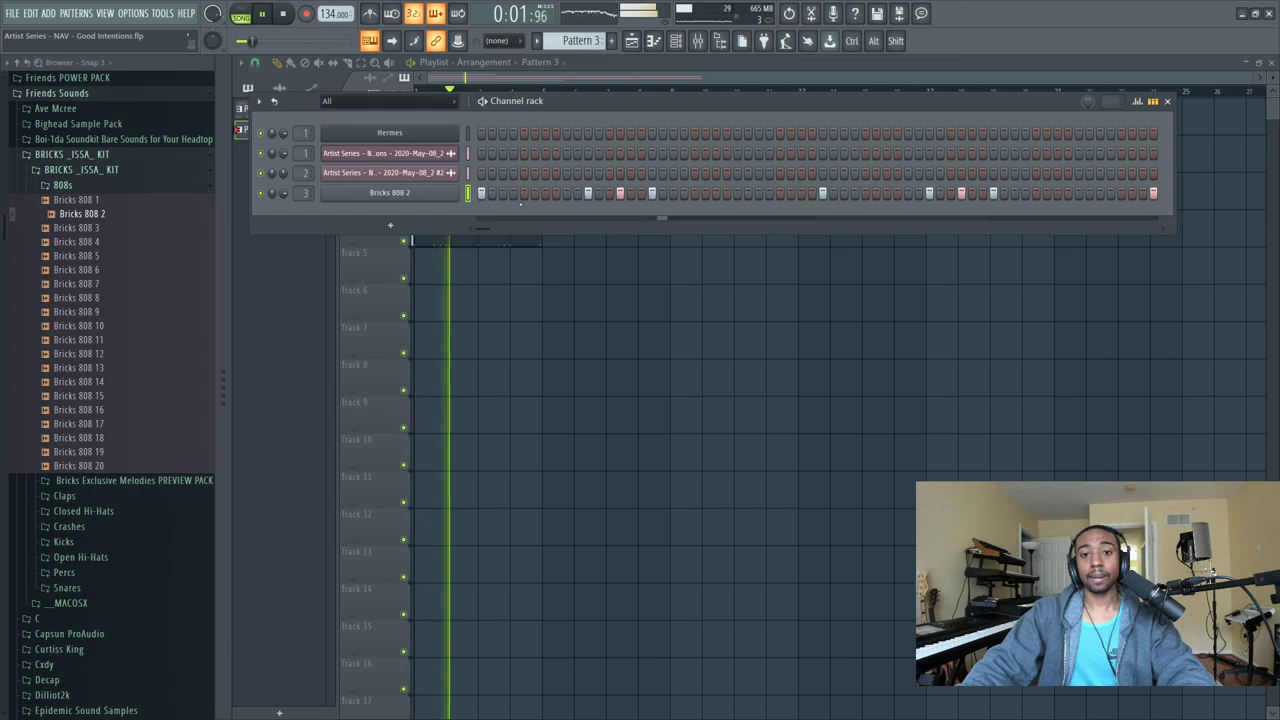
Add Bricks Clap 3 from the kit's Claps folder as a new channel routed to mixer track 4.
{"action": "left_click", "coordinate": [94, 187]}
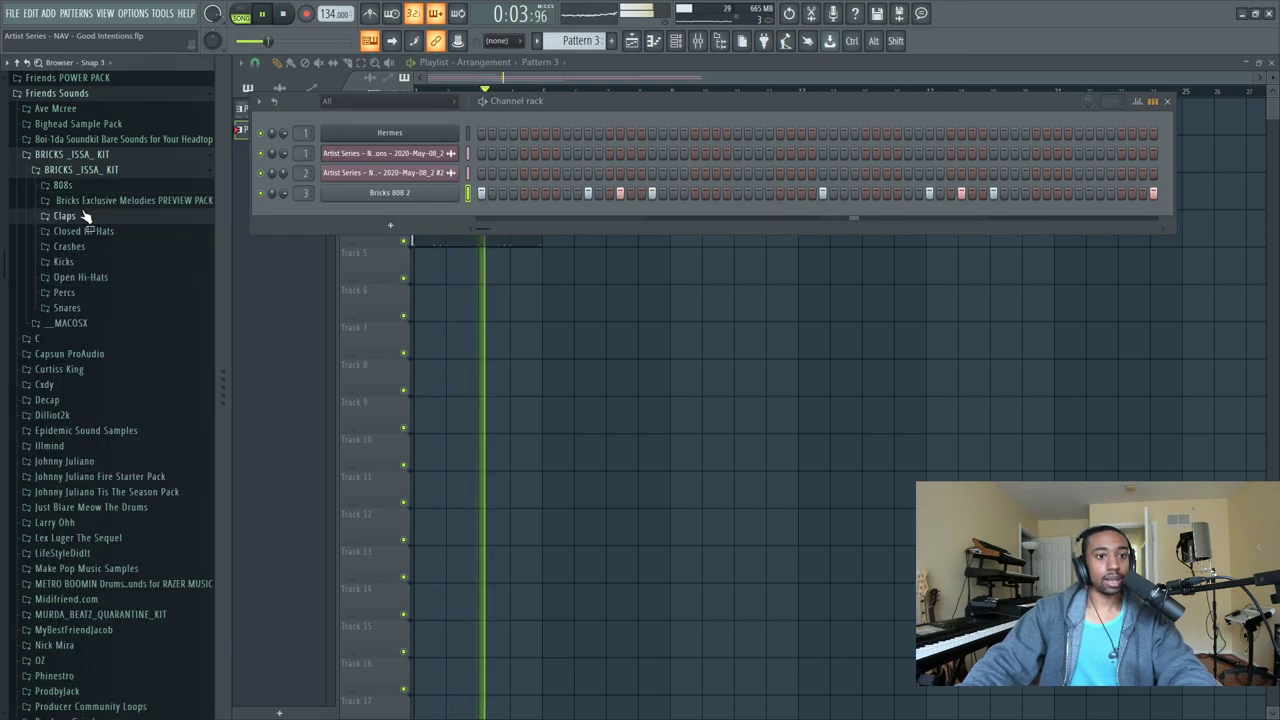
{"action": "left_click", "coordinate": [86, 215]}
{"action": "left_click_drag", "start_coordinate": [80, 258], "coordinate": [414, 214]}
{"action": "key", "text": "space"}
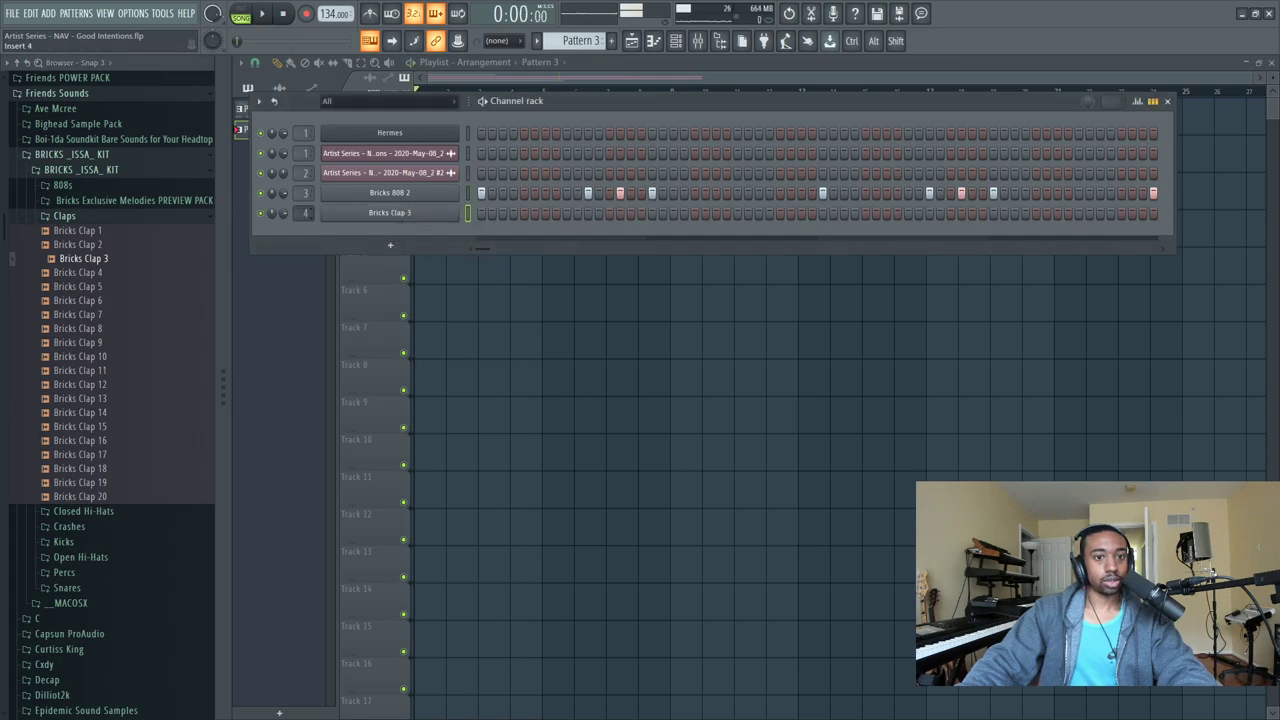
Program Bricks Clap 3 on steps 9, 25, 41 and 57 of Pattern 3, and collapse the Claps folder.
{"action": "left_click", "coordinate": [567, 213]}
{"action": "left_click", "coordinate": [739, 213]}
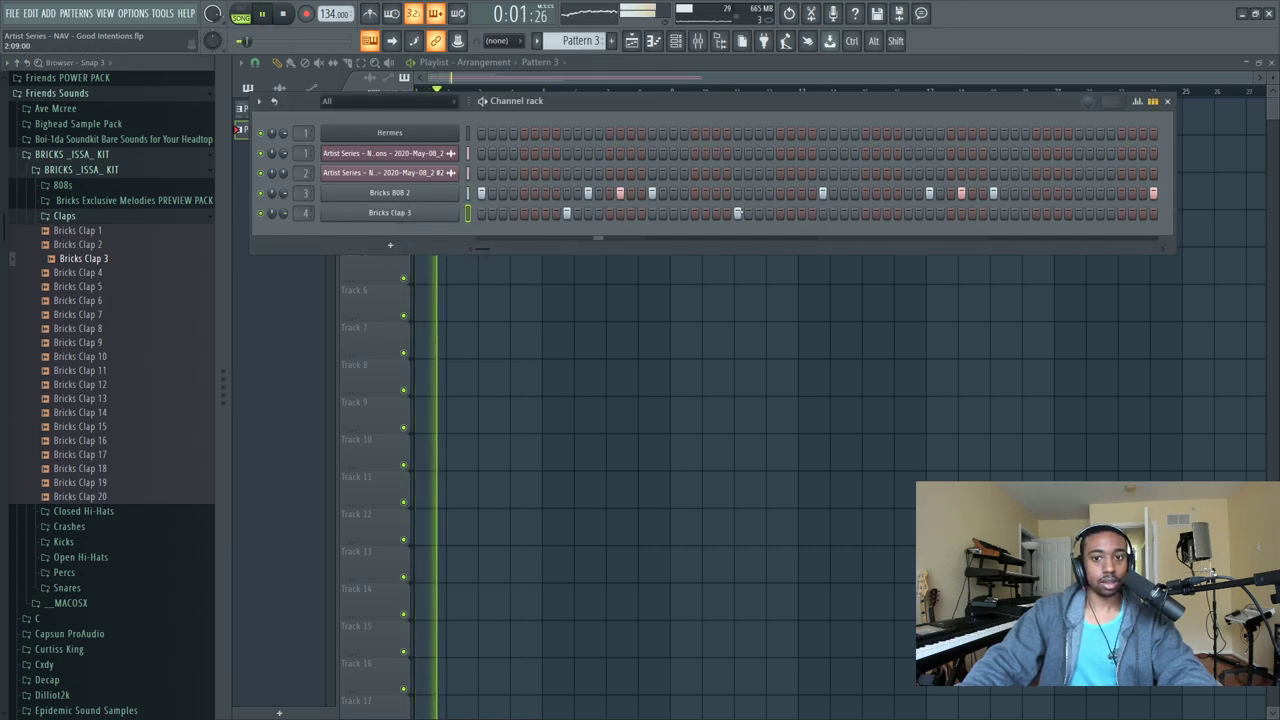
{"action": "left_click", "coordinate": [908, 213]}
{"action": "left_click", "coordinate": [1079, 213]}
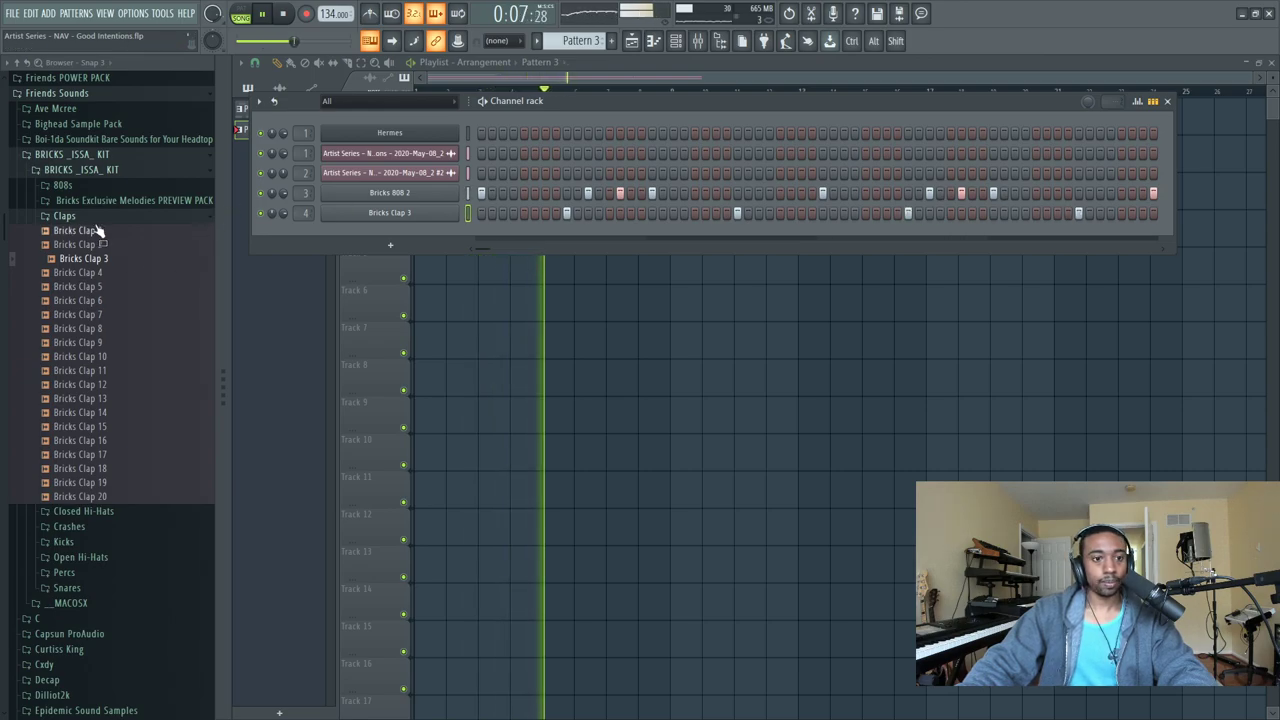
{"action": "left_click", "coordinate": [64, 216]}
Cut the high frequencies in mixer track 1's Fruity Parametric EQ 2 during playback and lower the track's volume fader.
{"action": "key", "text": "space"}
{"action": "left_click", "coordinate": [697, 41]}
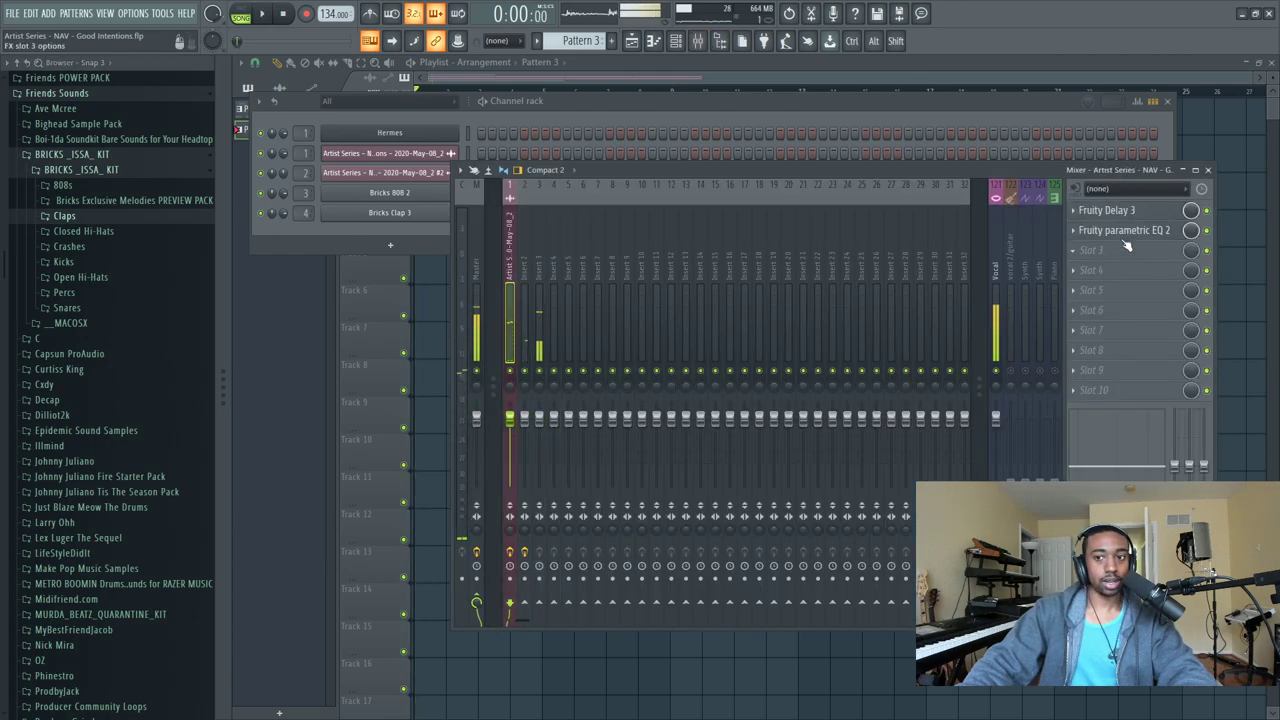
{"action": "left_click", "coordinate": [1108, 234]}
{"action": "key", "text": "space"}
{"action": "left_click_drag", "start_coordinate": [553, 351], "coordinate": [544, 367]}
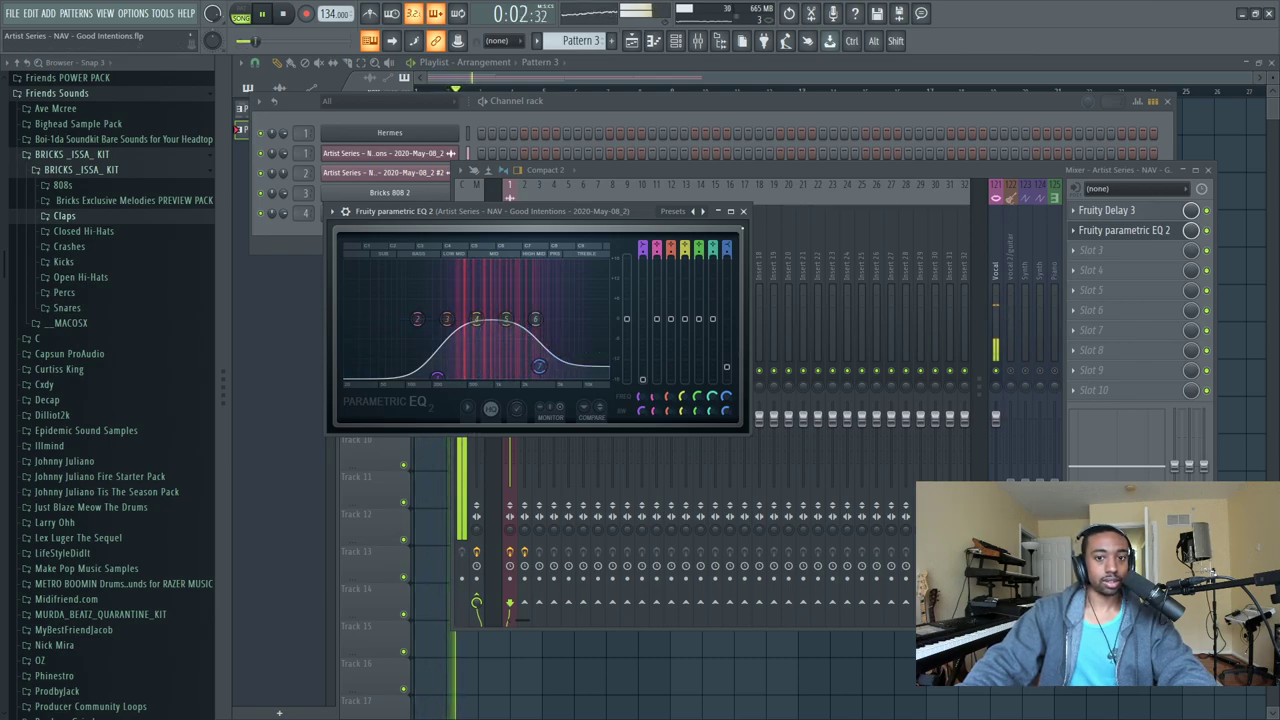
{"action": "left_click", "coordinate": [743, 211]}
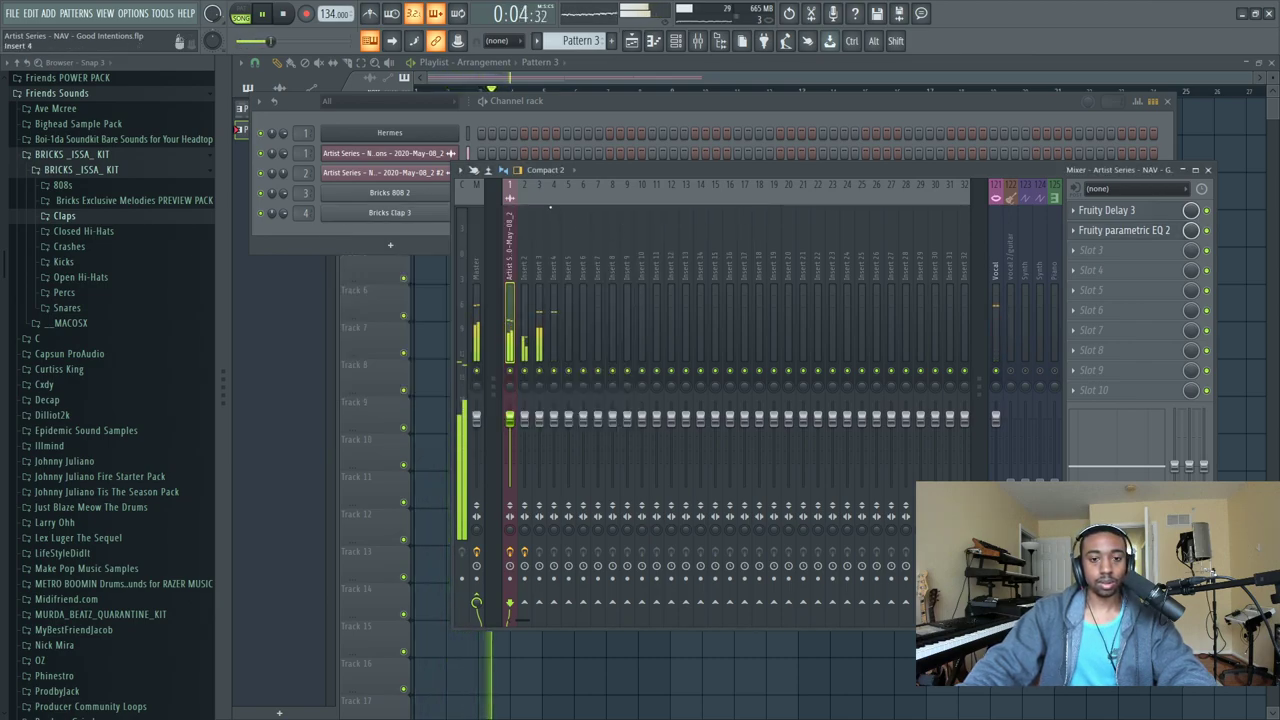
{"action": "left_click", "coordinate": [523, 418]}
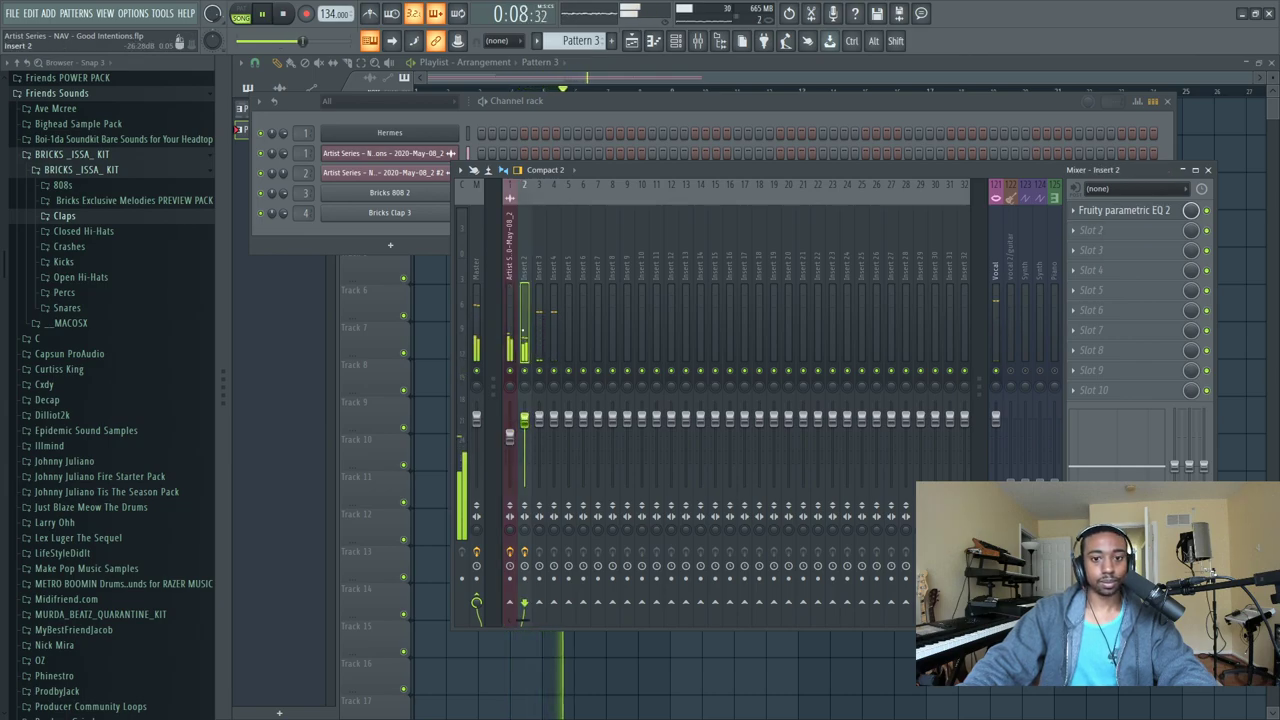
{"action": "key", "text": "space"}
Audition Bricks Hi-Hat 1 from the Closed Hi-Hats folder and open it in a new sampler channel.
{"action": "left_click", "coordinate": [88, 231]}
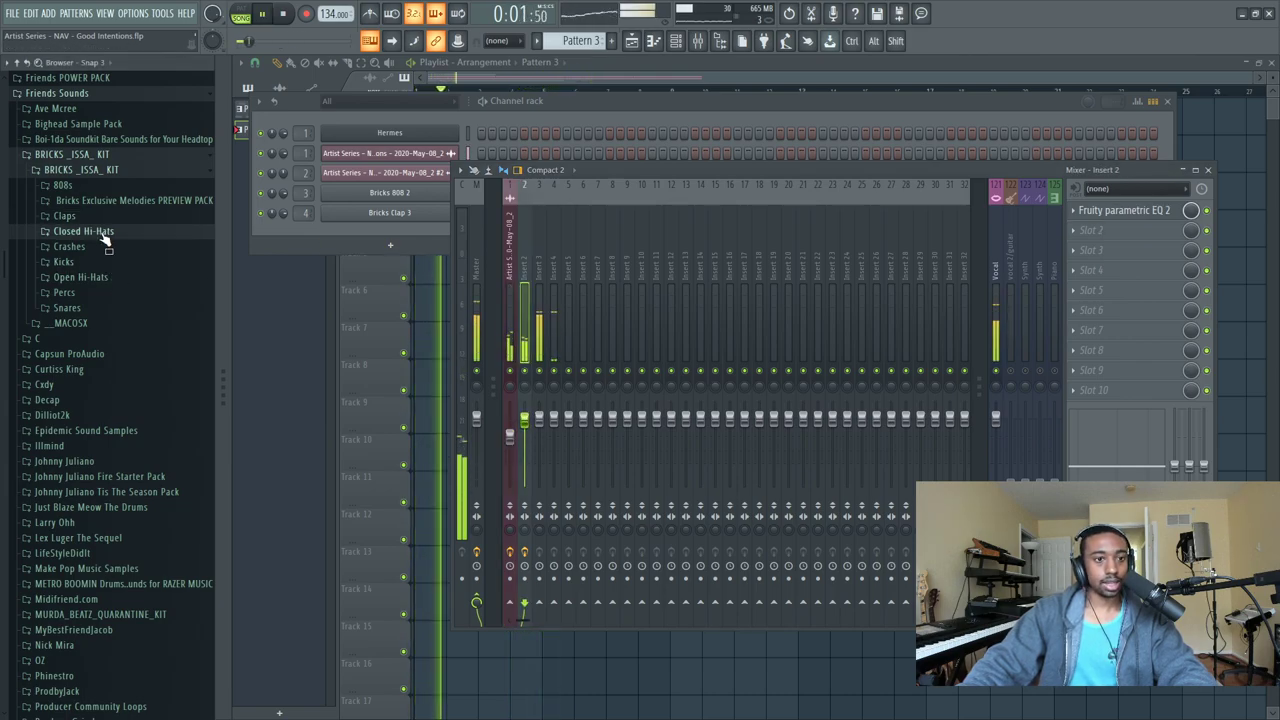
{"action": "left_click", "coordinate": [113, 247]}
{"action": "right_click", "coordinate": [115, 248]}
{"action": "left_click", "coordinate": [220, 268]}
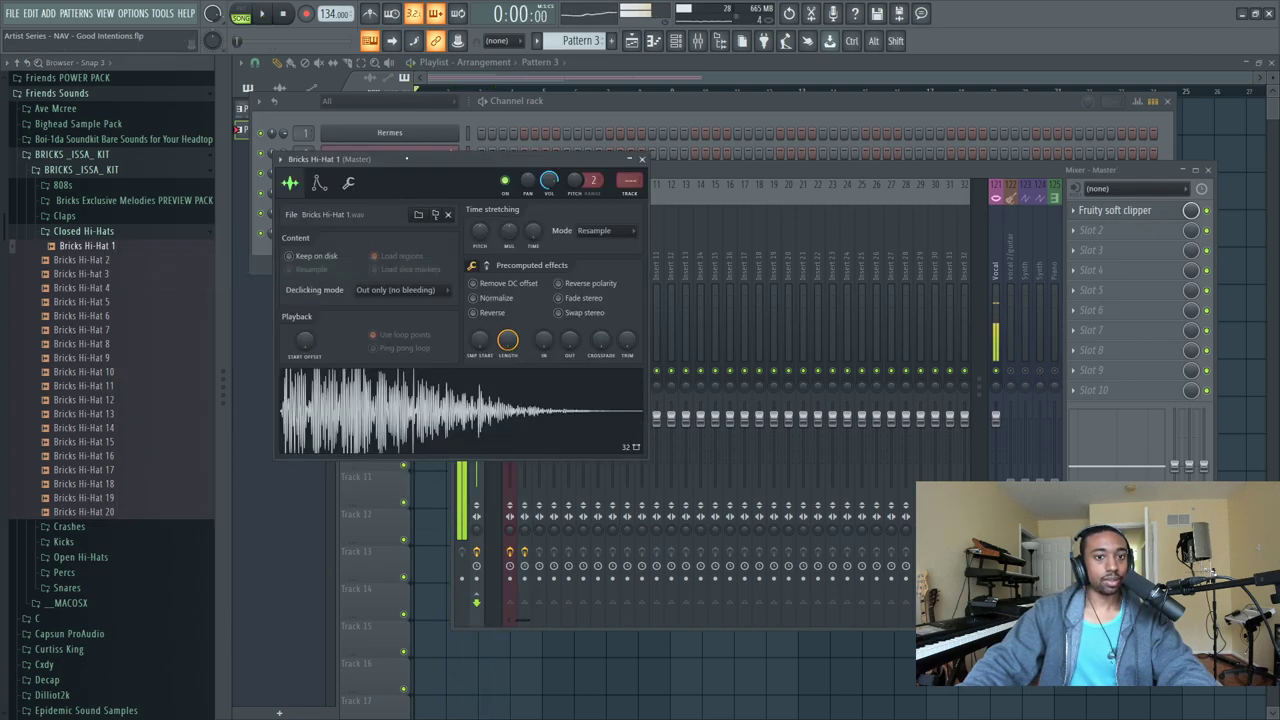
Route the Bricks Hi-Hat 1 channel to mixer track 5 and switch to the empty Pattern 4.
{"action": "left_click_drag", "start_coordinate": [407, 158], "coordinate": [513, 155]}
{"action": "left_click", "coordinate": [304, 193]}
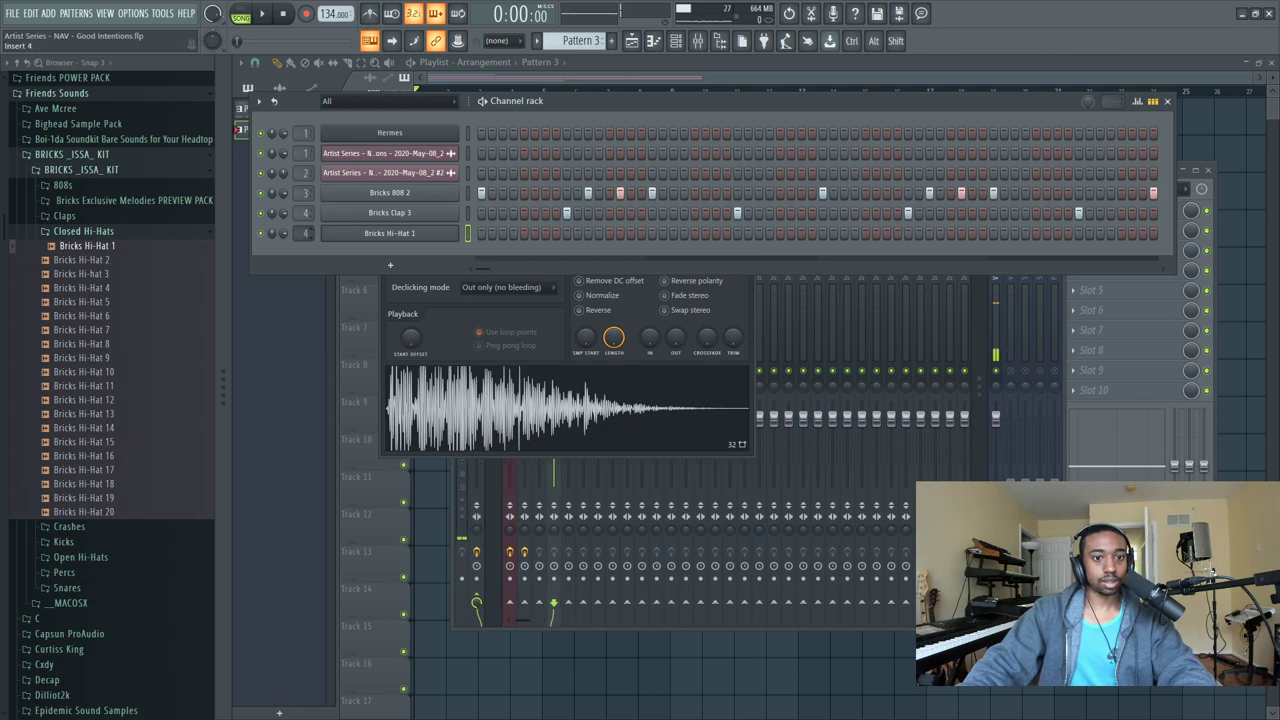
{"action": "scroll", "coordinate": [577, 44], "scroll_direction": "down", "scroll_amount": 1}
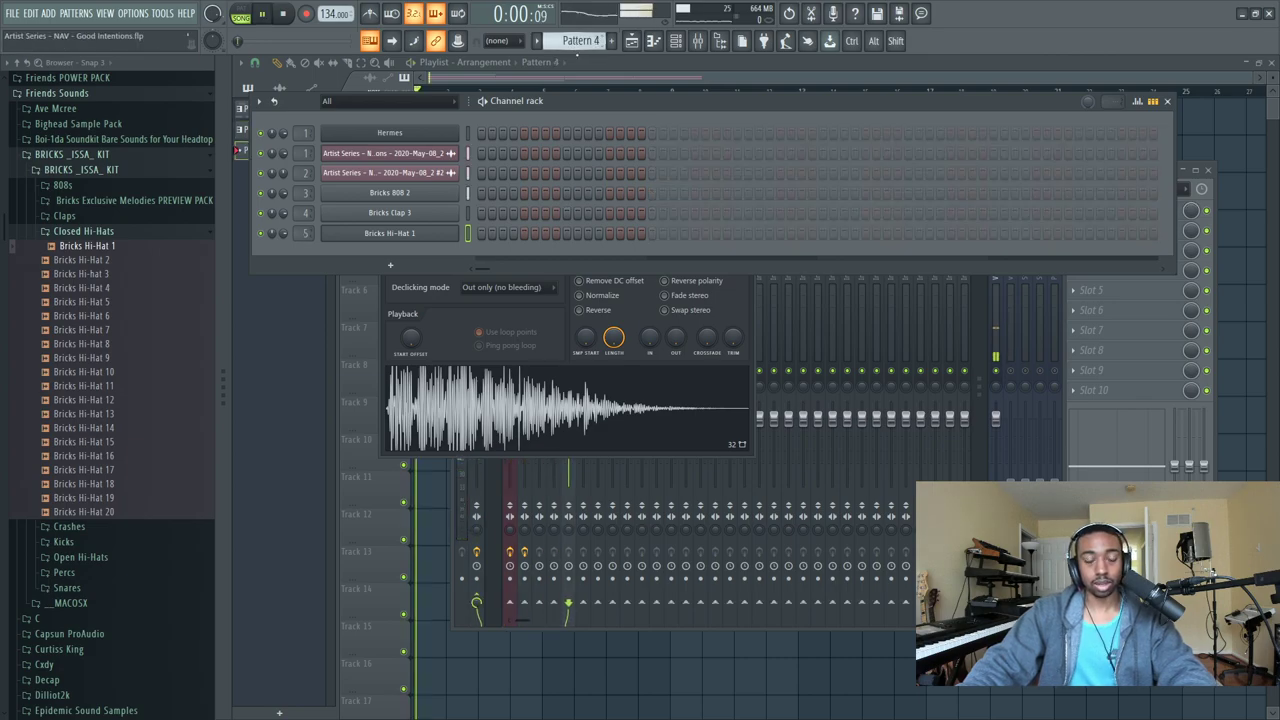
Stop playback and close the sampler and mixer windows, leaving the channel rack open over the playlist.
{"action": "left_click", "coordinate": [1250, 328]}
{"action": "left_click_drag", "start_coordinate": [454, 274], "coordinate": [428, 273]}
{"action": "key", "text": "space"}
{"action": "left_click", "coordinate": [674, 46]}
Try filling every second step of the Bricks Hi-Hat 1 channel in Pattern 4.
{"action": "right_click", "coordinate": [460, 233]}
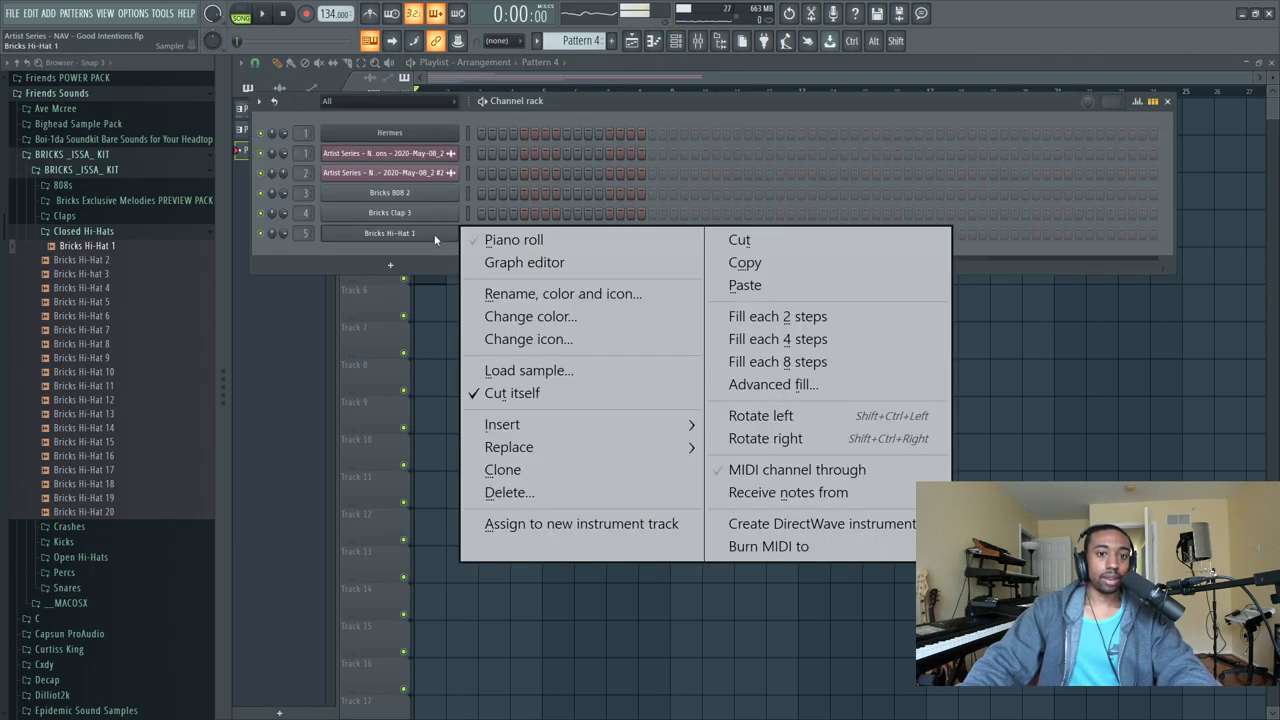
{"action": "left_click", "coordinate": [871, 317]}
{"action": "mouse_move", "coordinate": [566, 231]}
{"action": "left_mouse_down"}
{"action": "mouse_move", "coordinate": [643, 233]}
{"action": "mouse_move", "coordinate": [471, 233]}
{"action": "left_mouse_up"}
{"action": "key", "text": "space"}
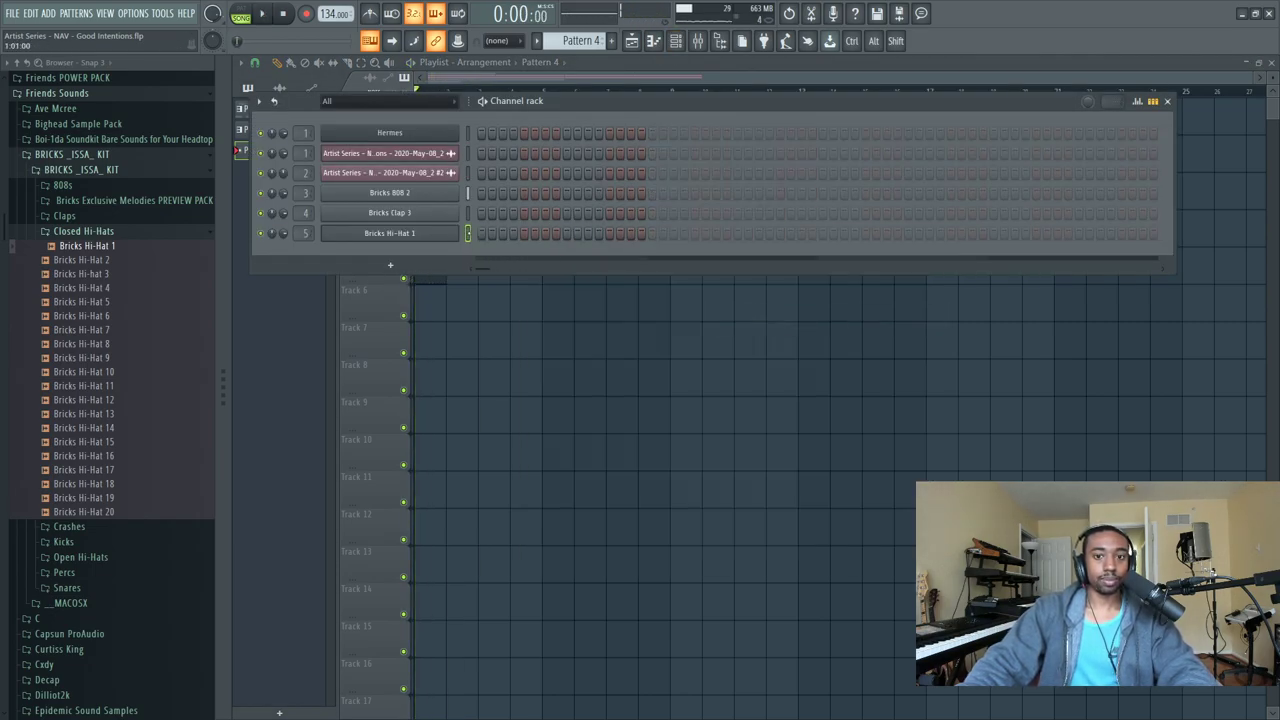
Open the Bricks Hi-Hat 1 piano roll and draw three consecutive C5 triplet notes from the start of bar 1, each a third of a beat.
{"action": "right_click", "coordinate": [455, 234]}
{"action": "left_click", "coordinate": [490, 240]}
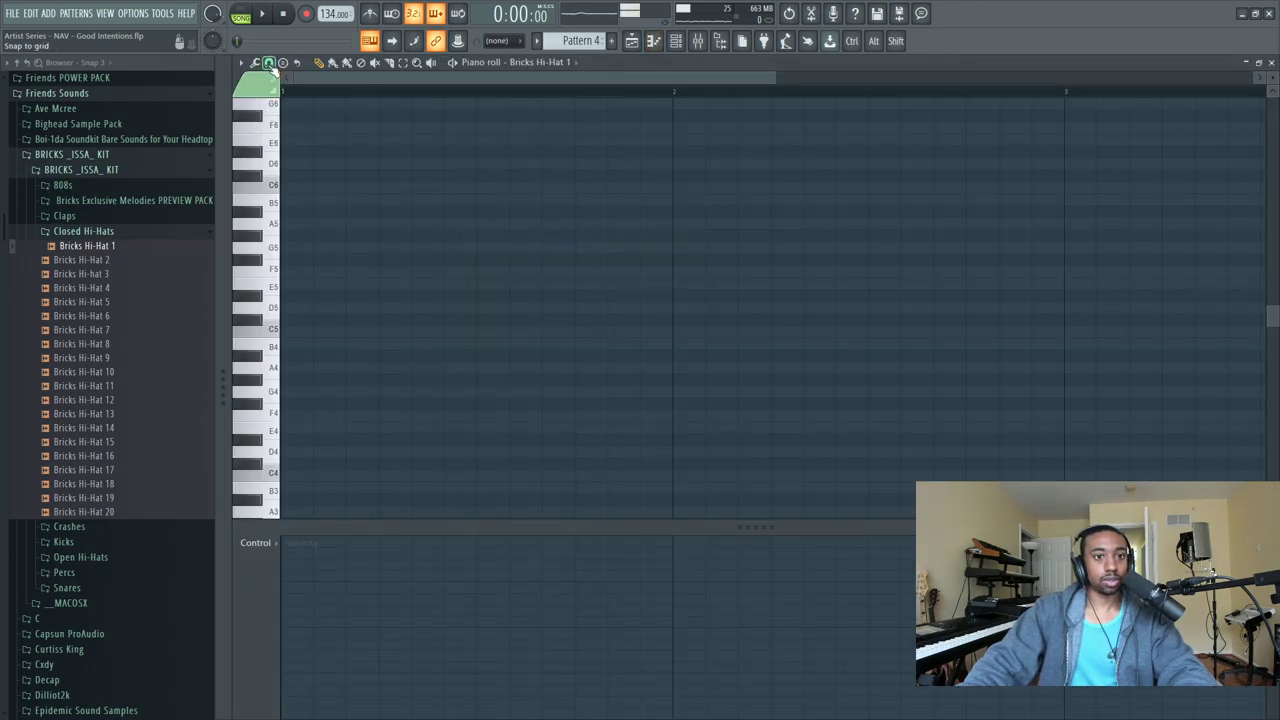
{"action": "left_click", "coordinate": [268, 63]}
{"action": "left_click", "coordinate": [316, 351]}
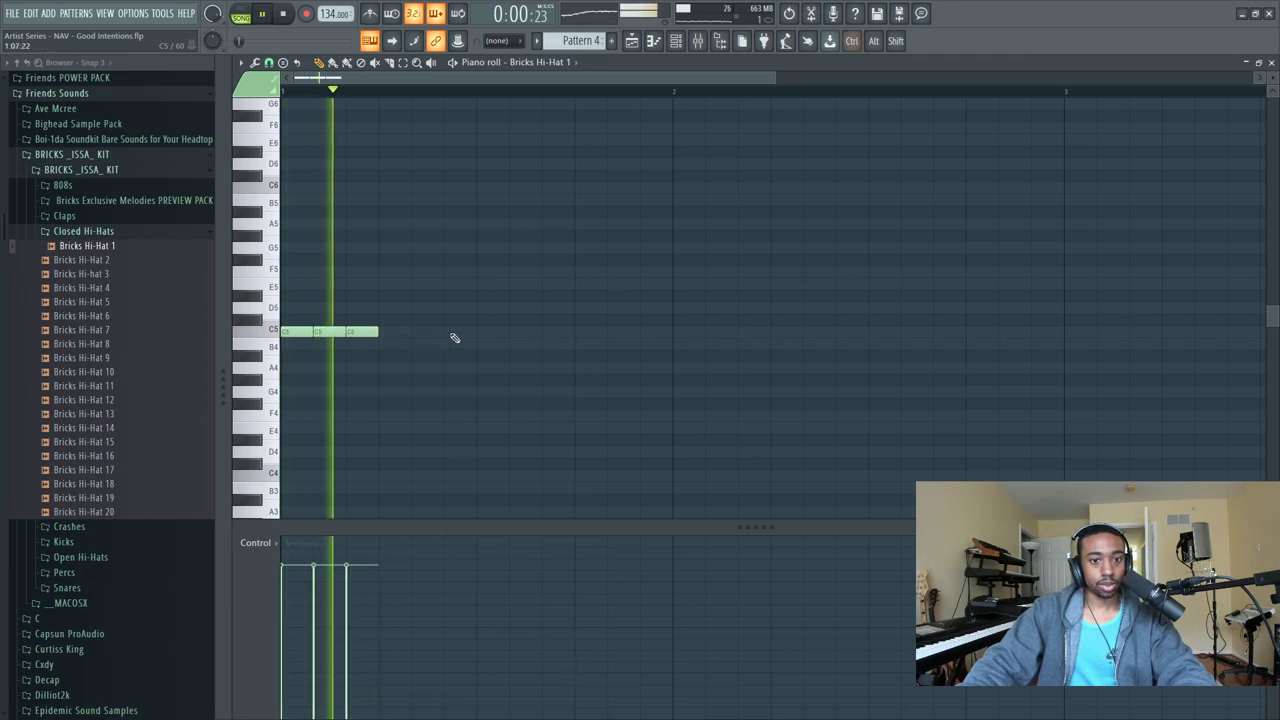
Duplicate the C5 hi-hat notes until they fill bars 1 and 2 without gaps.
{"action": "key", "text": "ctrl+a"}
{"action": "key", "text": "ctrl+b"}
{"action": "key", "text": "ctrl+a"}
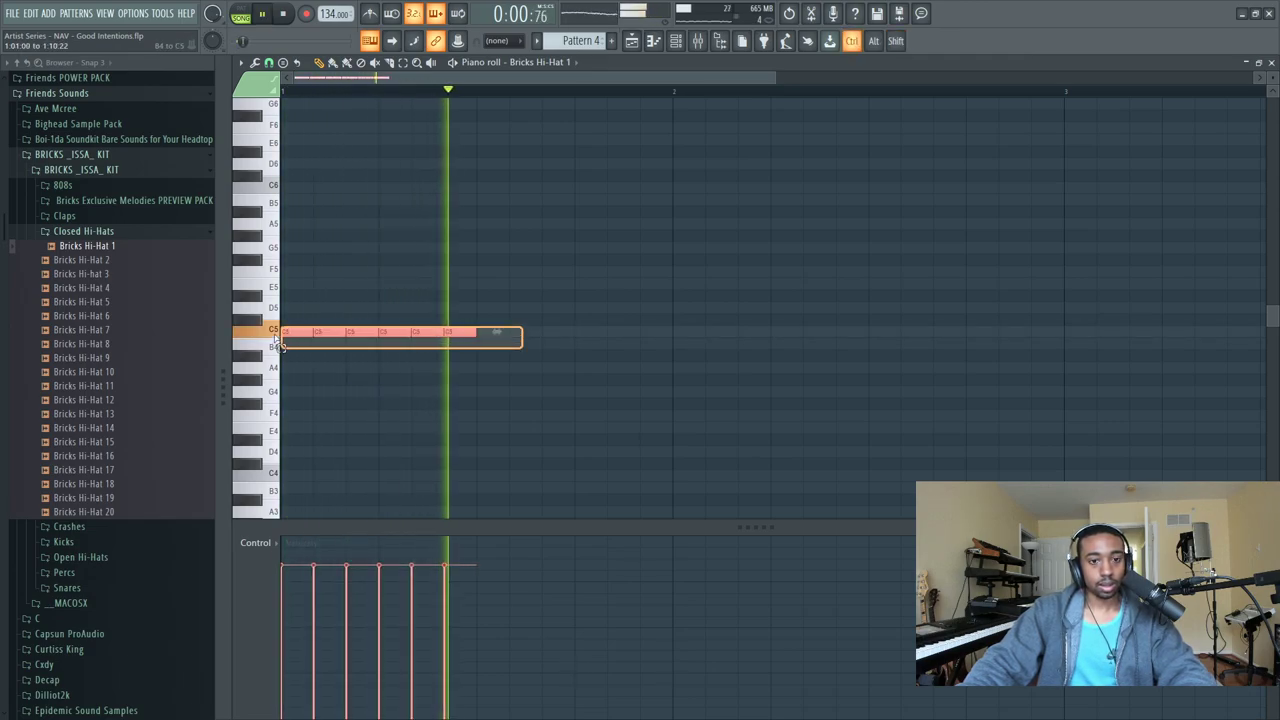
{"action": "key", "text": "ctrl+b"}
{"action": "left_click_drag", "start_coordinate": [729, 323], "coordinate": [684, 332]}
{"action": "key", "text": "space"}
Duplicate the two bars of C5 hi-hat notes into bars 3 and 4 and deselect them.
{"action": "key", "text": "ctrl+a"}
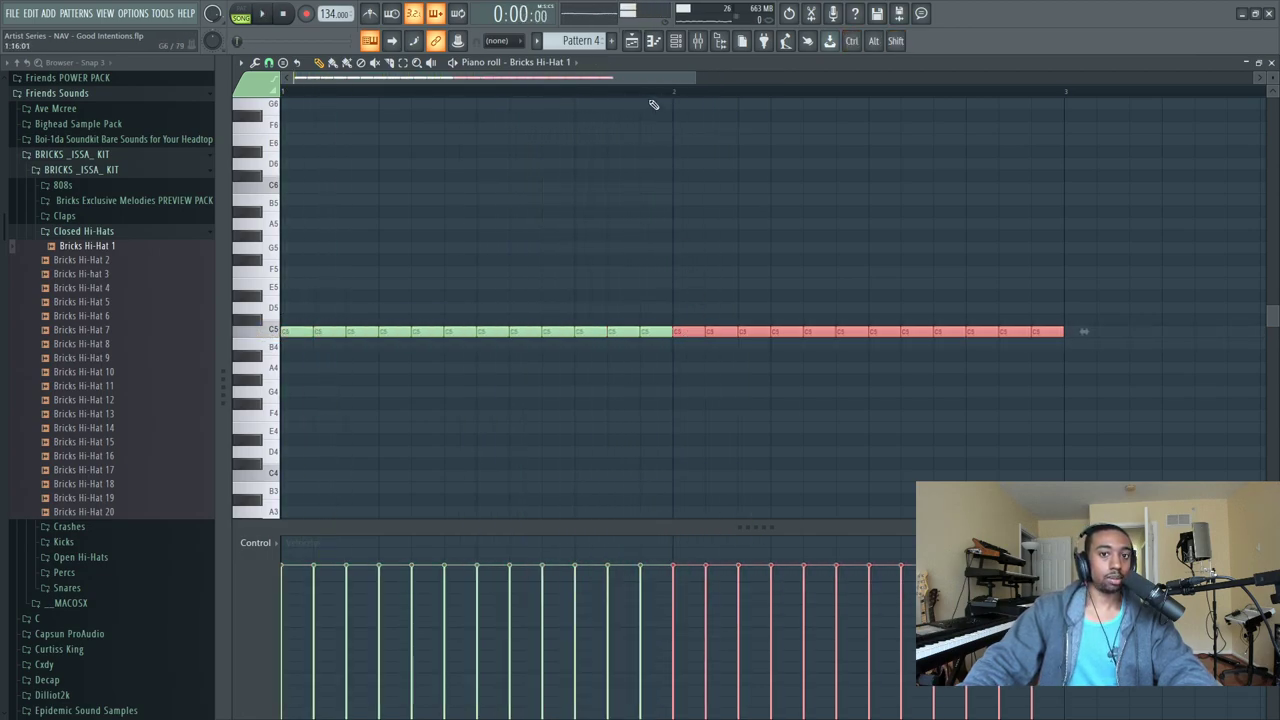
{"action": "scroll", "coordinate": [654, 104], "scroll_direction": "down", "scroll_amount": 4}
{"action": "scroll", "coordinate": [769, 319], "scroll_direction": "up", "scroll_amount": 1}
{"action": "left_click_drag", "start_coordinate": [771, 316], "coordinate": [192, 341]}
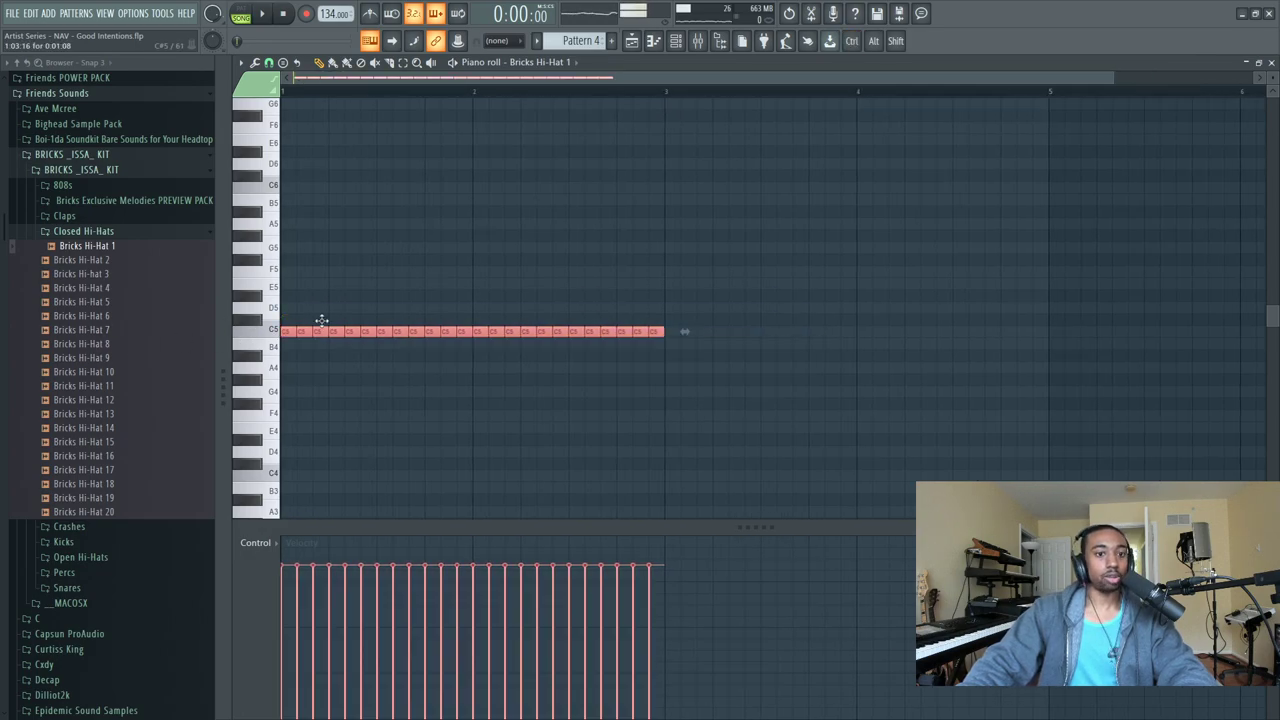
{"action": "key", "text": "ctrl+b"}
{"action": "key", "text": "space"}
{"action": "key", "text": "ctrl+d"}
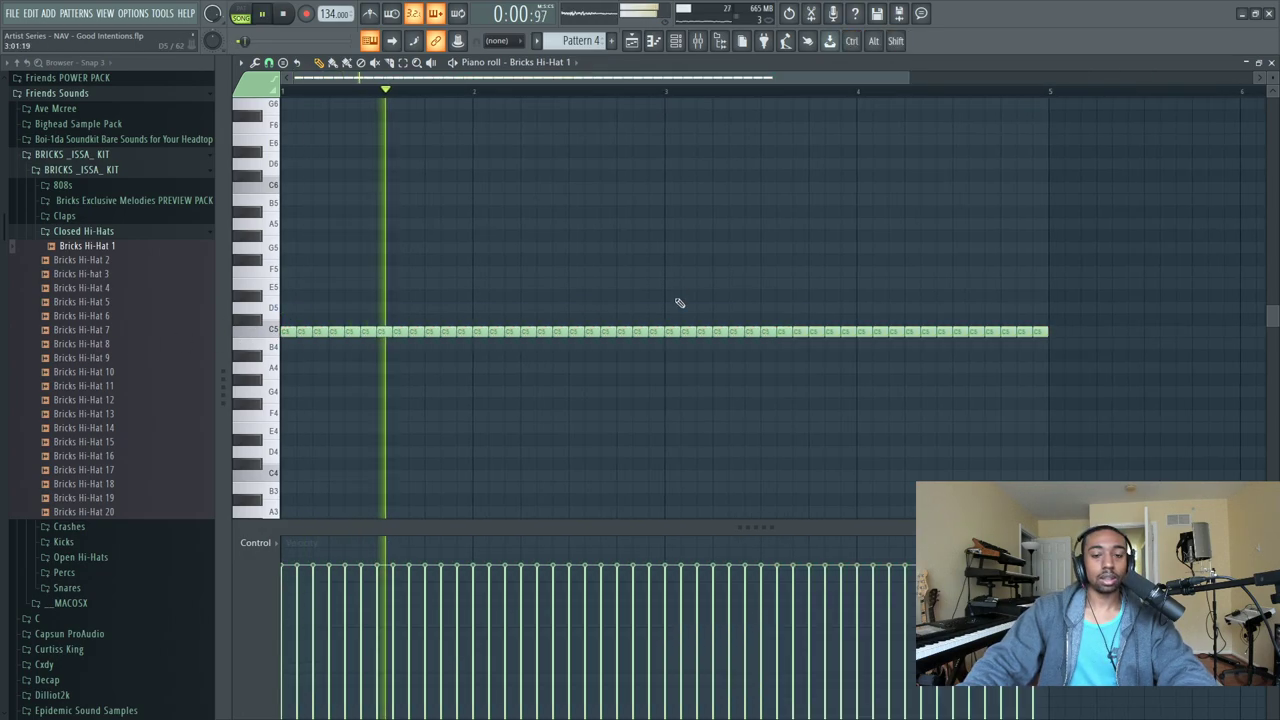
Lower the Bricks Hi-Hat 1 channel's volume to about 53% in the channel rack during playback.
{"action": "left_click", "coordinate": [684, 50]}
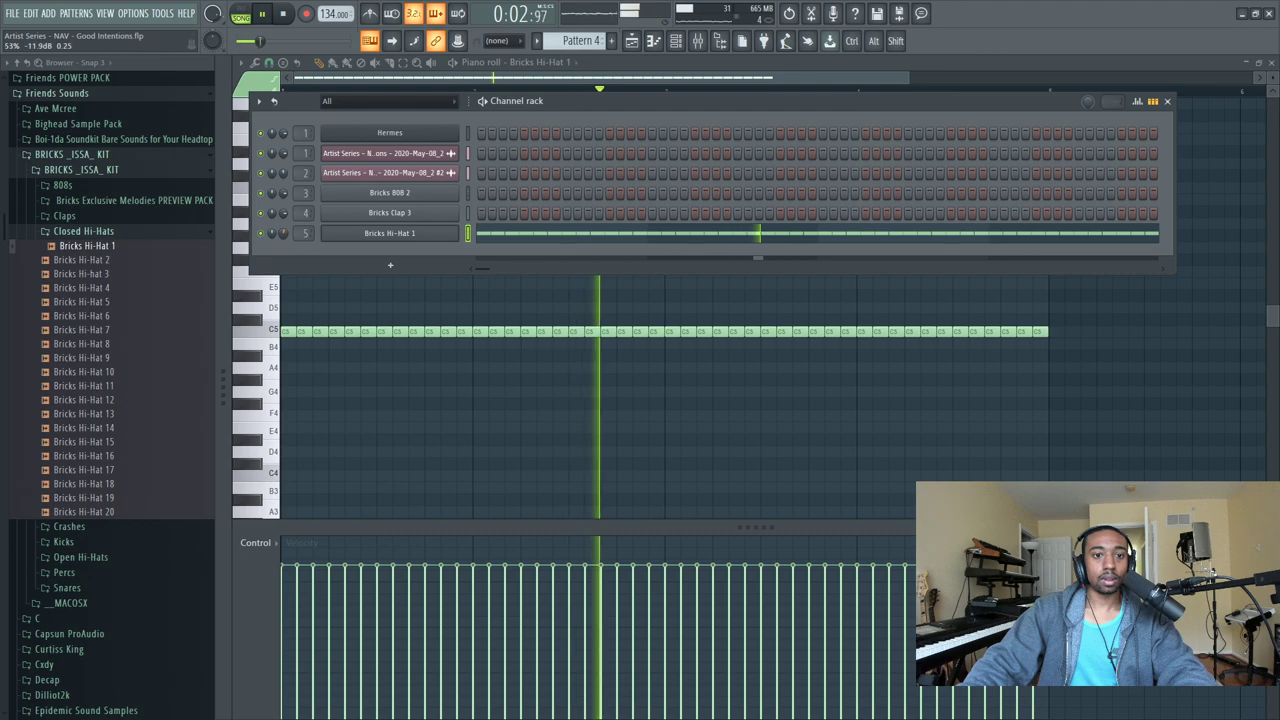
{"action": "key", "text": "space"}
{"action": "key", "text": "F6"}
{"action": "key", "text": "space"}
Split the last hi-hat note of bar 2 into a three-note roll with the arpeggiator's Default pattern.
{"action": "left_click", "coordinate": [657, 330], "text": "ctrl"}
{"action": "key", "text": "alt+a"}
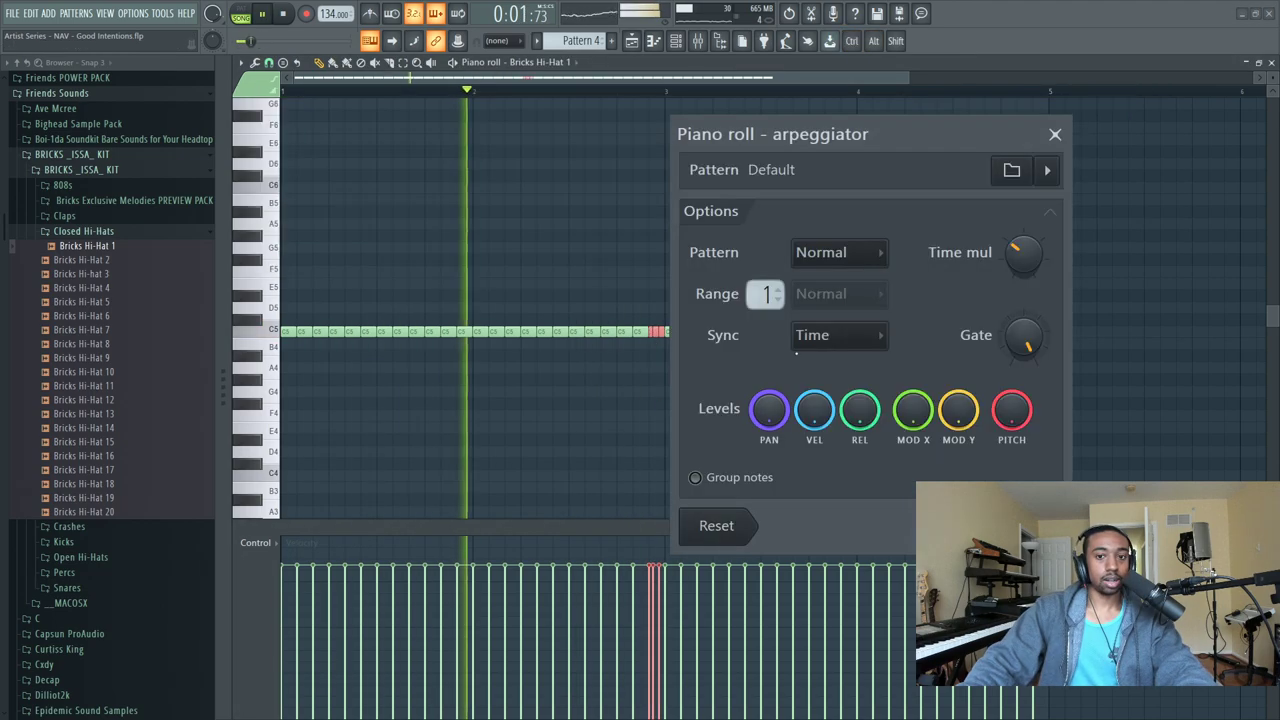
{"action": "left_click_drag", "start_coordinate": [830, 134], "coordinate": [980, 137]}
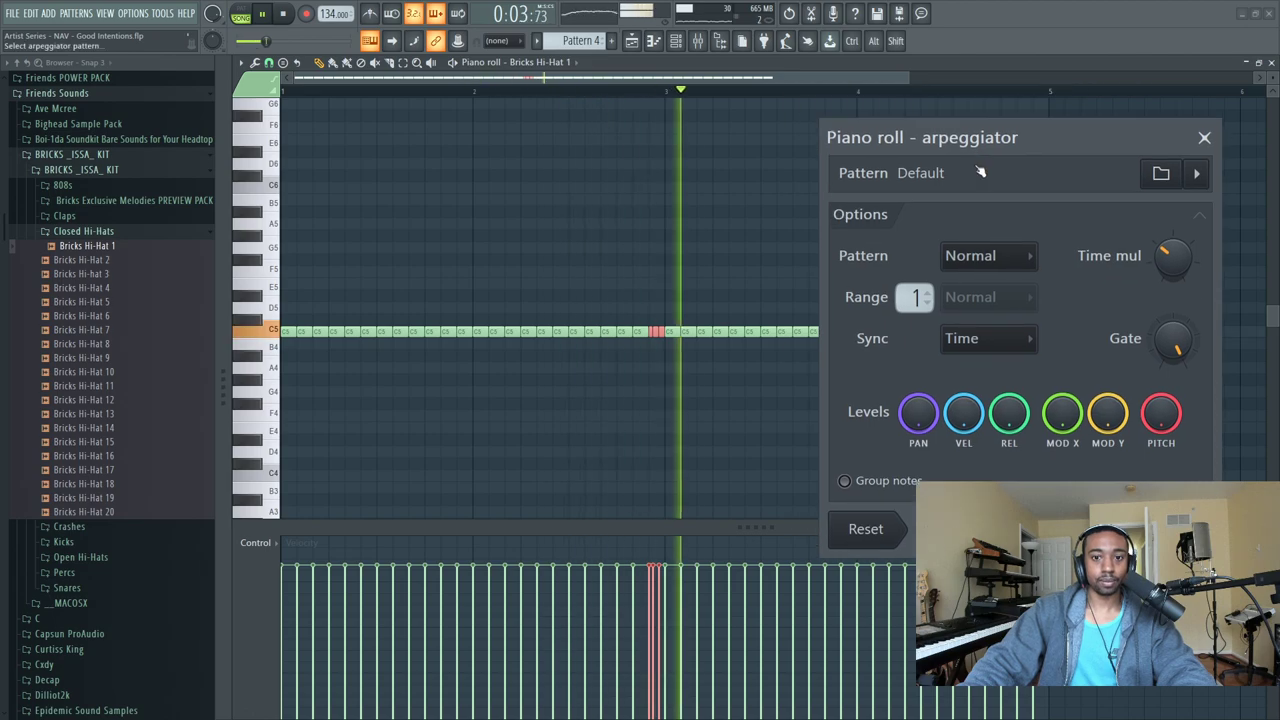
{"action": "left_click", "coordinate": [1168, 529]}
Split the last hi-hat note of bar 4 into a three-note roll with the arpeggiator.
{"action": "left_click_drag", "start_coordinate": [1064, 348], "coordinate": [1048, 318]}
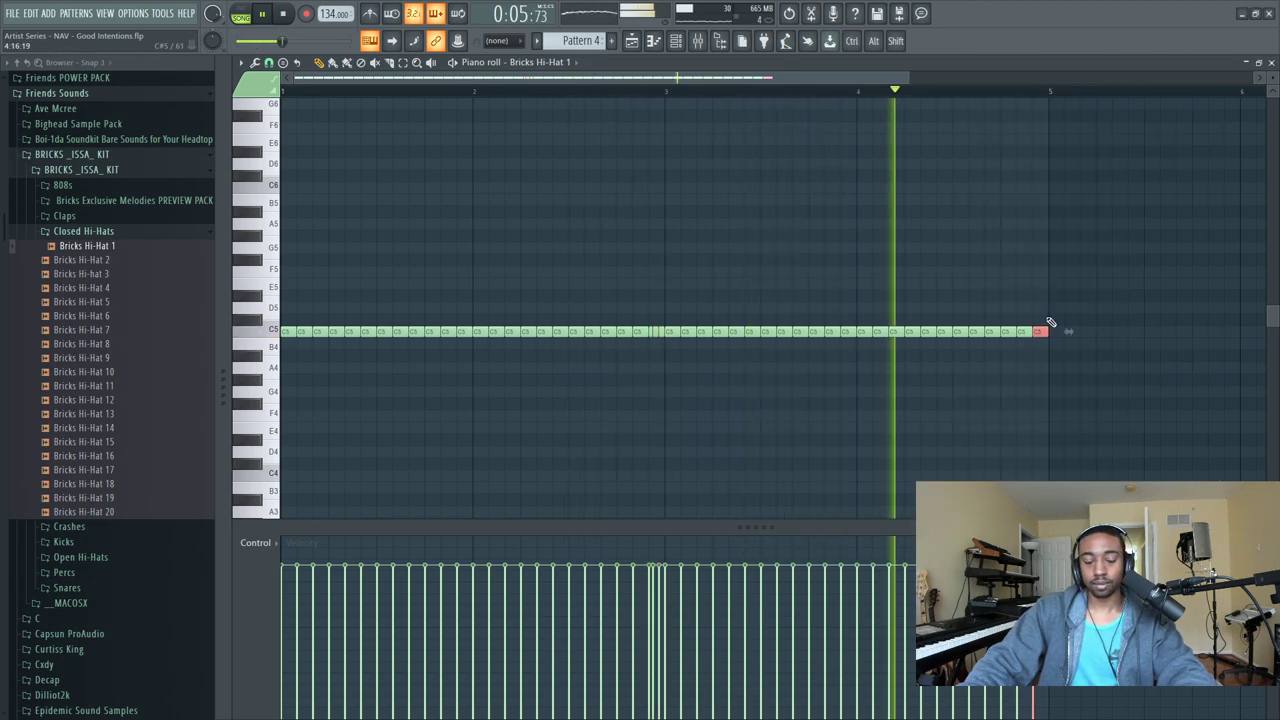
{"action": "key", "text": "alt+a"}
{"action": "left_click", "coordinate": [1168, 529]}
{"action": "key", "text": "space"}
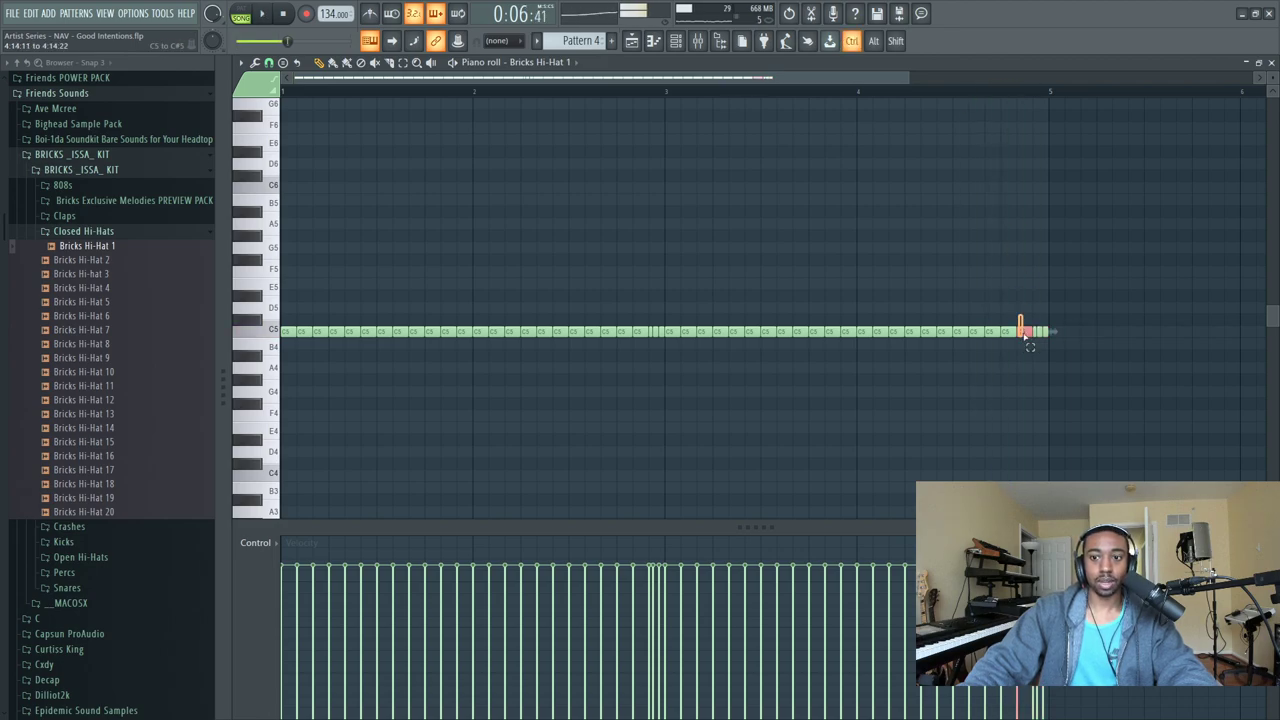
Try splitting the second-to-last hi-hat position of bar 4 with the arpeggiator and listen to the result.
{"action": "key", "text": "alt+a"}
{"action": "left_click", "coordinate": [1168, 529]}
{"action": "key", "text": "space"}
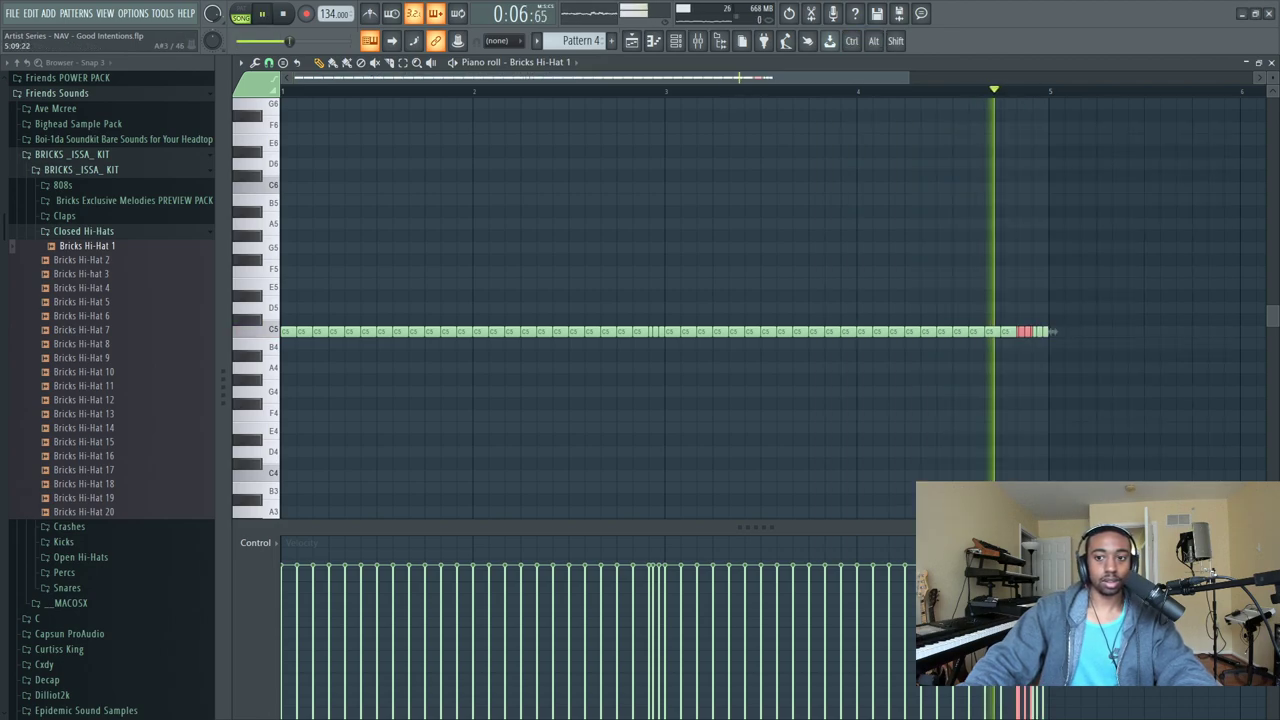
{"action": "key", "text": "space"}
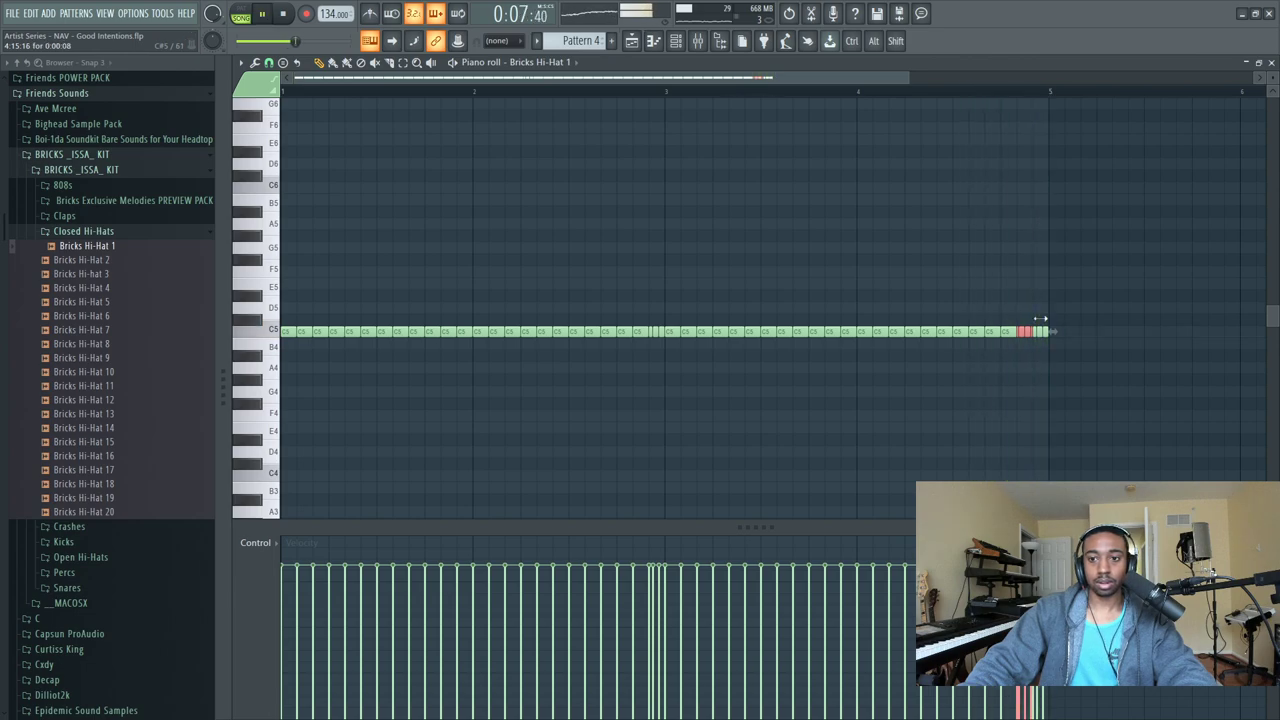
{"action": "left_click", "coordinate": [912, 91]}
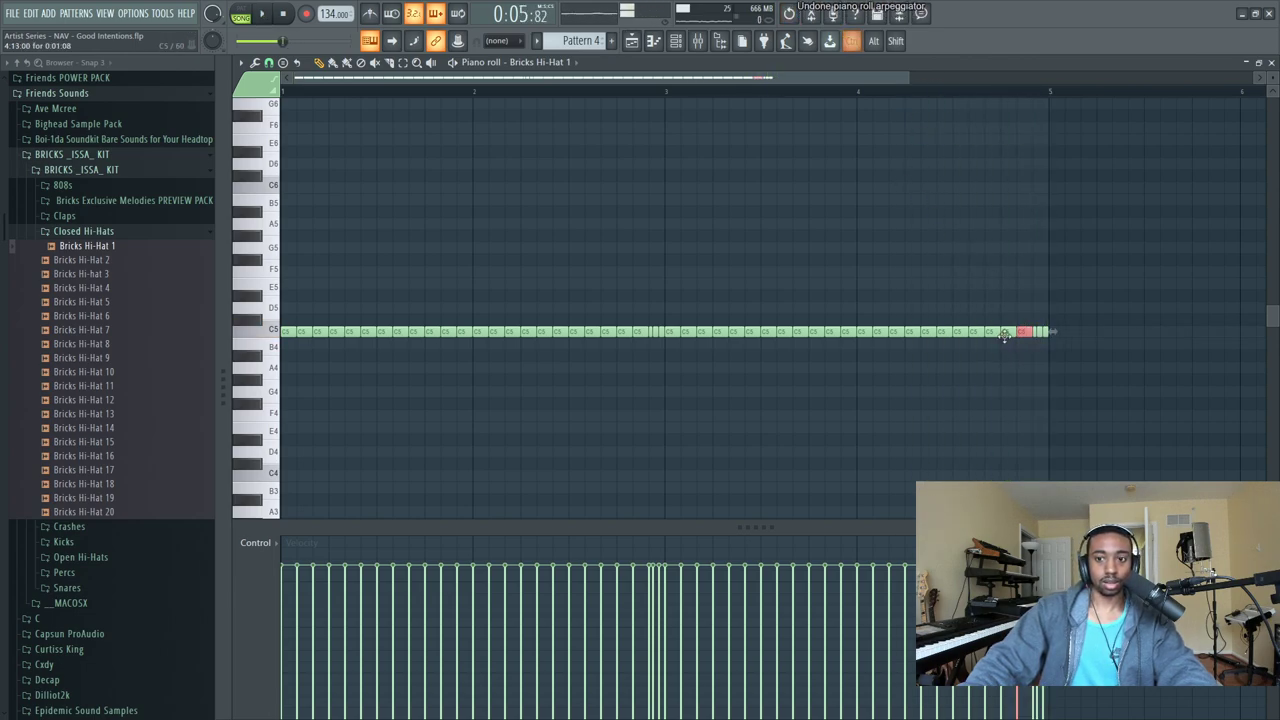
Arpeggiate the third-to-last hi-hat position of bar 4 into a three-note roll and return to the playlist.
{"action": "key", "text": "alt+a"}
{"action": "key", "text": "Return"}
{"action": "key", "text": "space"}
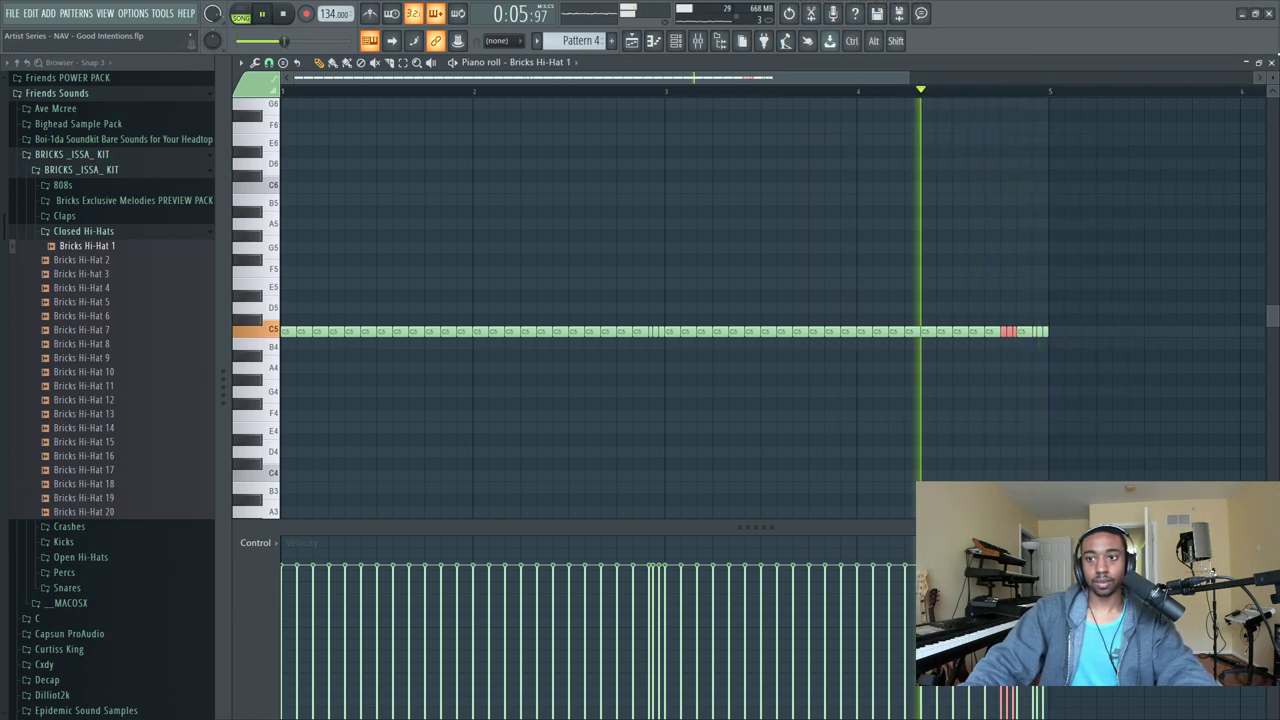
{"action": "key", "text": "Escape"}
{"action": "key", "text": "Escape"}
{"action": "key", "text": "space"}
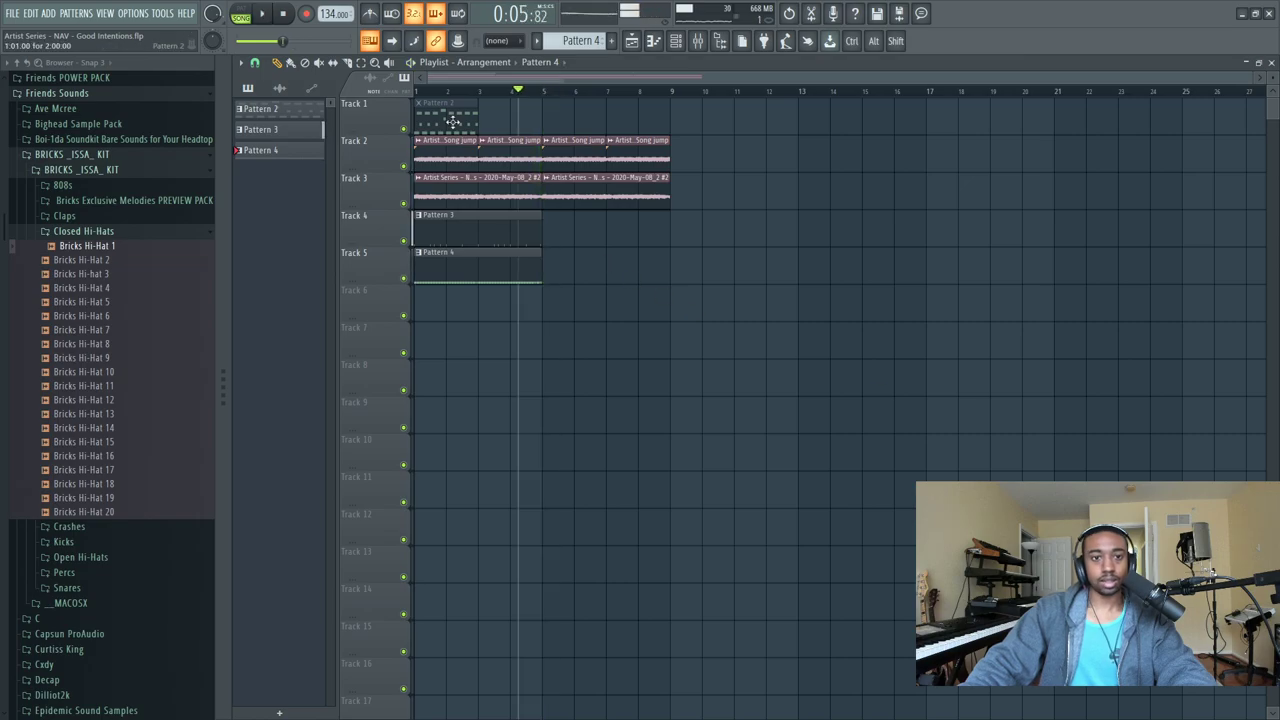
Check the hi-hat rolls ending Pattern 4, and duplicate the Pattern 3 and Pattern 4 clips on Tracks 4 and 5 into bars 5 to 8.
{"action": "double_click", "coordinate": [517, 257]}
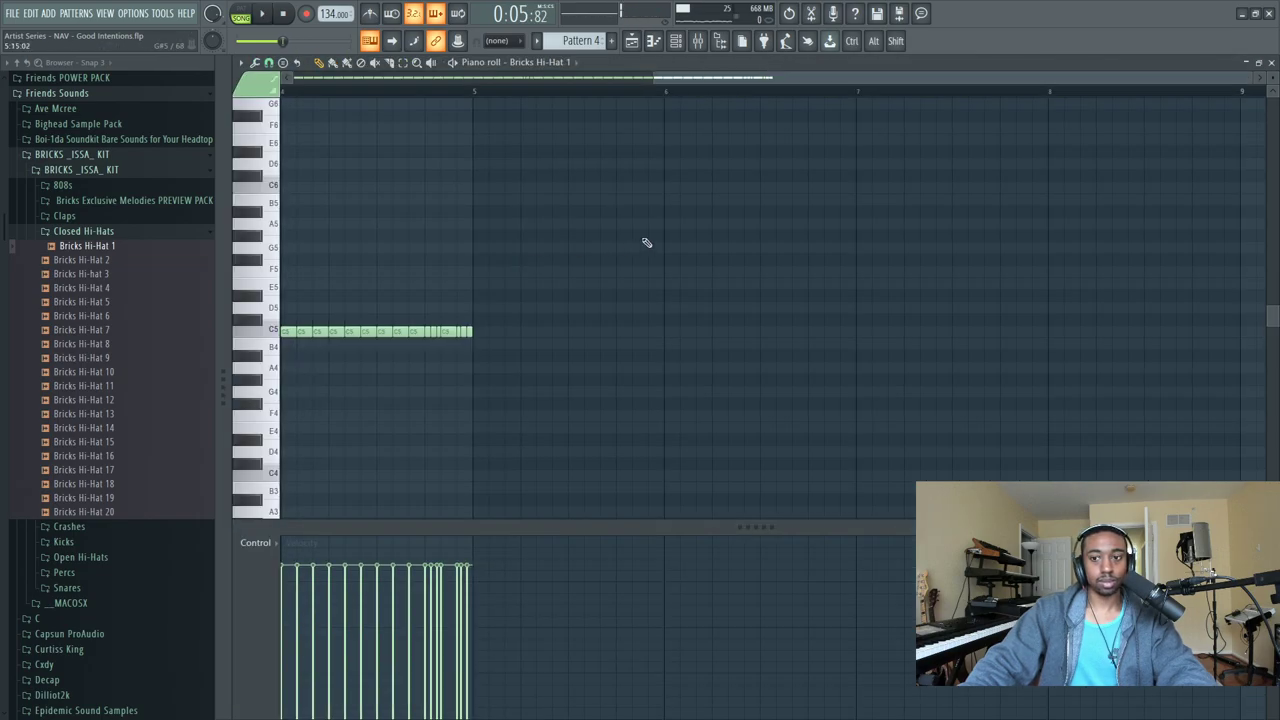
{"action": "scroll", "coordinate": [430, 94], "scroll_direction": "up", "scroll_amount": 2}
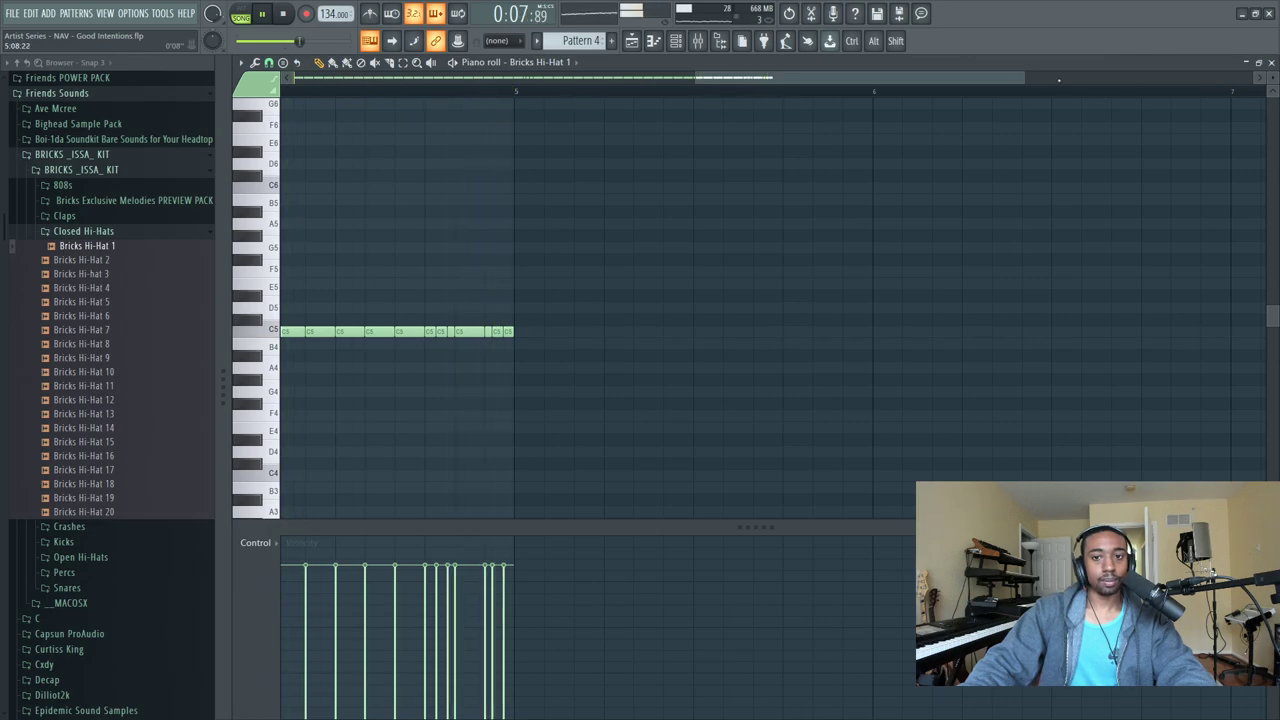
{"action": "left_click", "coordinate": [1270, 64]}
{"action": "right_click", "coordinate": [831, 397]}
{"action": "key", "text": "space"}
{"action": "left_click_drag", "start_coordinate": [553, 268], "coordinate": [423, 237]}
{"action": "left_click_drag", "start_coordinate": [490, 215], "coordinate": [620, 215]}
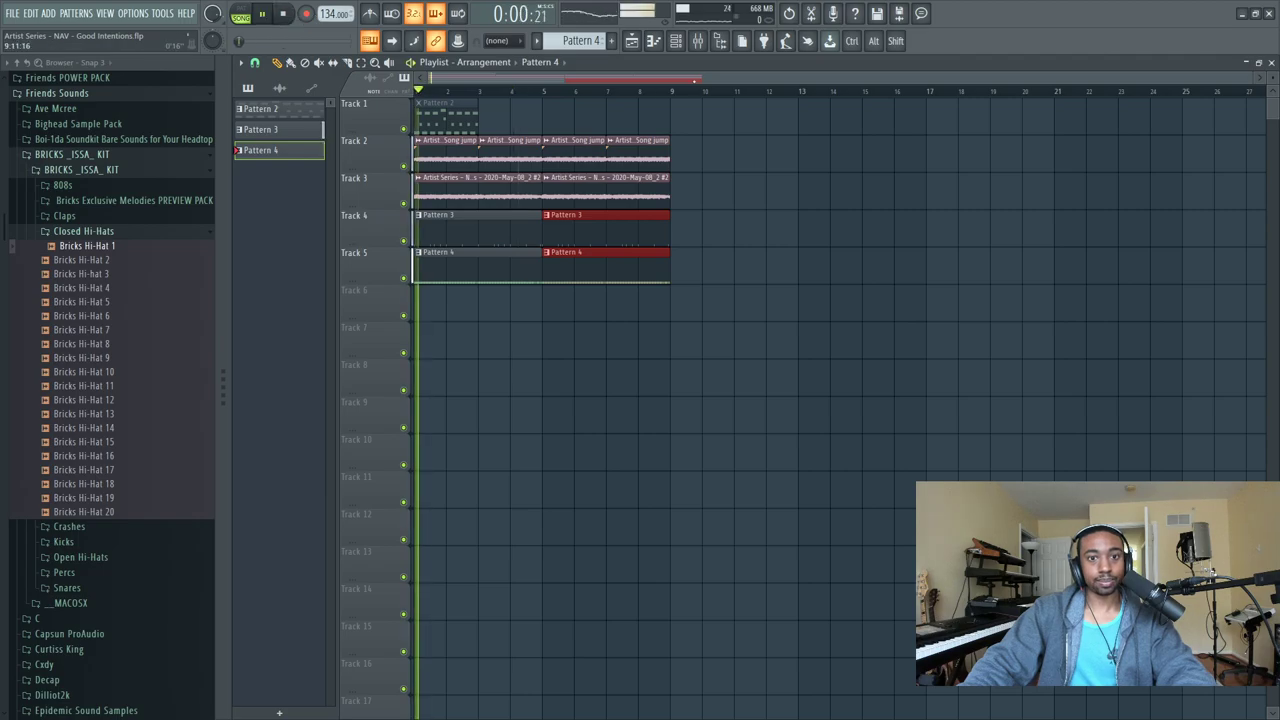
Lower the mixer faders of tracks 1, 2, 4, 5 and 6 during playback, with track 4 at about -3.1 dB.
{"action": "key", "text": "F9"}
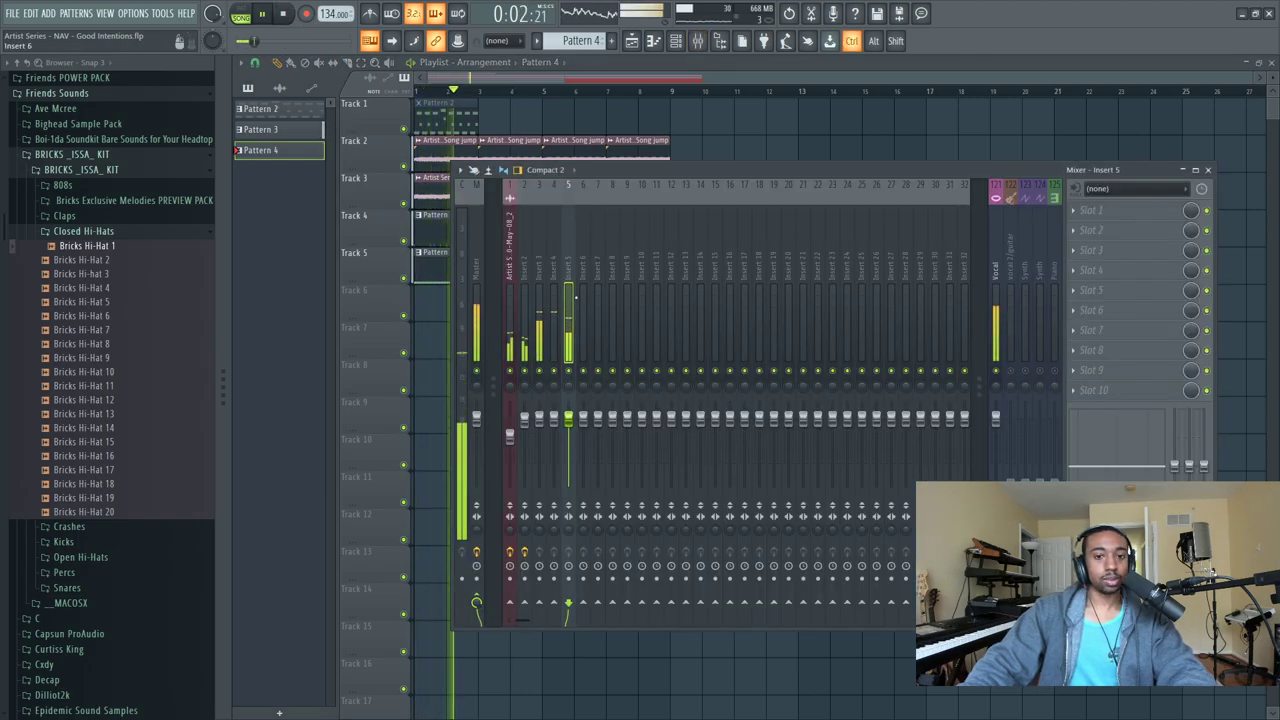
{"action": "mouse_move", "coordinate": [583, 418]}
{"action": "left_mouse_down"}
{"action": "mouse_move", "coordinate": [569, 433]}
{"action": "mouse_move", "coordinate": [583, 431]}
{"action": "left_mouse_up"}
{"action": "left_click", "coordinate": [524, 418]}
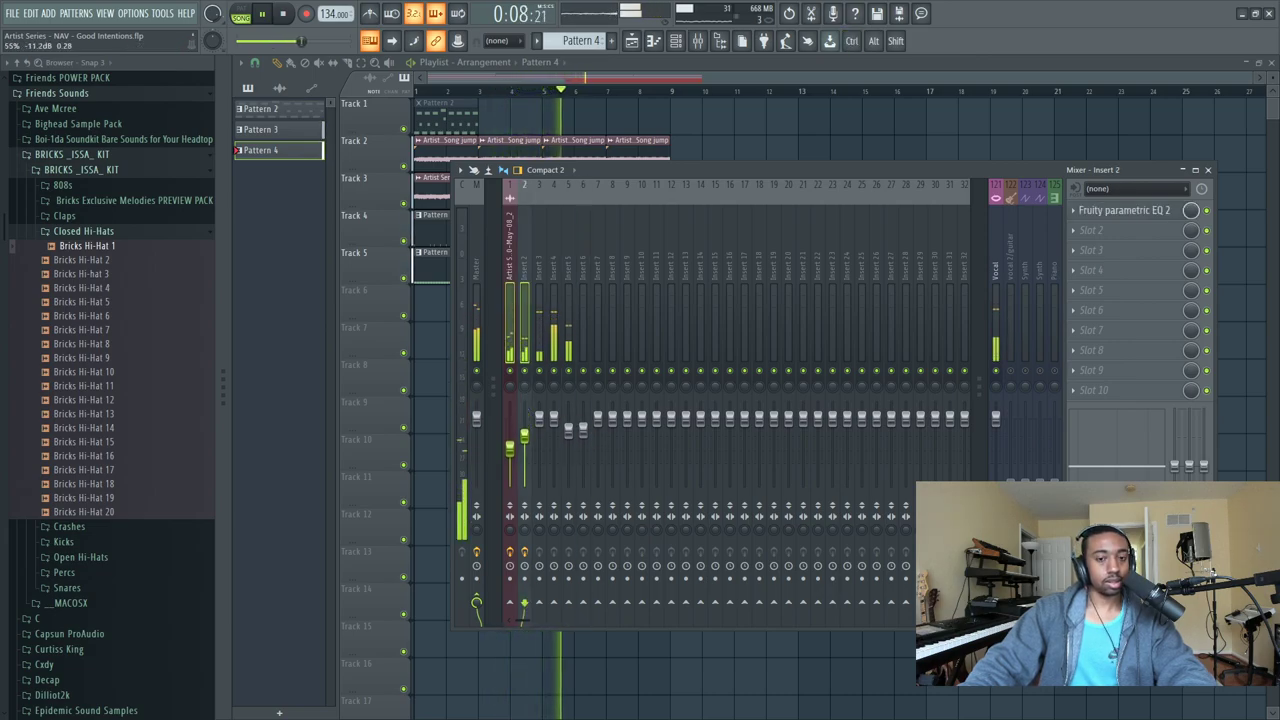
{"action": "left_click", "coordinate": [555, 416]}
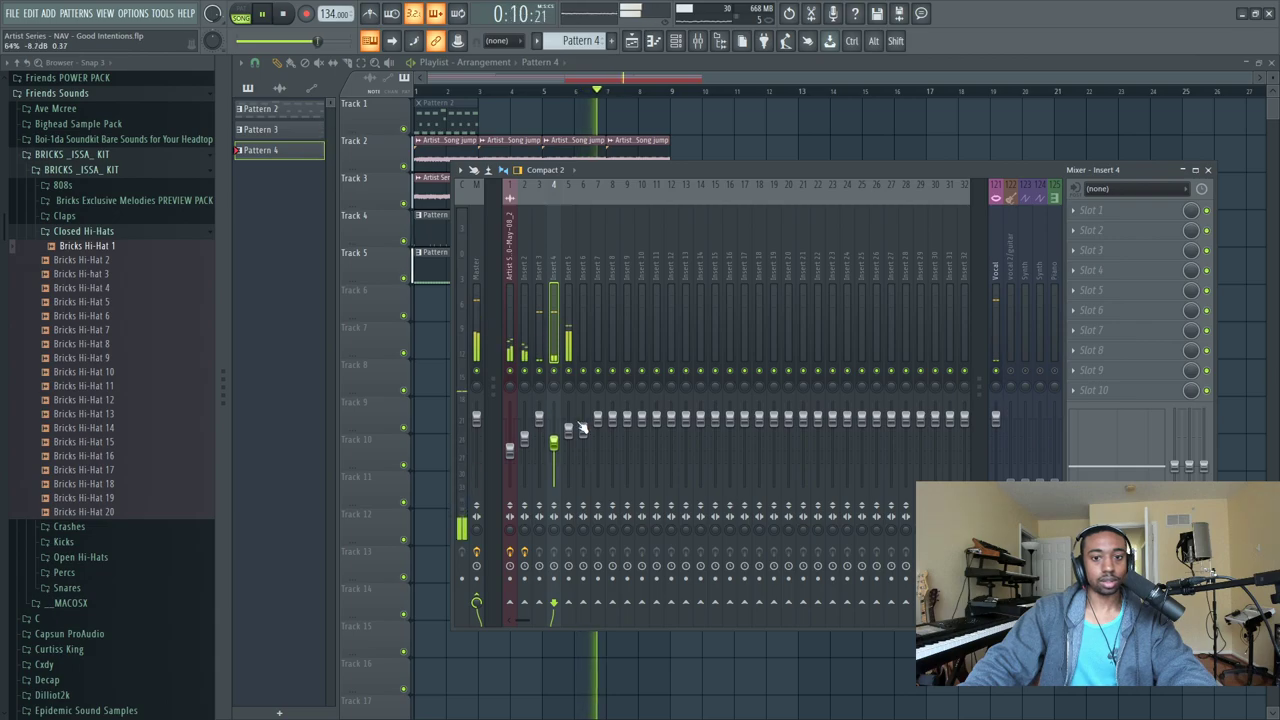
{"action": "mouse_move", "coordinate": [569, 431]}
{"action": "left_mouse_down"}
{"action": "mouse_move", "coordinate": [569, 449]}
{"action": "mouse_move", "coordinate": [554, 433]}
{"action": "left_mouse_up"}
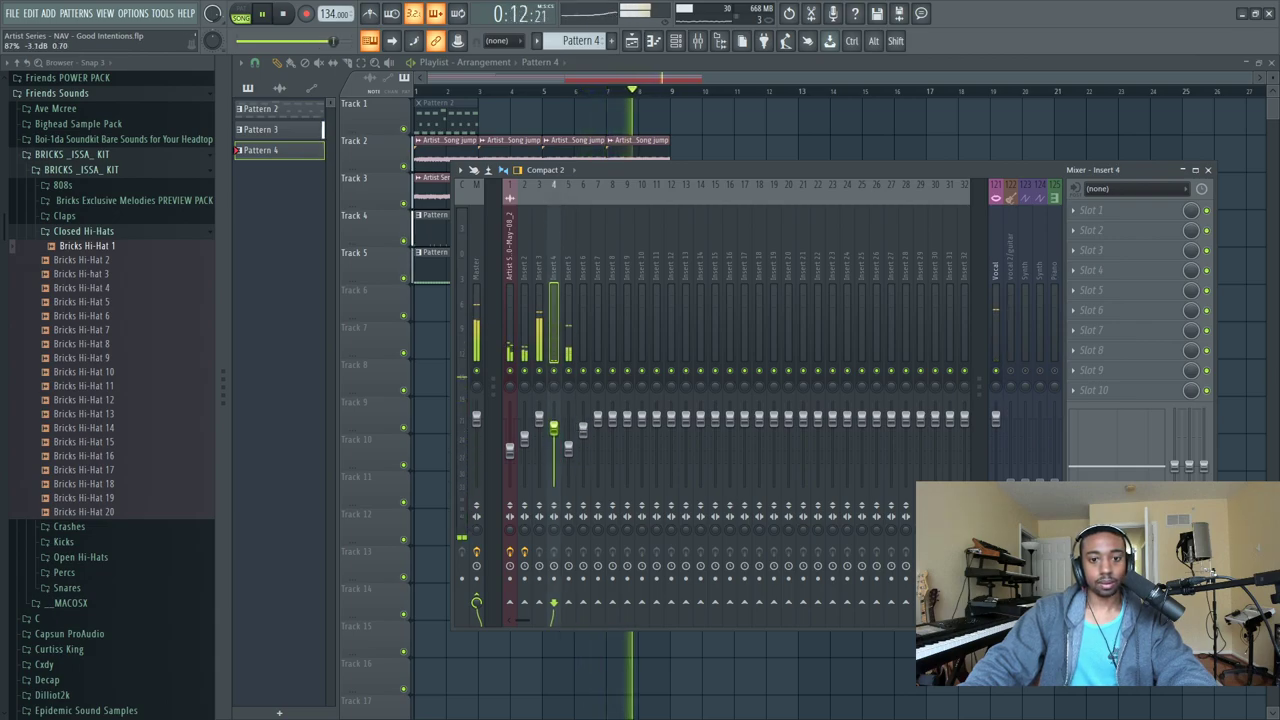
{"action": "key", "text": "F9"}
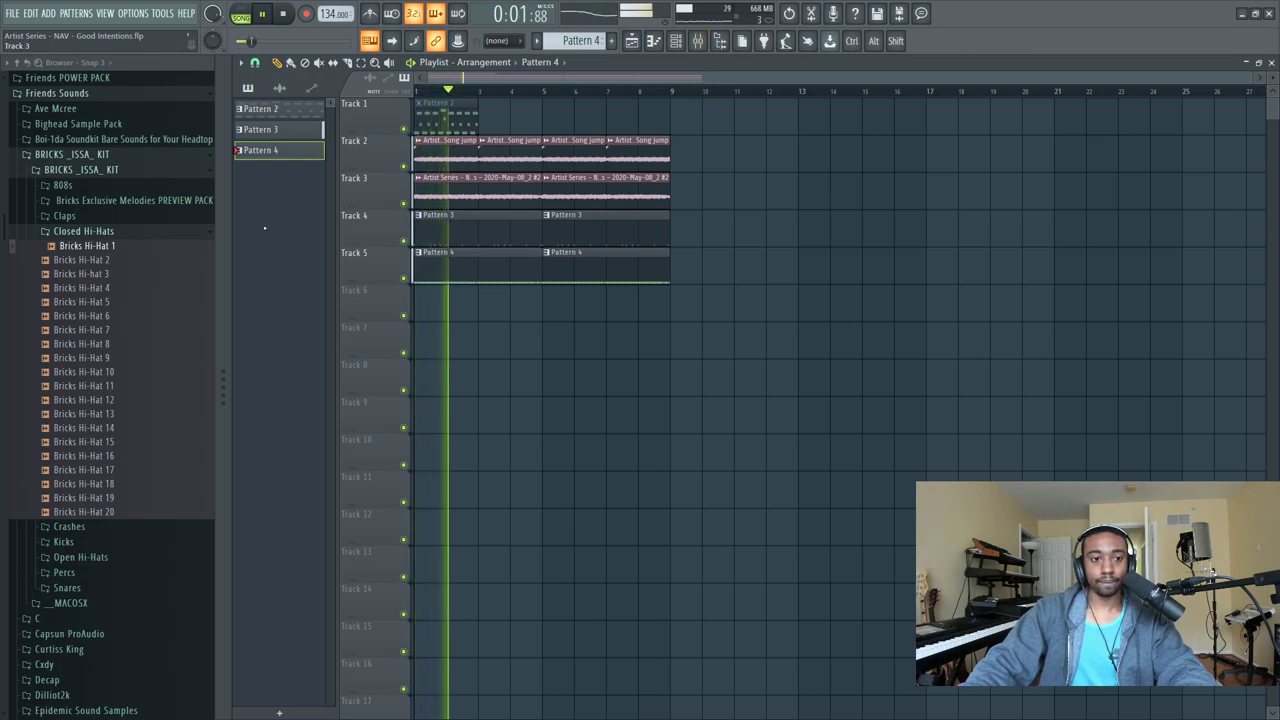
{"action": "key", "text": "F6"}
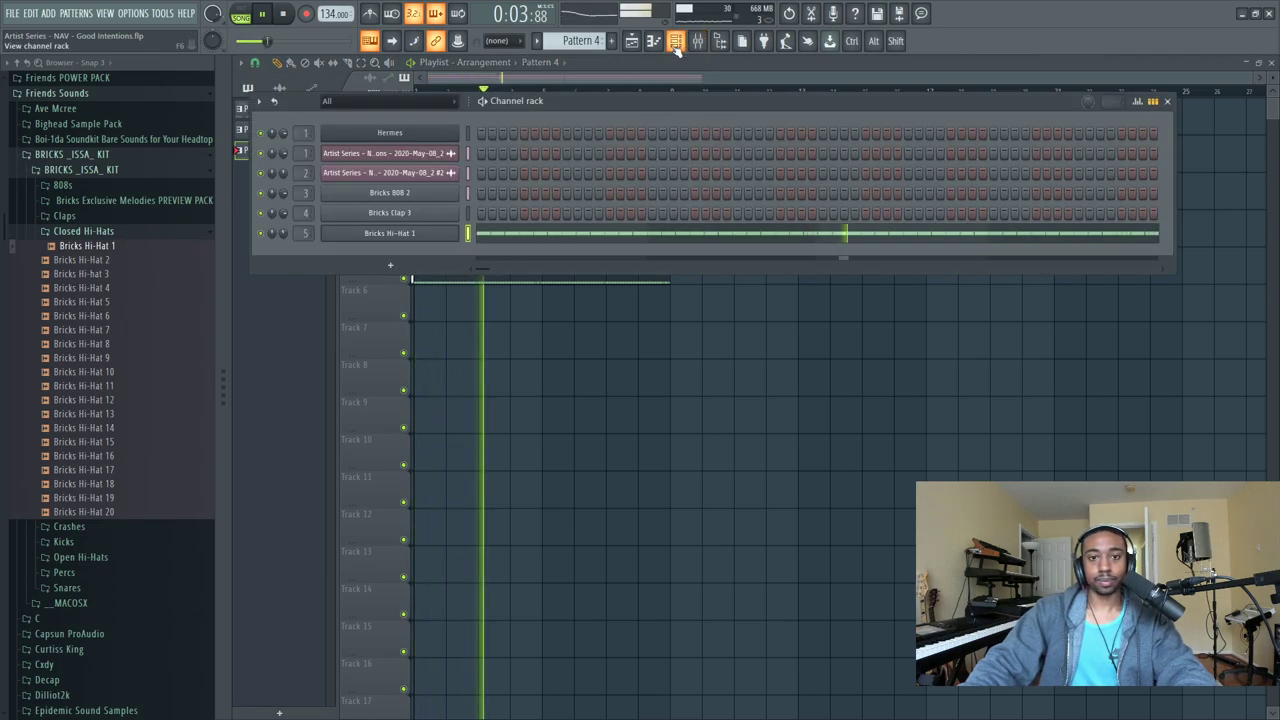
{"action": "key", "text": "F6"}
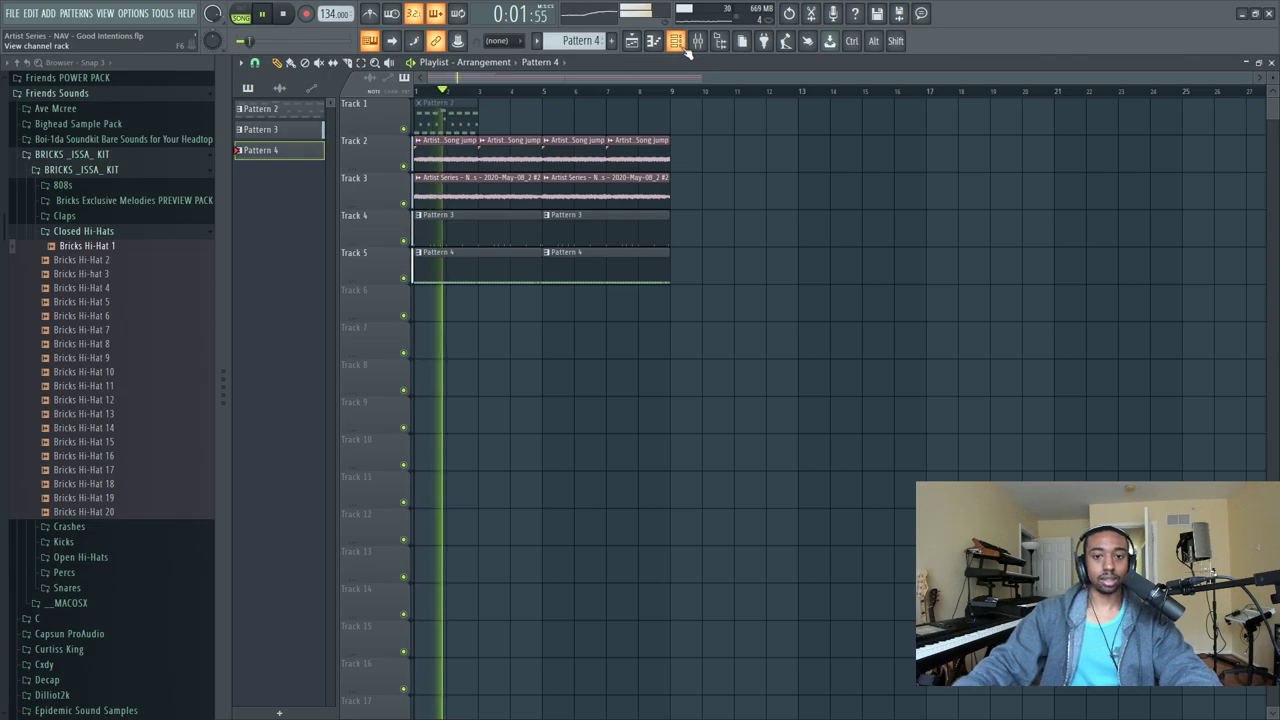
{"action": "key", "text": "space"}
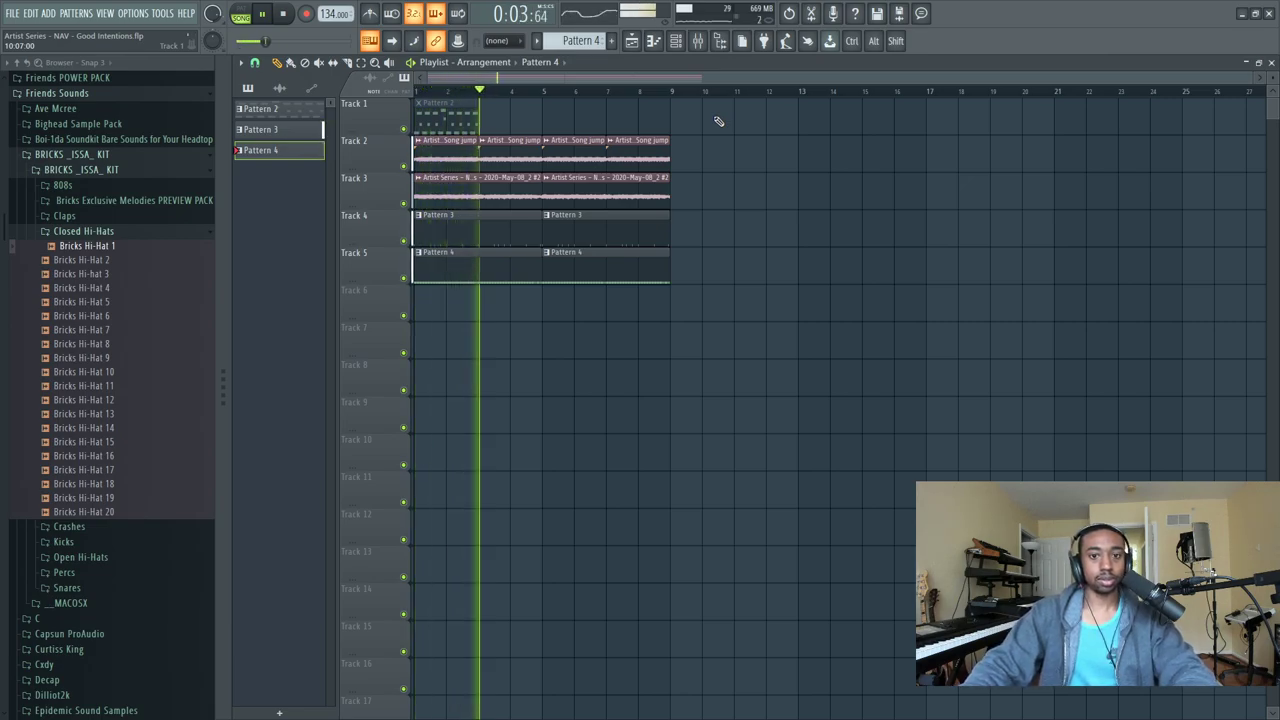
Reopen Pattern 4's Bricks Hi-Hat 1 piano roll and add F#4 notes on beats 2 and 4 of bar 1.
{"action": "key", "text": "space"}
{"action": "double_click", "coordinate": [446, 256]}
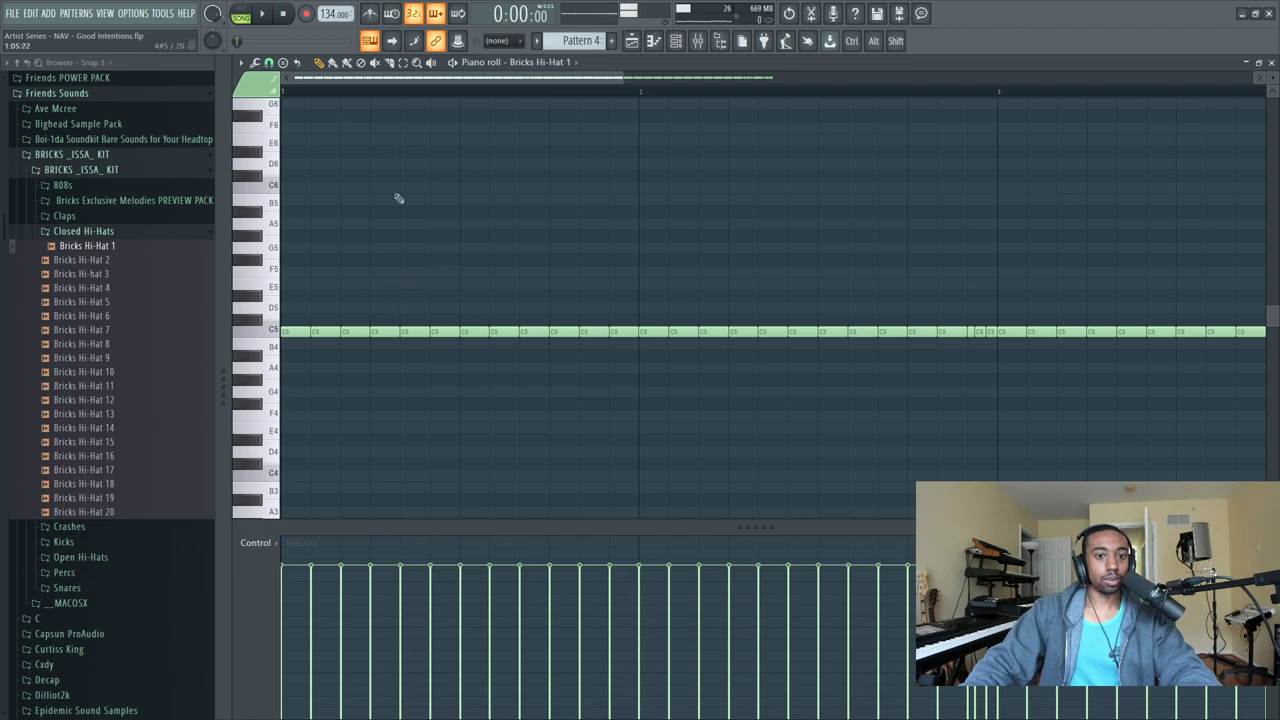
{"action": "key", "text": "space"}
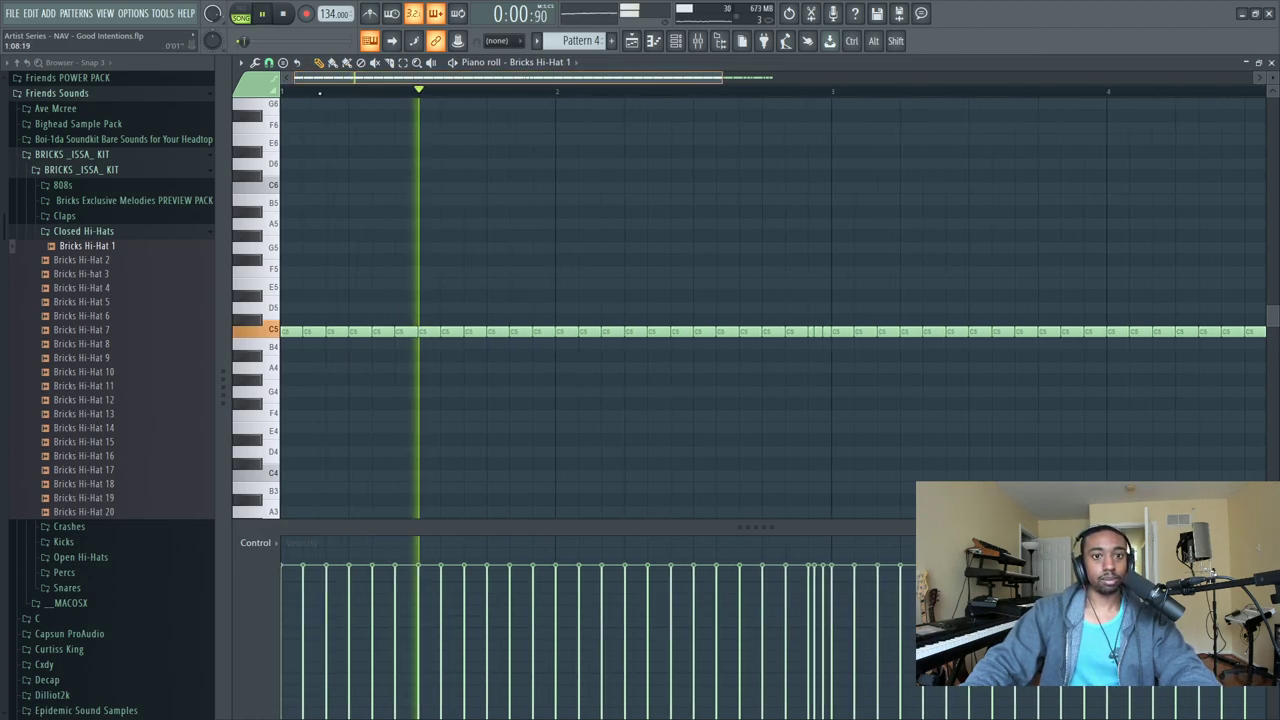
{"action": "key", "text": "space"}
{"action": "left_click", "coordinate": [357, 401]}
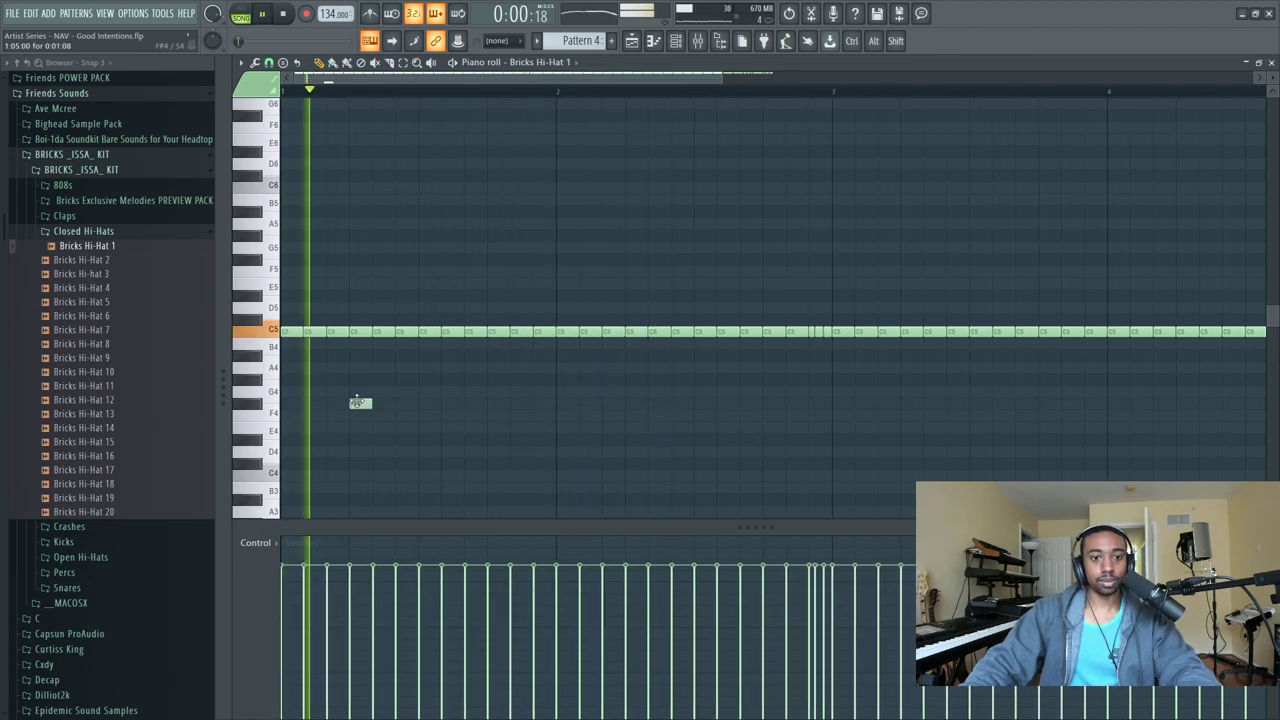
{"action": "key", "text": "space"}
{"action": "key", "text": "space"}
{"action": "left_click", "coordinate": [470, 403]}
{"action": "key", "text": "space"}
Split both F#4 notes into three-note rolls with the arpeggiator and lower their velocity.
{"action": "left_click_drag", "start_coordinate": [469, 403], "coordinate": [374, 408]}
{"action": "key", "text": "space"}
{"action": "key", "text": "alt+a"}
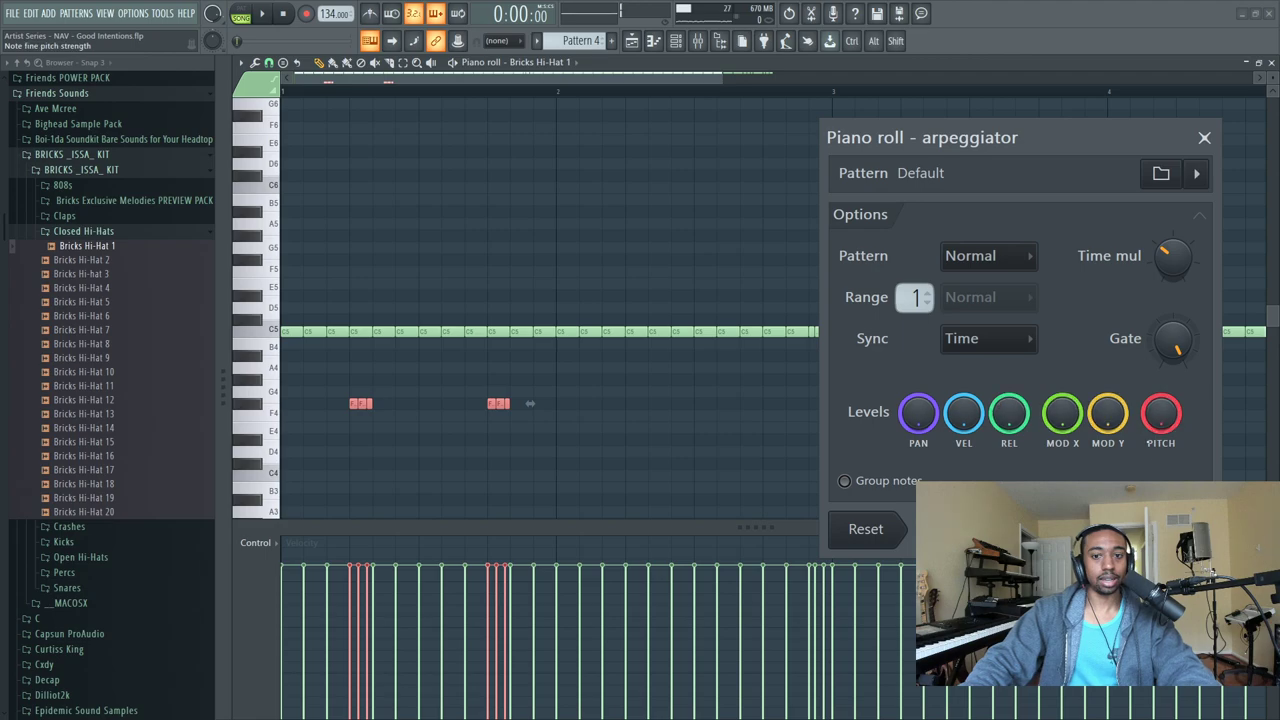
{"action": "key", "text": "Escape"}
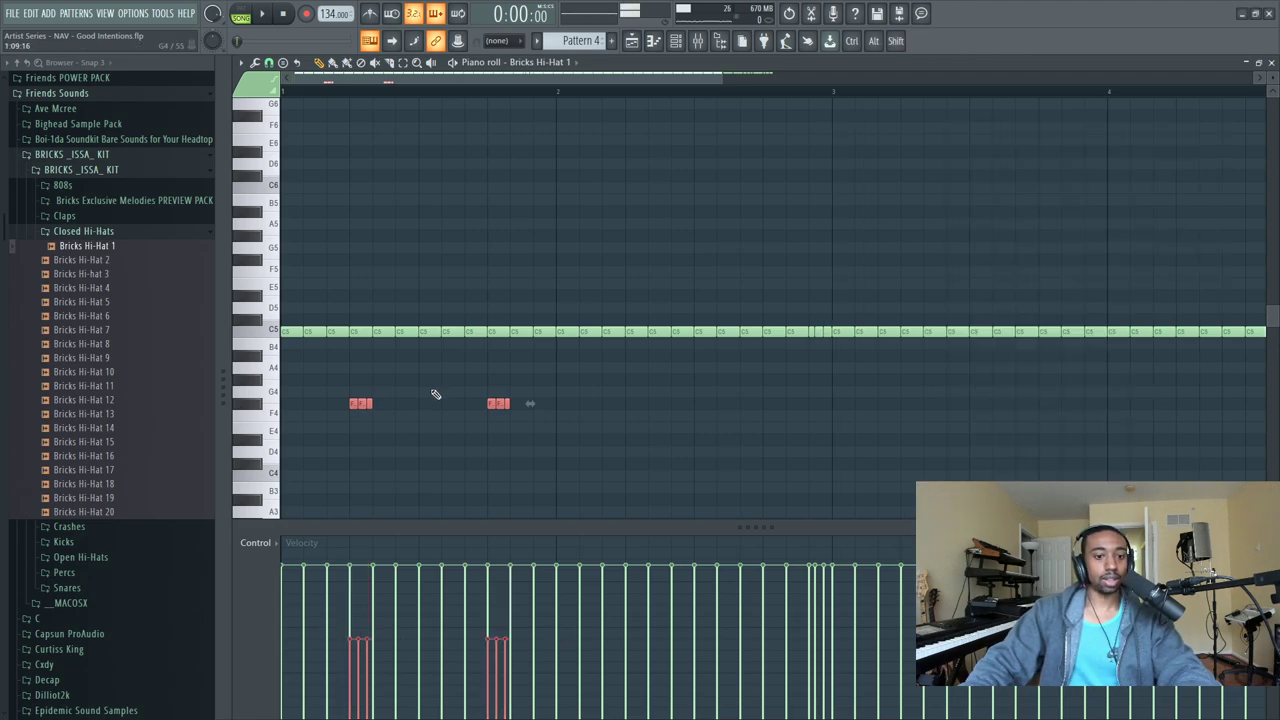
Duplicate the two F#4 hi-hat rolls from bar 1 into bar 2.
{"action": "key", "text": "space"}
{"action": "left_click_drag", "start_coordinate": [560, 402], "coordinate": [308, 405]}
{"action": "key", "text": "ctrl+b"}
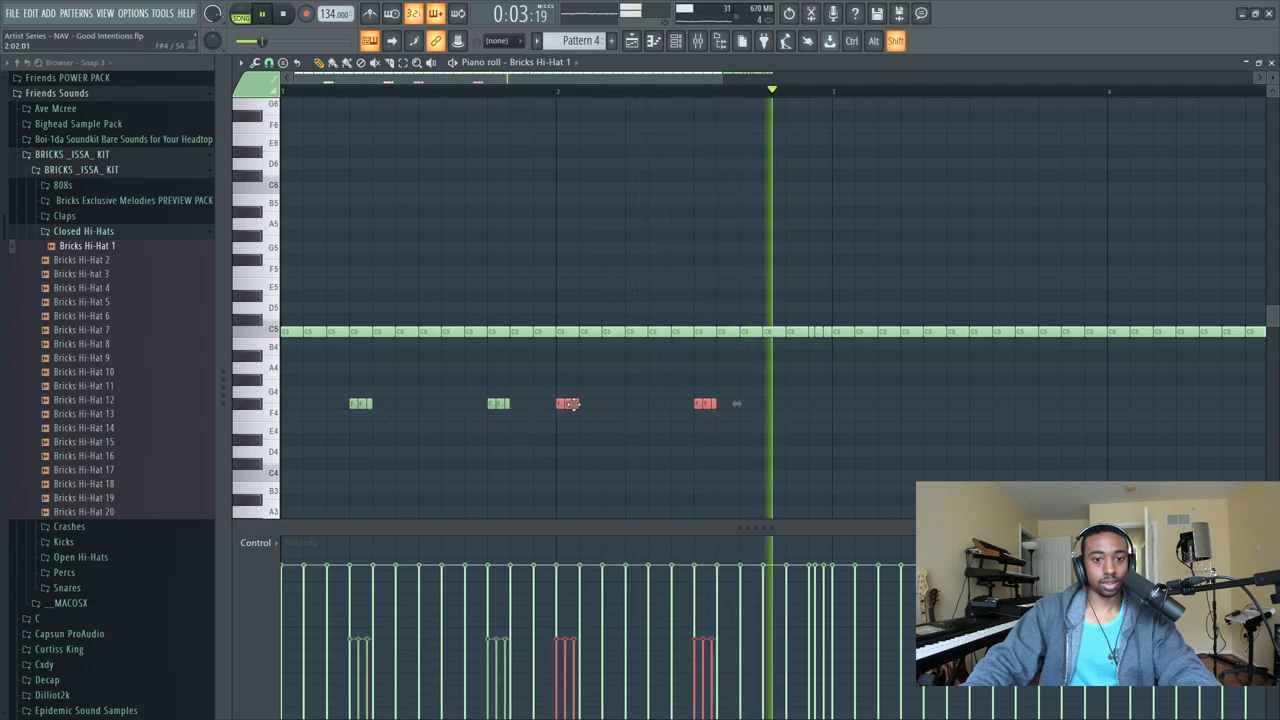
Align the copied F#4 hi-hat rolls with beats 2 and 4 of bar 2, and duplicate all four rolls into bars 3 and 4.
{"action": "left_click_drag", "start_coordinate": [628, 407], "coordinate": [614, 405]}
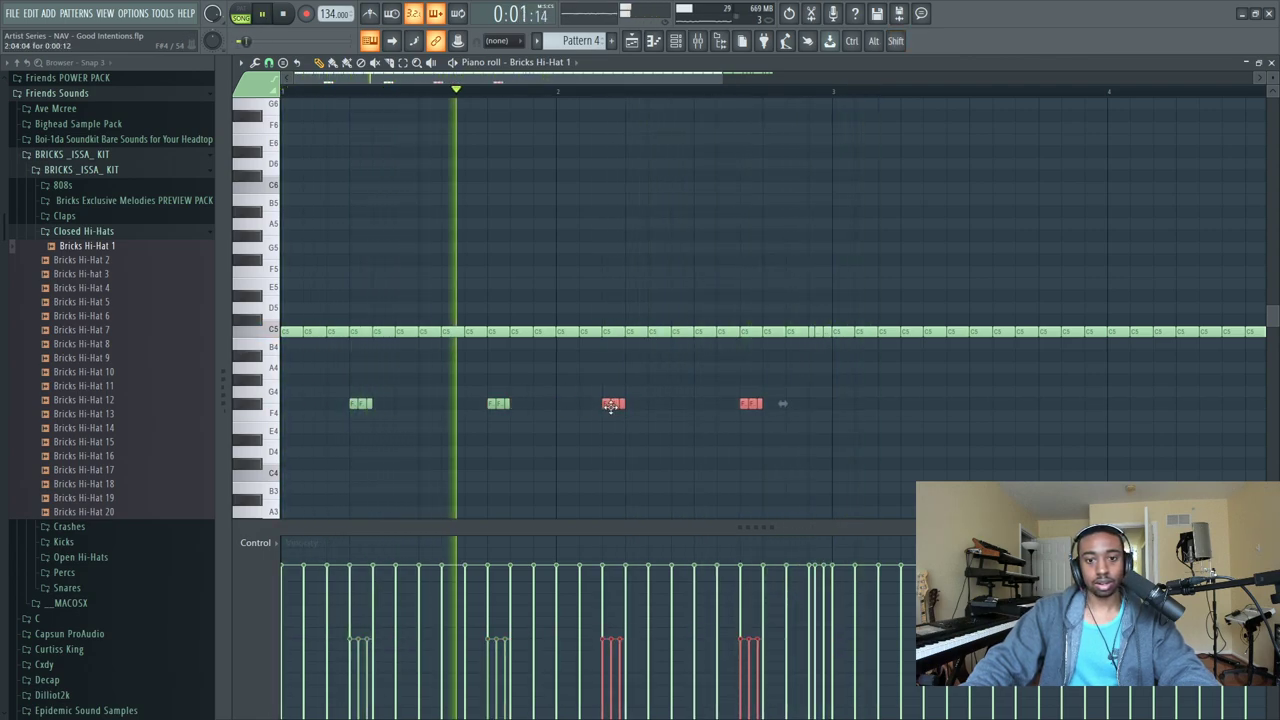
{"action": "key", "text": "space"}
{"action": "left_click_drag", "start_coordinate": [614, 405], "coordinate": [638, 404]}
{"action": "left_click_drag", "start_coordinate": [884, 407], "coordinate": [353, 390]}
{"action": "key", "text": "ctrl+b"}
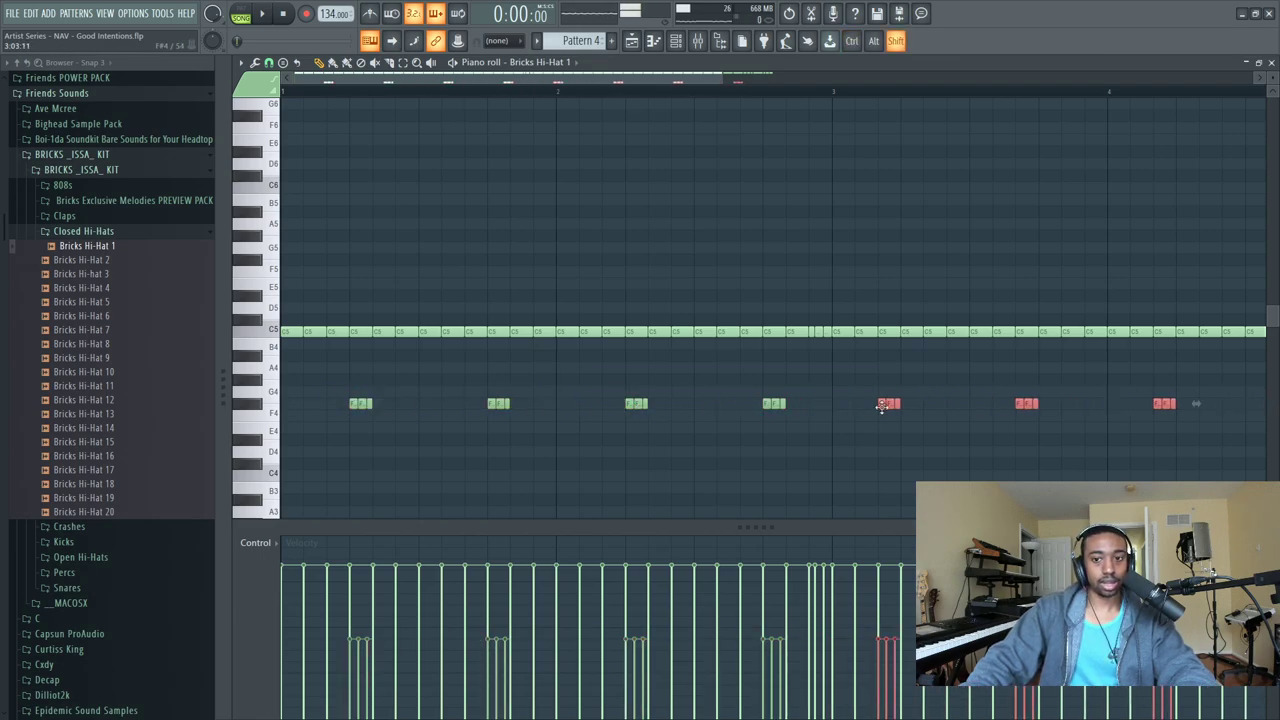
{"action": "key", "text": "space"}
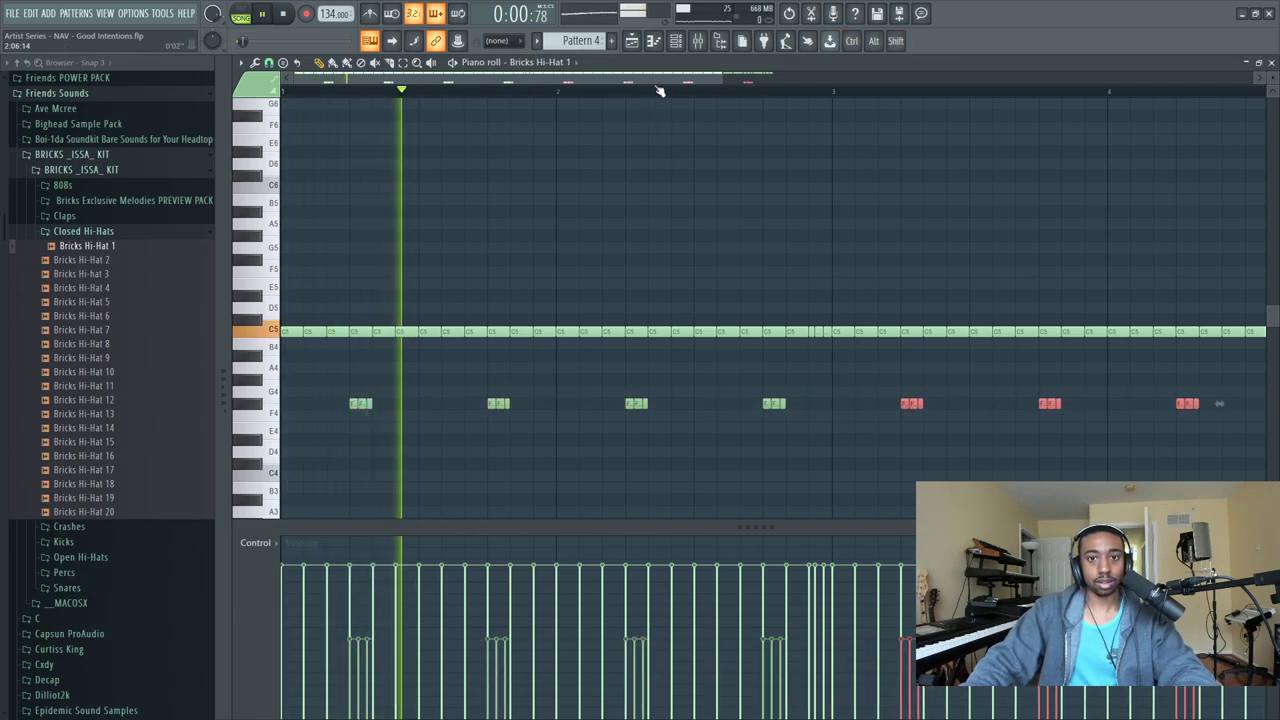
{"action": "scroll", "coordinate": [674, 97], "scroll_direction": "down", "scroll_amount": 2}
{"action": "key", "text": "Escape"}
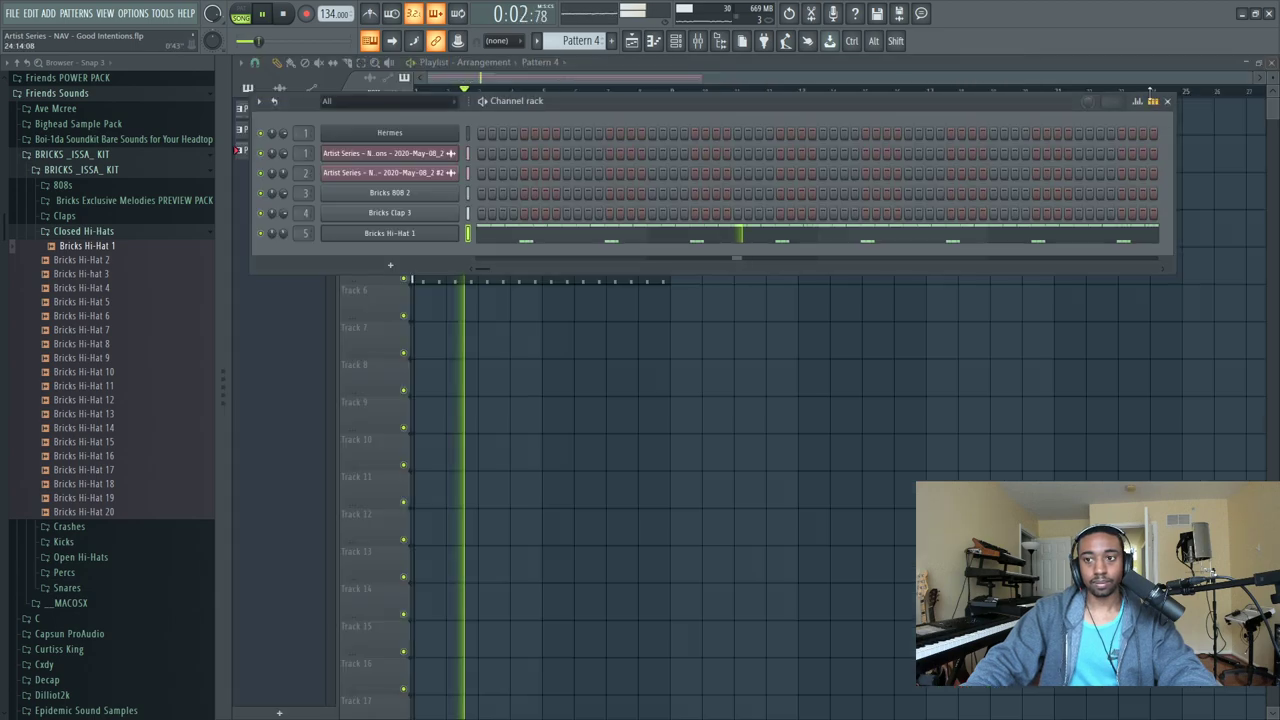
Raise the time shift slightly to 0:01 in the Bricks Hi-Hat 1 channel settings, and close the channel windows.
{"action": "left_click", "coordinate": [432, 236]}
{"action": "left_click", "coordinate": [454, 180]}
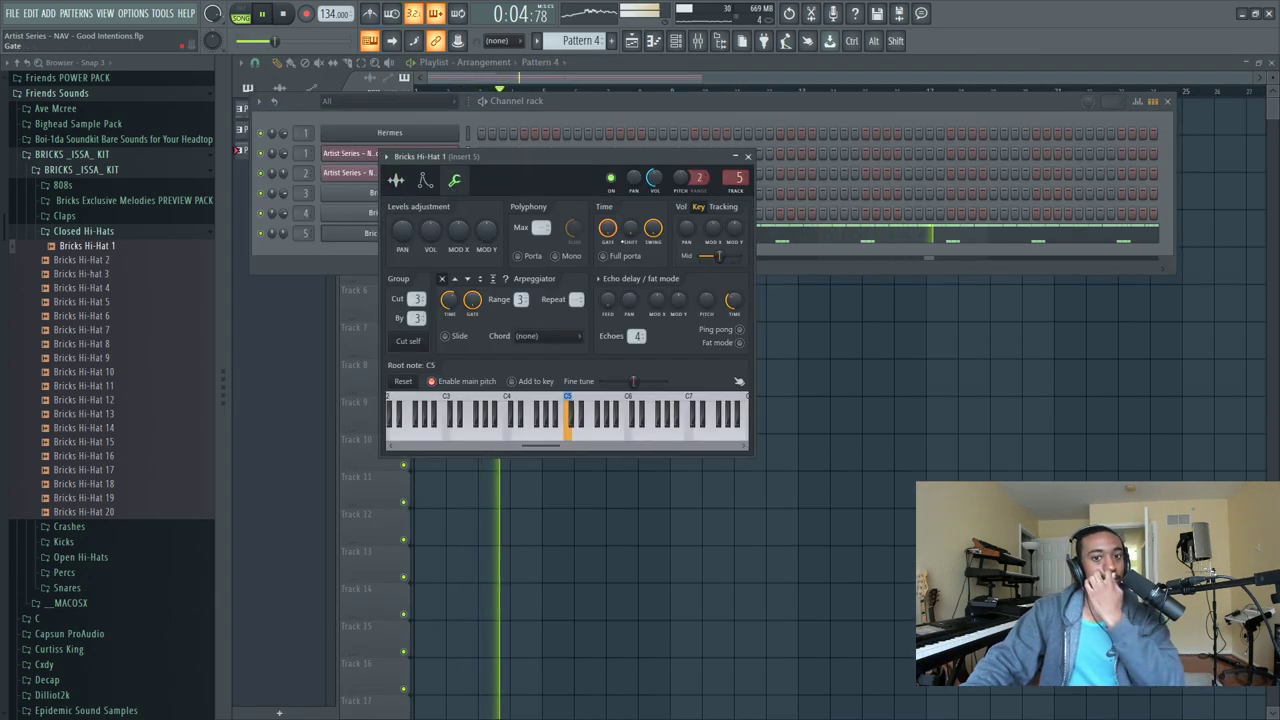
{"action": "left_click_drag", "start_coordinate": [630, 229], "coordinate": [630, 220]}
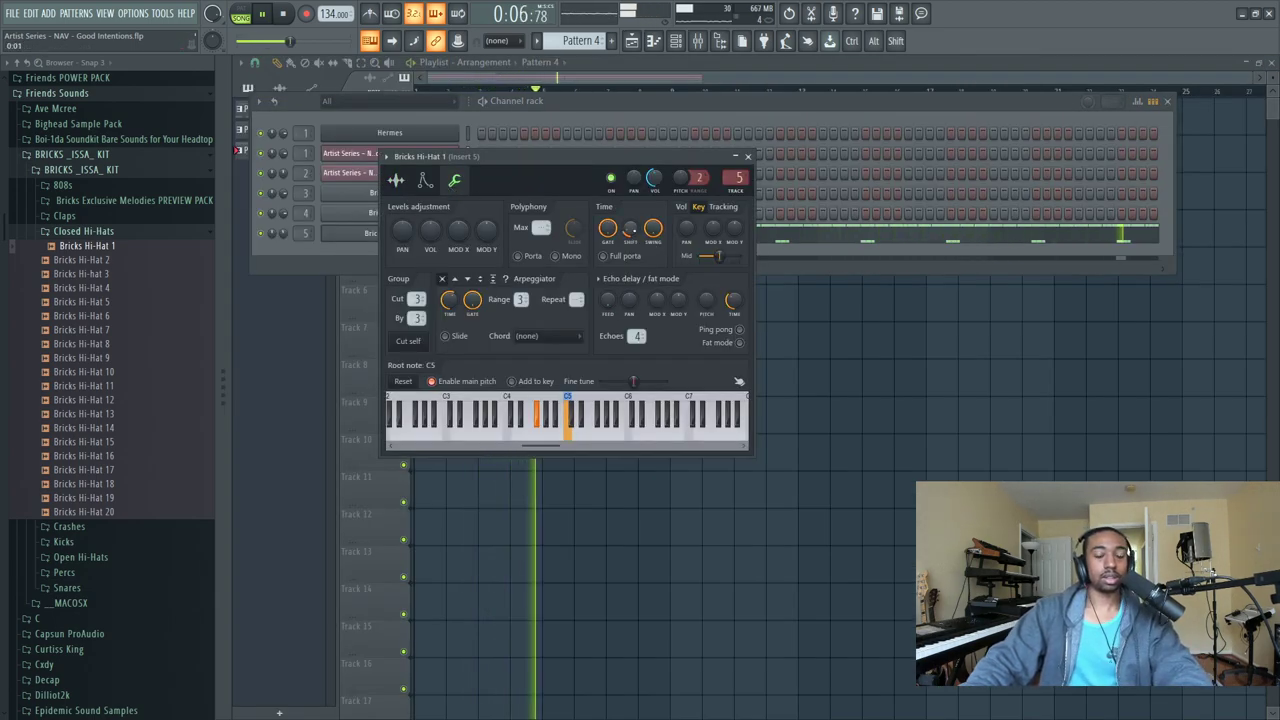
{"action": "left_click", "coordinate": [748, 157]}
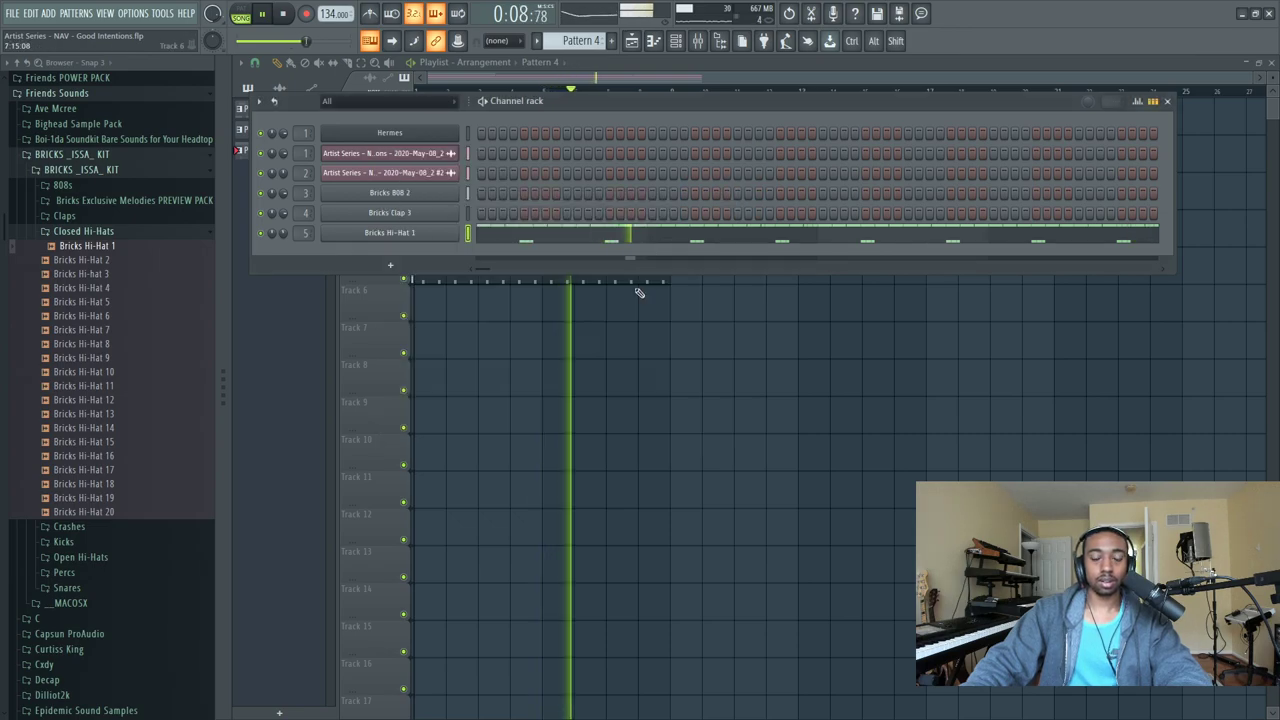
{"action": "key", "text": "Escape"}
{"action": "key", "text": "space"}
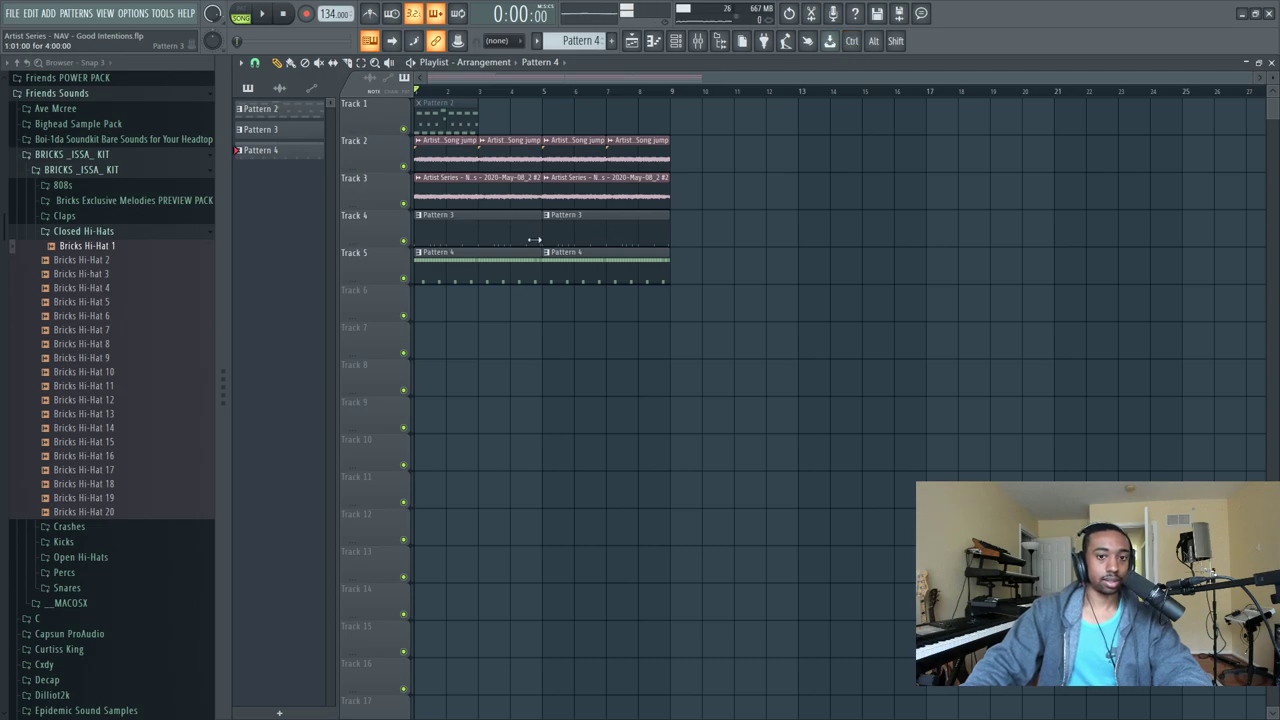
Play the arrangement and rebalance the mixer faders of melody tracks 1 and 2.
{"action": "key", "text": "space"}
{"action": "left_click_drag", "start_coordinate": [723, 206], "coordinate": [435, 145]}
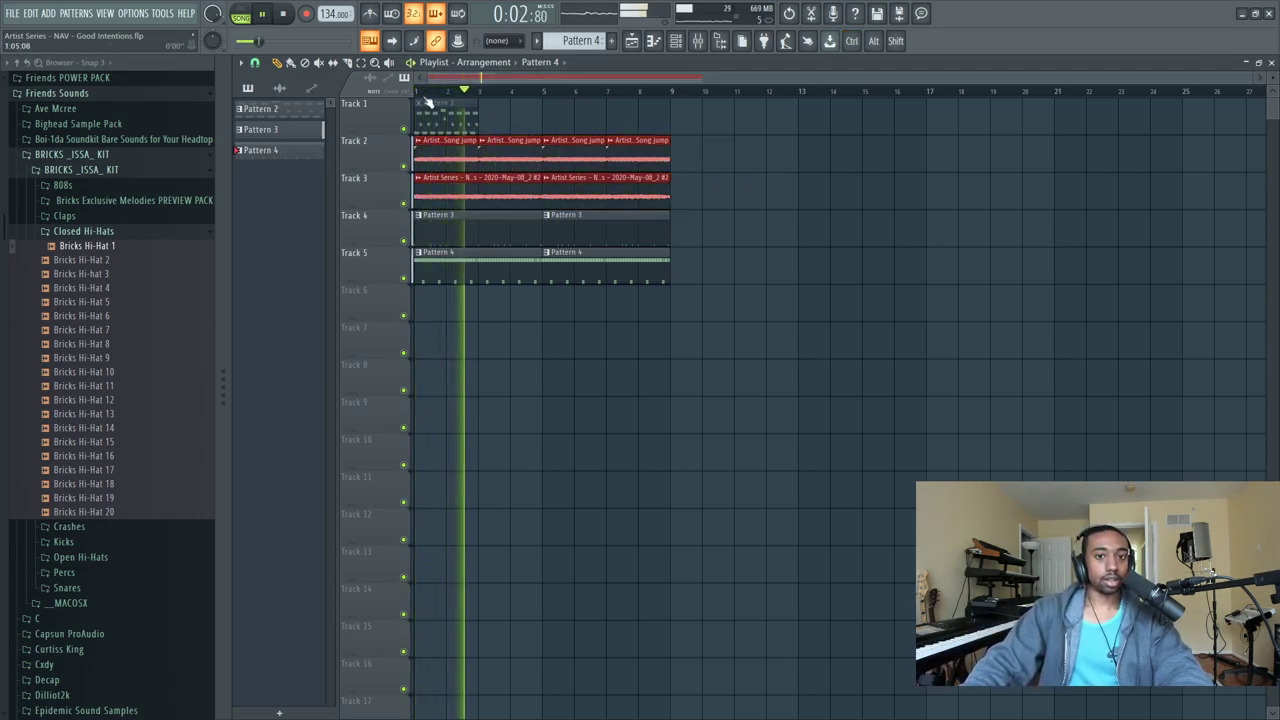
{"action": "scroll", "coordinate": [436, 92], "scroll_direction": "up", "scroll_amount": 3}
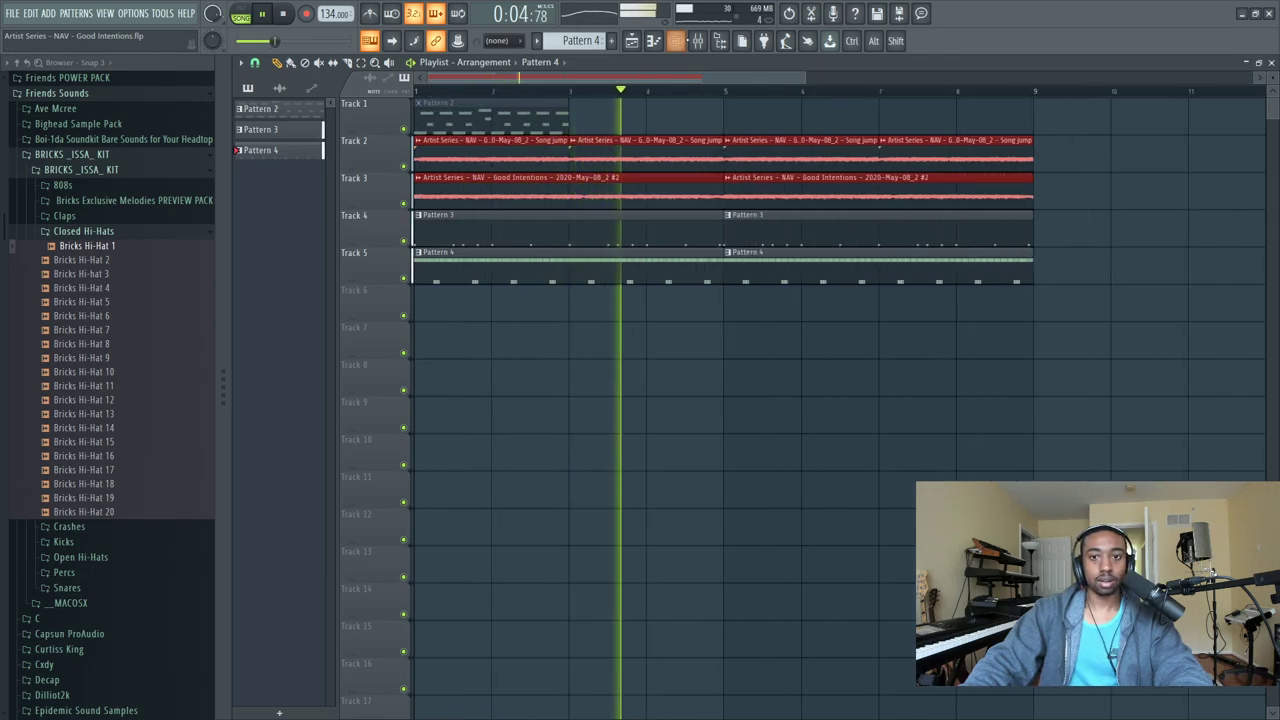
{"action": "left_click", "coordinate": [698, 41]}
{"action": "left_click", "coordinate": [524, 440]}
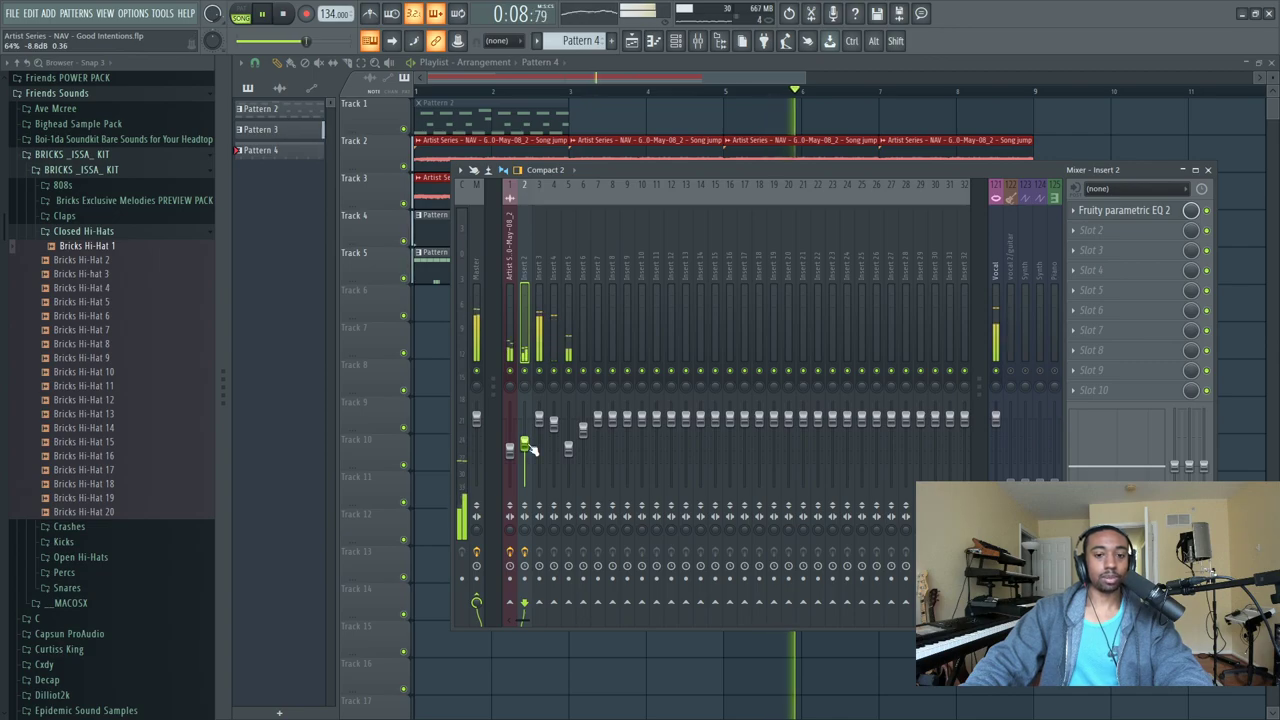
{"action": "mouse_move", "coordinate": [517, 462]}
{"action": "left_mouse_down"}
{"action": "mouse_move", "coordinate": [524, 438]}
{"action": "mouse_move", "coordinate": [510, 453]}
{"action": "left_mouse_up"}
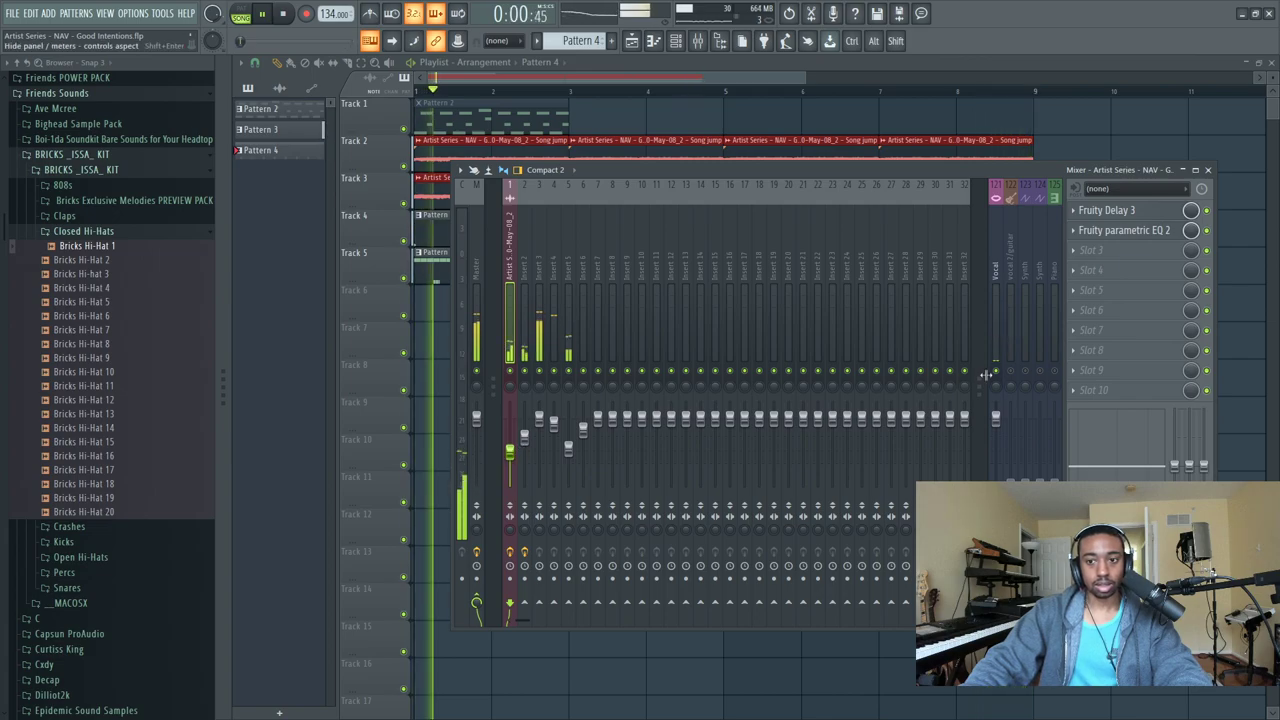
{"action": "key", "text": "F9"}
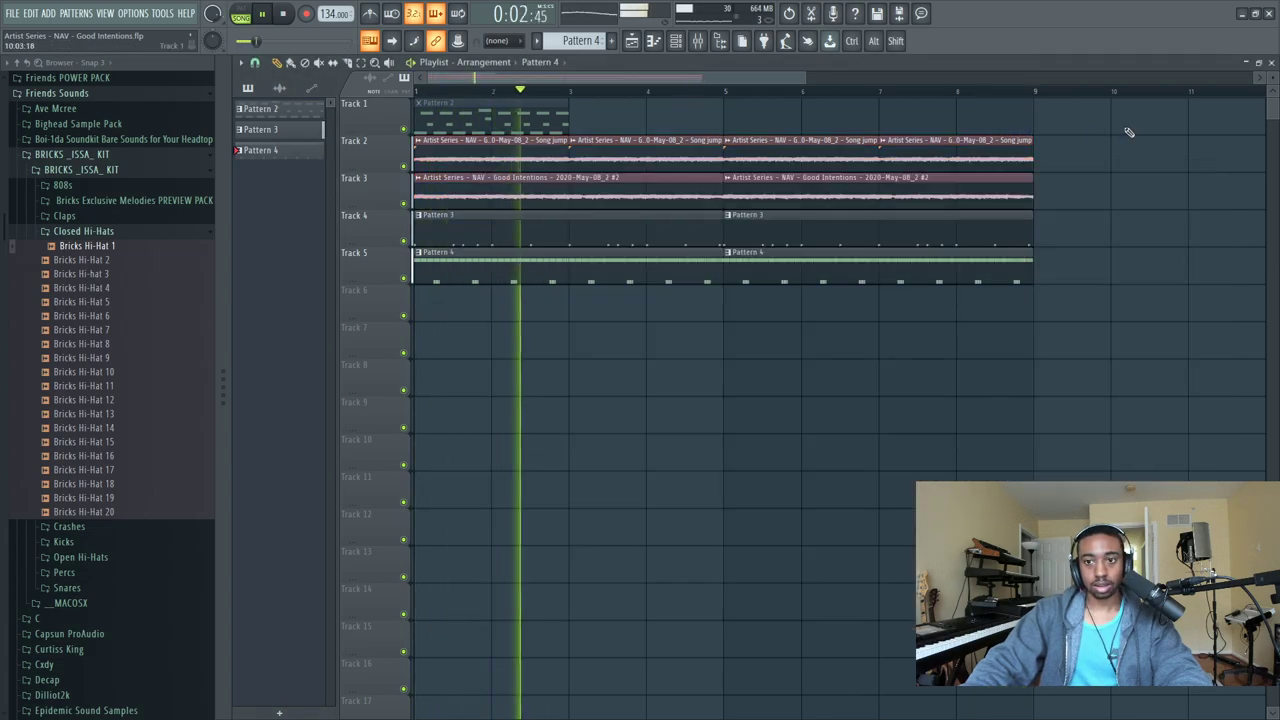
Audition the samples in the BRICKS _ISSA_ KIT Percs folder against the playing beat.
{"action": "left_click", "coordinate": [105, 232]}
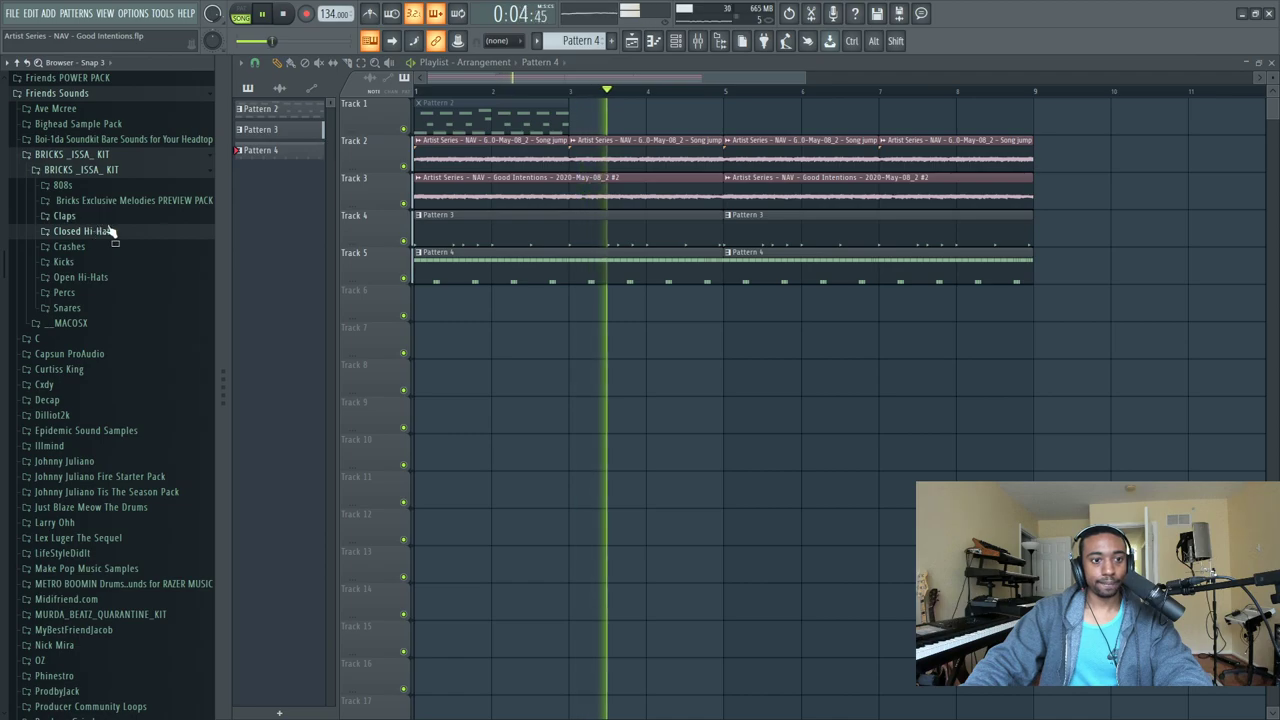
{"action": "left_click", "coordinate": [697, 40]}
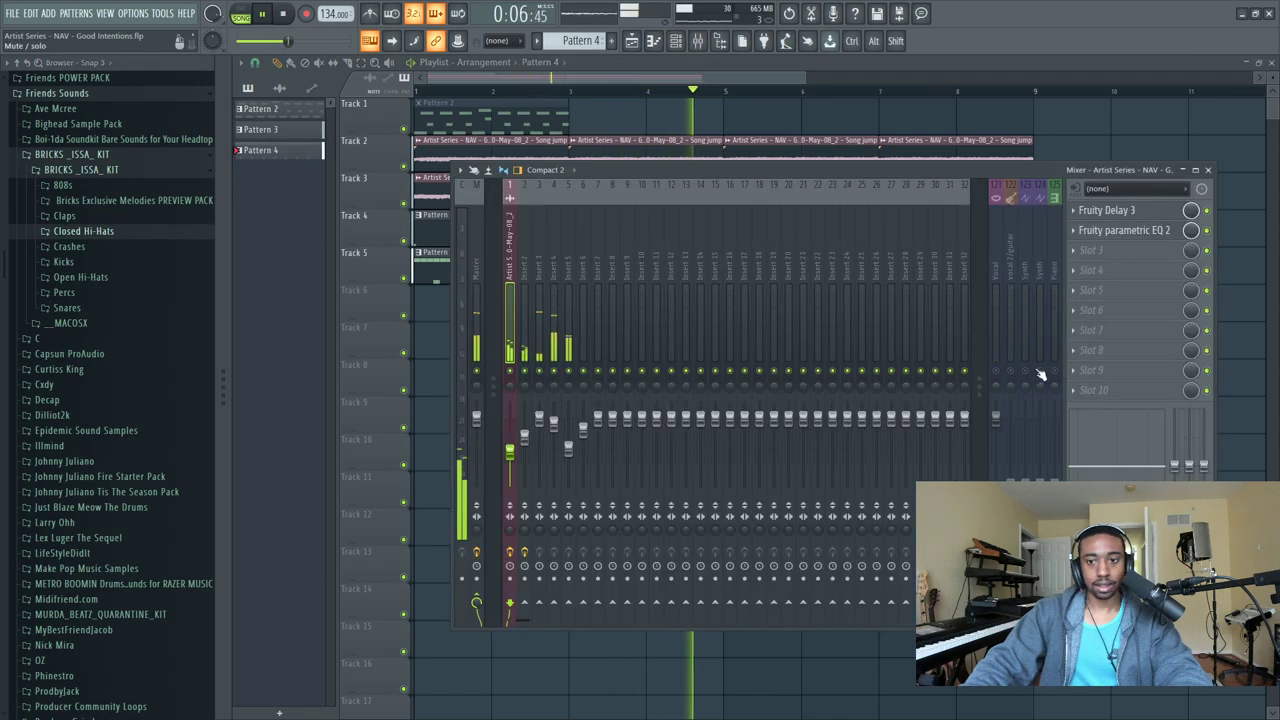
{"action": "left_click", "coordinate": [68, 296]}
{"action": "left_click", "coordinate": [100, 335]}
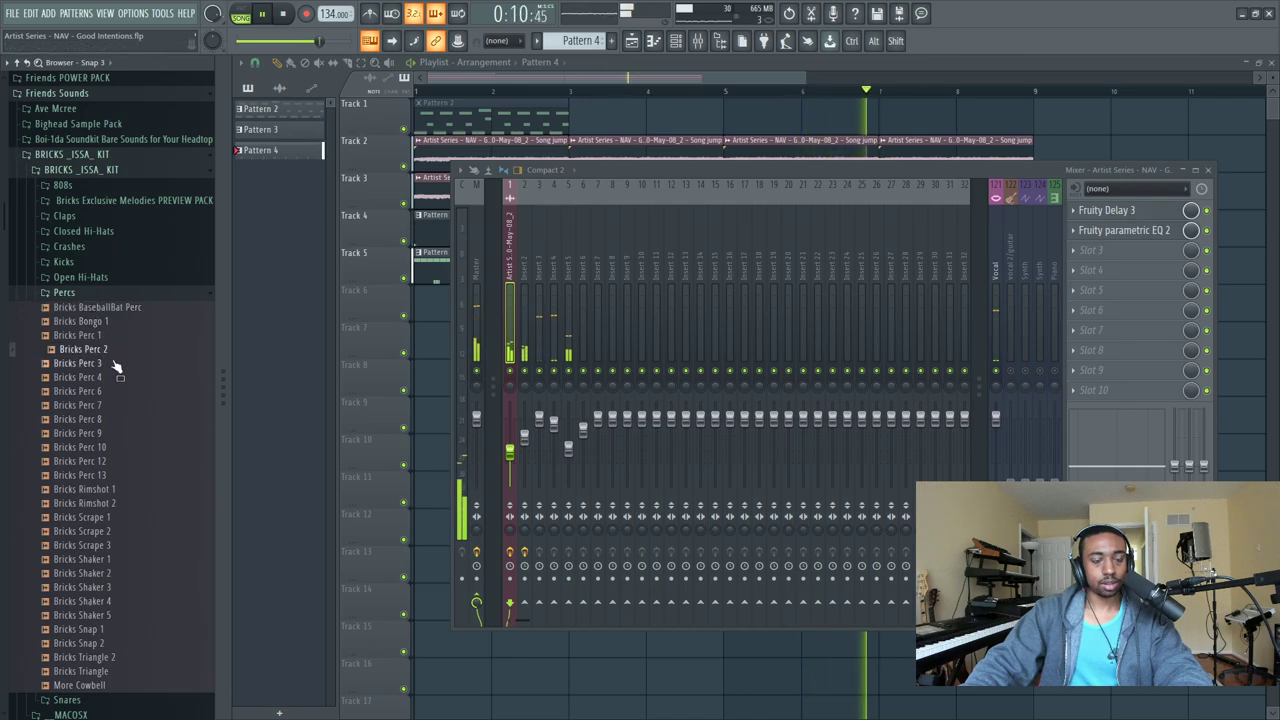
{"action": "left_click", "coordinate": [102, 463]}
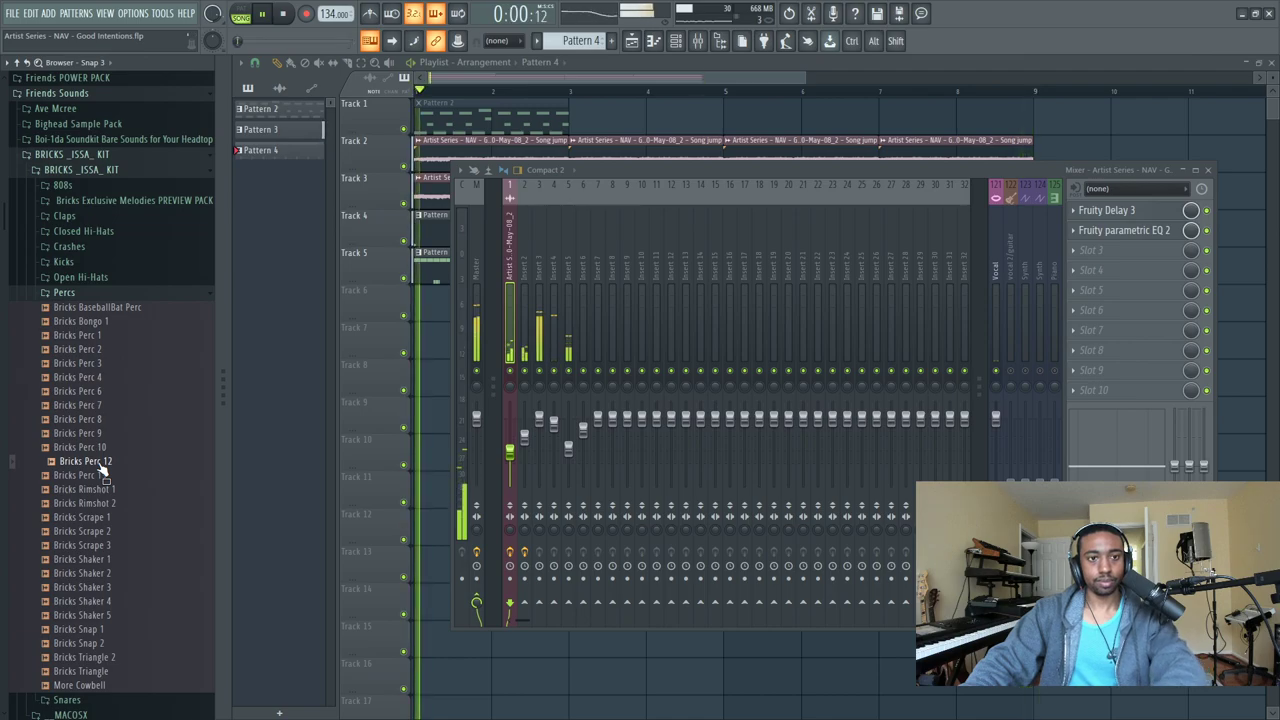
{"action": "left_click", "coordinate": [119, 504]}
{"action": "key", "text": "Up"}
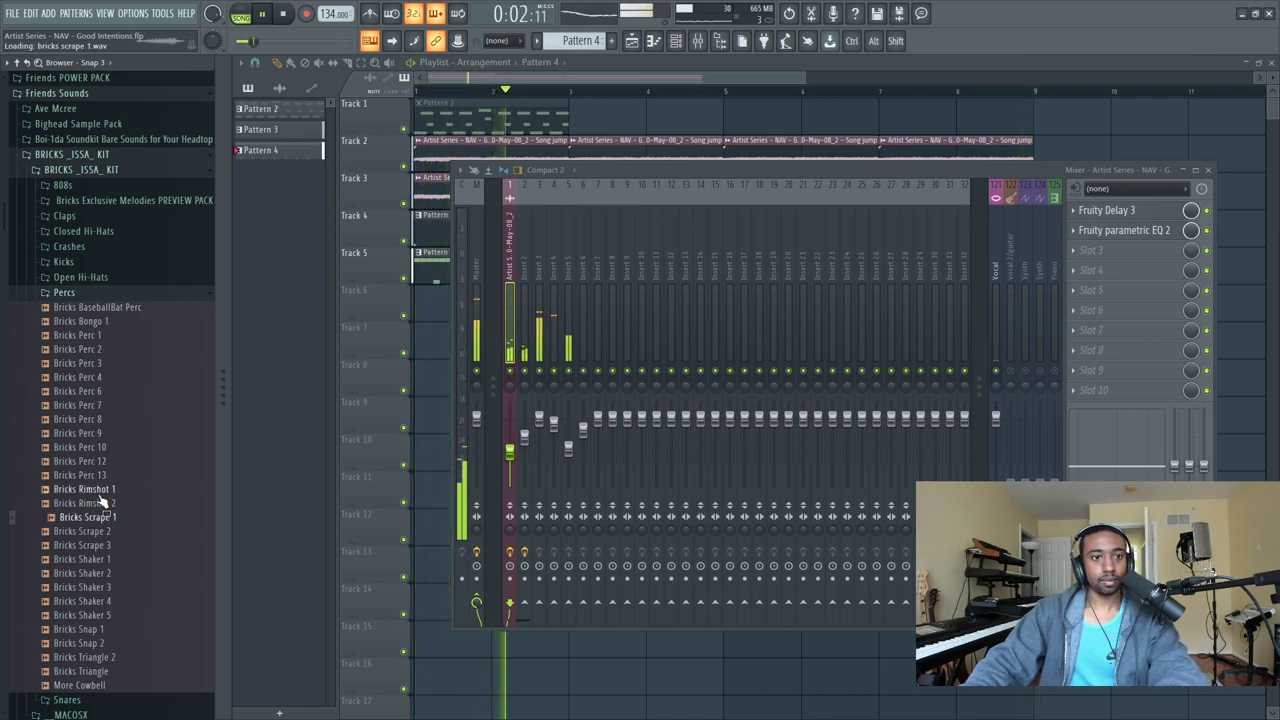
{"action": "key", "text": "Down"}
{"action": "key", "text": "Down"}
{"action": "key", "text": "Down"}
{"action": "key", "text": "Down"}
{"action": "key", "text": "Down"}
{"action": "key", "text": "Down"}
{"action": "key", "text": "Down"}
{"action": "key", "text": "Down"}
{"action": "key", "text": "Down"}
{"action": "key", "text": "Down"}
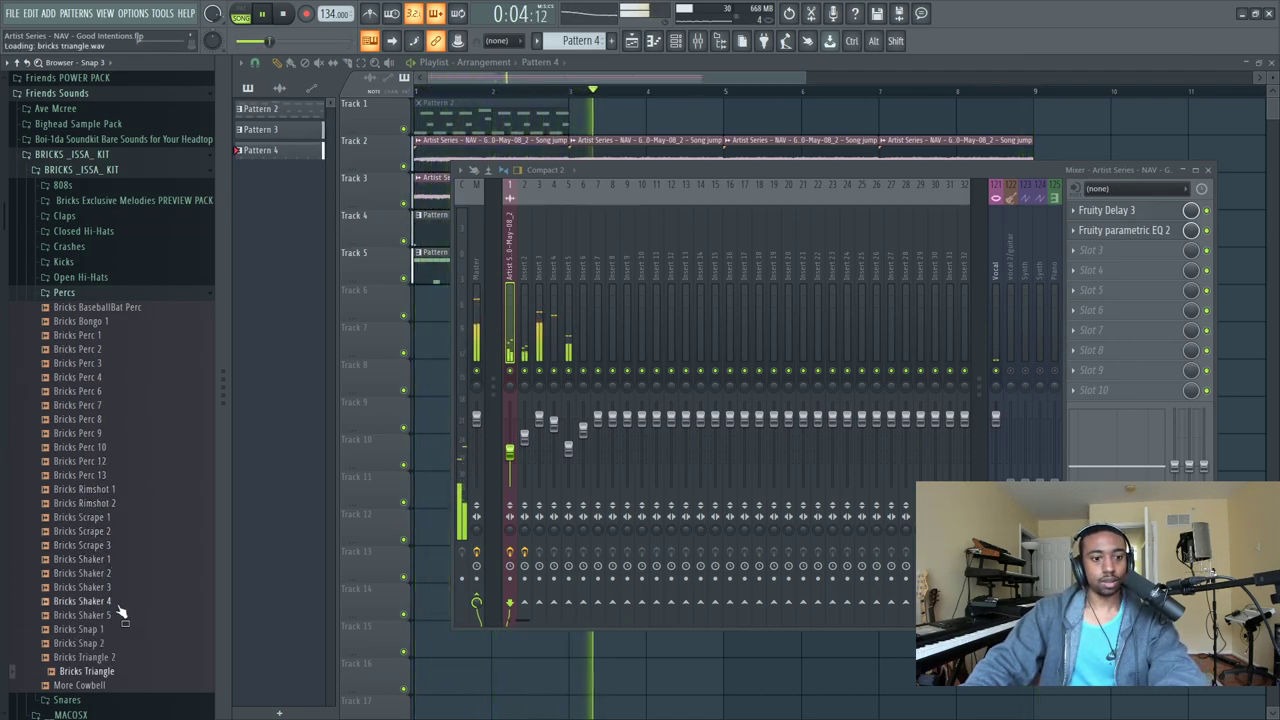
{"action": "left_click", "coordinate": [100, 308]}
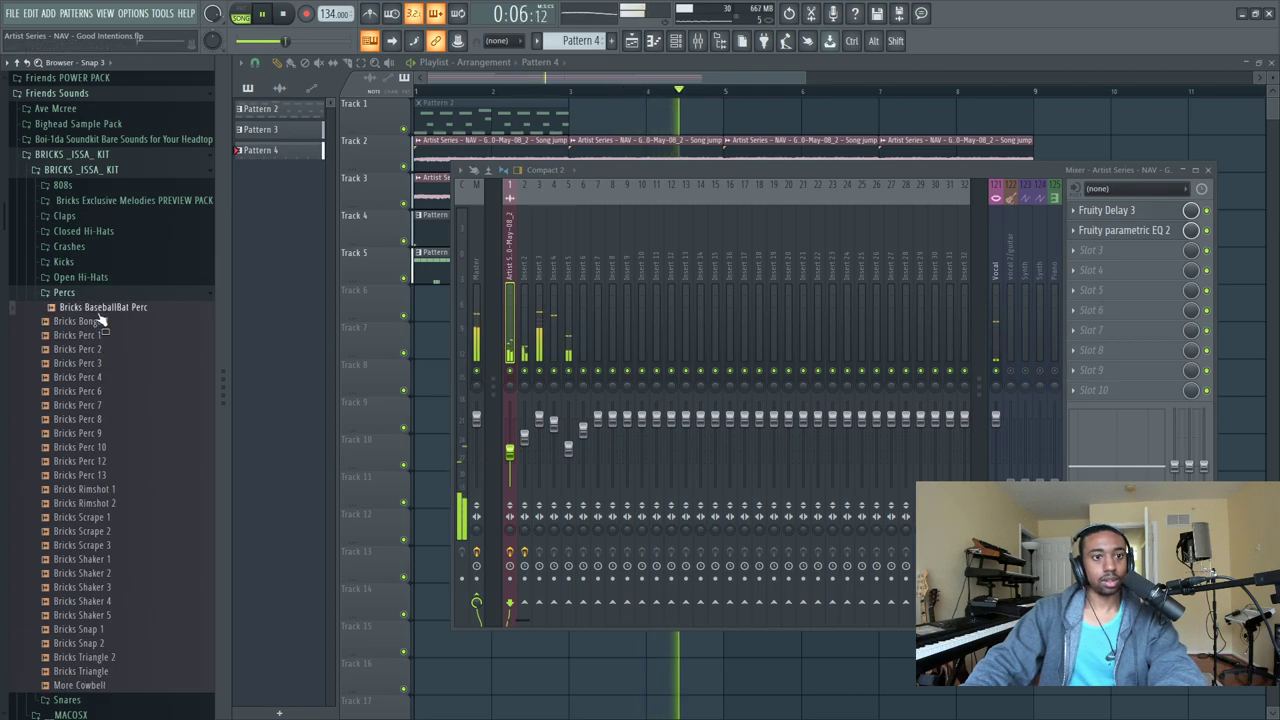
{"action": "left_click", "coordinate": [101, 322]}
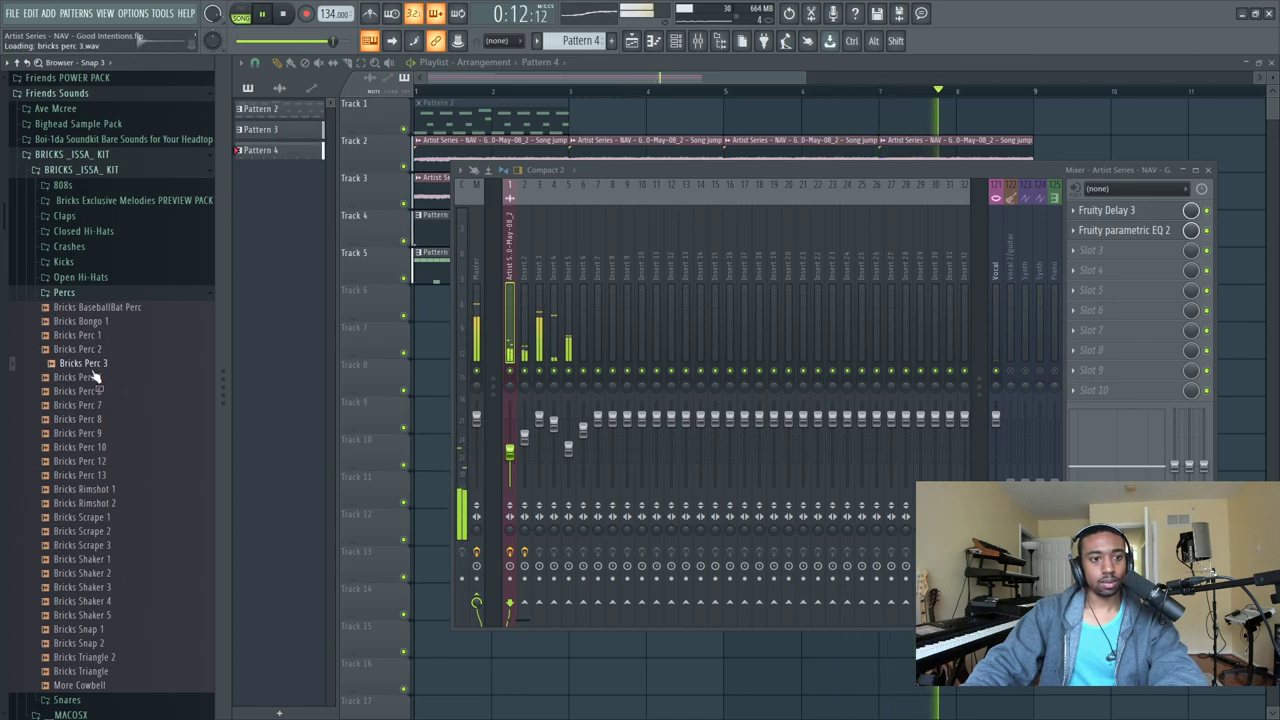
Load Bricks Perc 3 into a new channel on mixer track 6 and switch to the empty Pattern 5.
{"action": "right_click", "coordinate": [94, 372]}
{"action": "left_click", "coordinate": [118, 386]}
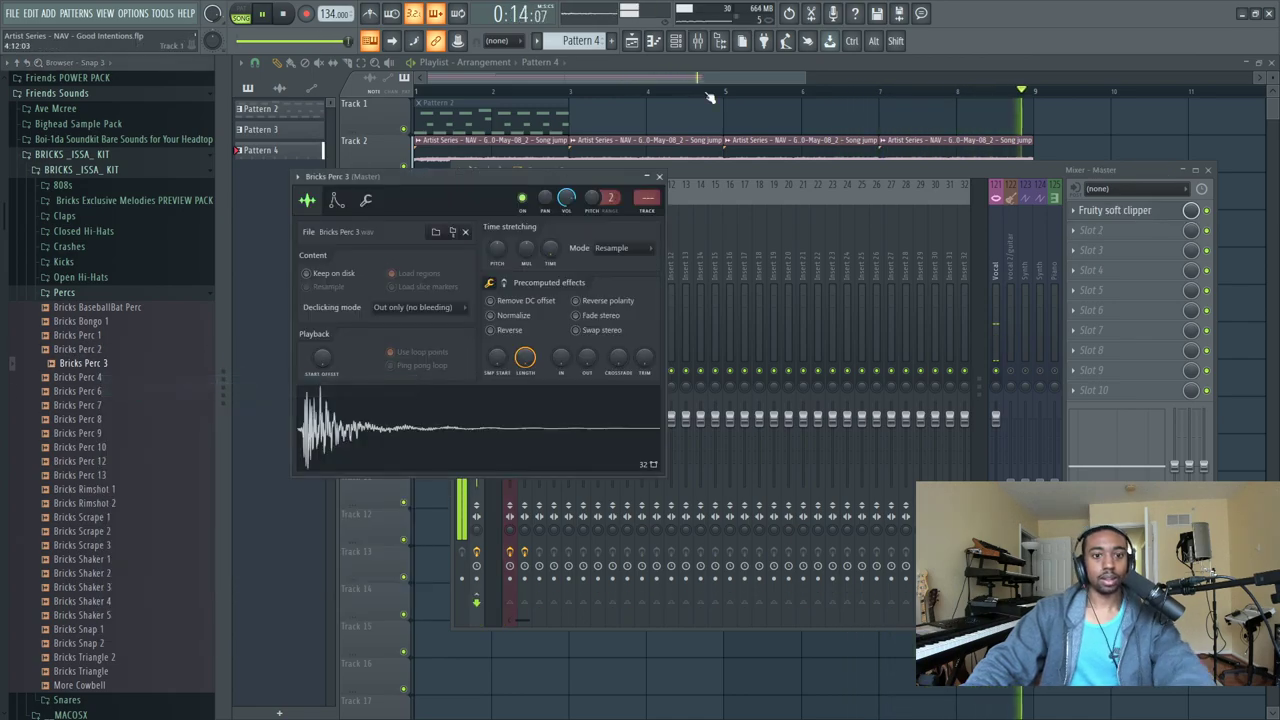
{"action": "left_click", "coordinate": [676, 43]}
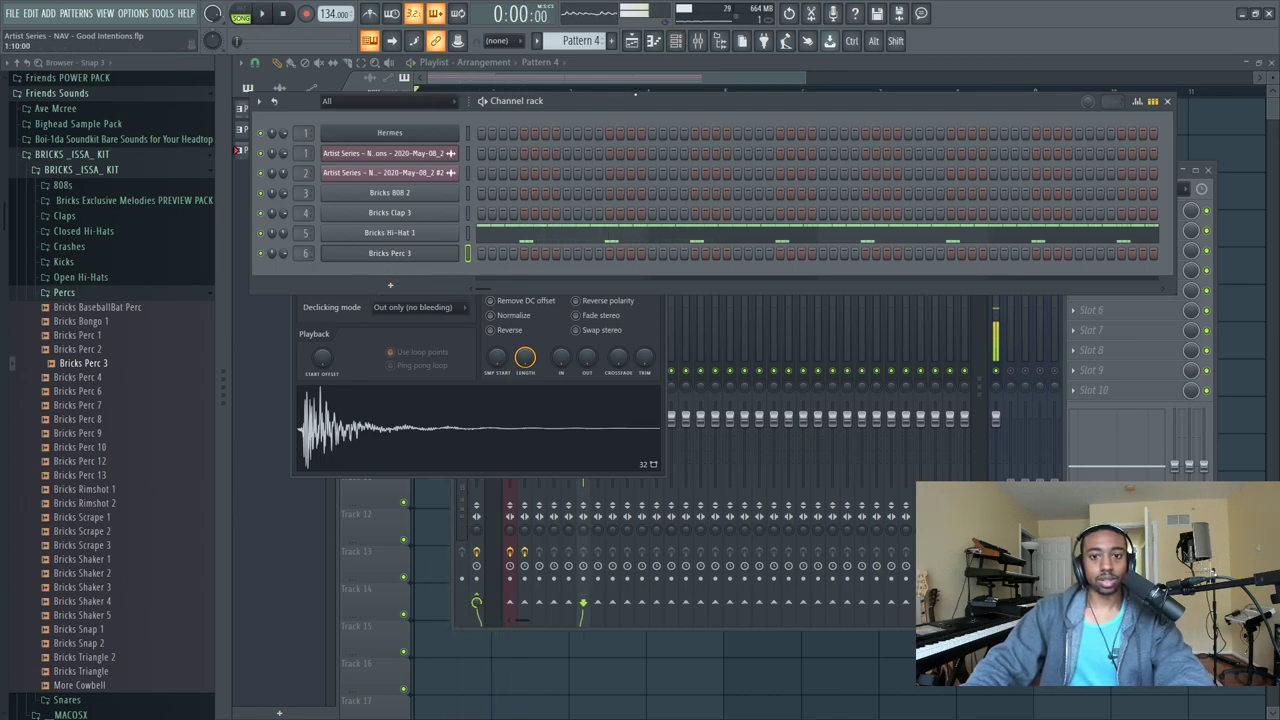
{"action": "key", "text": "space"}
{"action": "scroll", "coordinate": [584, 41], "scroll_direction": "down", "scroll_amount": 1}
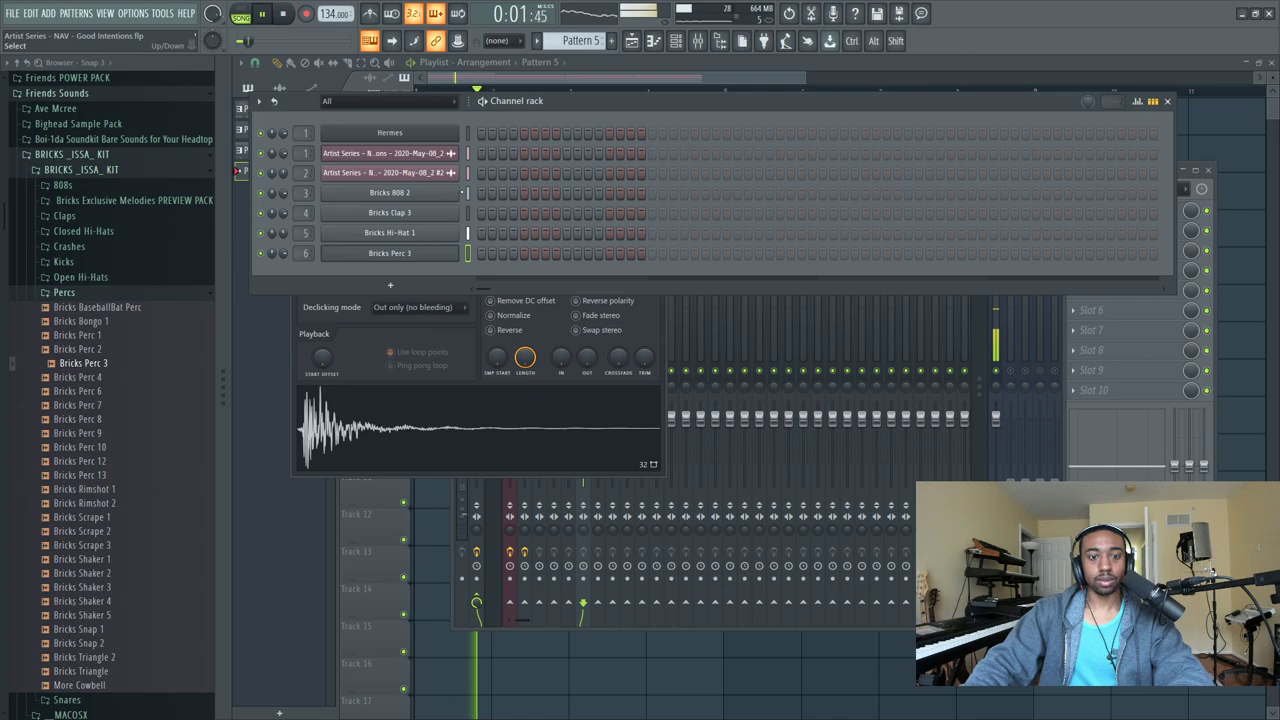
Add a C5 note near the end of bar 1 in Bricks Perc 3's piano roll and raise its velocity.
{"action": "right_click", "coordinate": [435, 253]}
{"action": "left_click", "coordinate": [514, 260]}
{"action": "key", "text": "space"}
{"action": "key", "text": "space"}
{"action": "key", "text": "space"}
{"action": "left_click", "coordinate": [436, 332]}
{"action": "key", "text": "space"}
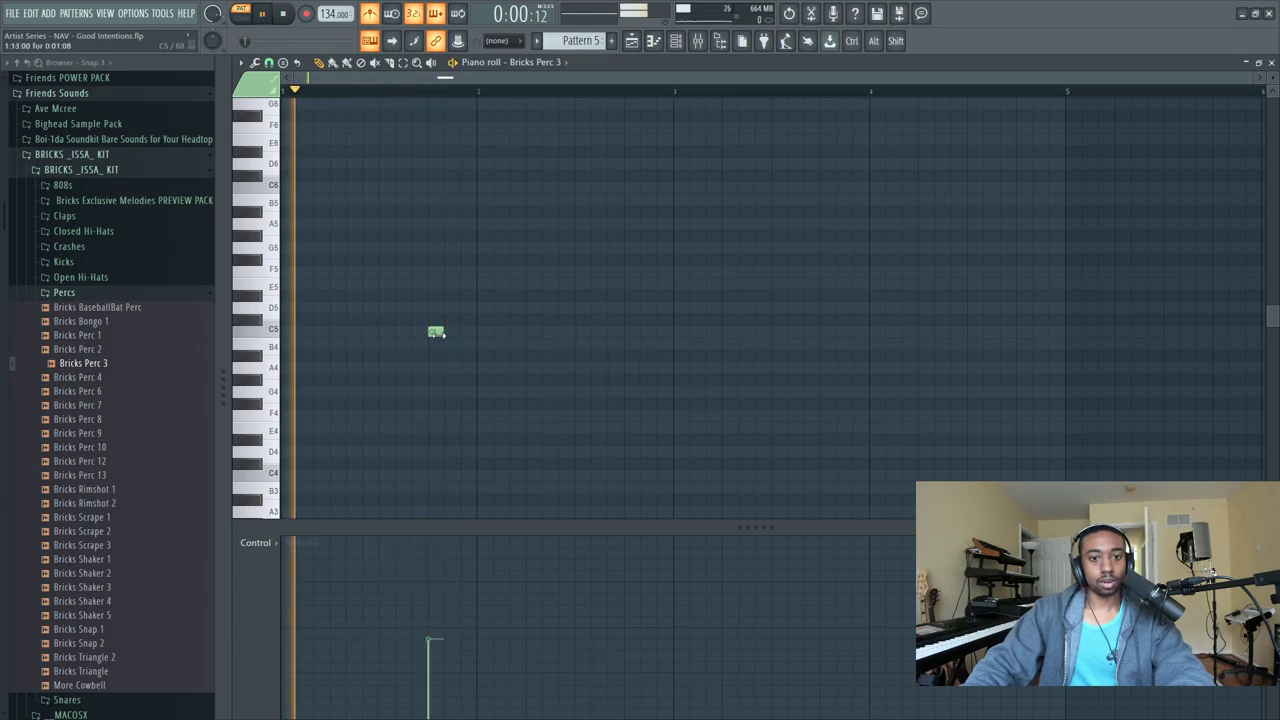
{"action": "left_click_drag", "start_coordinate": [438, 332], "coordinate": [454, 332]}
{"action": "mouse_move", "coordinate": [456, 619]}
{"action": "left_mouse_down"}
{"action": "mouse_move", "coordinate": [457, 594]}
{"action": "mouse_move", "coordinate": [451, 605]}
{"action": "left_mouse_up"}
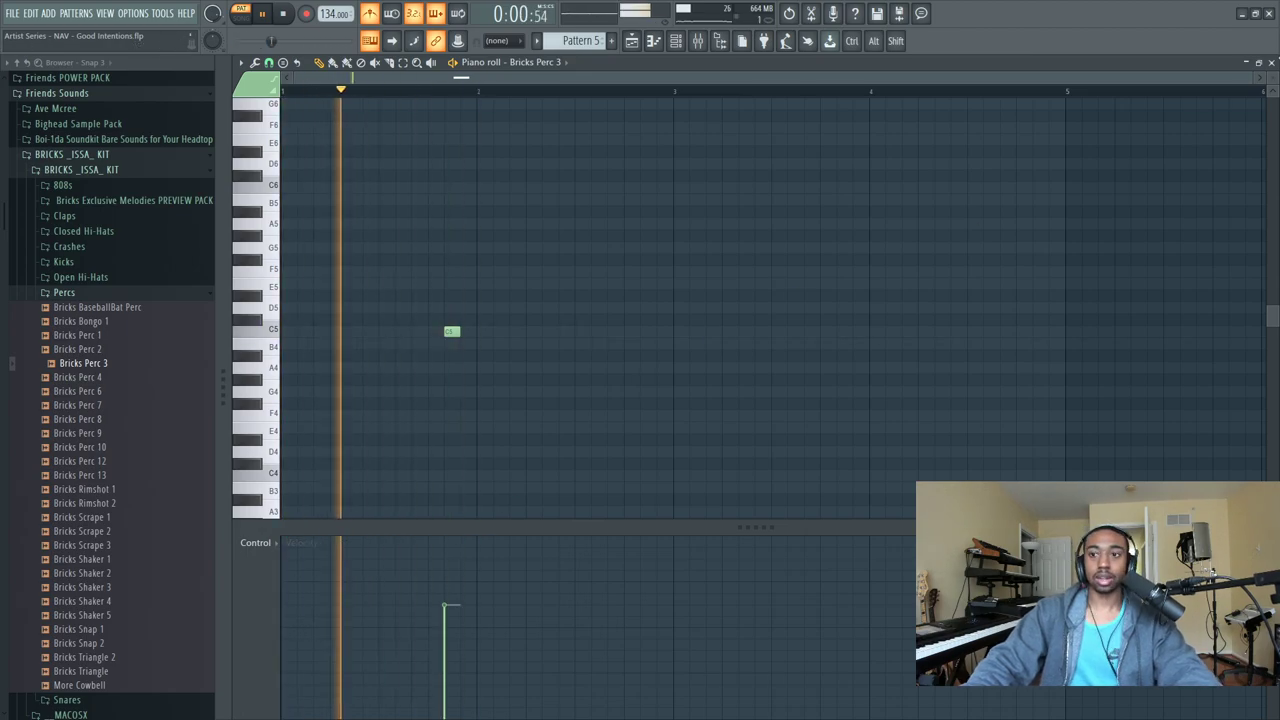
{"action": "left_click", "coordinate": [1270, 62]}
{"action": "key", "text": "F12"}
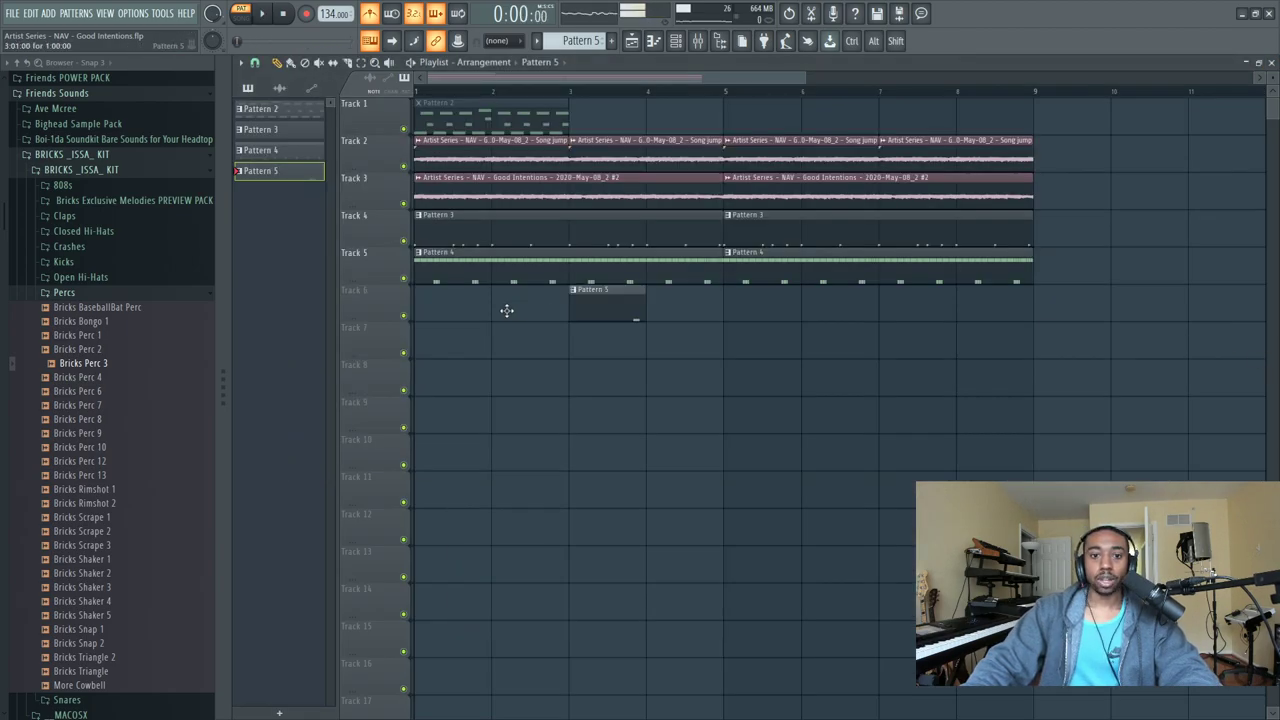
Arrange Pattern 5 clips on playlist track 6 at bars 1, 3, 5 and 7.
{"action": "left_click_drag", "start_coordinate": [516, 309], "coordinate": [425, 307]}
{"action": "key", "text": "space"}
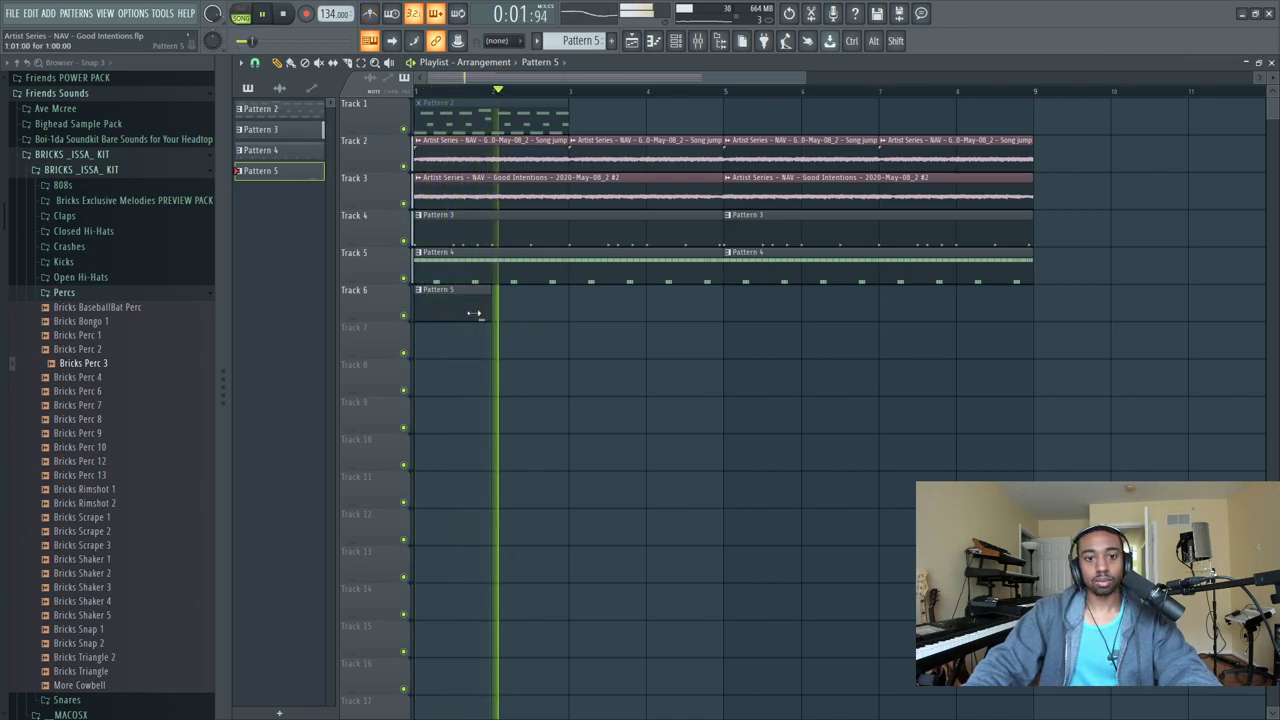
{"action": "left_click_drag", "start_coordinate": [665, 310], "coordinate": [638, 311]}
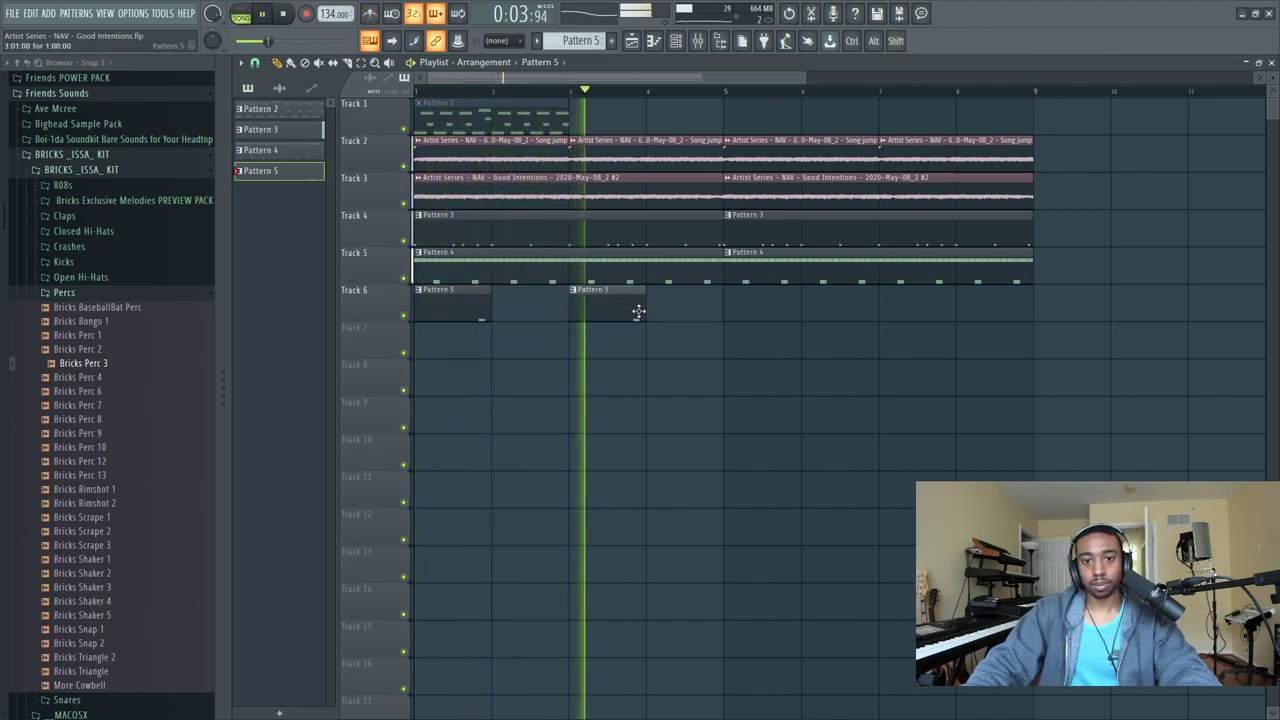
{"action": "left_click", "coordinate": [768, 300]}
{"action": "left_click", "coordinate": [893, 300]}
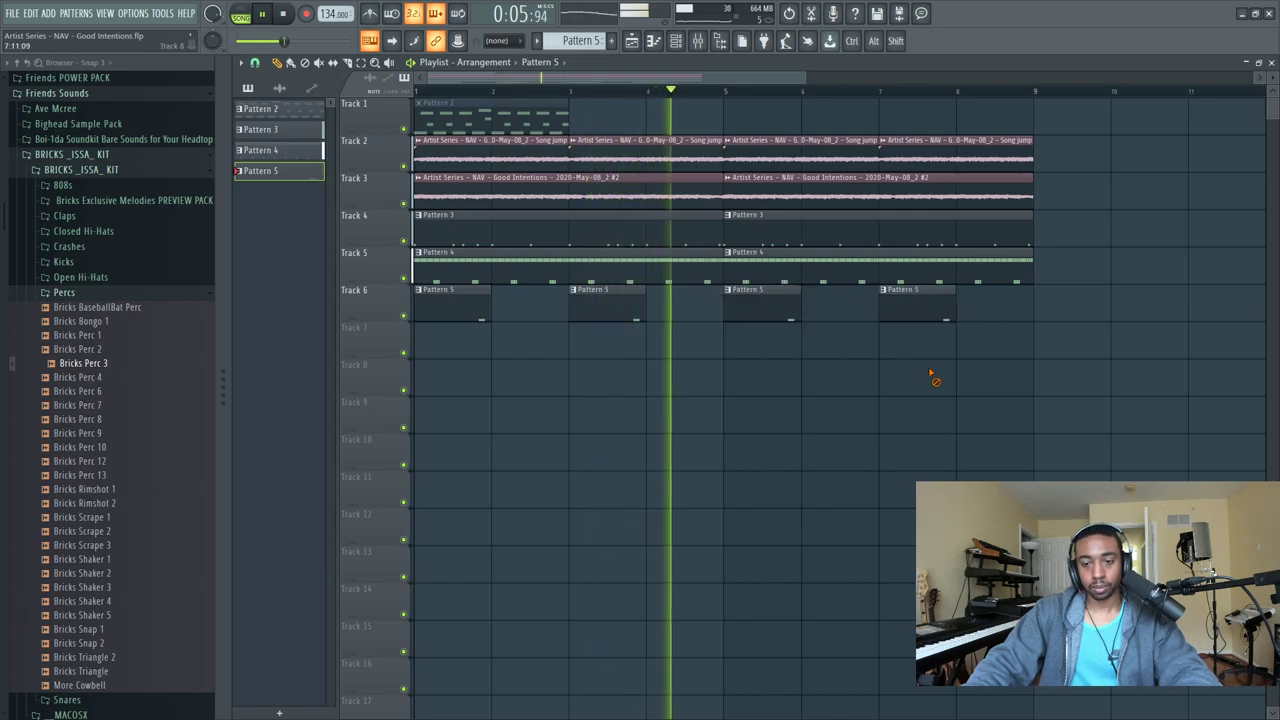
Raise the mixer faders of tracks 1 and 5 during playback, setting track 1 to about -8.4 dB.
{"action": "left_click", "coordinate": [697, 41]}
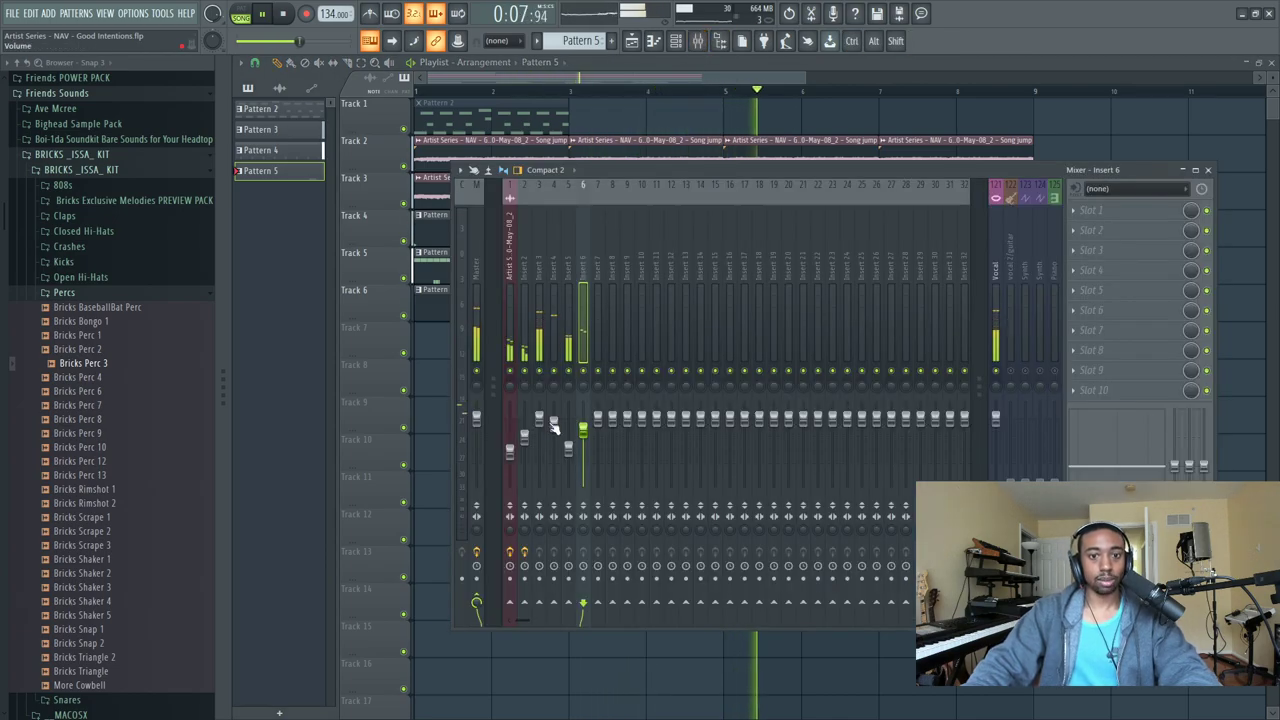
{"action": "left_click", "coordinate": [512, 450]}
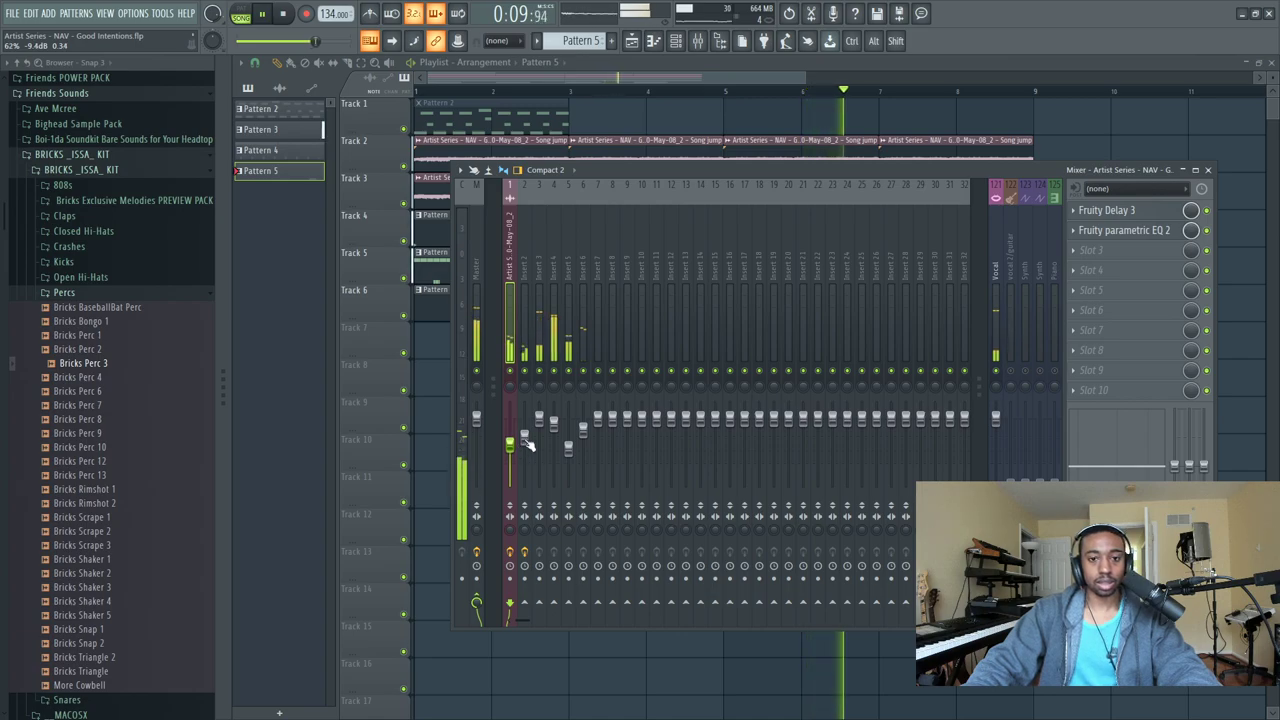
{"action": "left_click", "coordinate": [570, 448]}
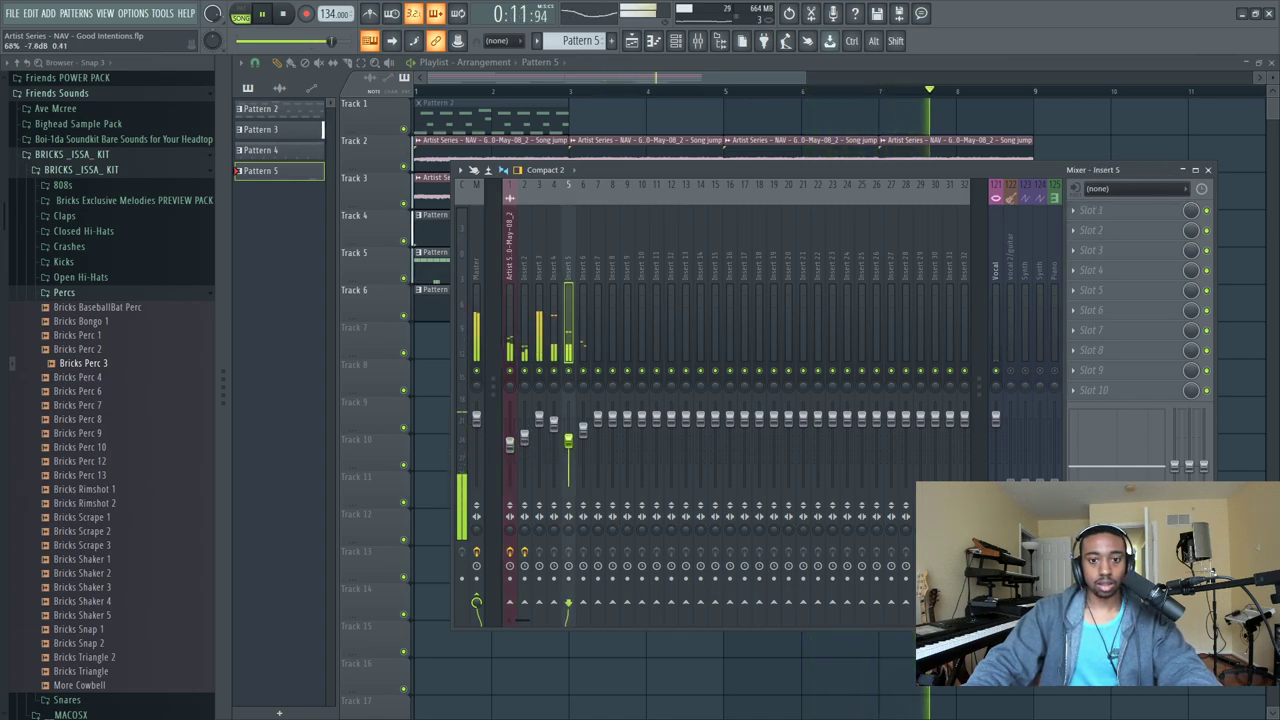
{"action": "left_click", "coordinate": [512, 440]}
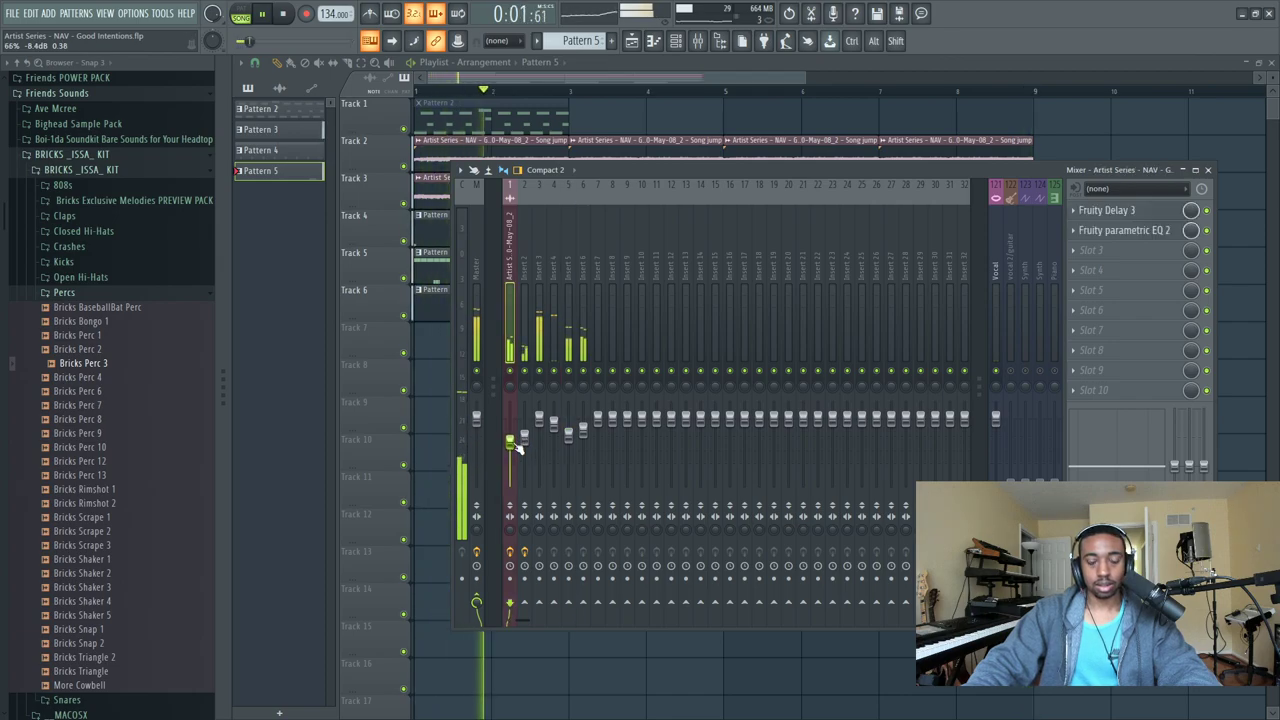
{"action": "key", "text": "space"}
{"action": "key", "text": "F9"}
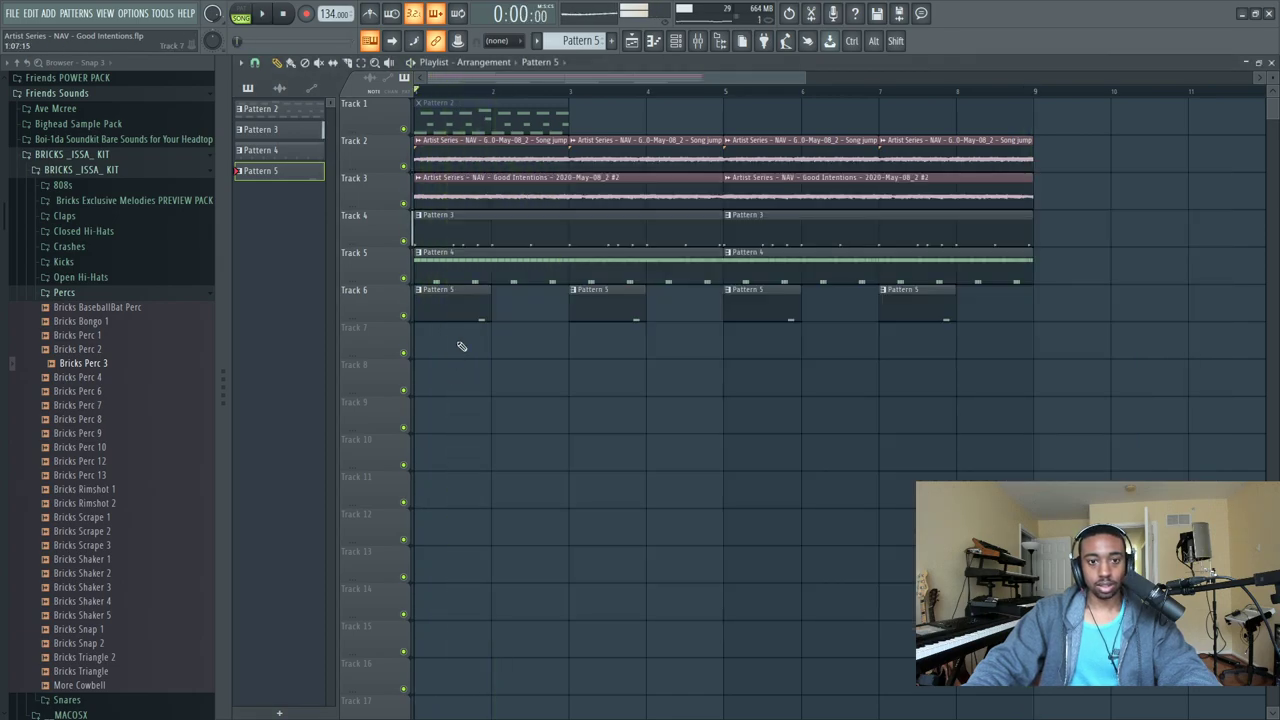
Delete the Pattern 3 clip at bar 1 and duplicate the remaining eight-bar arrangement on tracks 2 to 6 starting at bar 9.
{"action": "right_click", "coordinate": [494, 232]}
{"action": "key", "text": "space"}
{"action": "left_click_drag", "start_coordinate": [978, 358], "coordinate": [427, 159]}
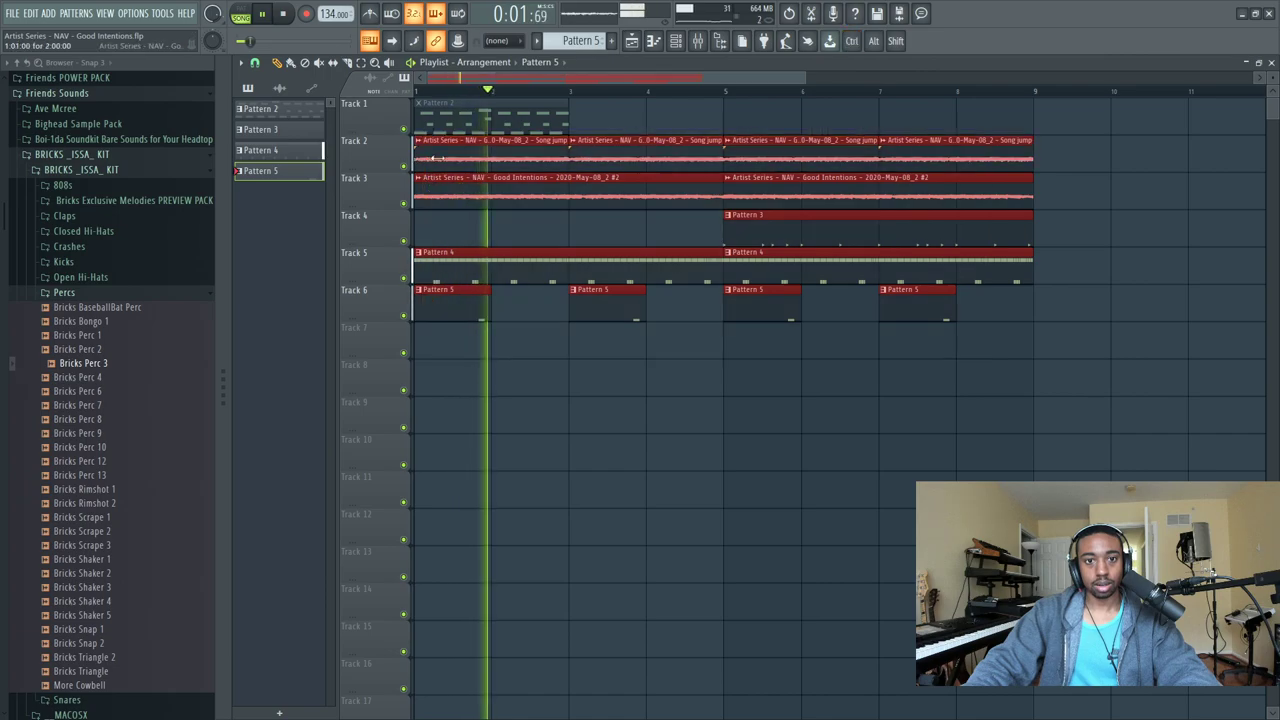
{"action": "key", "text": "ctrl+b"}
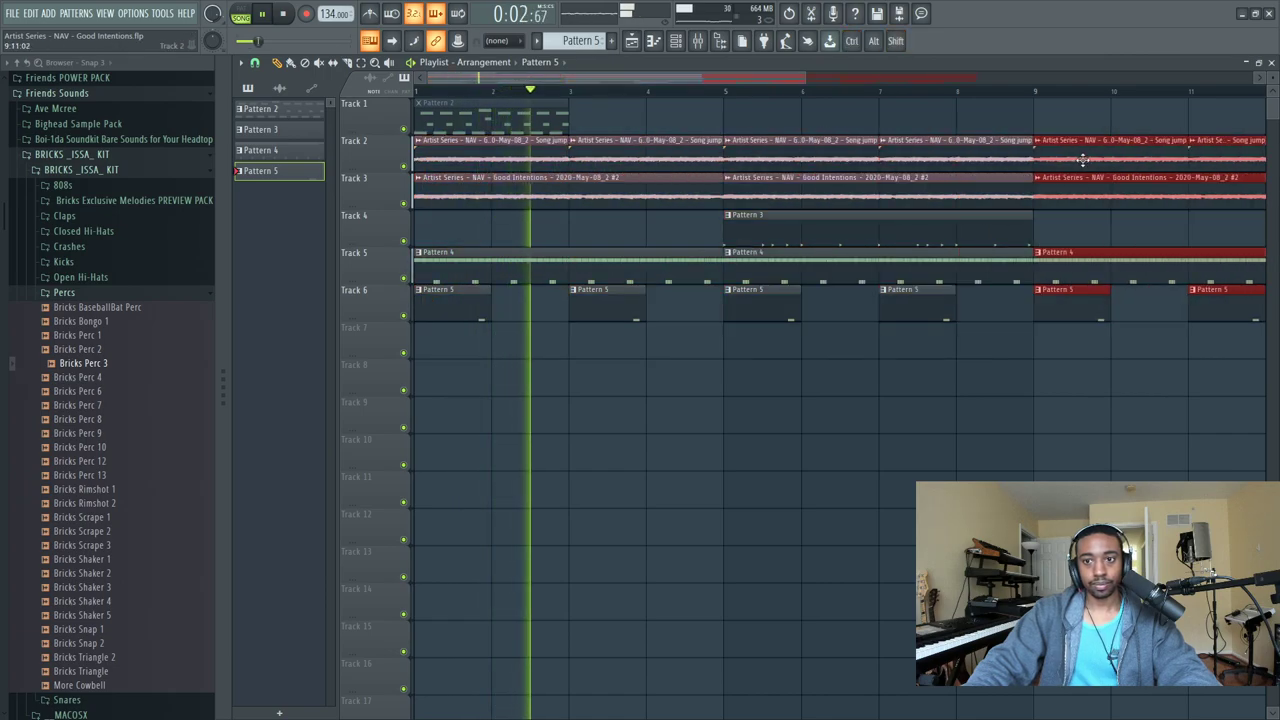
Delete the first Pattern 4 clip and replace track 2's melody clip at bar 3 by extending the first melody clip to bar 5.
{"action": "right_click", "coordinate": [600, 270]}
{"action": "left_click", "coordinate": [591, 262], "text": "ctrl"}
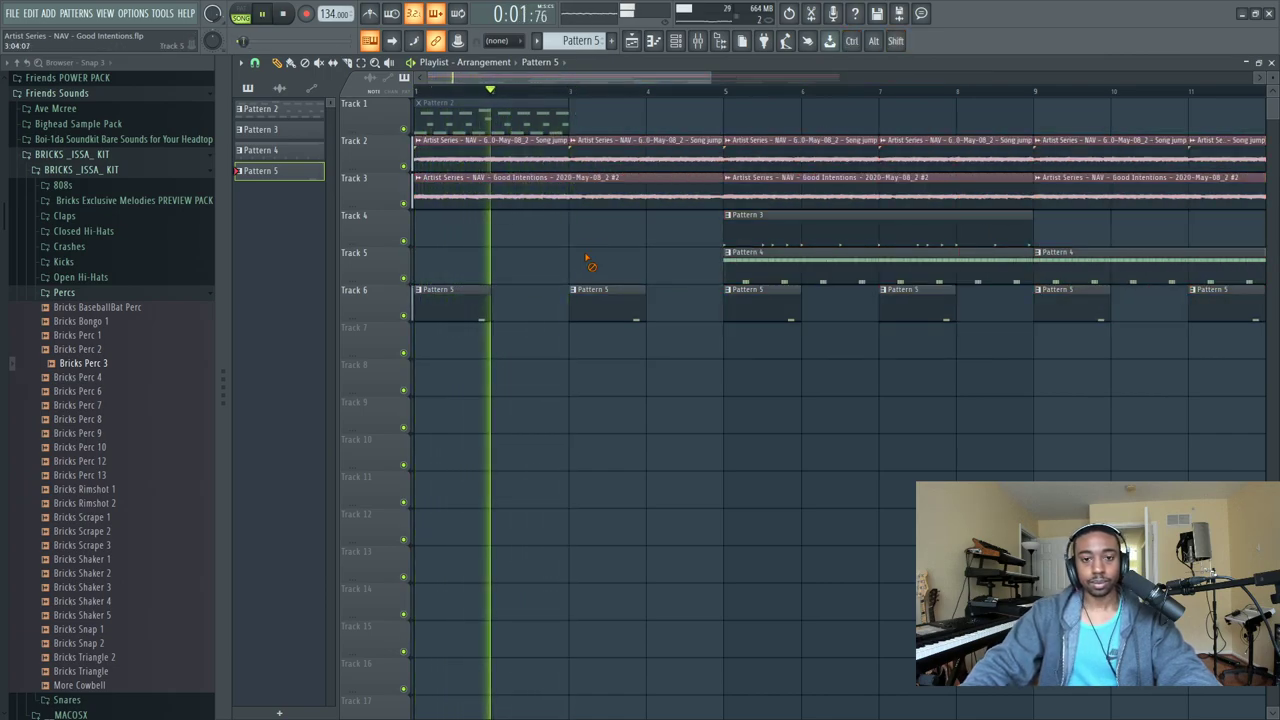
{"action": "left_click", "coordinate": [608, 157], "text": "ctrl"}
{"action": "key", "text": "space"}
{"action": "right_click", "coordinate": [608, 157]}
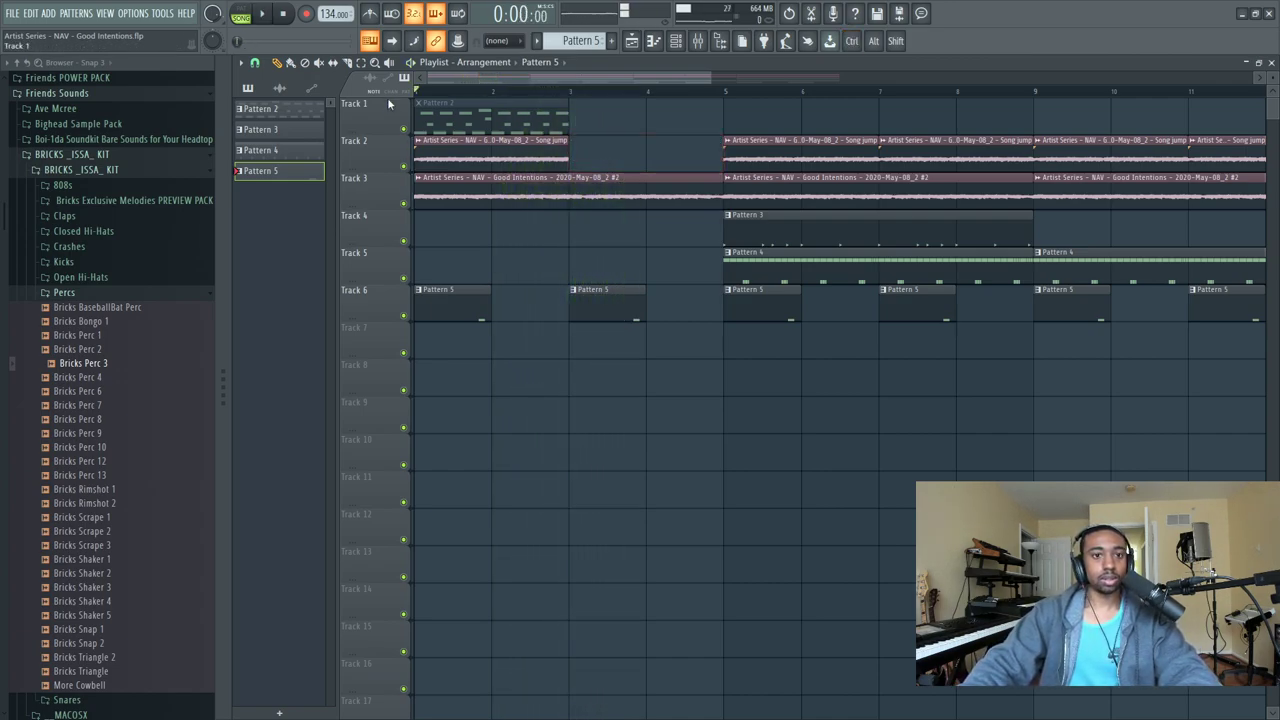
{"action": "left_click_drag", "start_coordinate": [568, 152], "coordinate": [724, 152]}
{"action": "key", "text": "space"}
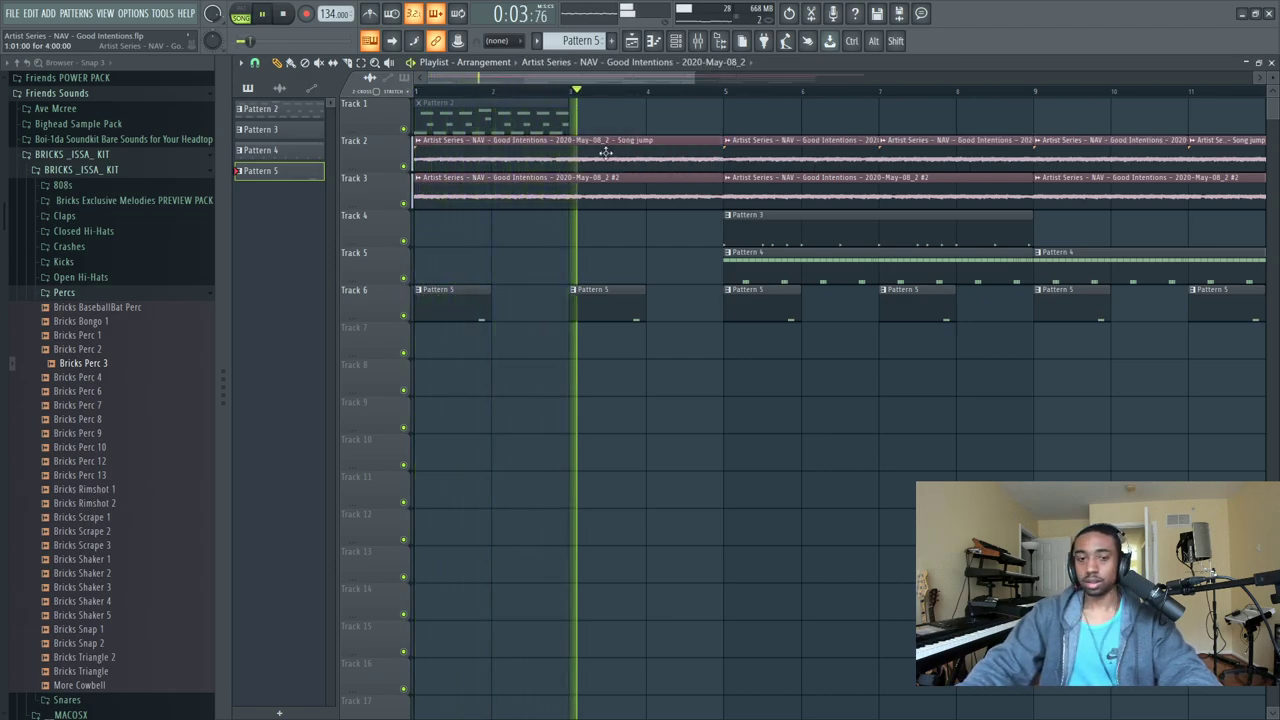
Try the intro without track 3's first melody clip during playback and undo the deletion.
{"action": "right_click", "coordinate": [604, 186]}
{"action": "key", "text": "space"}
{"action": "key", "text": "space"}
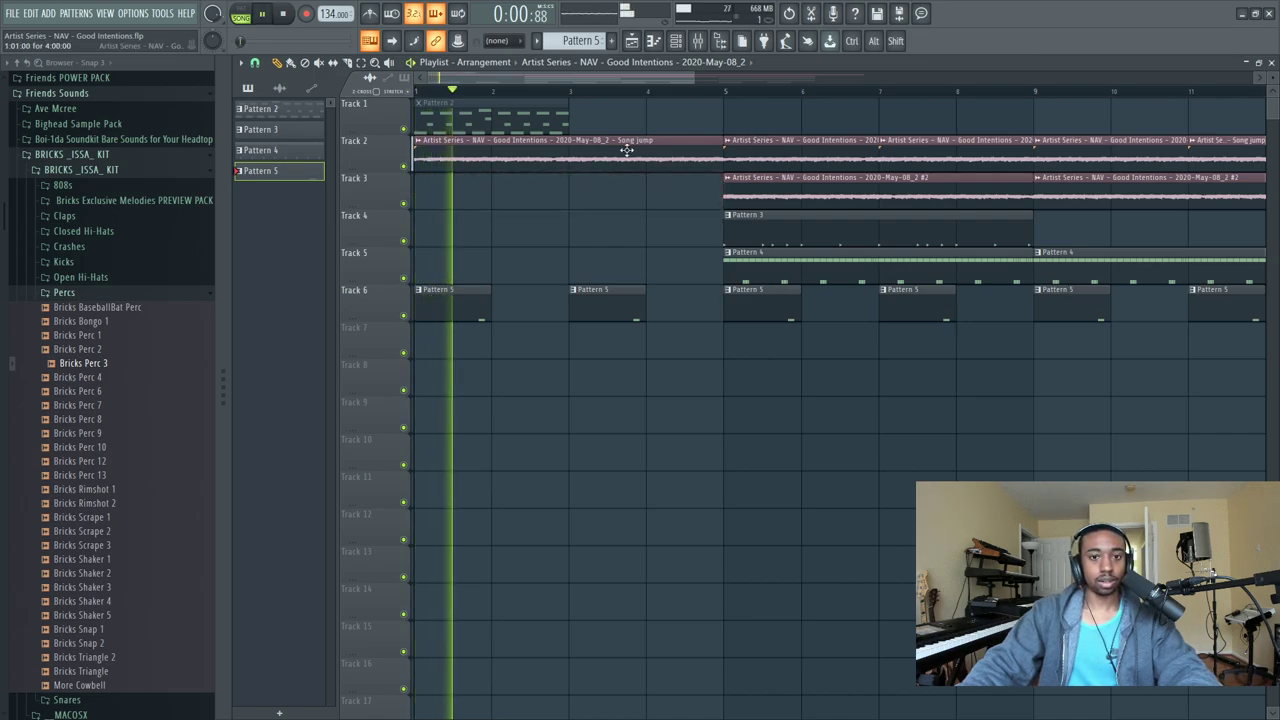
{"action": "key", "text": "ctrl+z"}
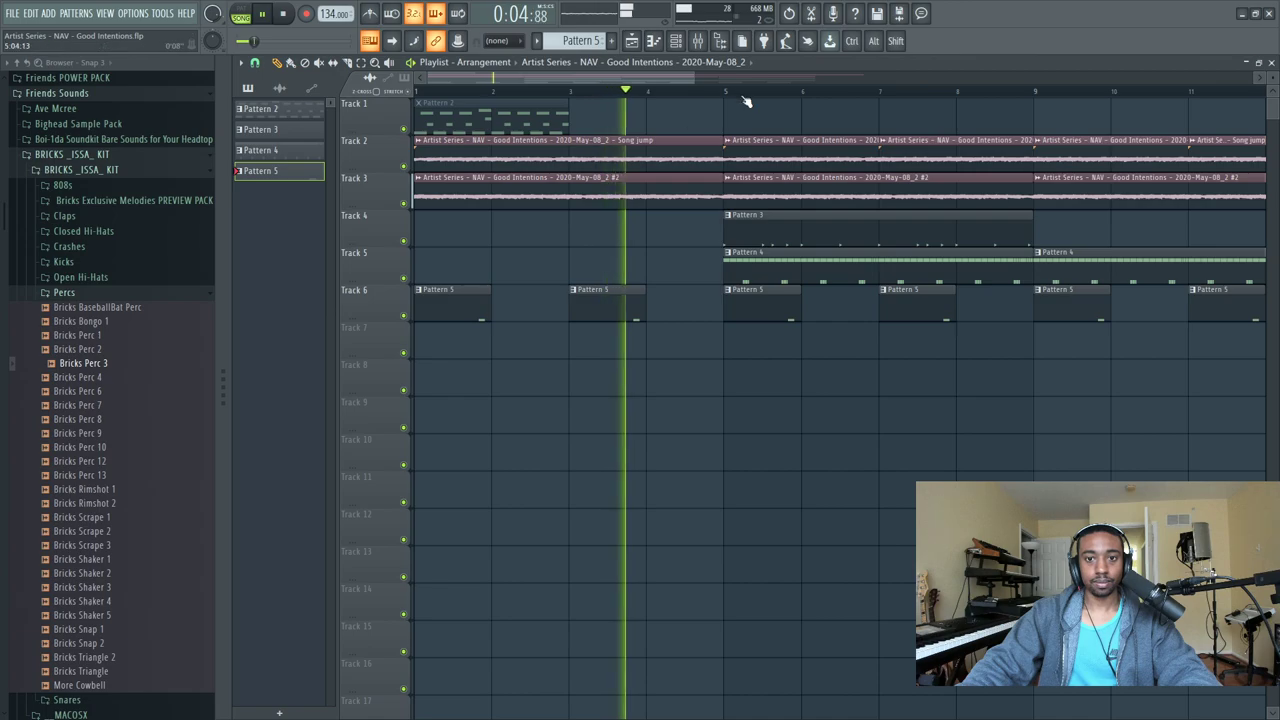
Make the first melody clip on track 2 unique and keep two-bar melody clips from bar 5 to bar 17.
{"action": "scroll", "coordinate": [740, 95], "scroll_direction": "down", "scroll_amount": 2}
{"action": "scroll", "coordinate": [737, 91], "scroll_direction": "down", "scroll_amount": 1}
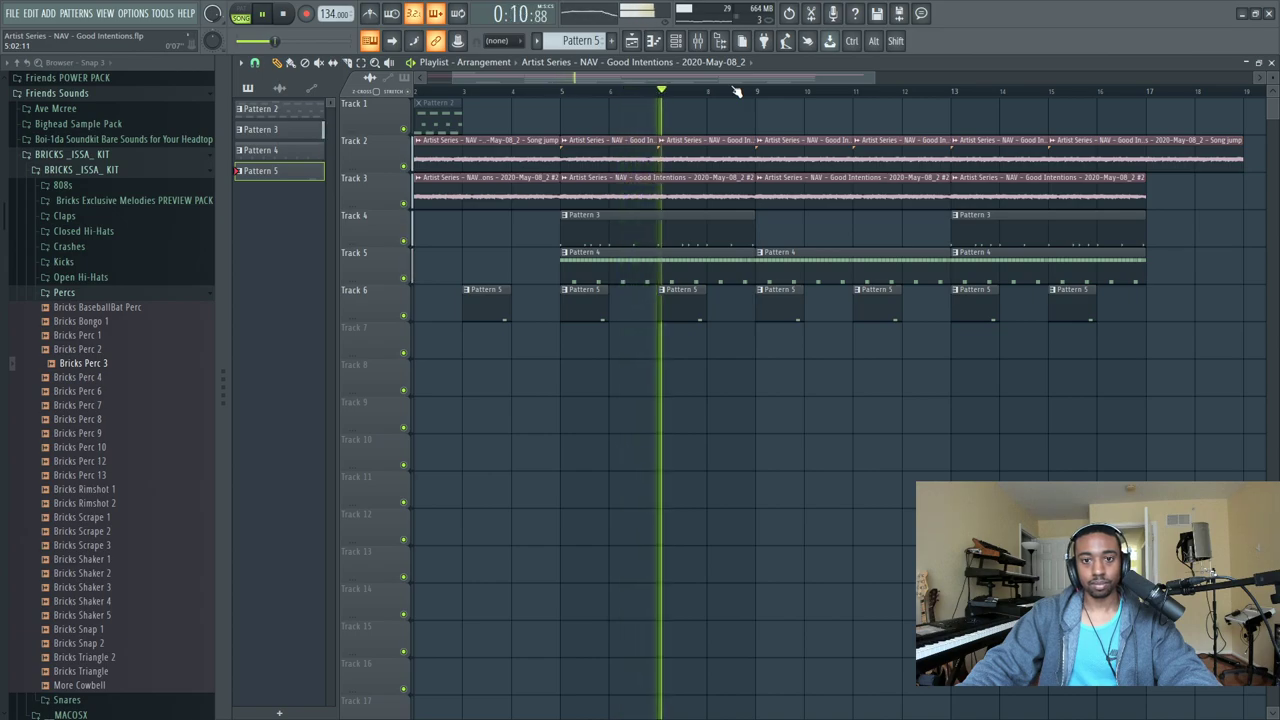
{"action": "key", "text": "space"}
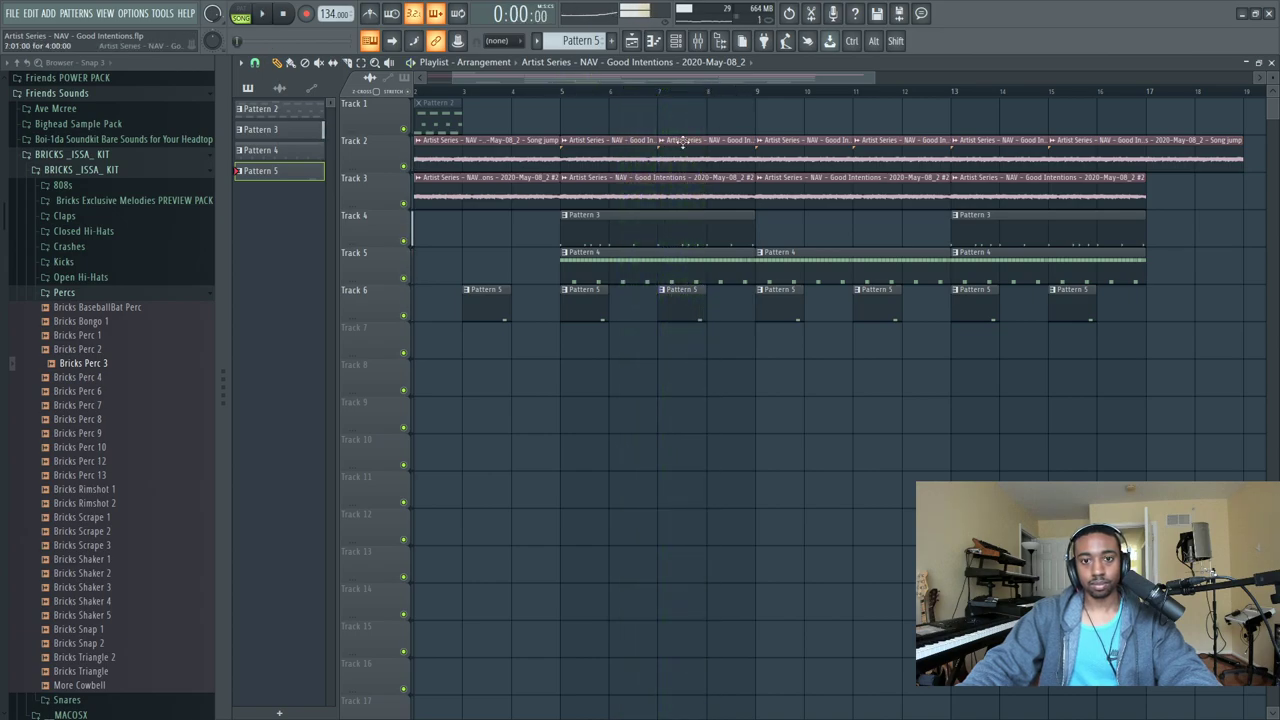
{"action": "left_click", "coordinate": [523, 153], "text": "ctrl"}
{"action": "left_click", "coordinate": [620, 147], "text": "ctrl"}
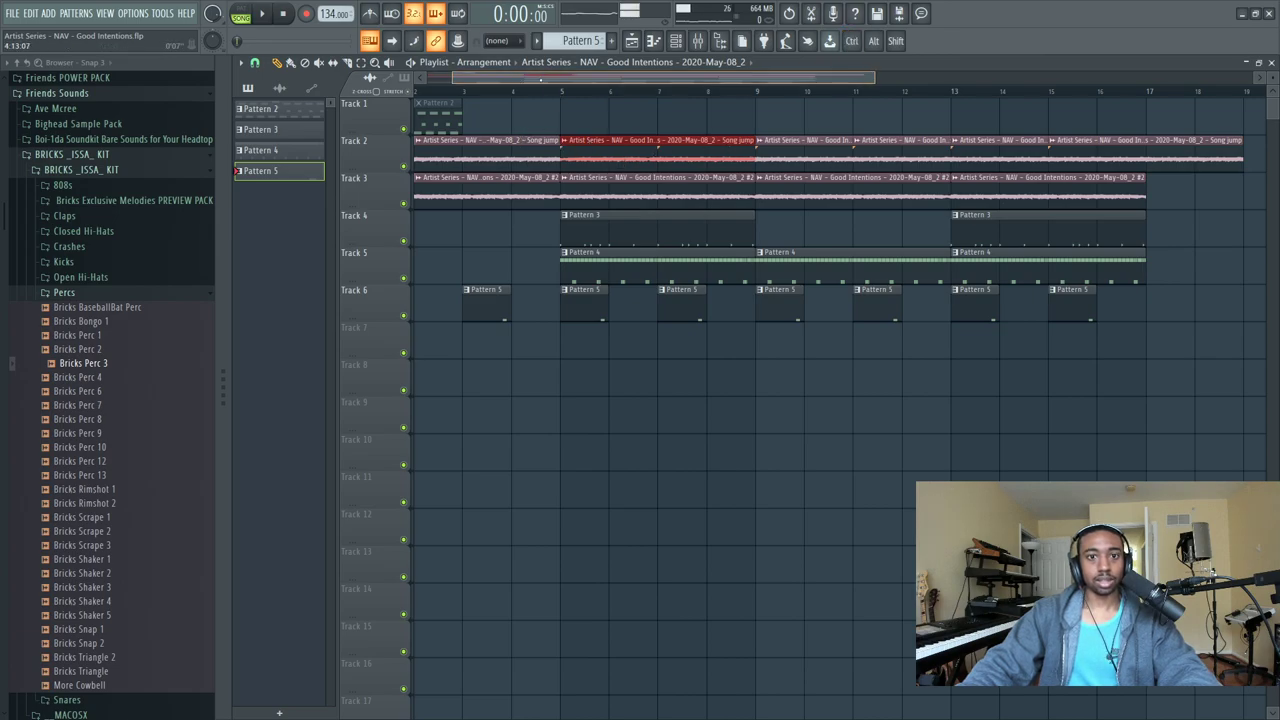
{"action": "left_click", "coordinate": [419, 141]}
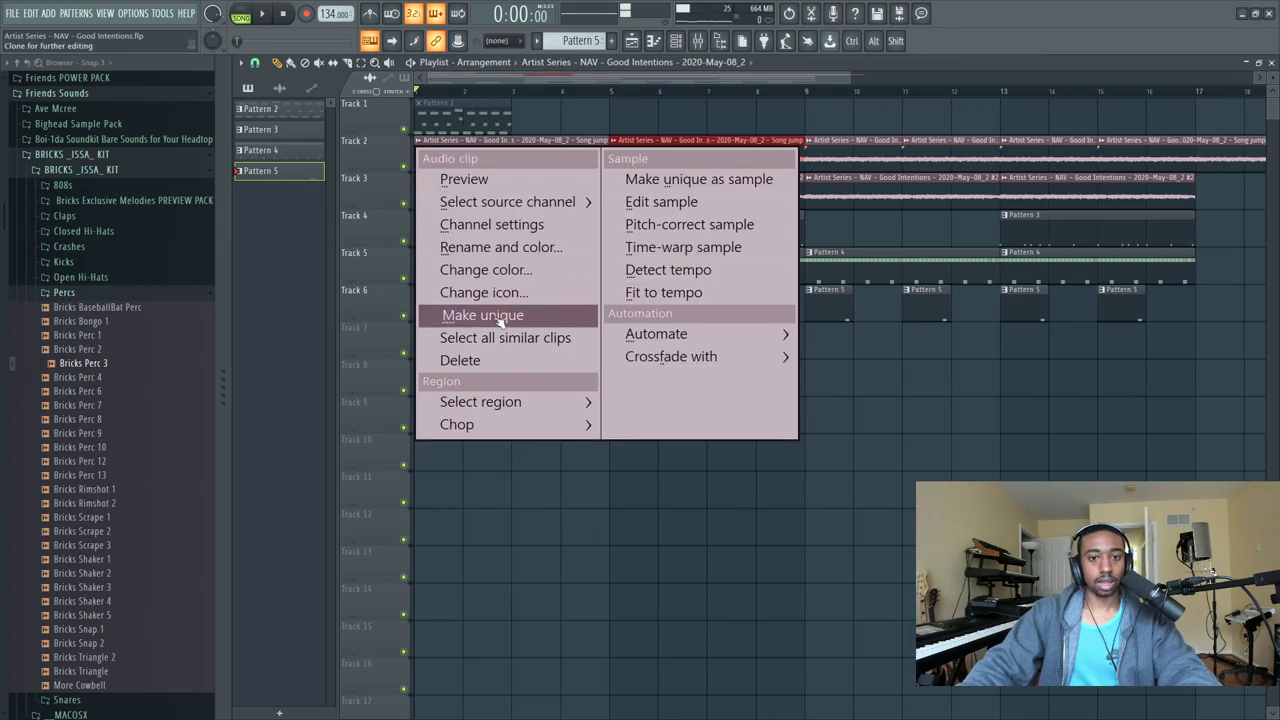
{"action": "left_click", "coordinate": [490, 316]}
{"action": "mouse_move", "coordinate": [806, 141]}
{"action": "left_mouse_down"}
{"action": "mouse_move", "coordinate": [641, 147]}
{"action": "mouse_move", "coordinate": [708, 148]}
{"action": "left_mouse_up"}
{"action": "right_click", "coordinate": [752, 148]}
{"action": "right_click", "coordinate": [1150, 151]}
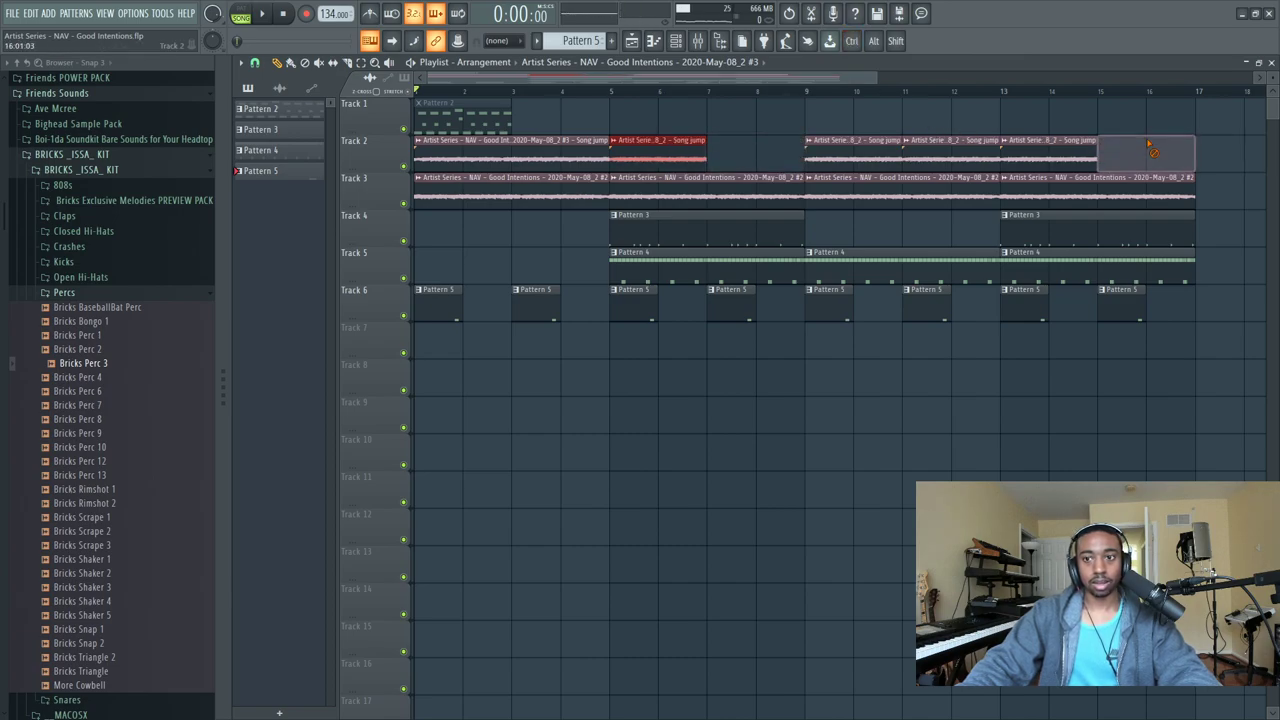
{"action": "key", "text": "ctrl+z"}
Play the arrangement from bar 5 and save the project.
{"action": "key", "text": "space"}
{"action": "left_click", "coordinate": [613, 92]}
{"action": "key", "text": "ctrl+s"}
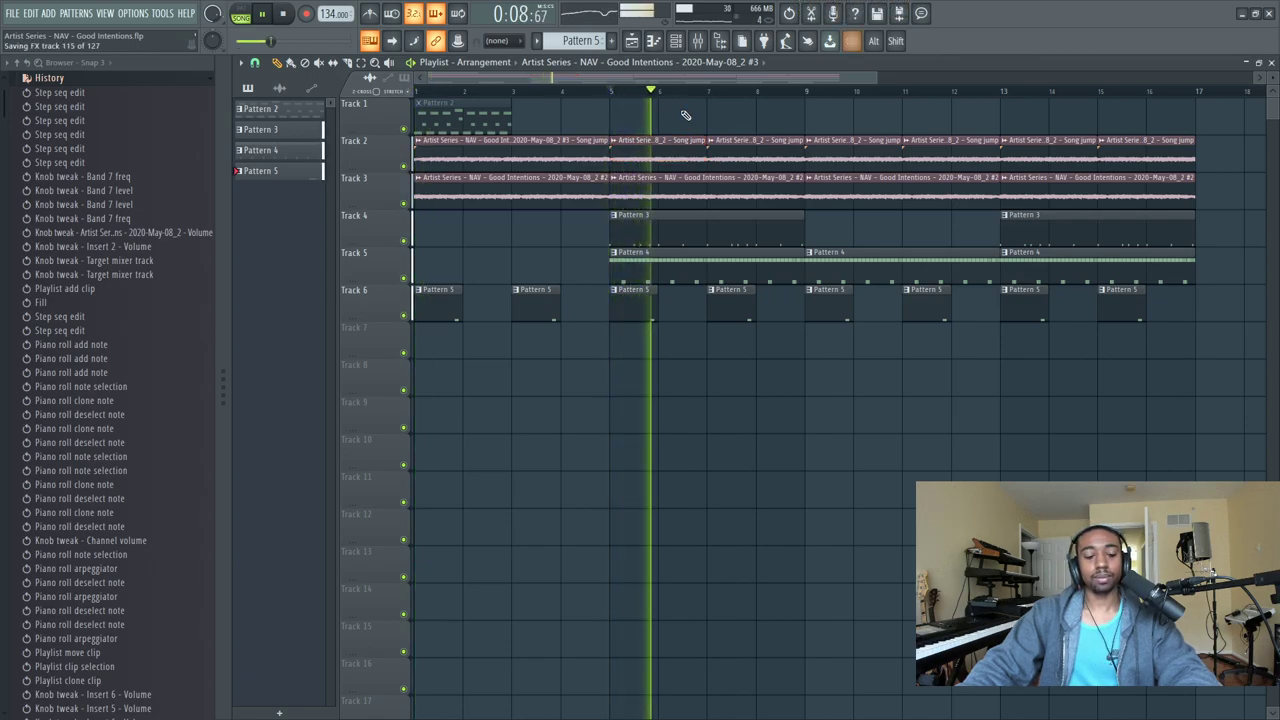
{"action": "key", "text": "space"}
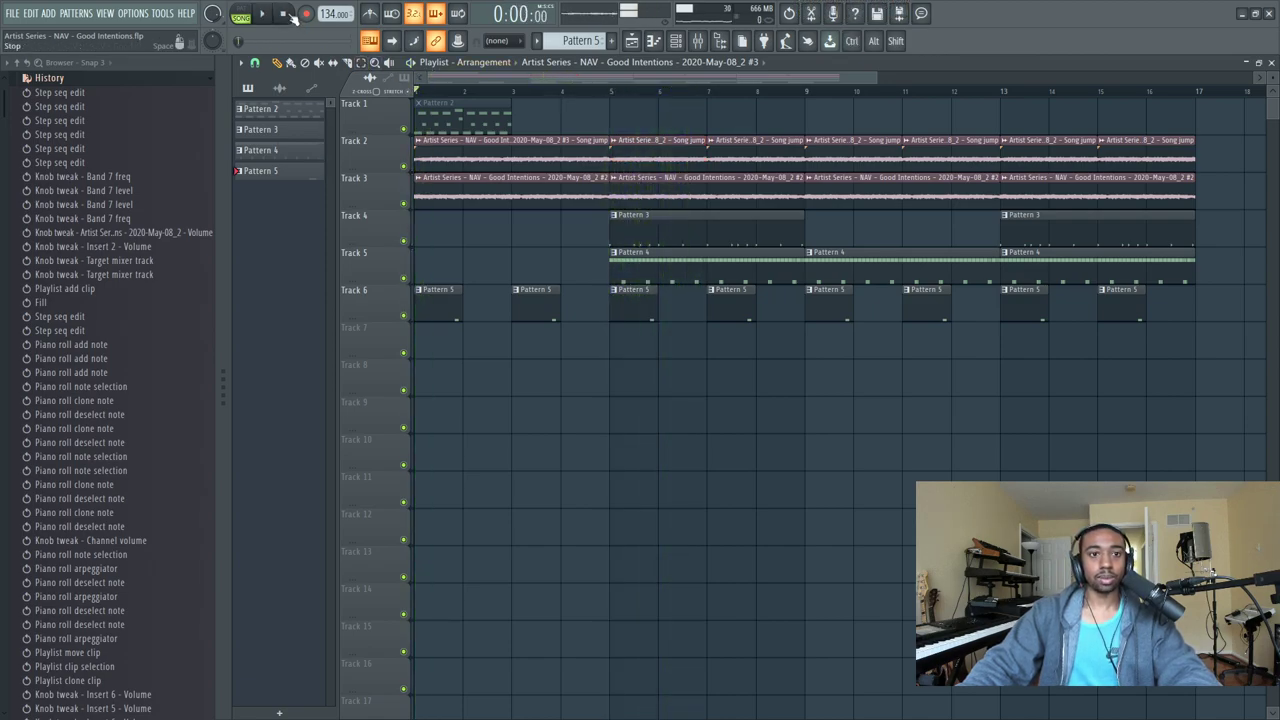
Restart song playback, collapse and hide the browser, and show the mixer.
{"action": "key", "text": "space"}
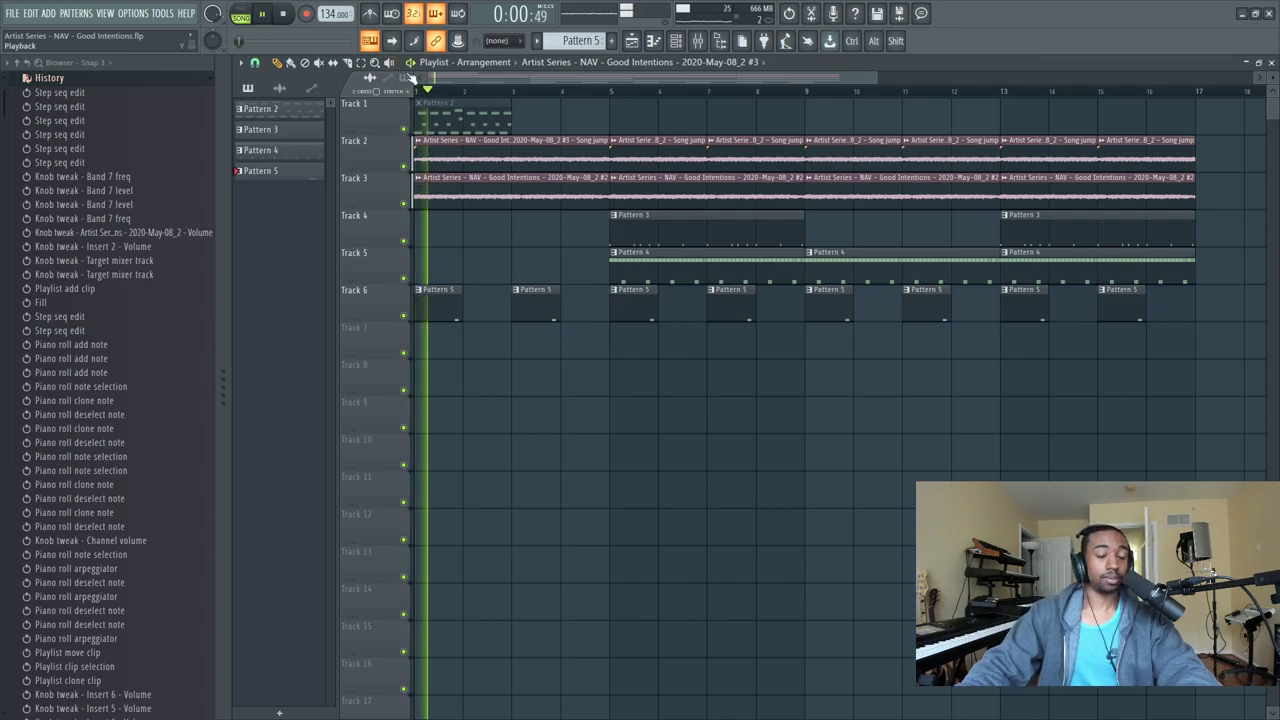
{"action": "left_click", "coordinate": [45, 78]}
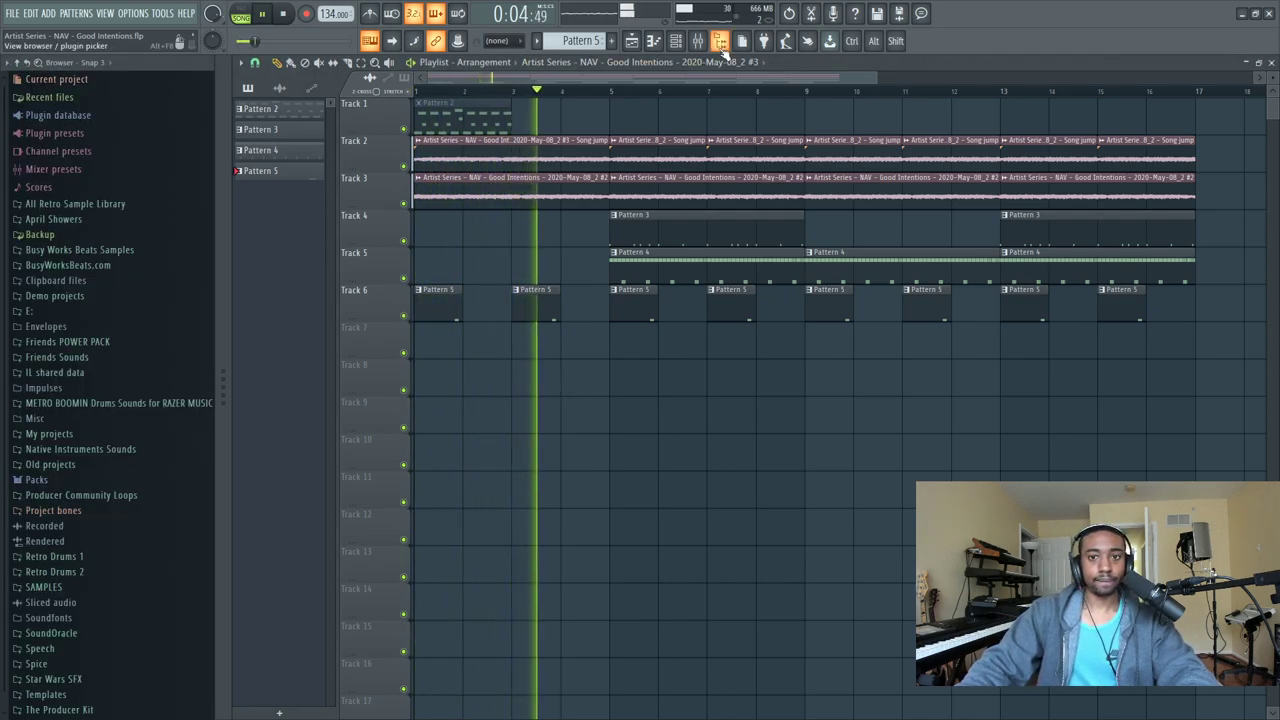
{"action": "key", "text": "alt+F8"}
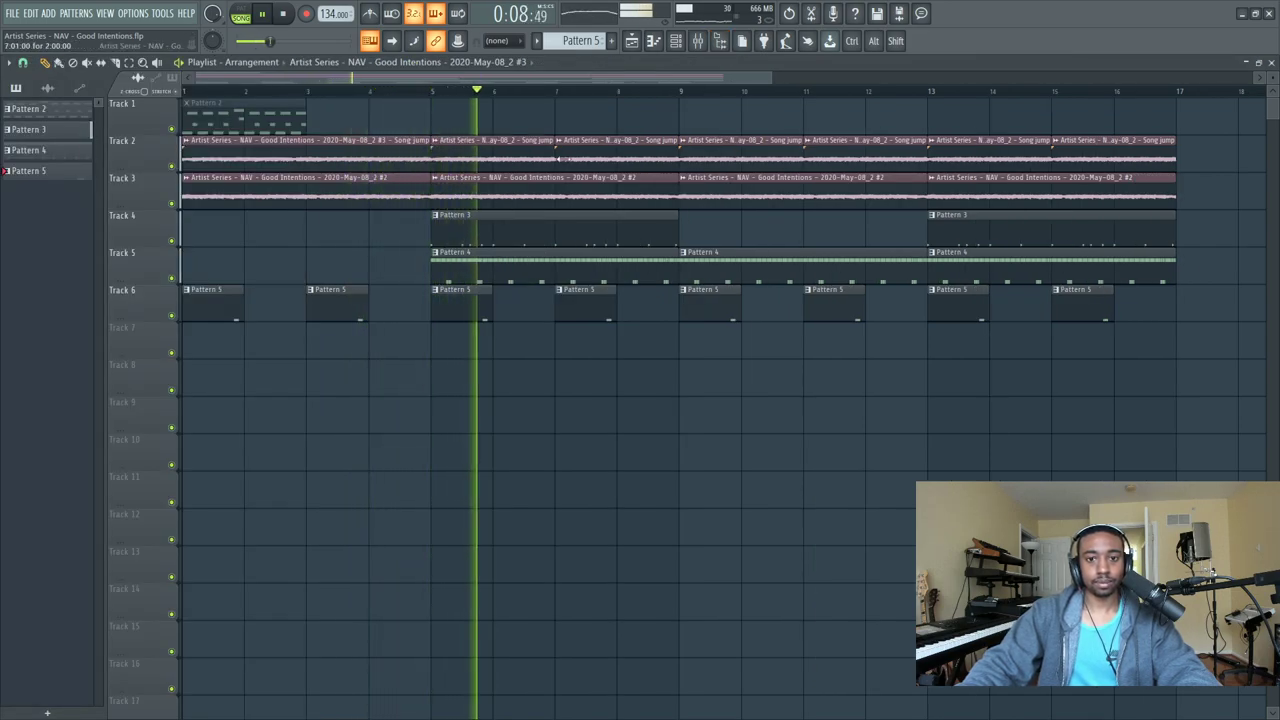
{"action": "left_click", "coordinate": [697, 41]}
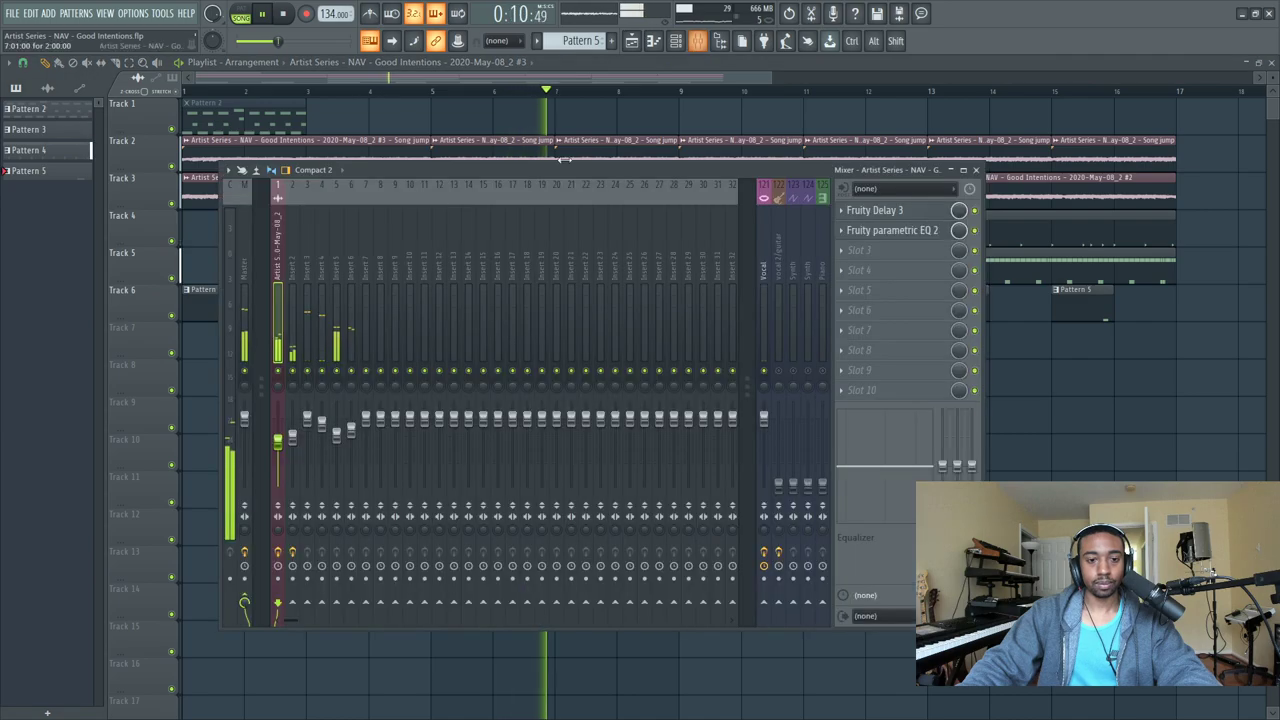
Add a 3x Osc instrument channel to the channel rack and restart playback.
{"action": "left_click", "coordinate": [676, 41]}
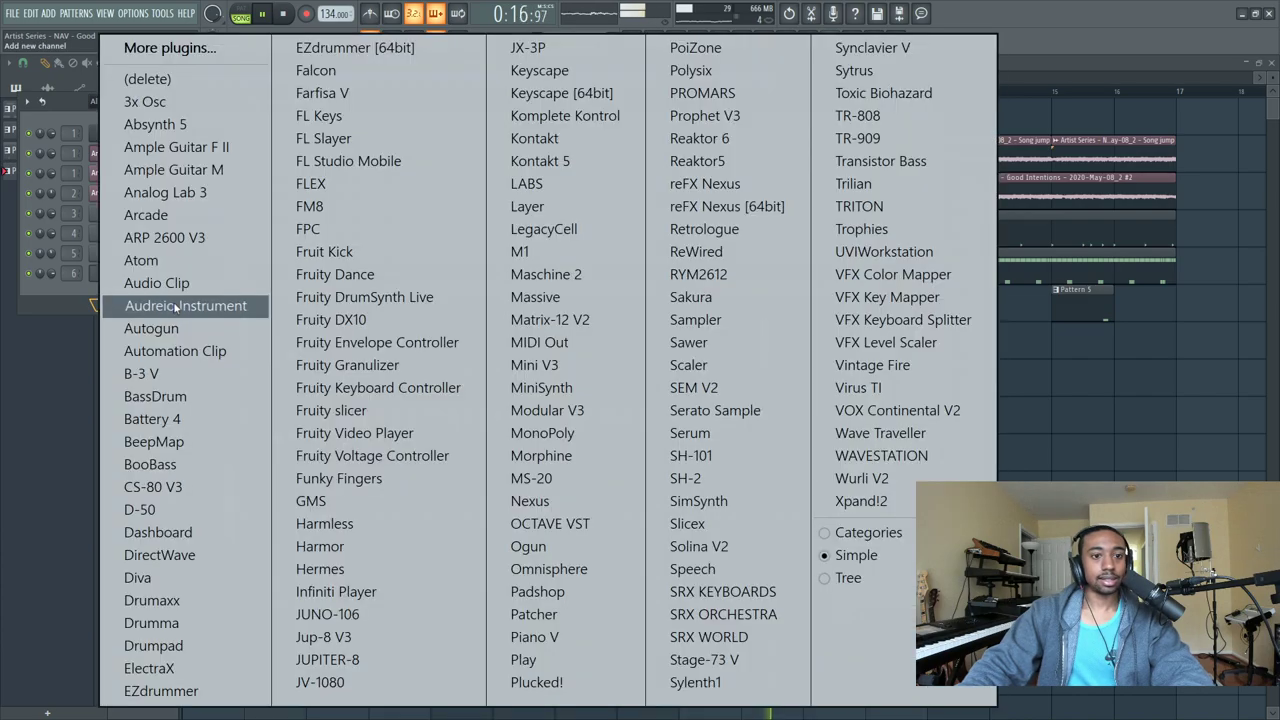
{"action": "left_click", "coordinate": [158, 304]}
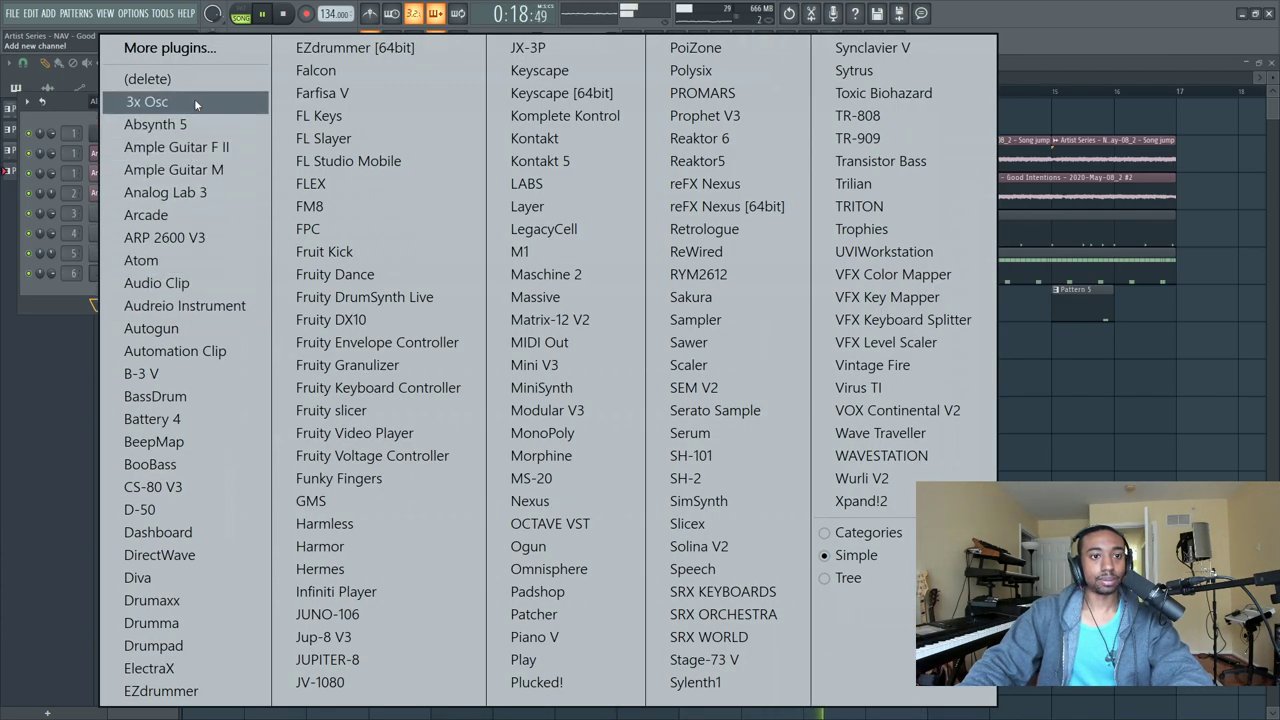
{"action": "left_click", "coordinate": [194, 101]}
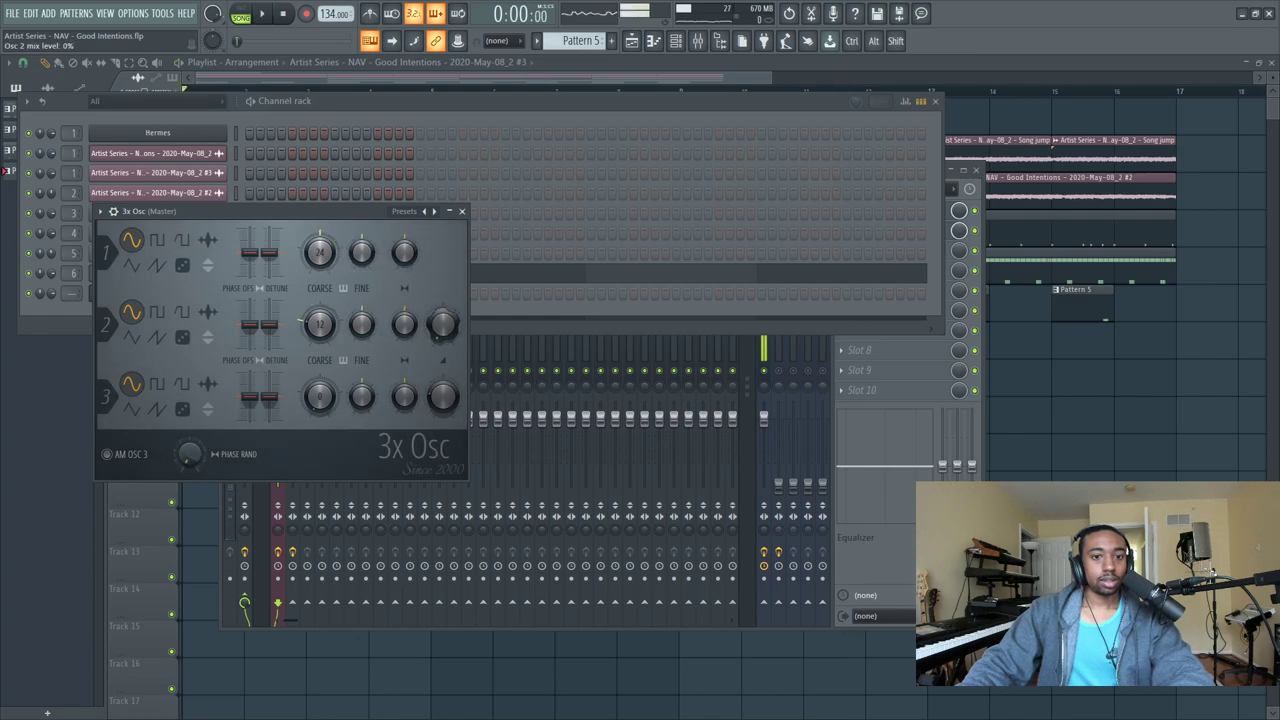
{"action": "left_click", "coordinate": [480, 326]}
{"action": "key", "text": "space"}
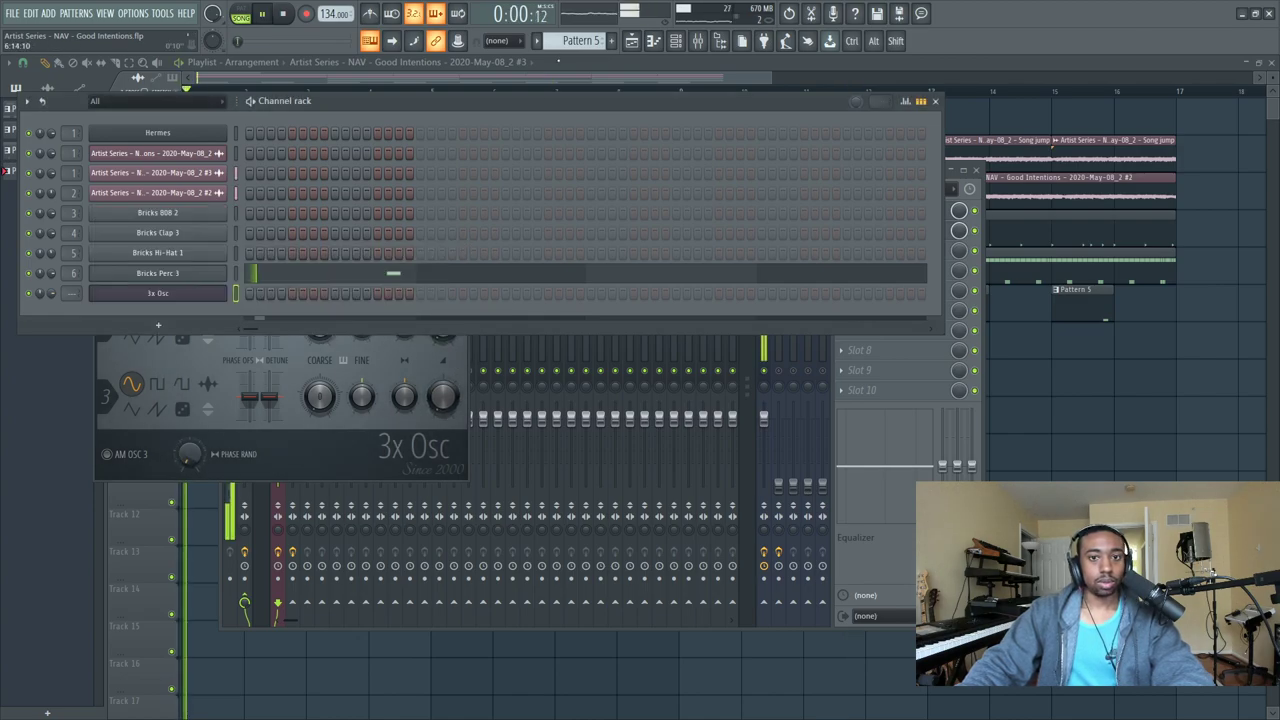
Create Pattern 6 and stack F5, G5, A5, A#5, C6, D6, D#6 and F6 at bar 1 in 3x Osc's piano roll.
{"action": "key", "text": "KP_Add"}
{"action": "right_click", "coordinate": [195, 299]}
{"action": "left_click", "coordinate": [275, 299]}
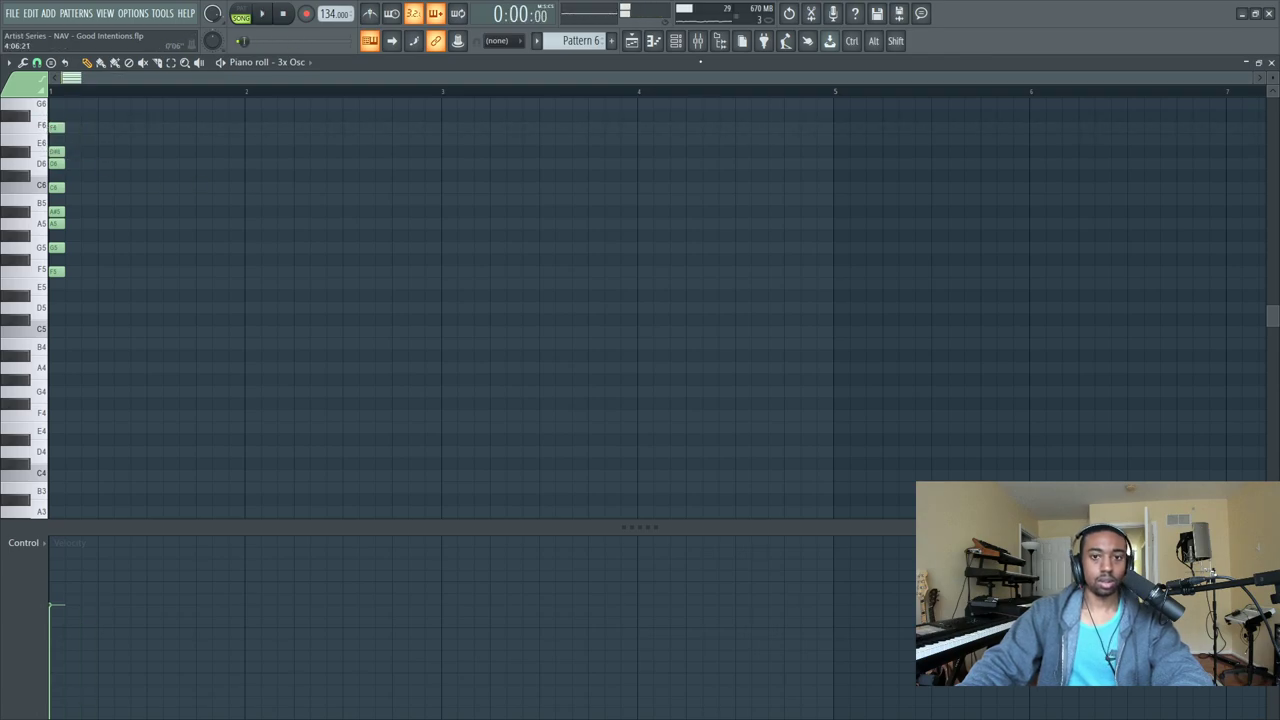
Open the UAD SSL E Channel Strip and the slot 3 Auto-Tune 8 plugin on the mixer's Vocal track, with slot 3 enabled.
{"action": "left_click", "coordinate": [697, 40]}
{"action": "left_click", "coordinate": [771, 272]}
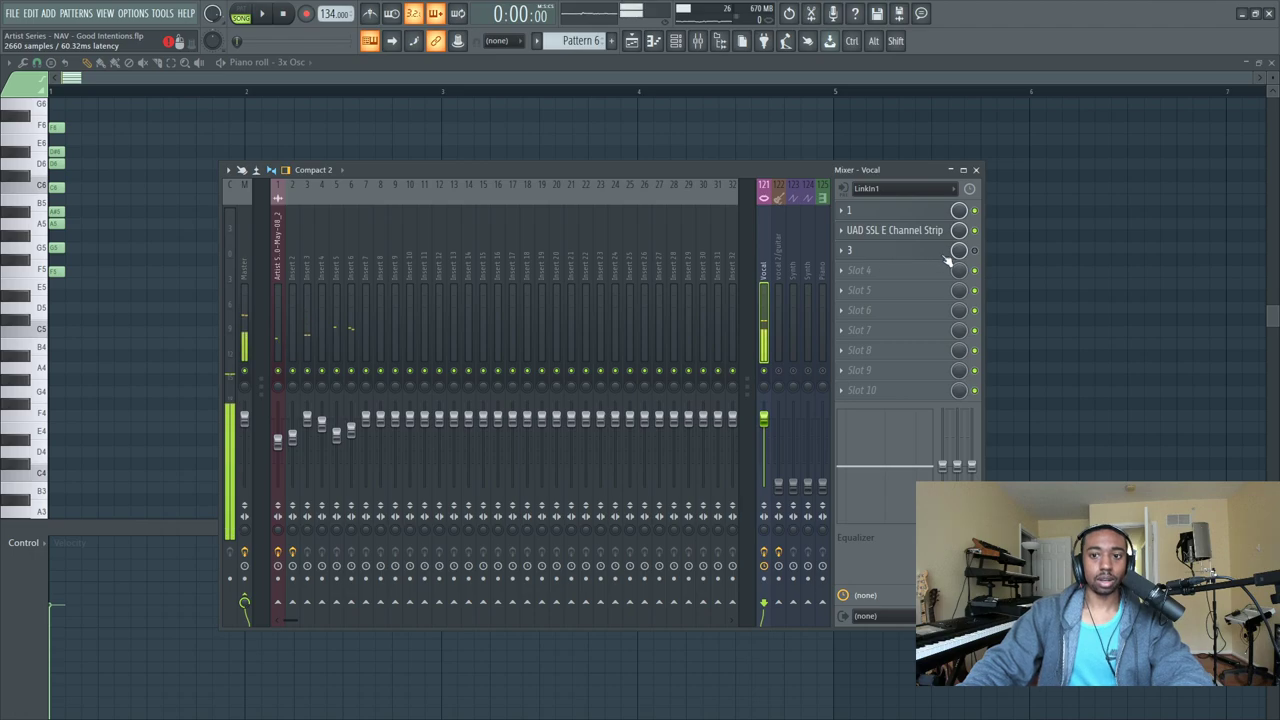
{"action": "left_click", "coordinate": [928, 232]}
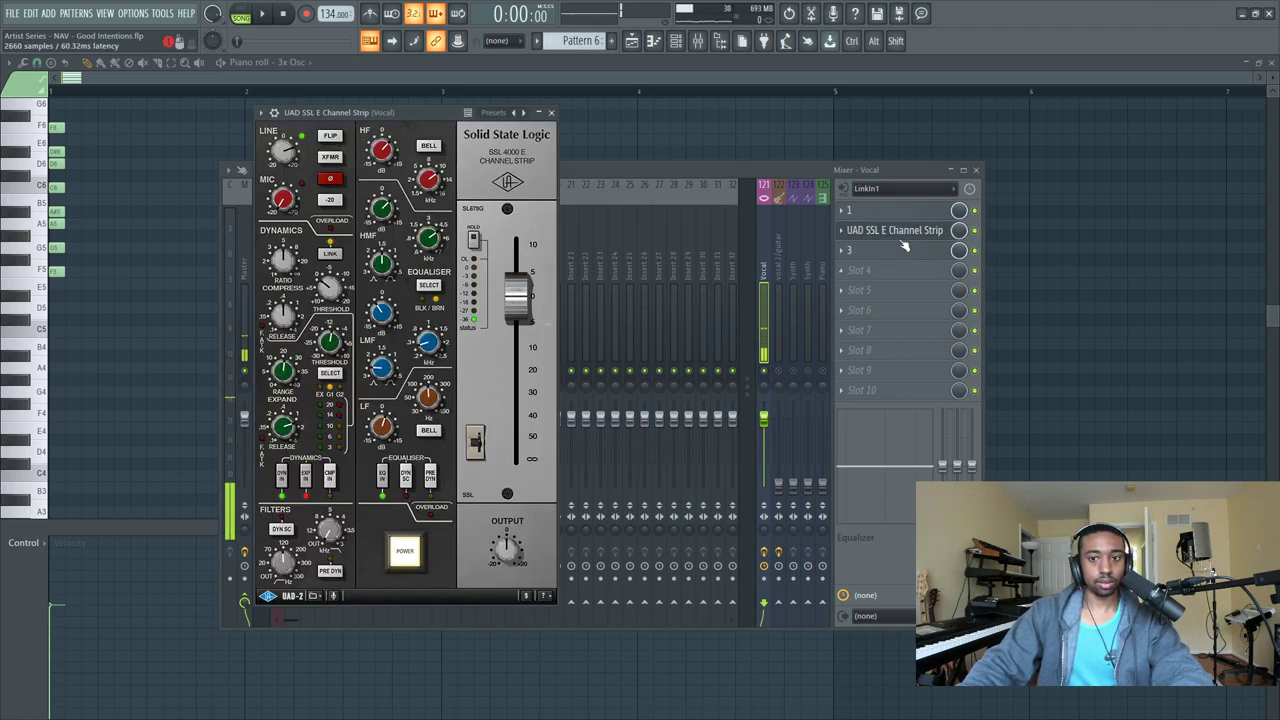
{"action": "left_click", "coordinate": [899, 255]}
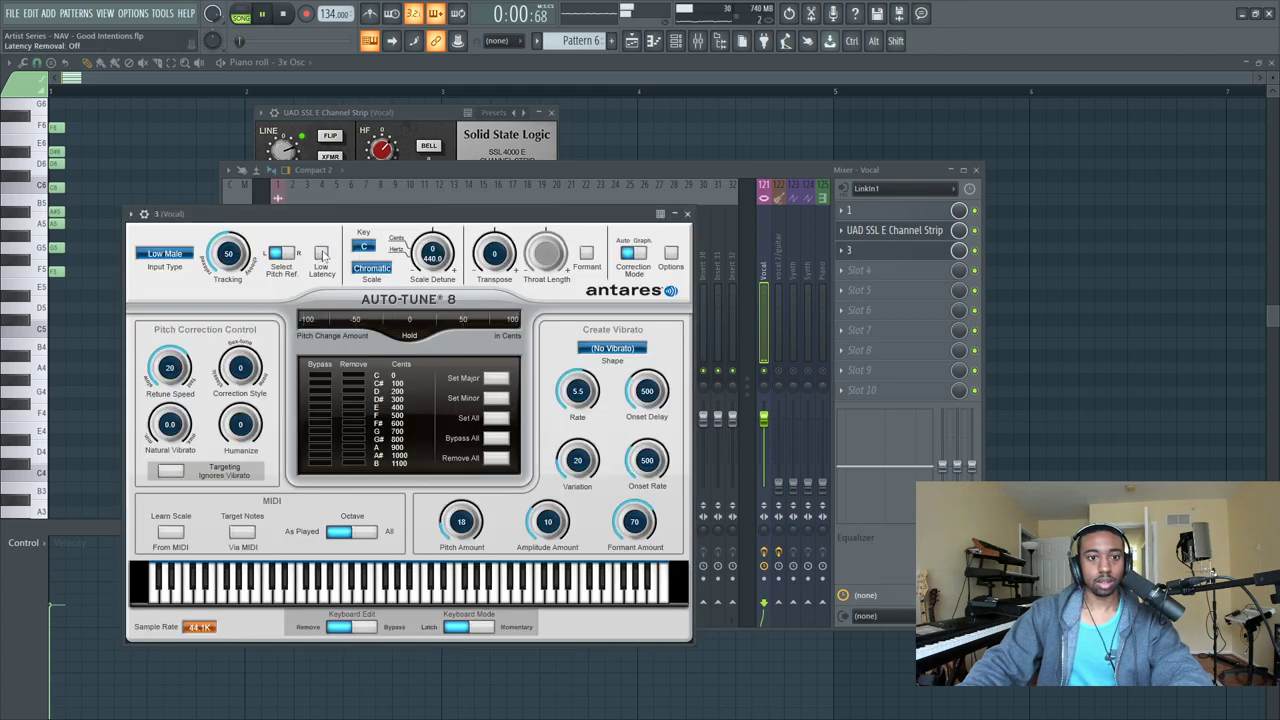
Enable Low Latency in Auto-Tune 8 and remove F# and G# from its scale during playback.
{"action": "left_click_drag", "start_coordinate": [443, 213], "coordinate": [876, 165]}
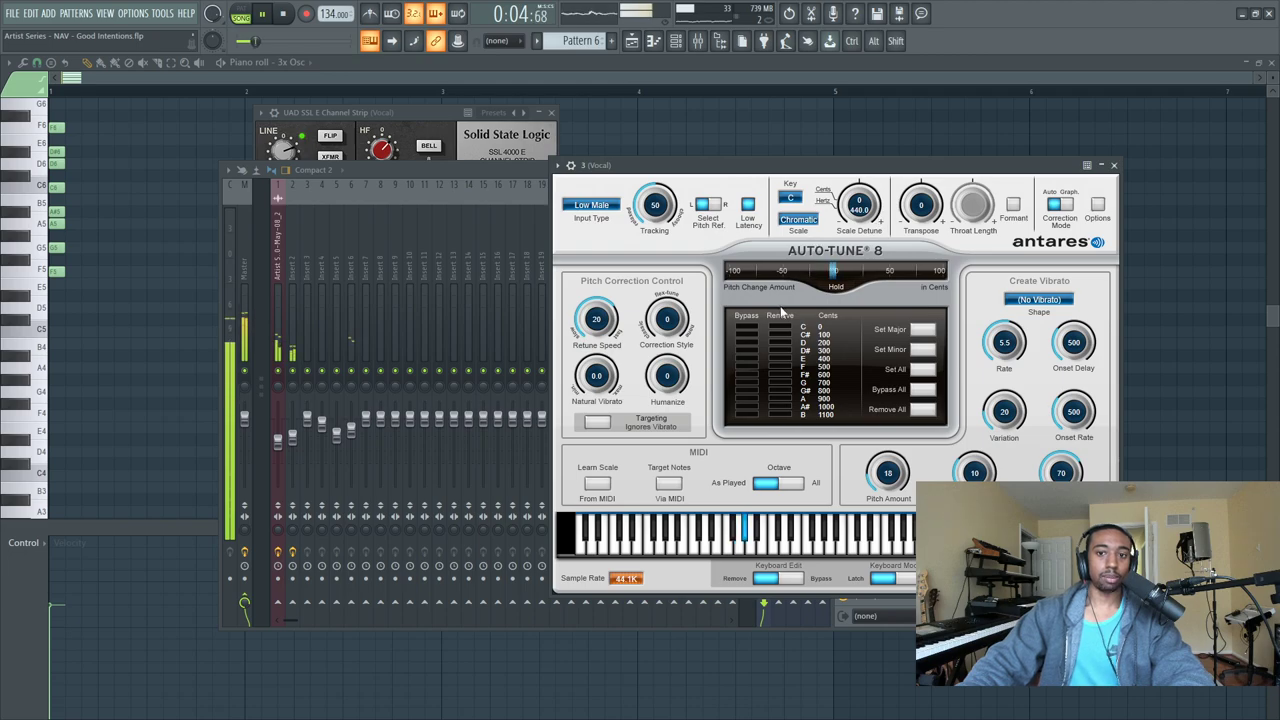
{"action": "left_click", "coordinate": [787, 390]}
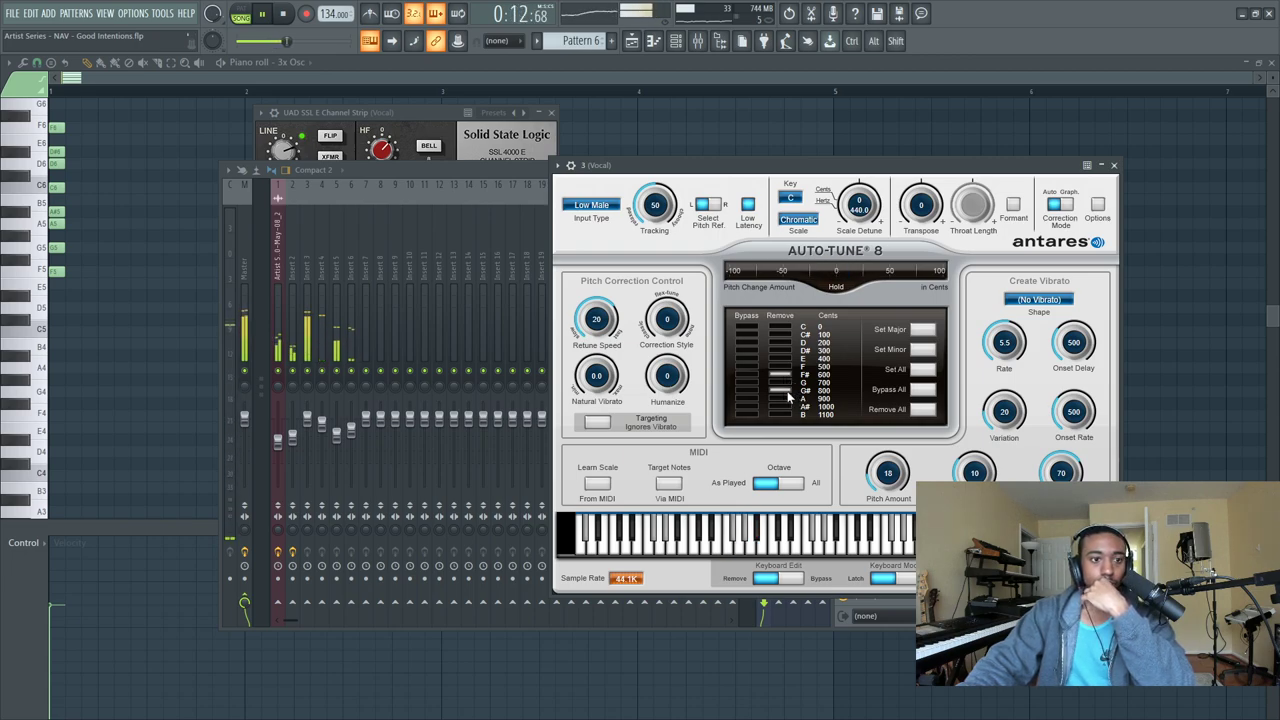
Remove C#, E and B from the scale in the vocal's Auto-Tune, stop playback and bring the mixer forward.
{"action": "left_click", "coordinate": [784, 415]}
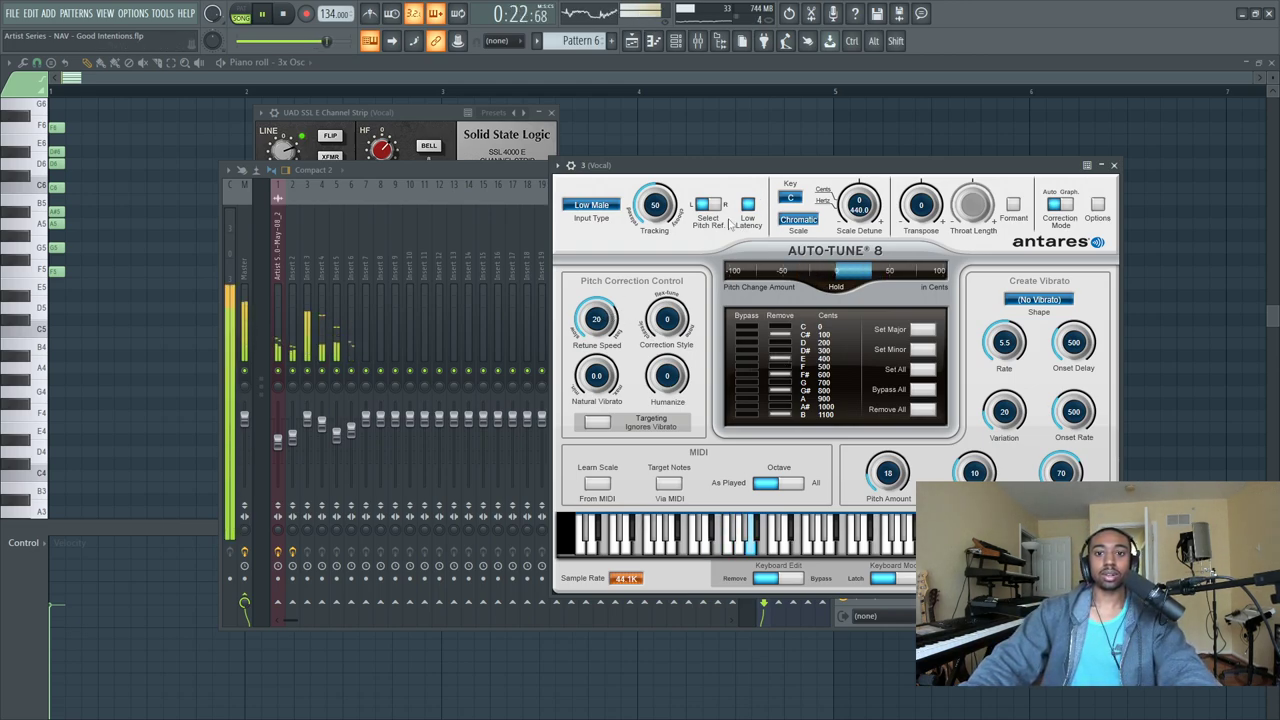
{"action": "left_click", "coordinate": [681, 145]}
{"action": "key", "text": "space"}
{"action": "left_click", "coordinate": [698, 46]}
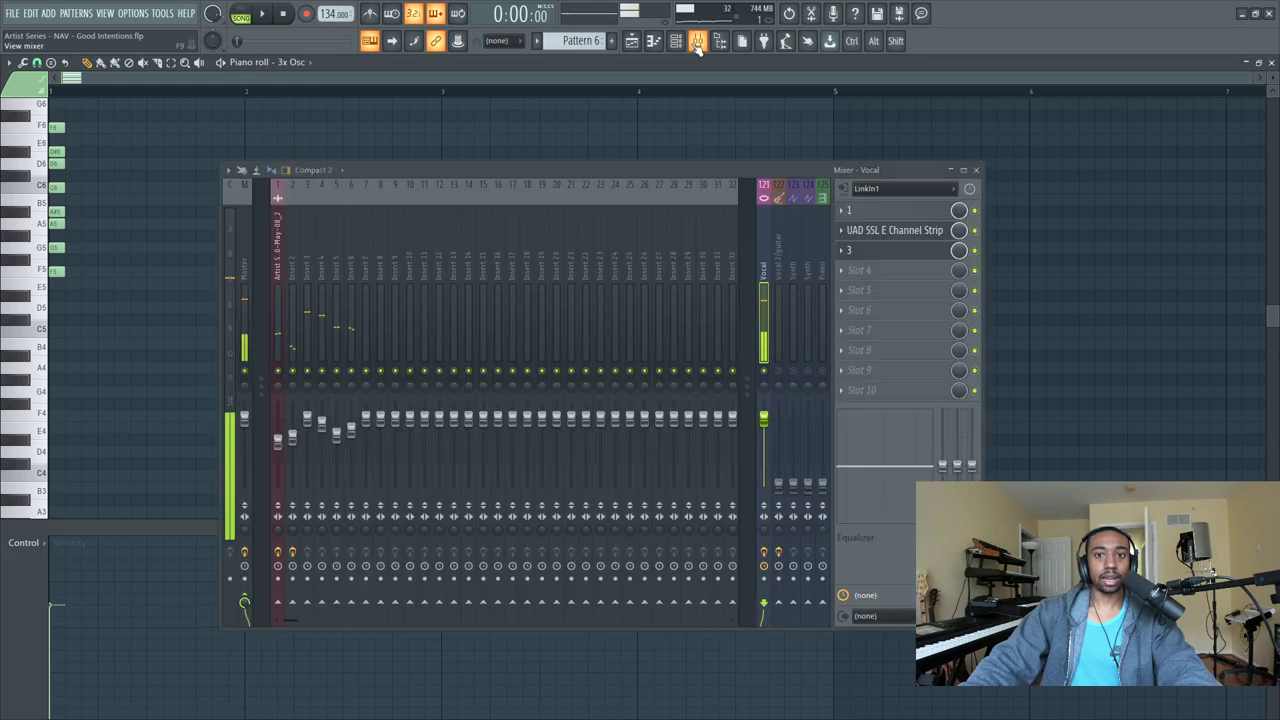
Set the Vocal track's Auto-Tune to Retune Speed 10 and Correction Style 12, and close the plugin.
{"action": "left_click", "coordinate": [888, 257]}
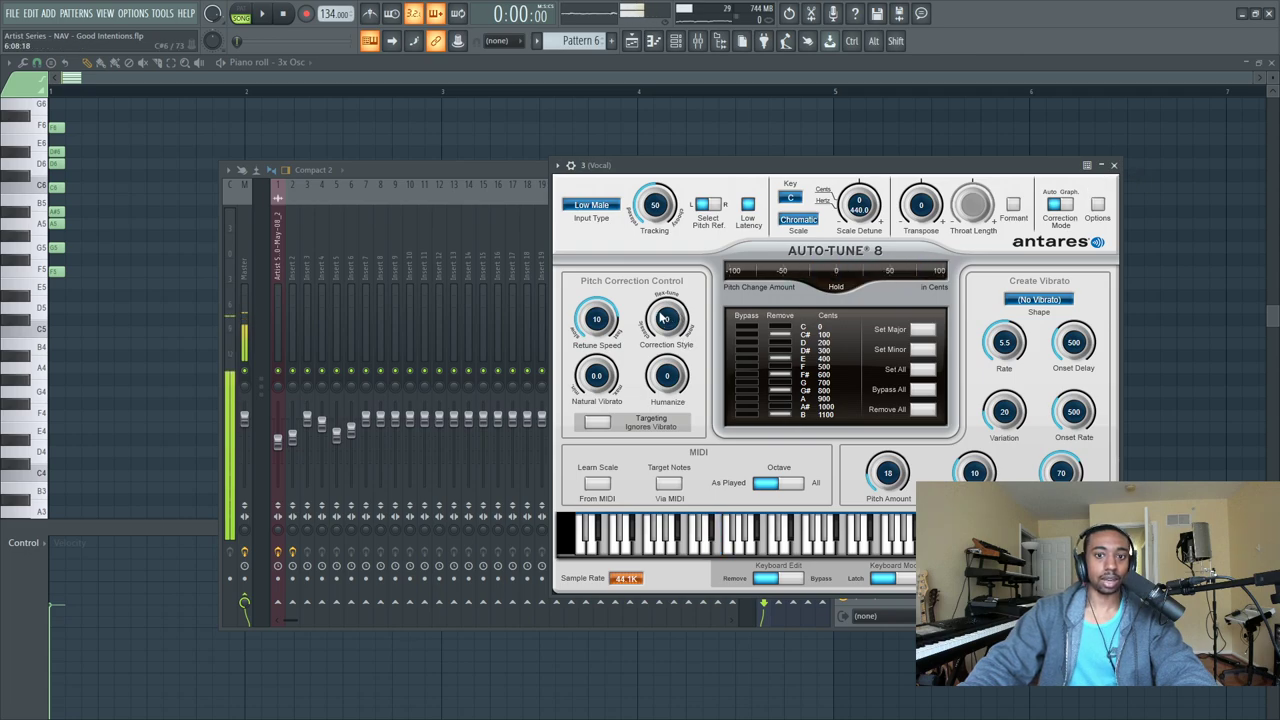
{"action": "left_click_drag", "start_coordinate": [668, 315], "coordinate": [662, 336]}
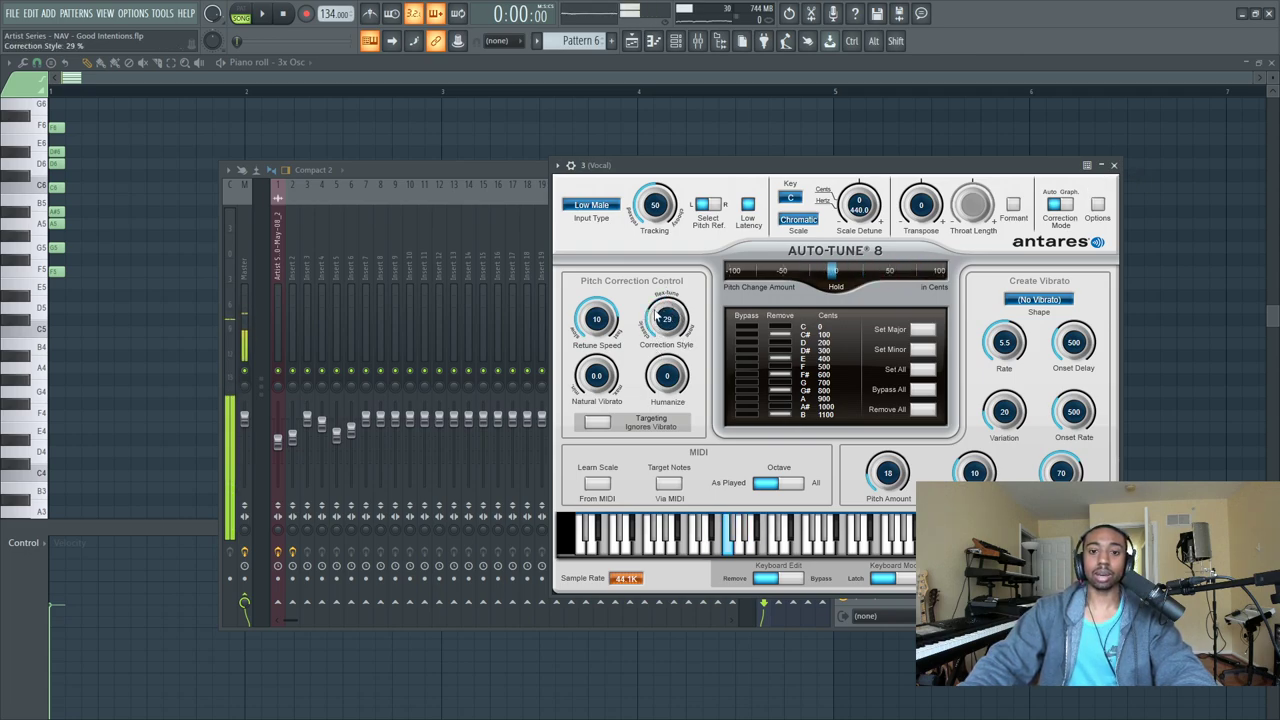
{"action": "left_click_drag", "start_coordinate": [658, 323], "coordinate": [659, 332]}
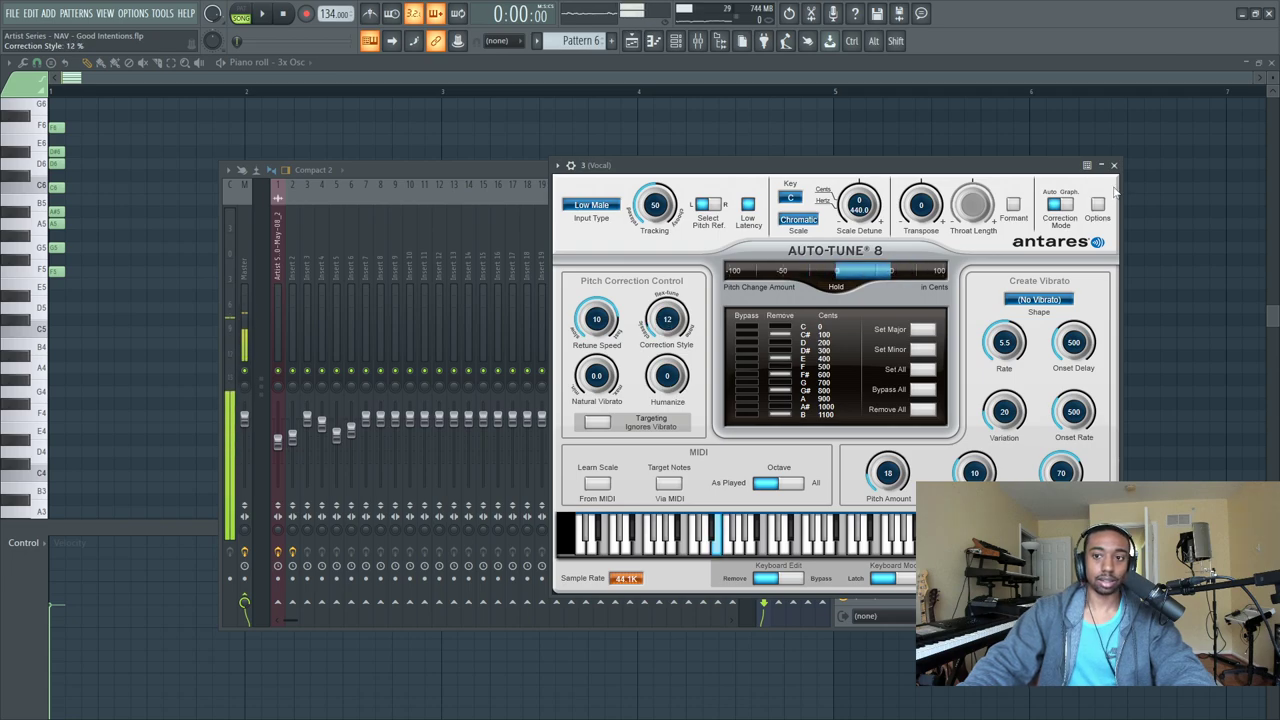
{"action": "left_click", "coordinate": [1114, 165]}
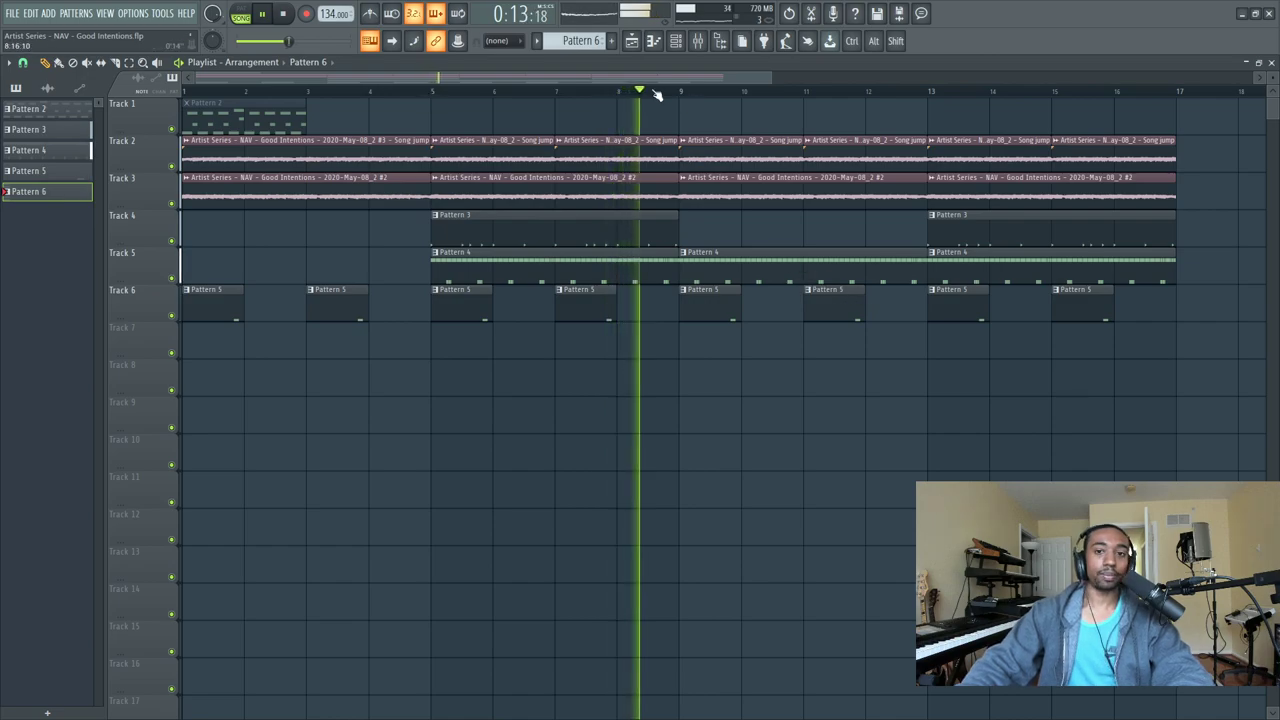
Restart the song from the beginning and return to the playlist with the mixer closed.
{"action": "left_click", "coordinate": [700, 44]}
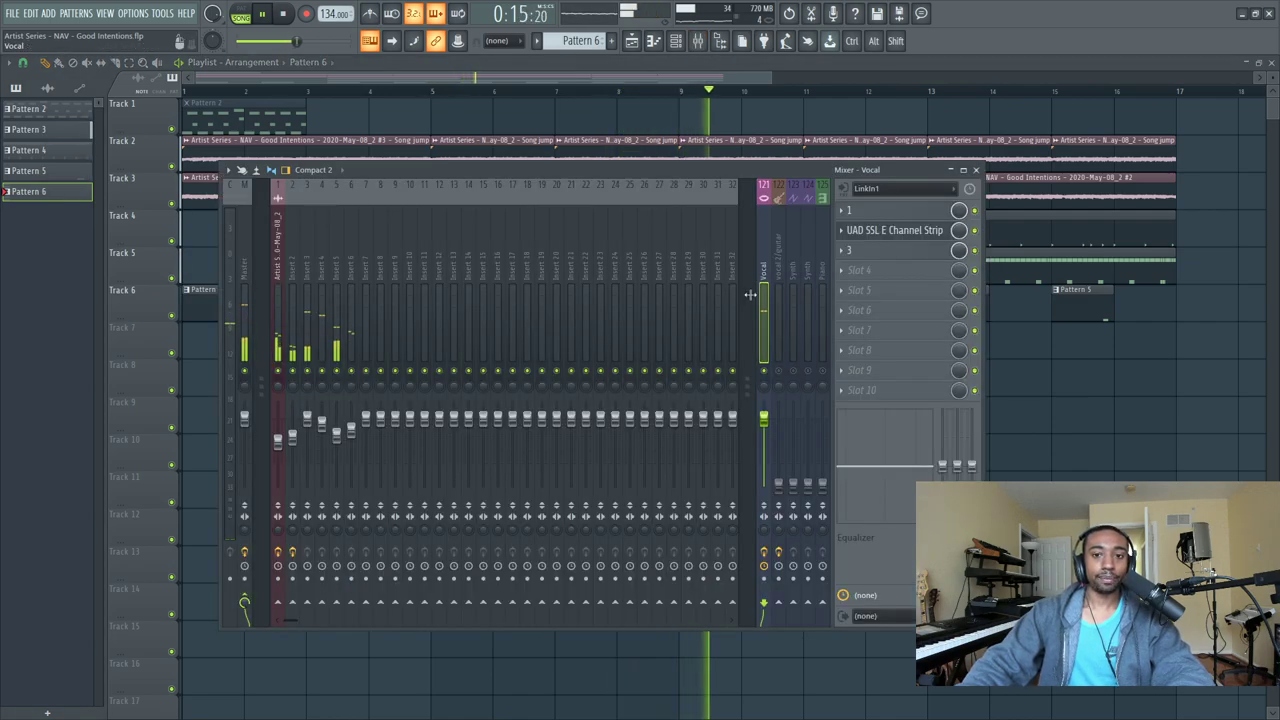
{"action": "key", "text": "space"}
{"action": "key", "text": "space"}
{"action": "left_click", "coordinate": [977, 170]}
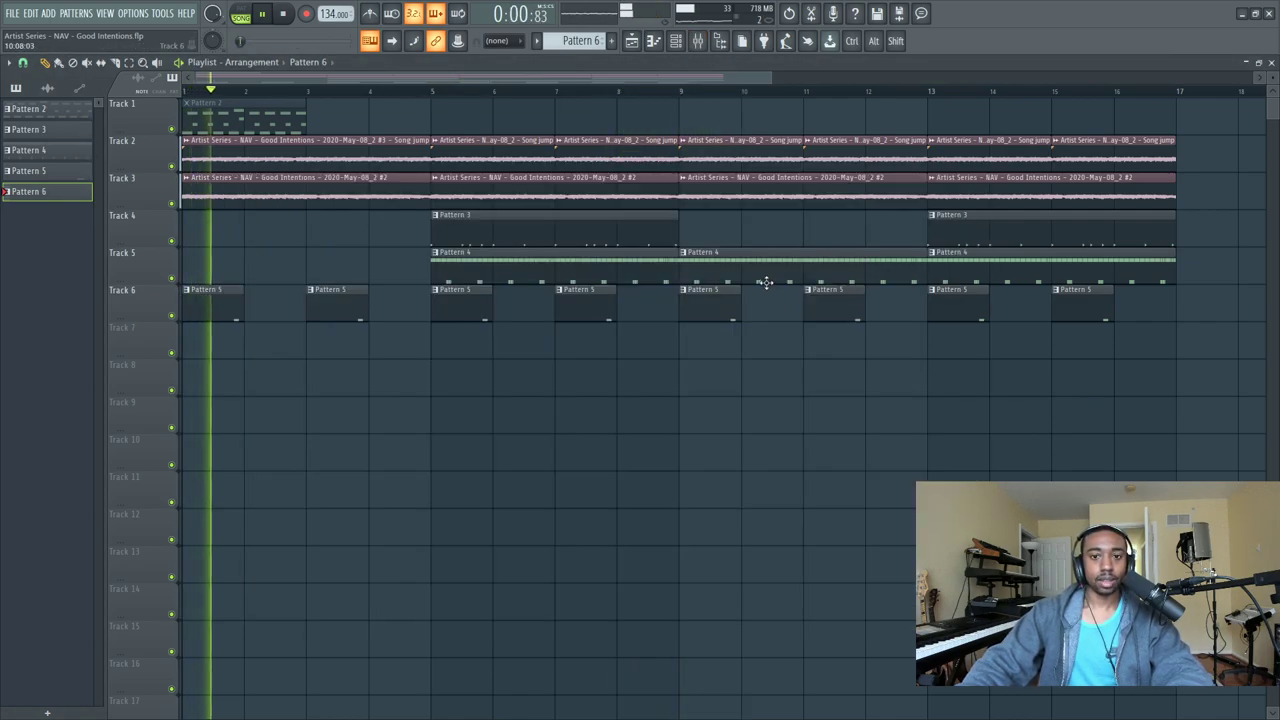
Copy the Pattern 3 clip on Track 4 from bar 5 to bar 9, keeping the Pattern 4 clip on Track 5.
{"action": "right_click", "coordinate": [697, 252]}
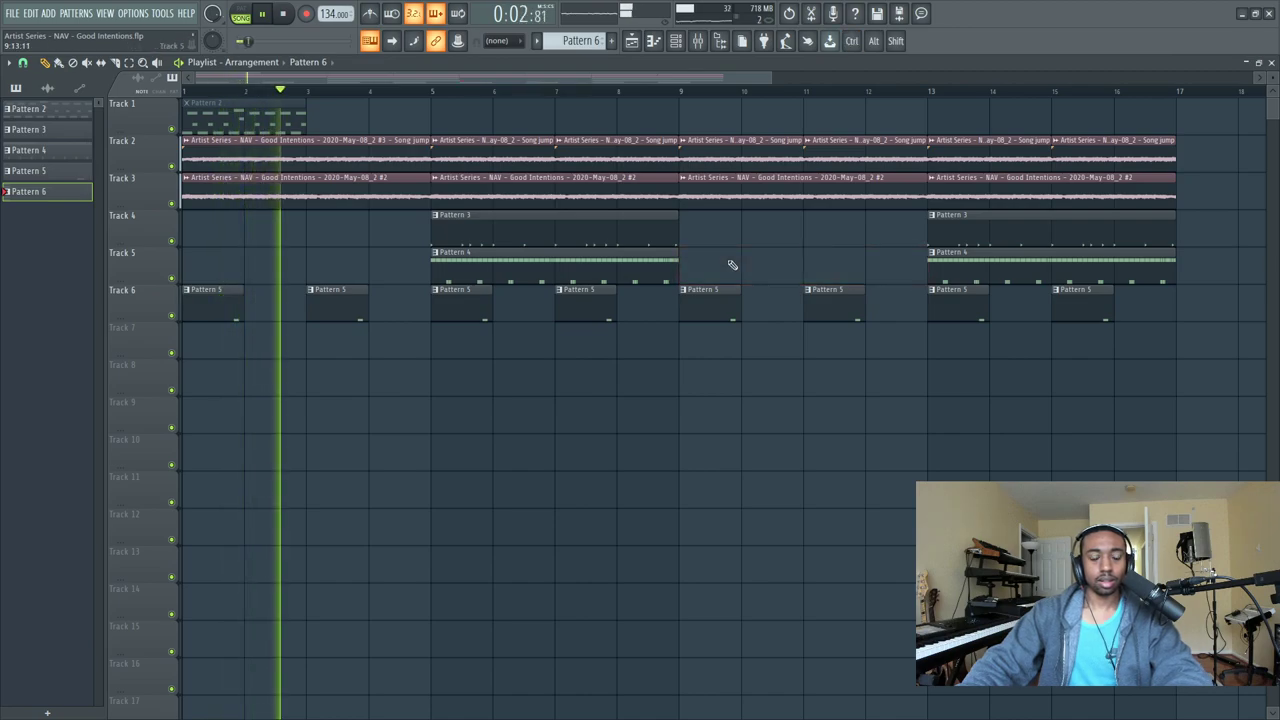
{"action": "key", "text": "ctrl+z"}
{"action": "left_click_drag", "start_coordinate": [603, 240], "coordinate": [851, 240]}
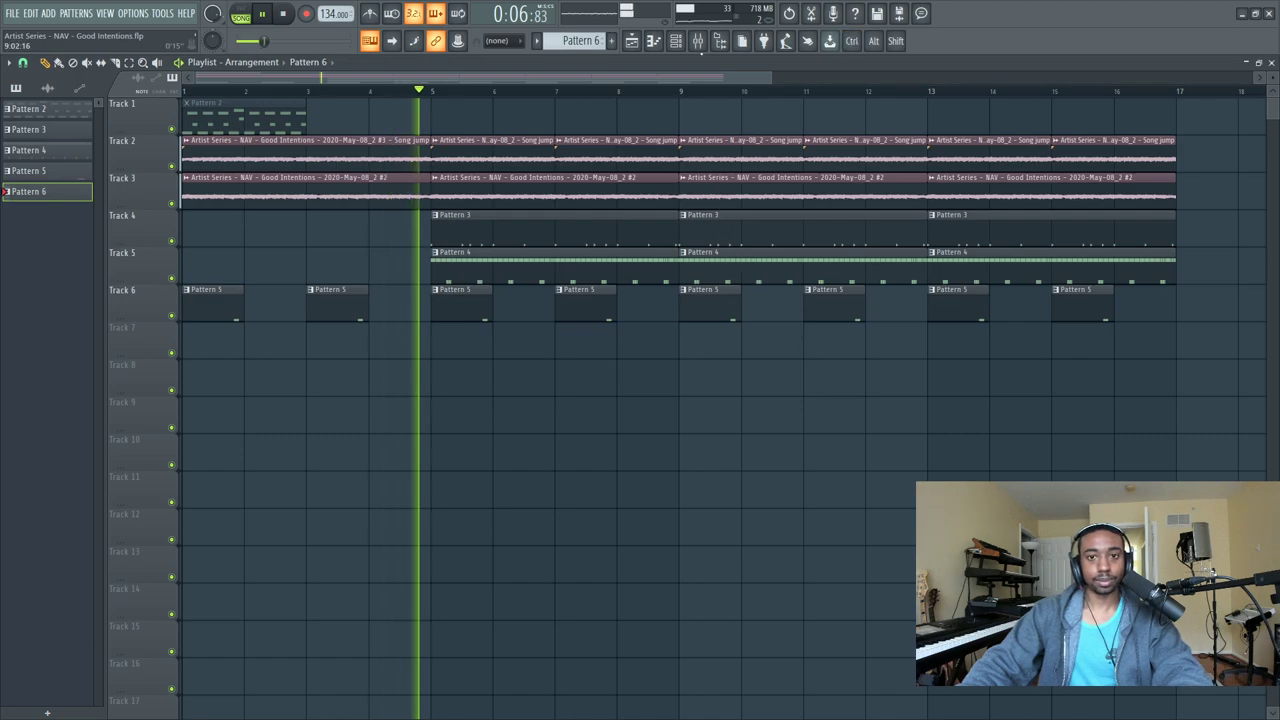
Bring up the mixer and look for an empty insert track, restarting the song from the beginning.
{"action": "key", "text": "F9"}
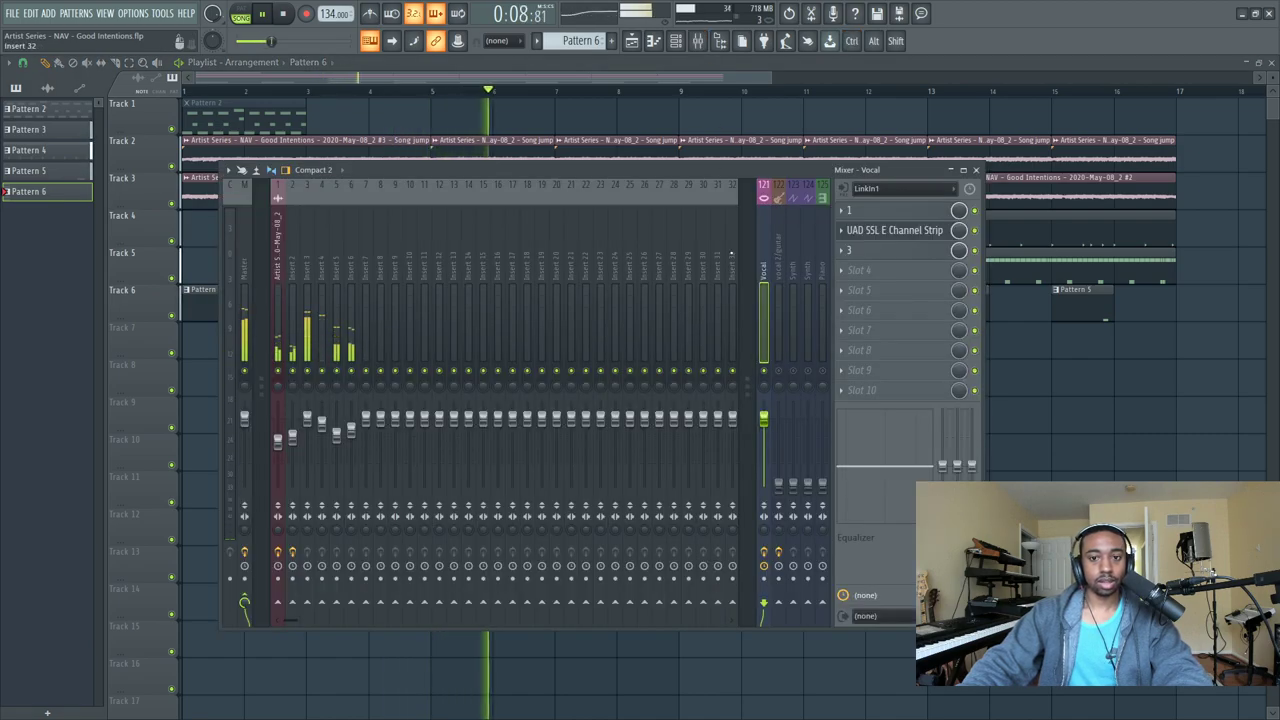
{"action": "key", "text": "space"}
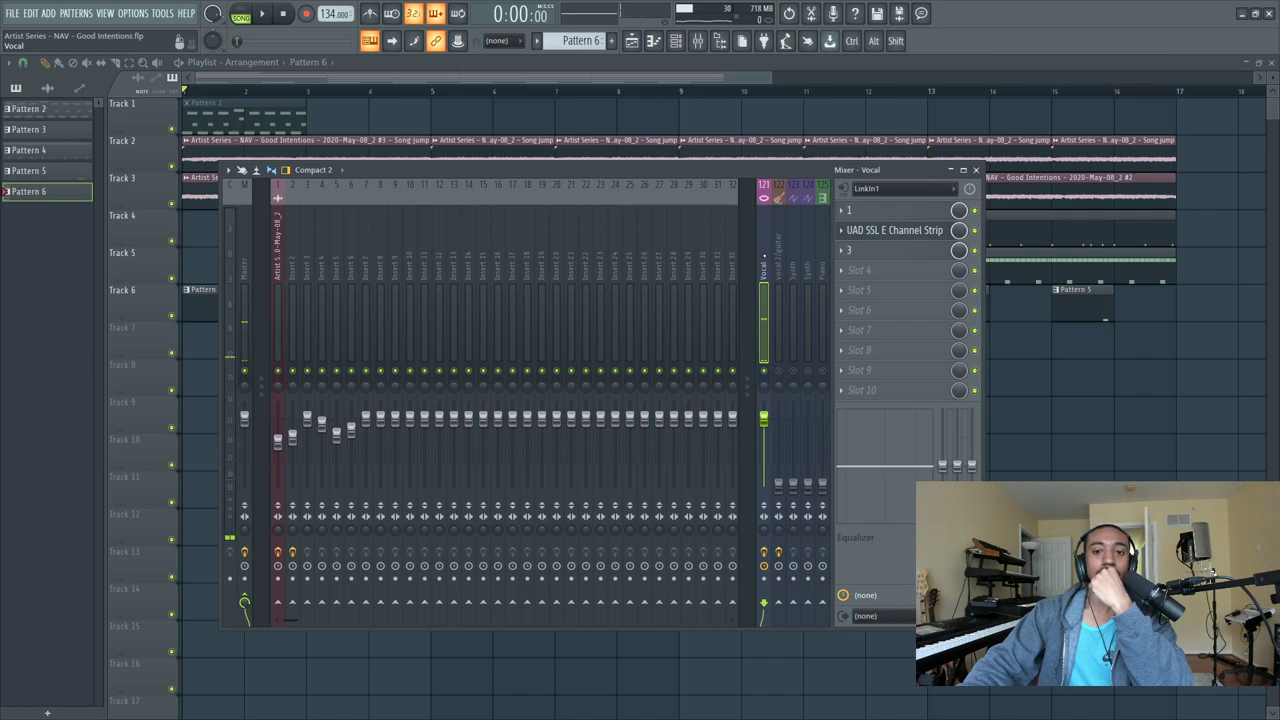
{"action": "left_click", "coordinate": [453, 255]}
{"action": "left_click", "coordinate": [432, 255]}
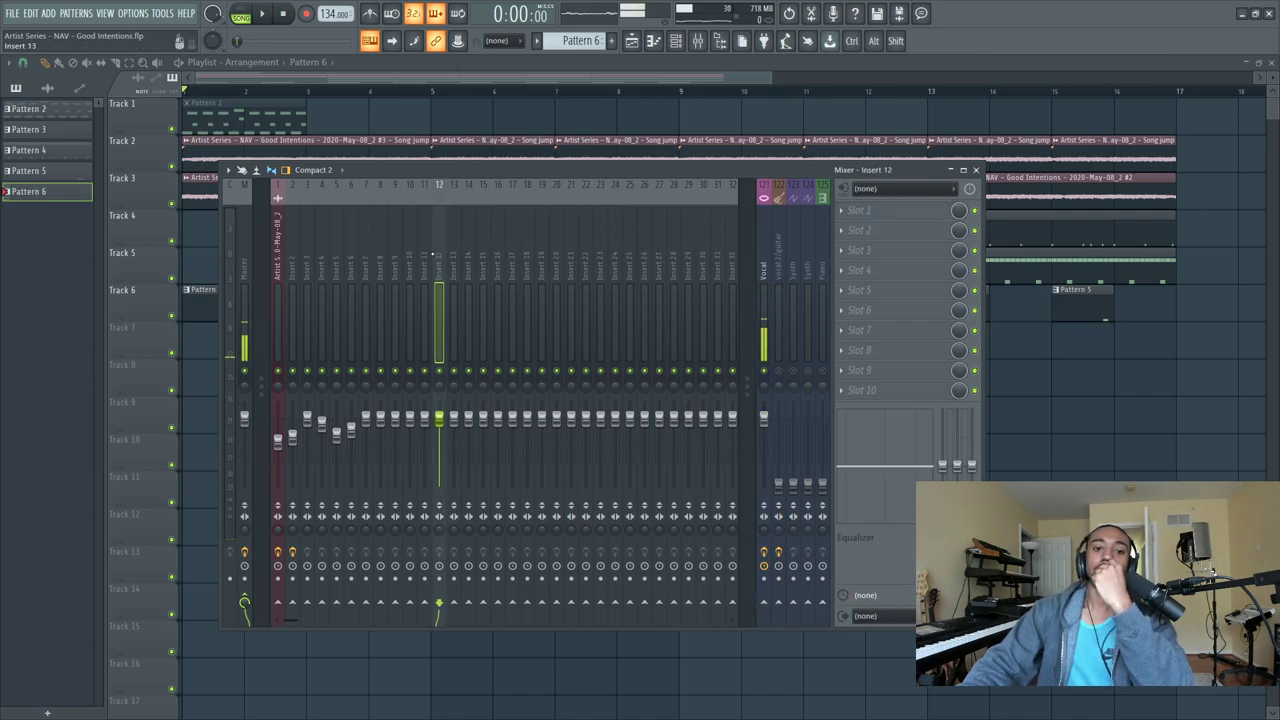
{"action": "key", "text": "space"}
Rename the Insert 10 mixer track as vox and stop playback.
{"action": "left_click", "coordinate": [397, 260]}
{"action": "right_click", "coordinate": [397, 262]}
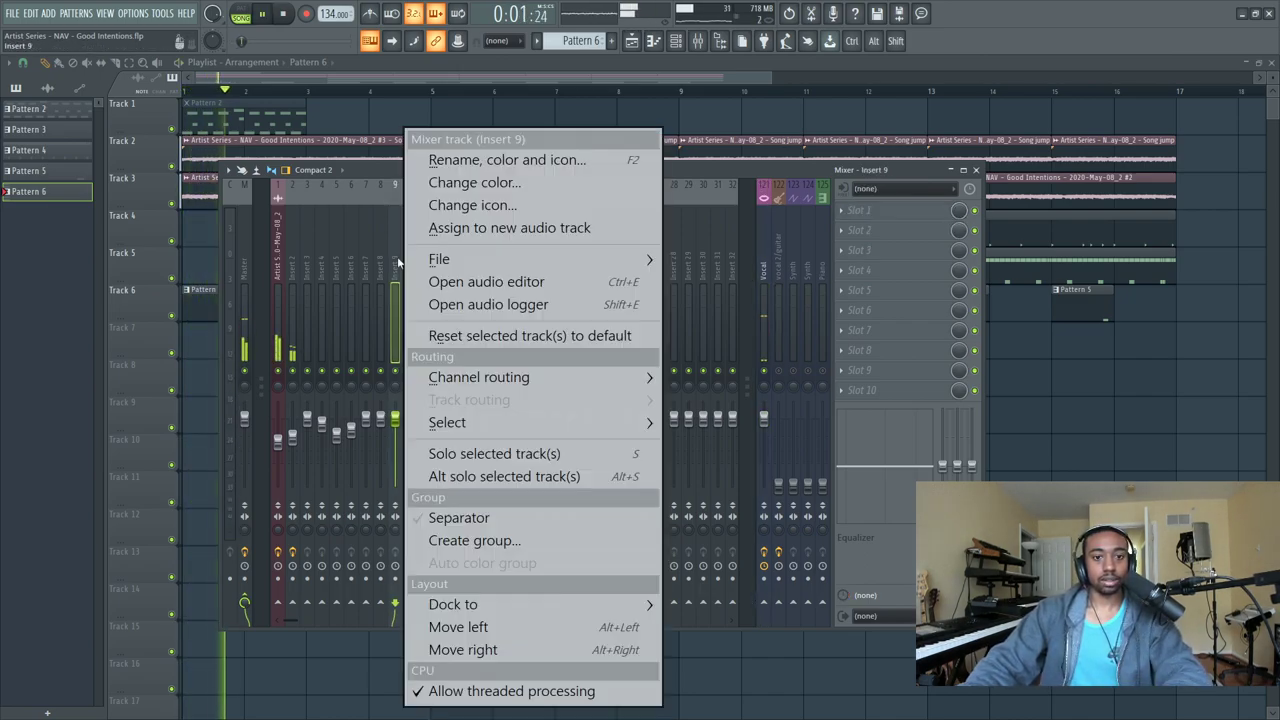
{"action": "left_click", "coordinate": [384, 259]}
{"action": "right_click", "coordinate": [409, 258]}
{"action": "left_click", "coordinate": [430, 157]}
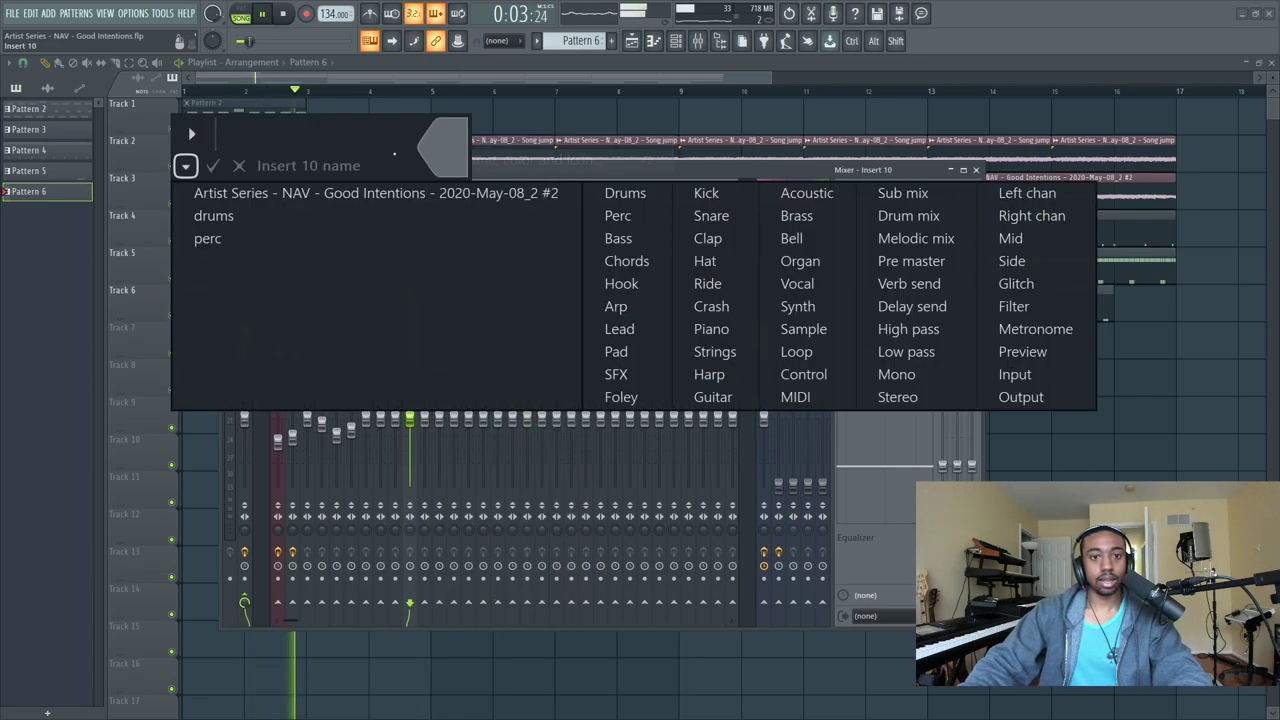
{"action": "type", "text": "vox"}
{"action": "key", "text": "Return"}
{"action": "key", "text": "space"}
Load the RNB MALE VOCAL mixer track state onto mixer track 10.
{"action": "right_click", "coordinate": [410, 245]}
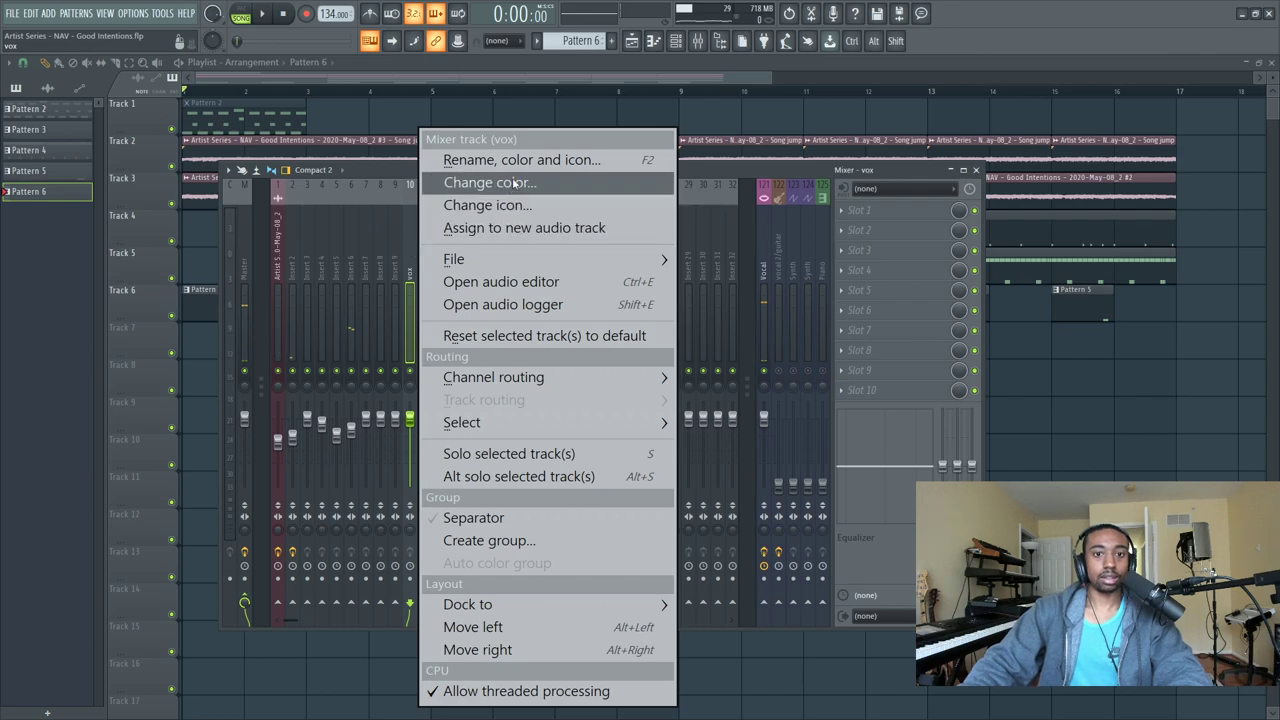
{"action": "mouse_move", "coordinate": [537, 258]}
{"action": "left_click", "coordinate": [778, 142]}
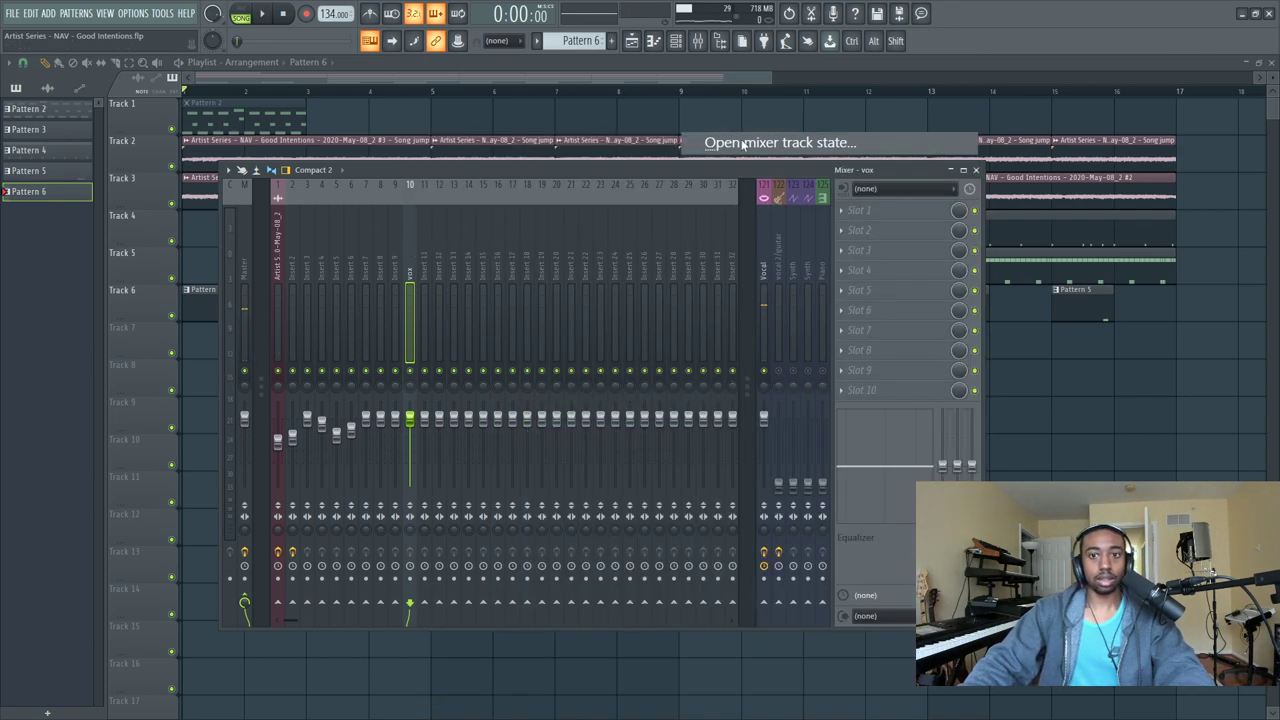
{"action": "left_click", "coordinate": [206, 92]}
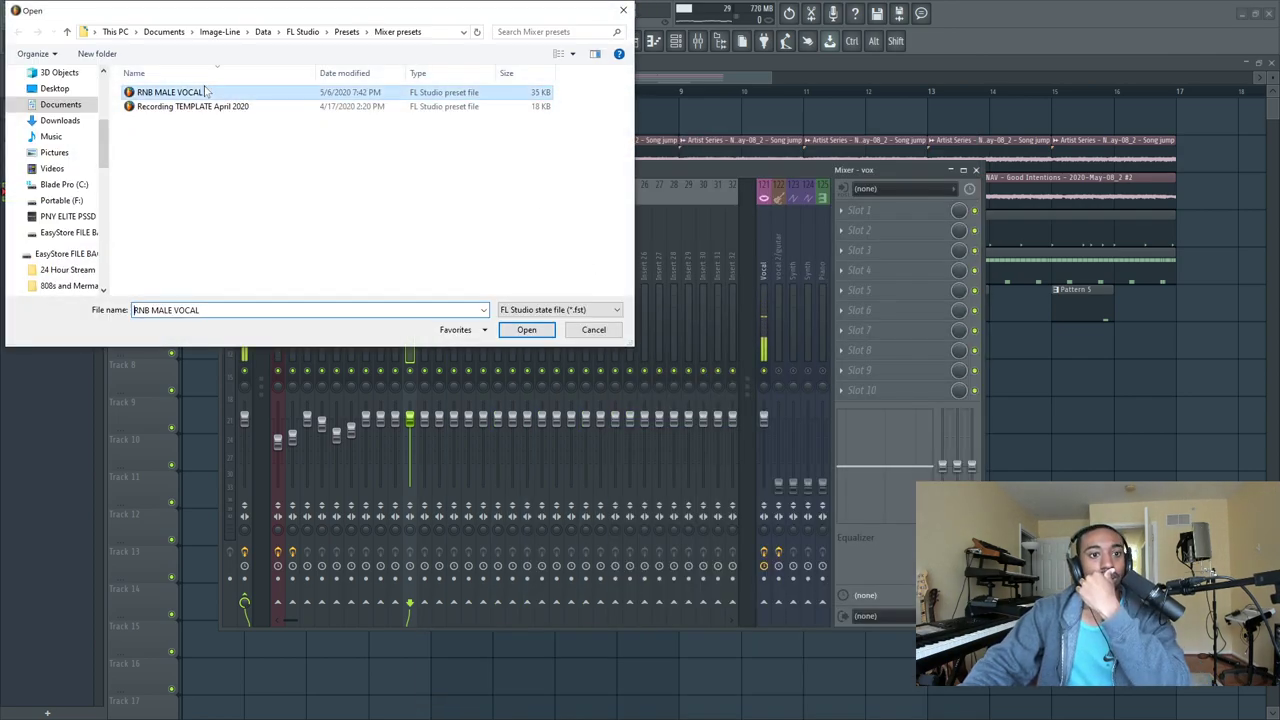
{"action": "left_click", "coordinate": [527, 331]}
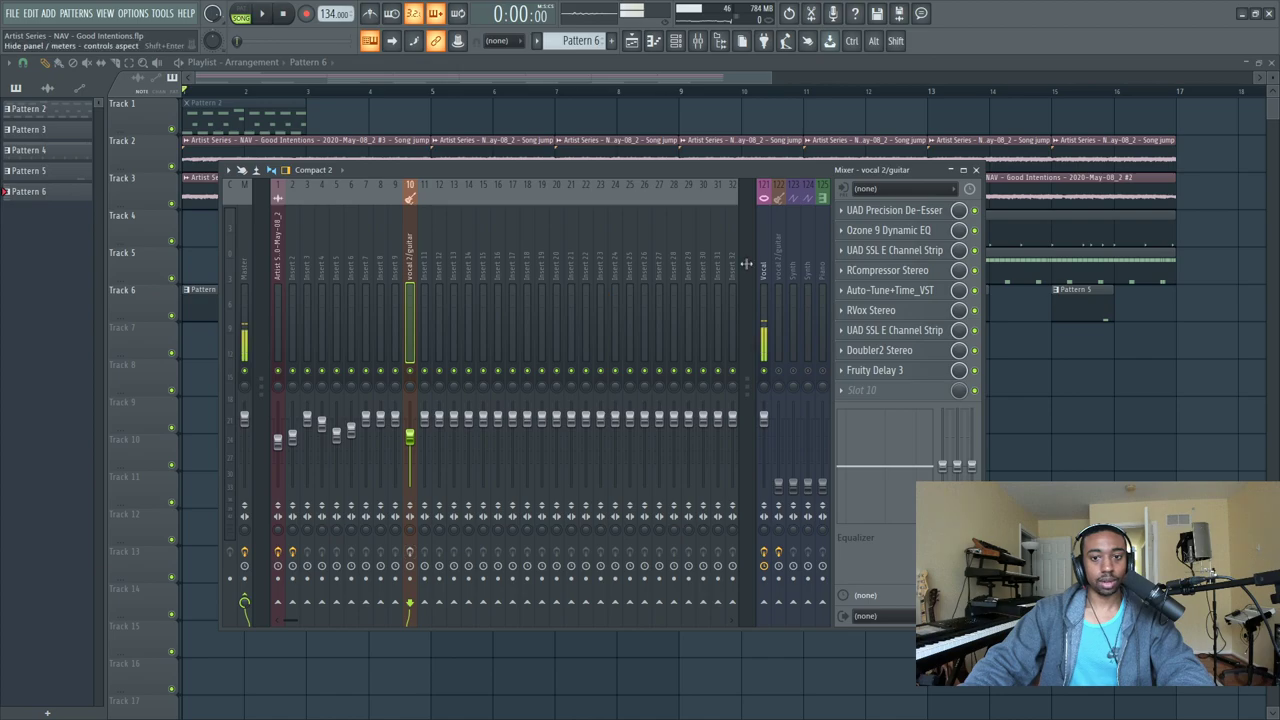
Set the Auto-Tune on mixer track 10 to key C and the Chromatic scale.
{"action": "left_click", "coordinate": [900, 290]}
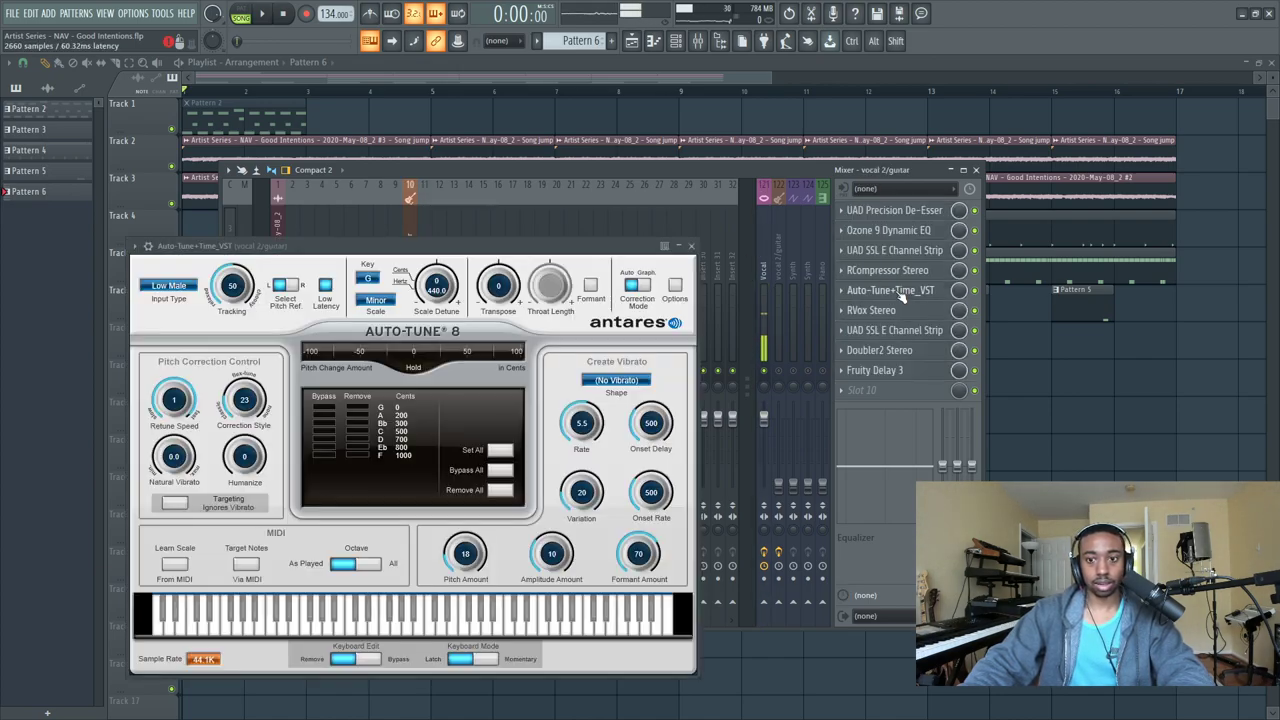
{"action": "left_click", "coordinate": [378, 282]}
{"action": "left_click", "coordinate": [381, 283]}
{"action": "left_click", "coordinate": [380, 299]}
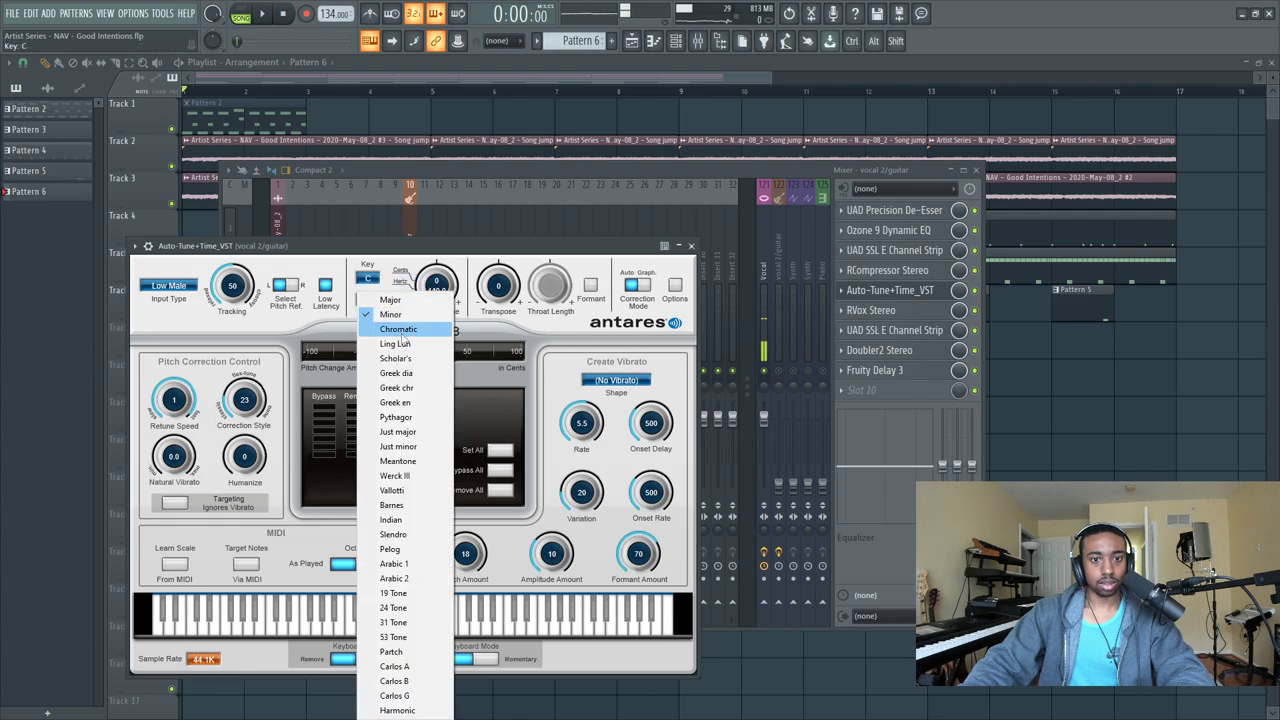
{"action": "left_click", "coordinate": [399, 329]}
{"action": "left_click_drag", "start_coordinate": [410, 245], "coordinate": [681, 196]}
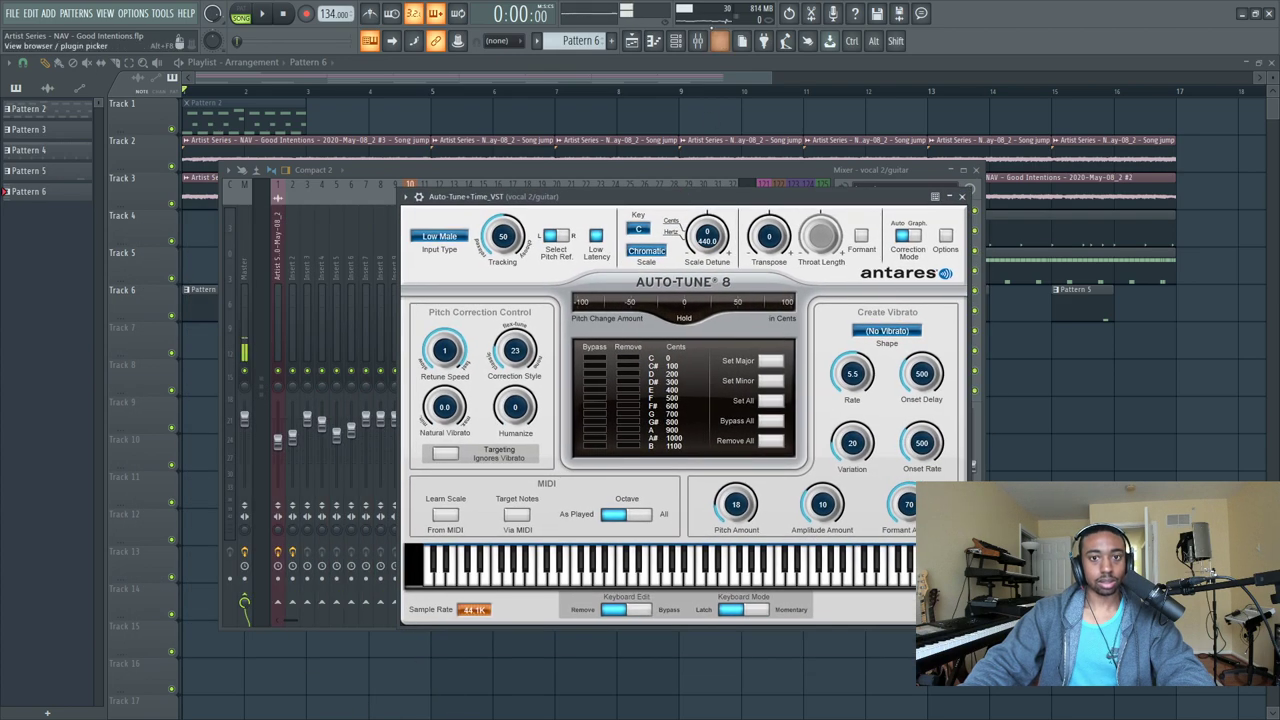
Check the 3x Osc notes in the piano roll and reopen the Auto-Tune on the vocal 2/guitar track.
{"action": "left_click", "coordinate": [677, 40]}
{"action": "left_click", "coordinate": [226, 292]}
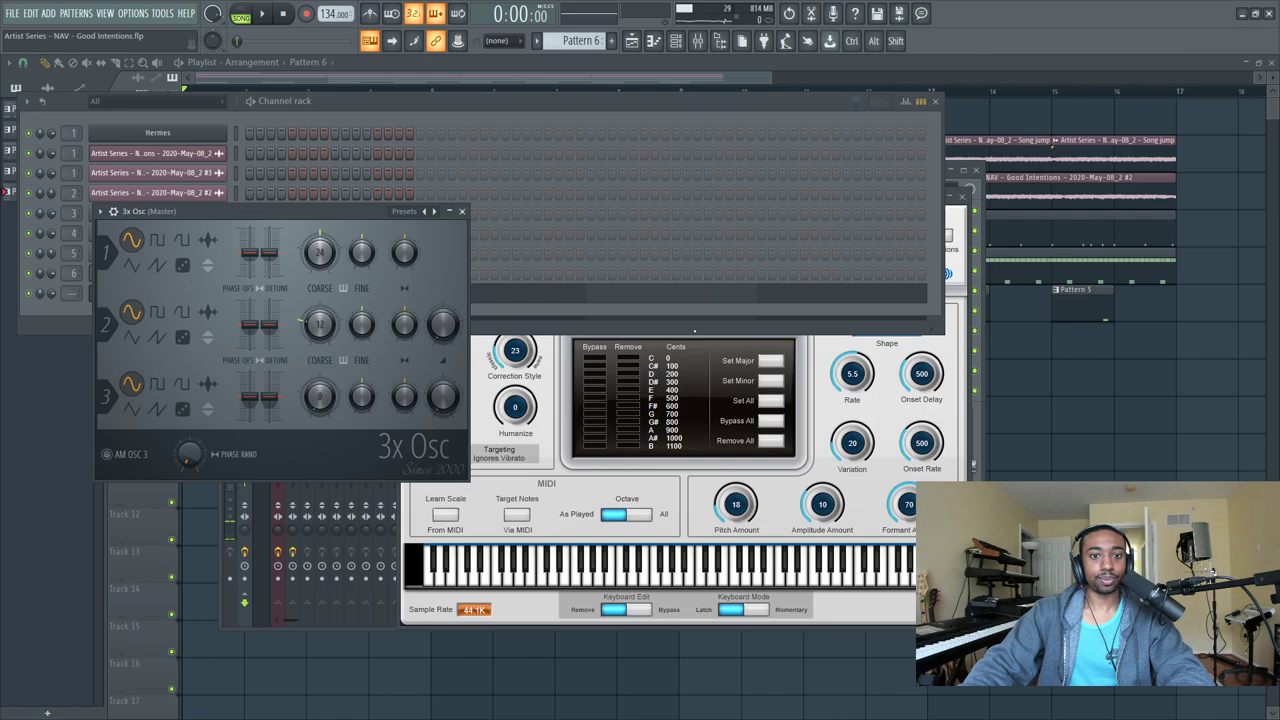
{"action": "left_click", "coordinate": [549, 297]}
{"action": "left_click", "coordinate": [698, 40]}
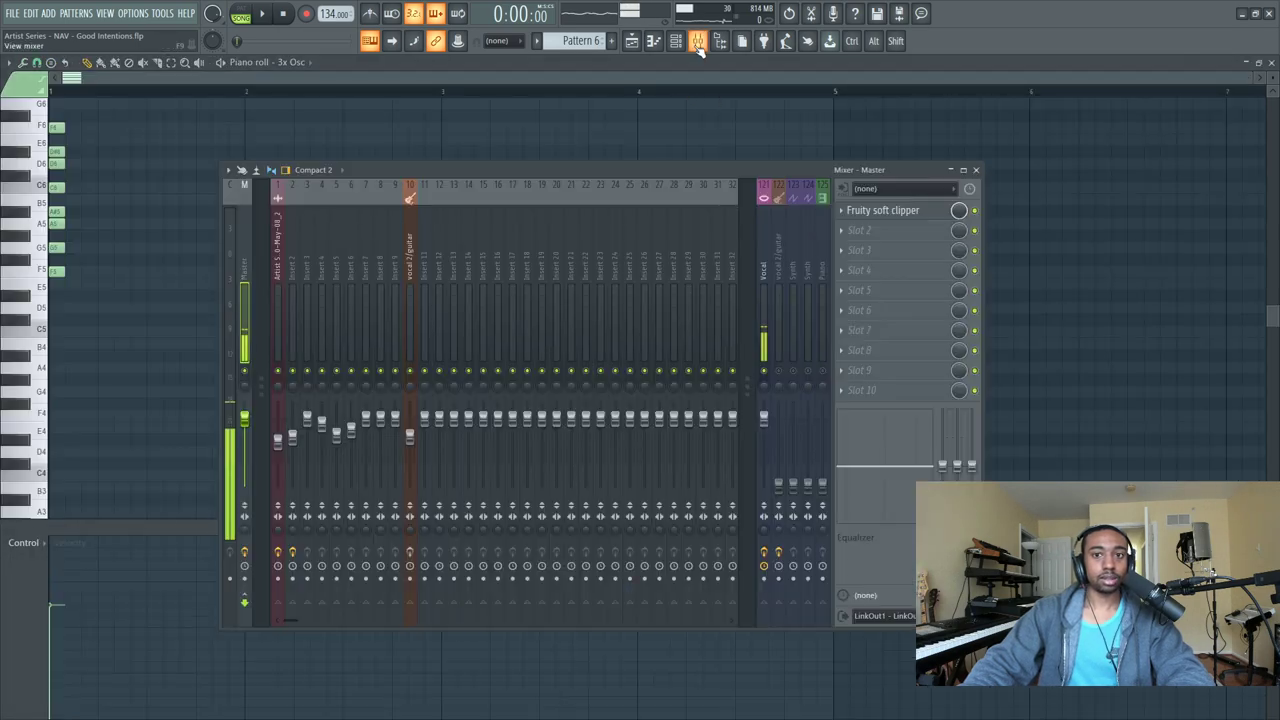
{"action": "left_click", "coordinate": [409, 320]}
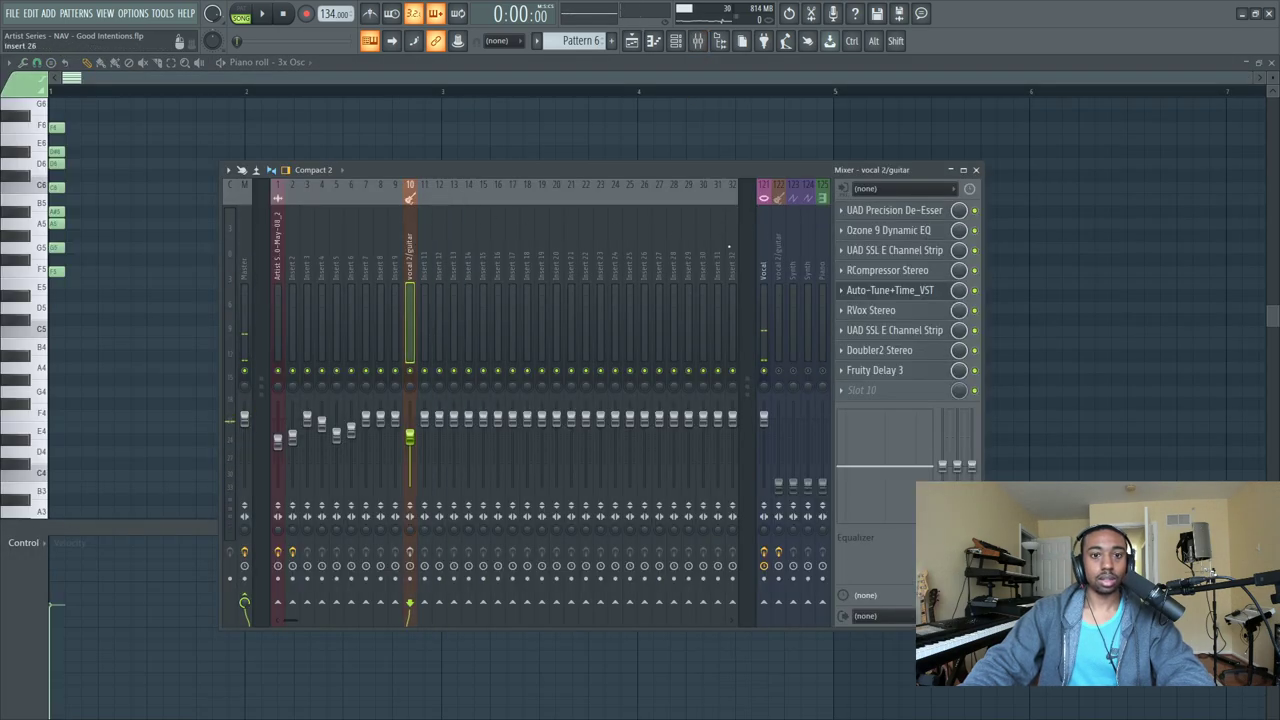
{"action": "left_click", "coordinate": [909, 293]}
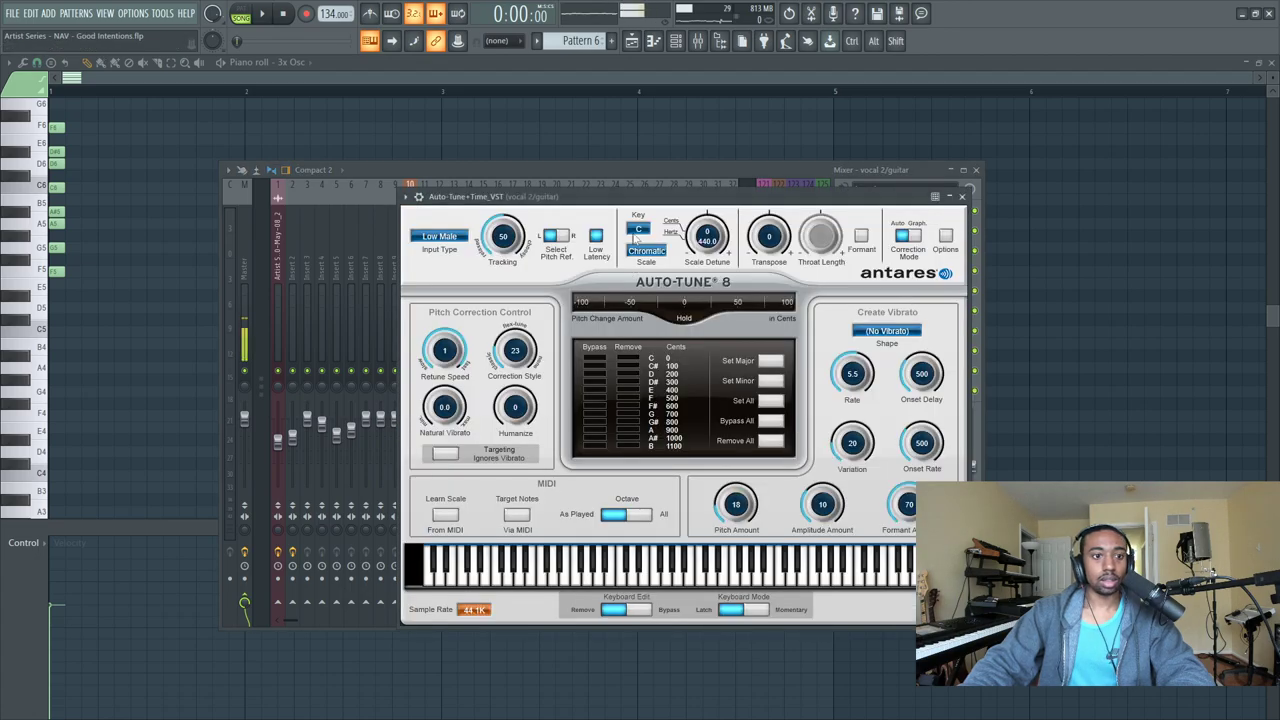
Remove C#, E, F#, G# and B from the Auto-Tune scale on the vocal 2/guitar track.
{"action": "left_click_drag", "start_coordinate": [620, 193], "coordinate": [580, 151]}
{"action": "left_click", "coordinate": [584, 354]}
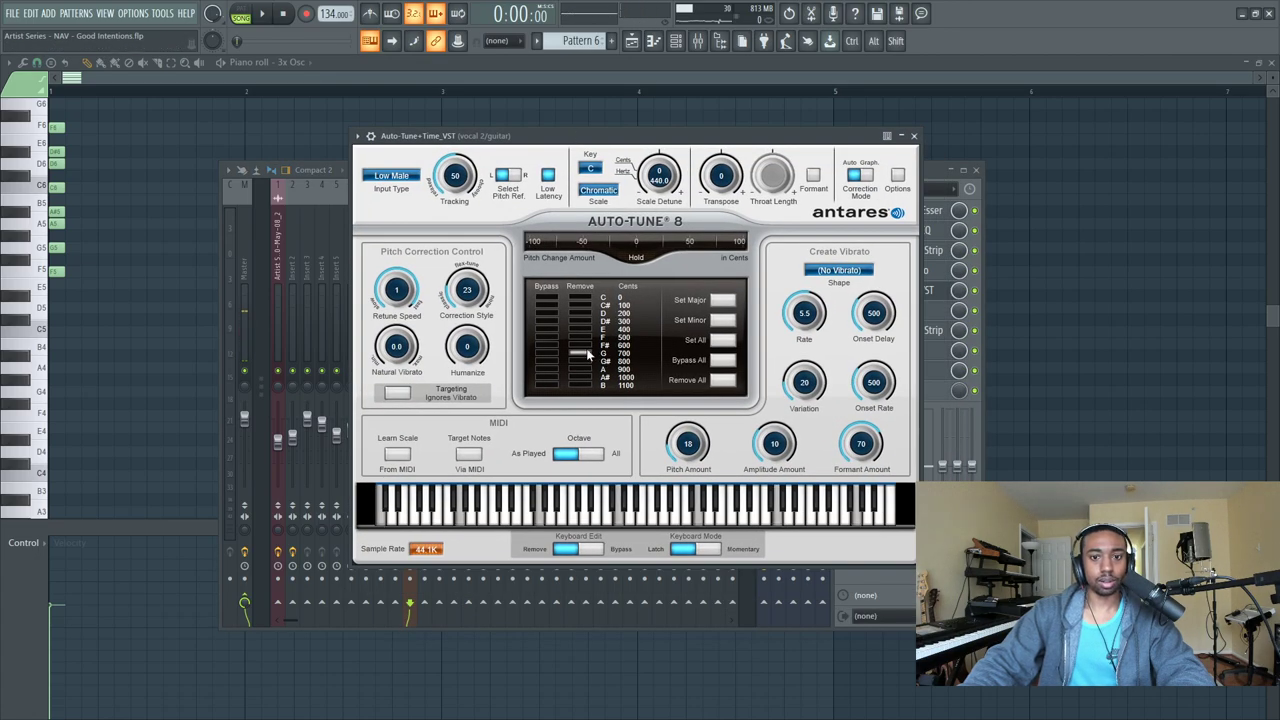
{"action": "left_click", "coordinate": [585, 353]}
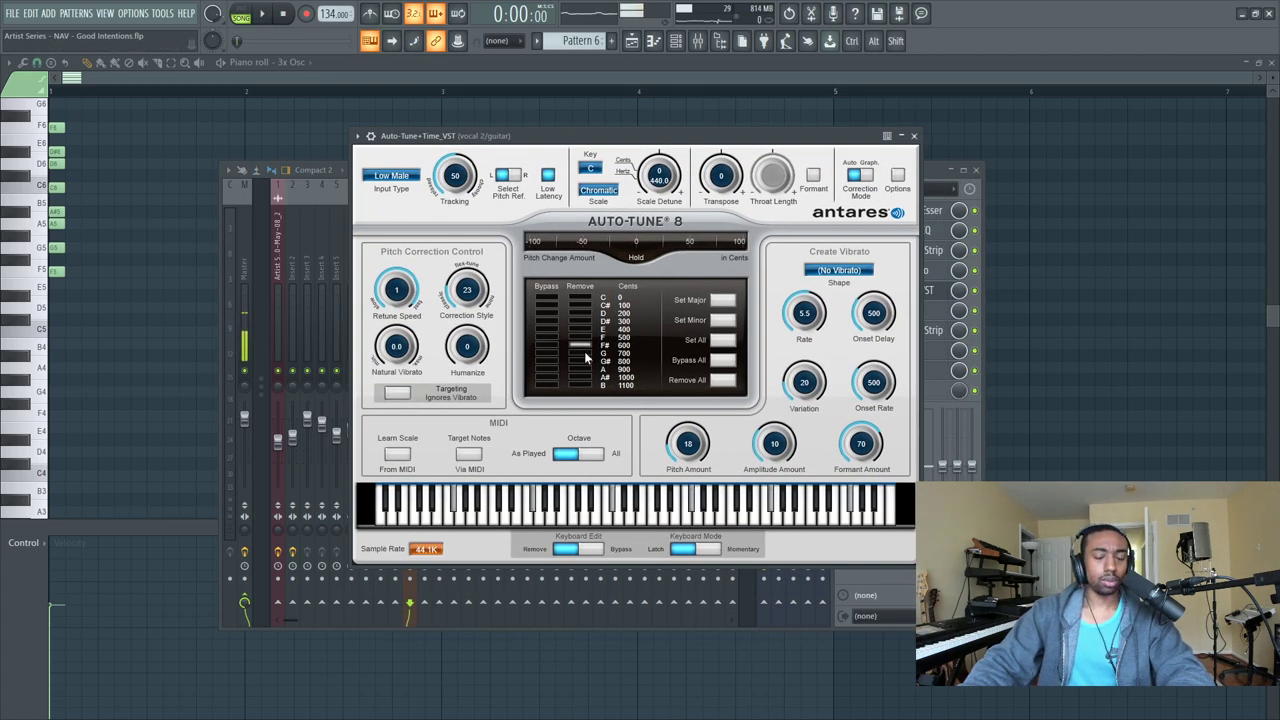
{"action": "left_click", "coordinate": [582, 362]}
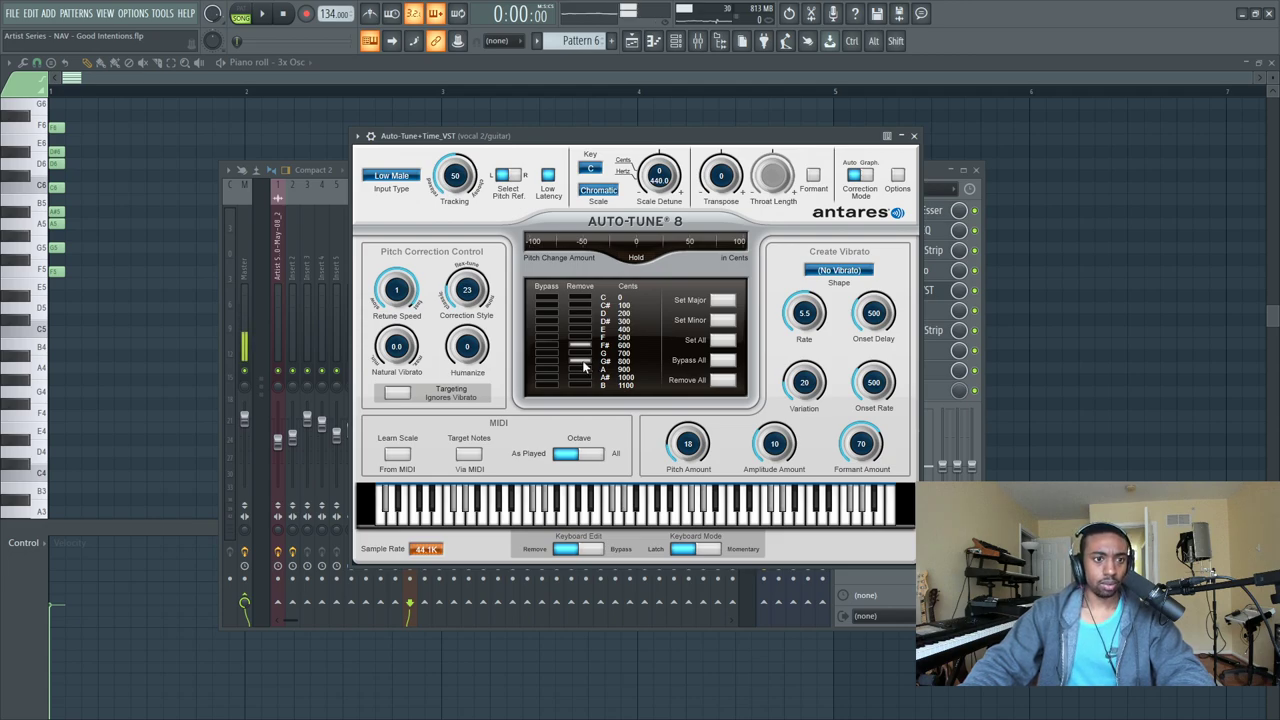
{"action": "left_click", "coordinate": [584, 386]}
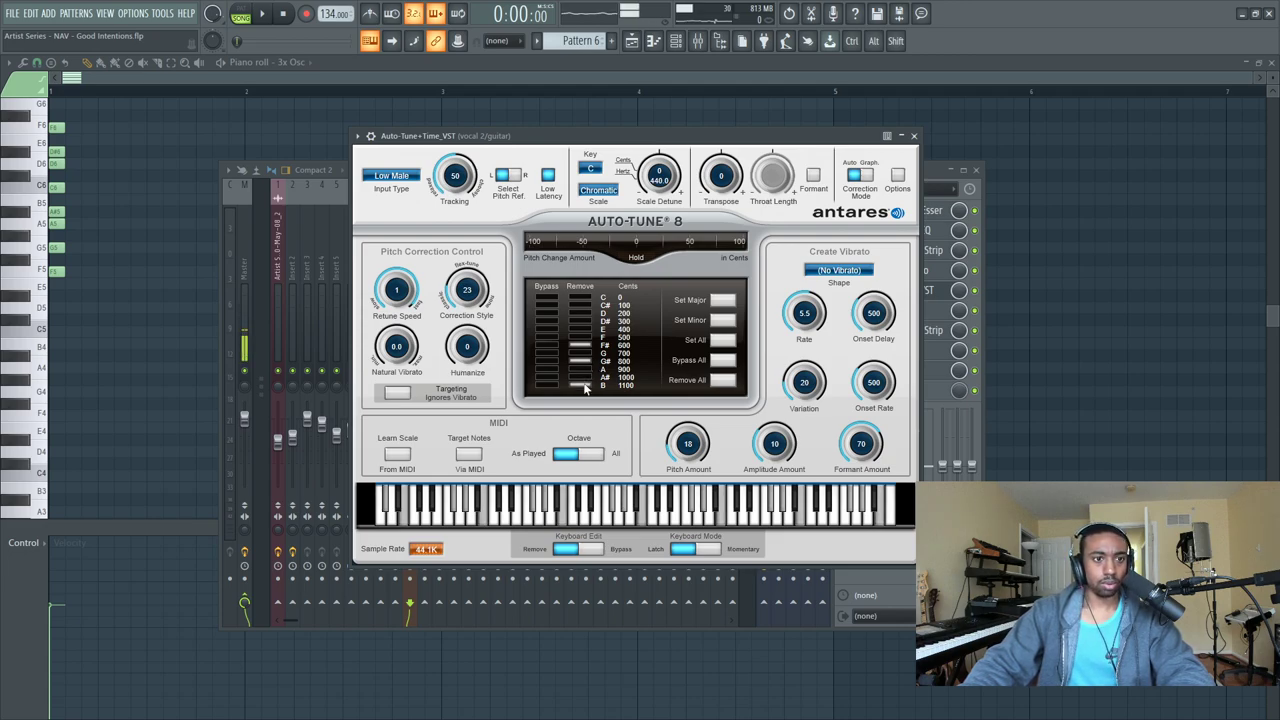
{"action": "left_click", "coordinate": [588, 330]}
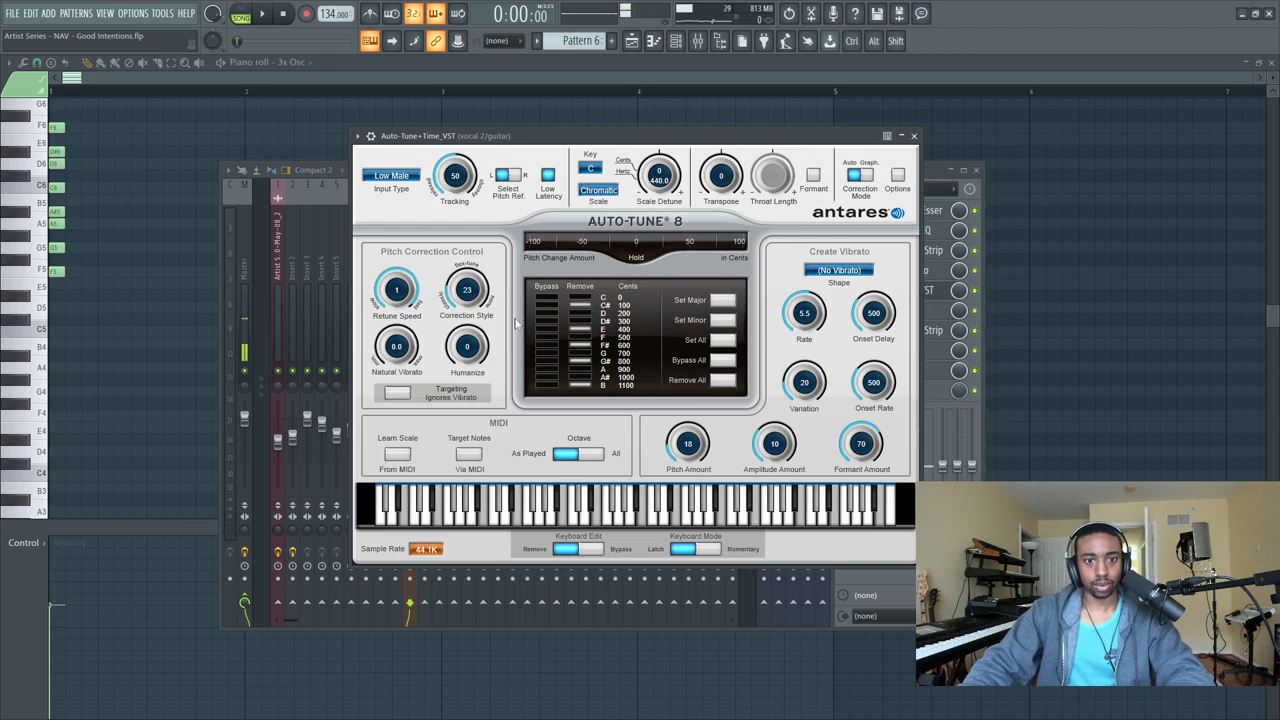
Close the Auto-Tune and the piano roll, and play the song from the beginning.
{"action": "left_click", "coordinate": [912, 133]}
{"action": "key", "text": "F9"}
{"action": "key", "text": "space"}
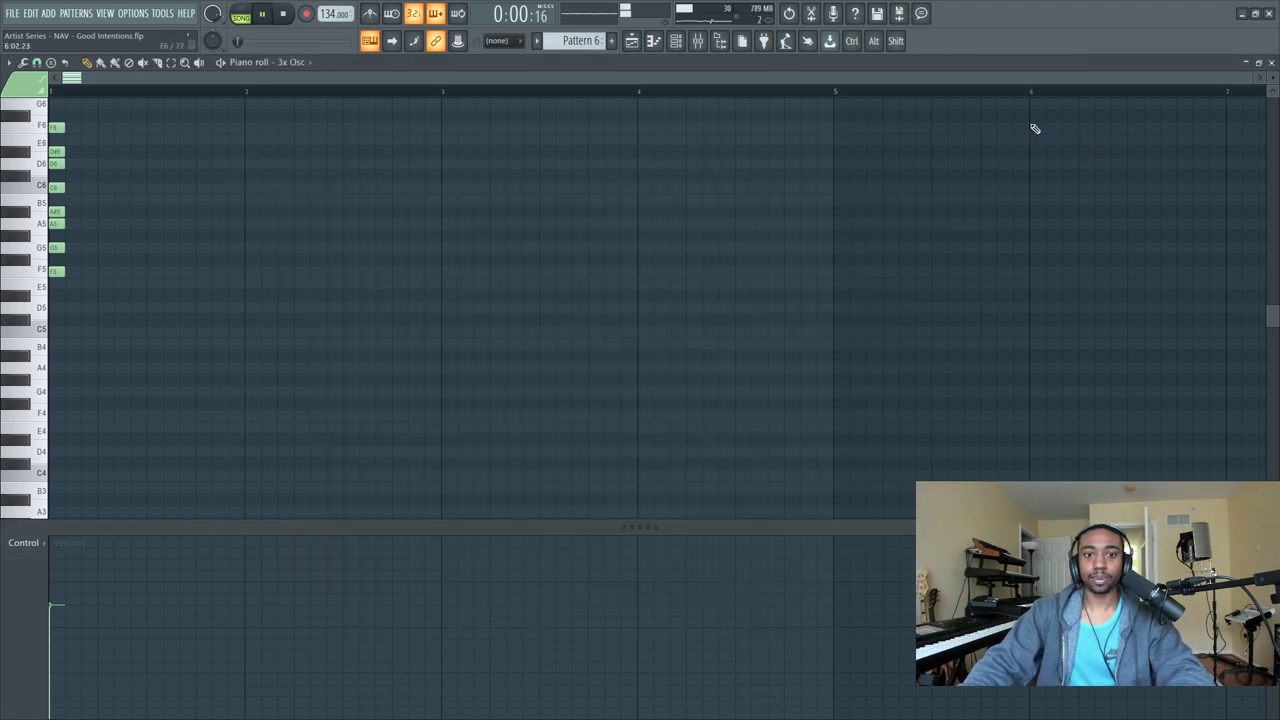
{"action": "left_click", "coordinate": [1273, 63]}
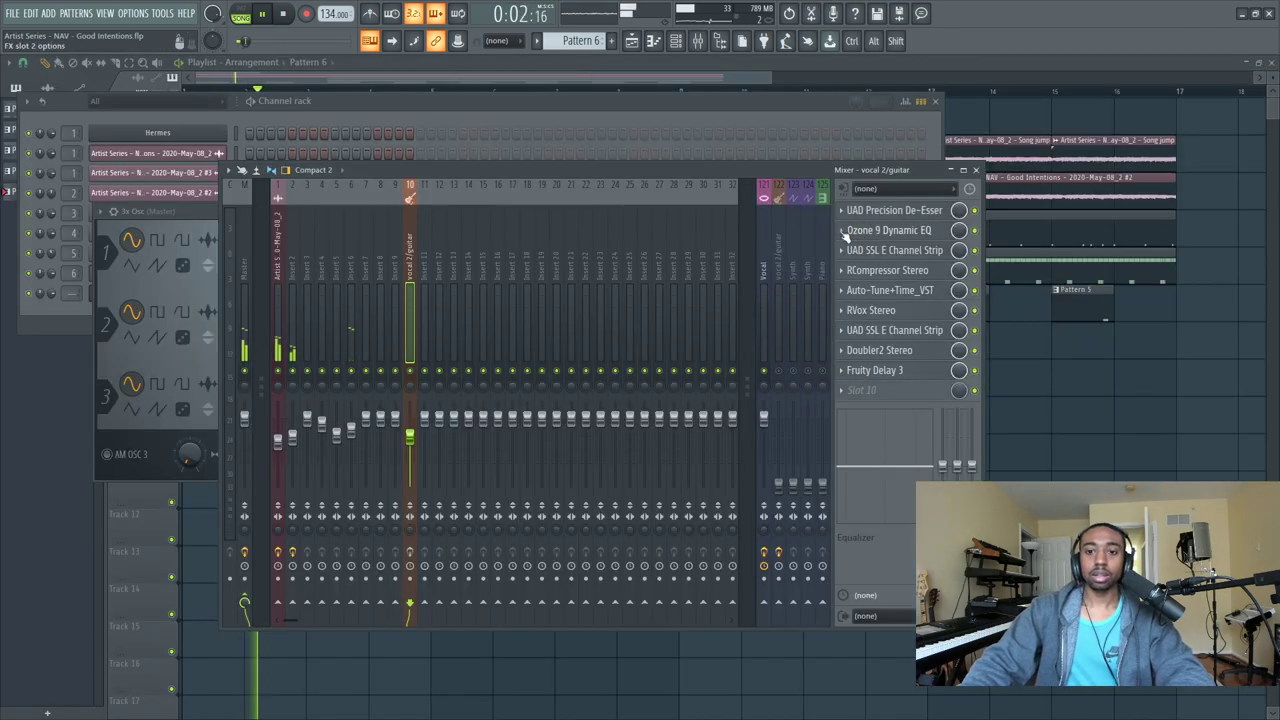
Put Fruity Delay 3 in effect slot 4 of the Vocal mixer track, as used on the vocal 2/guitar track.
{"action": "left_click", "coordinate": [760, 255]}
{"action": "left_click", "coordinate": [409, 300]}
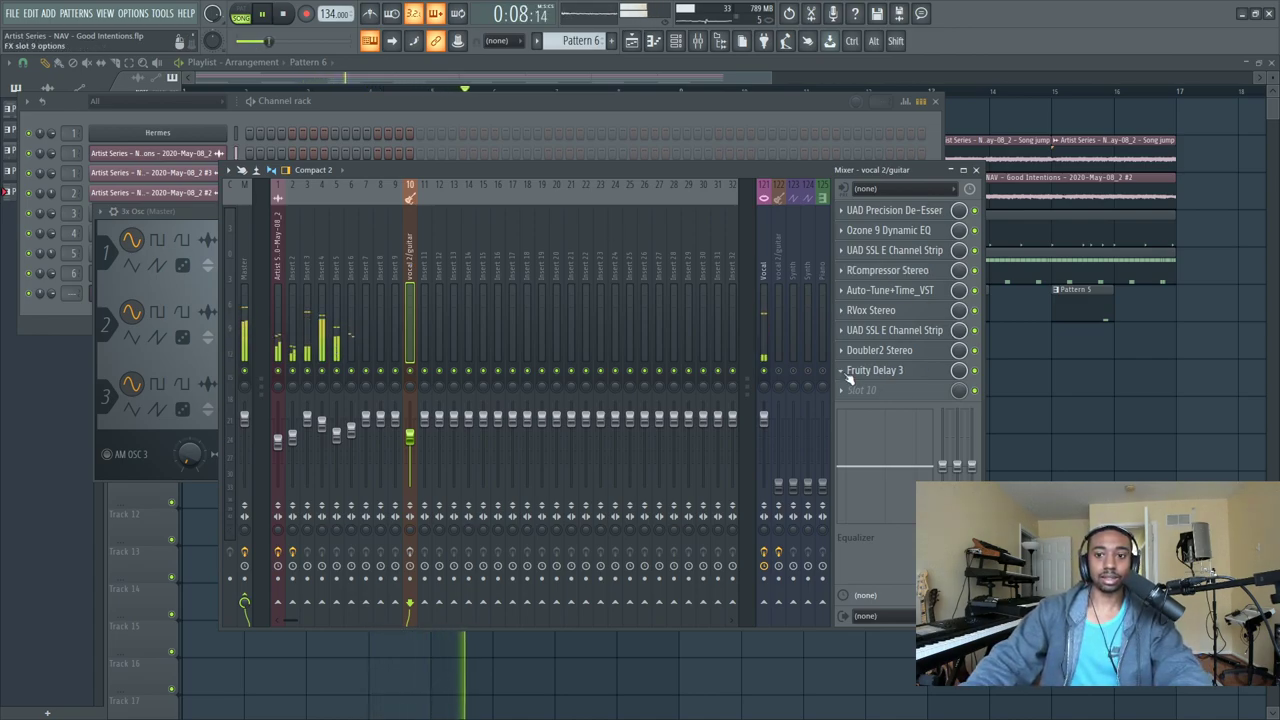
{"action": "left_click", "coordinate": [846, 372]}
{"action": "left_click", "coordinate": [908, 269]}
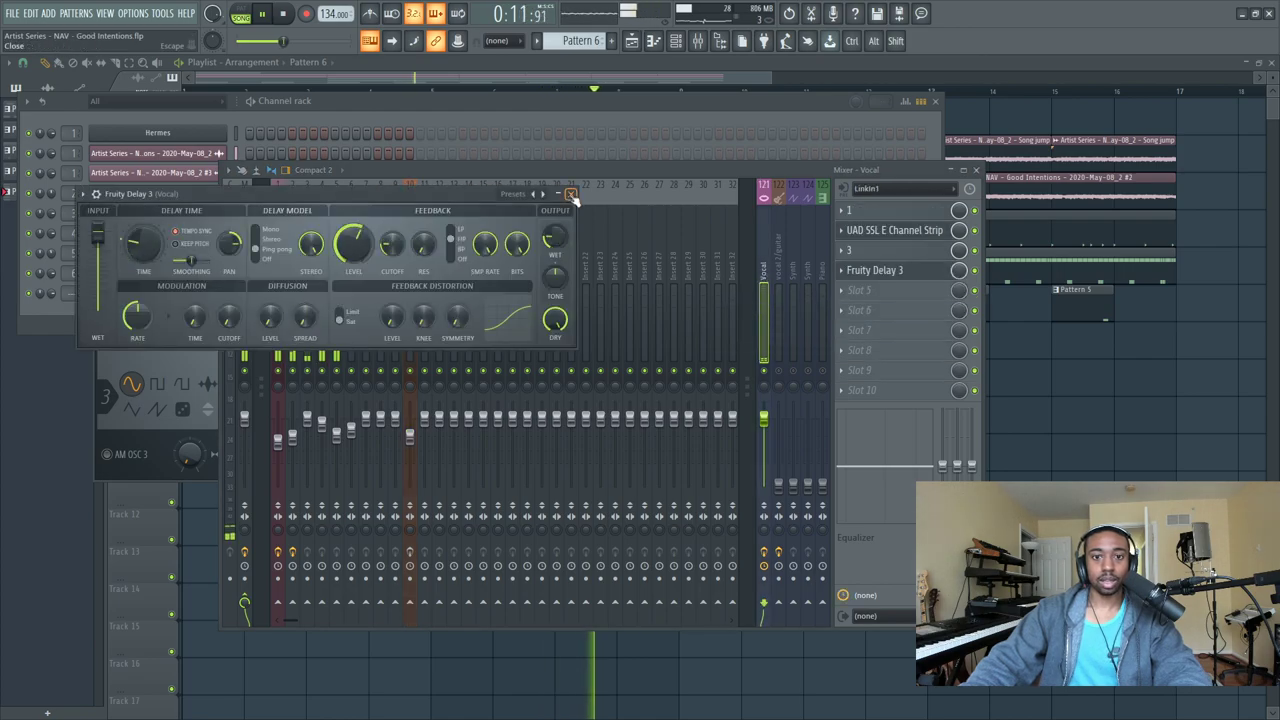
Load UAD RealVerb-Pro in the first effect slot of mixer track Insert 11 with the Big Warm Hall preset.
{"action": "left_click", "coordinate": [569, 193]}
{"action": "left_click", "coordinate": [424, 249]}
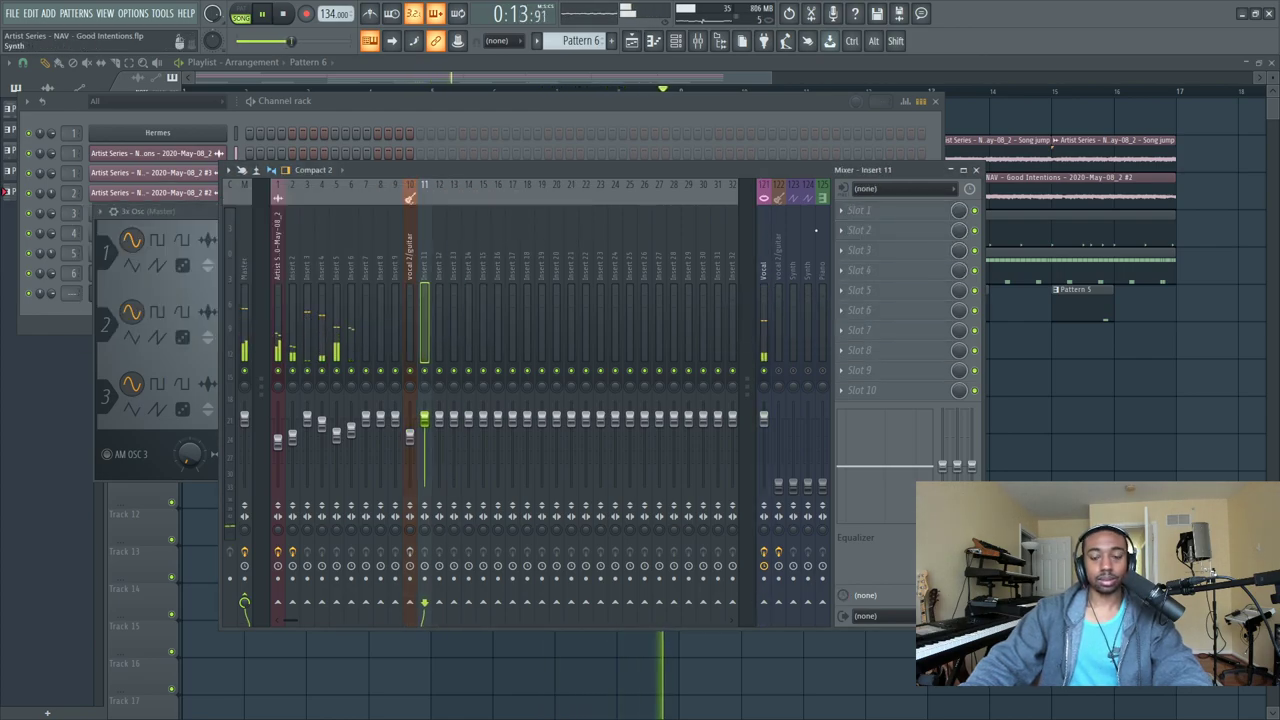
{"action": "left_click", "coordinate": [848, 214]}
{"action": "scroll", "coordinate": [848, 218], "scroll_direction": "right", "scroll_amount": 15}
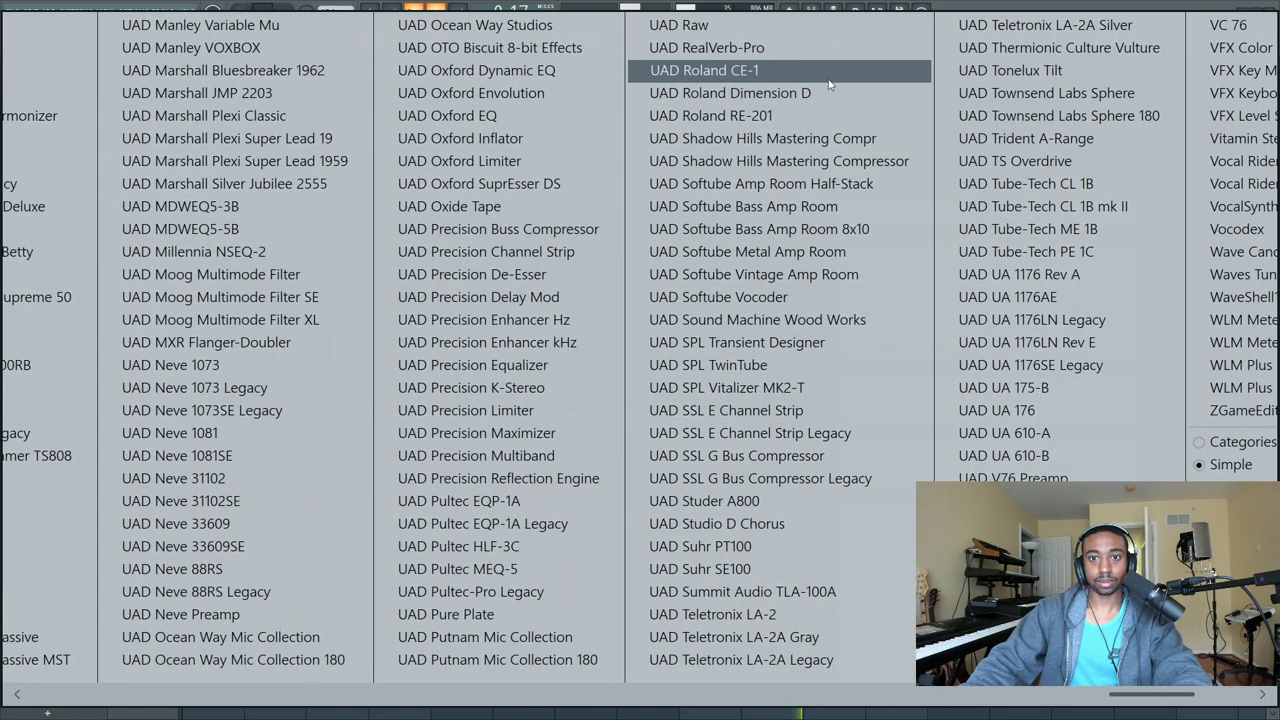
{"action": "left_click", "coordinate": [819, 52]}
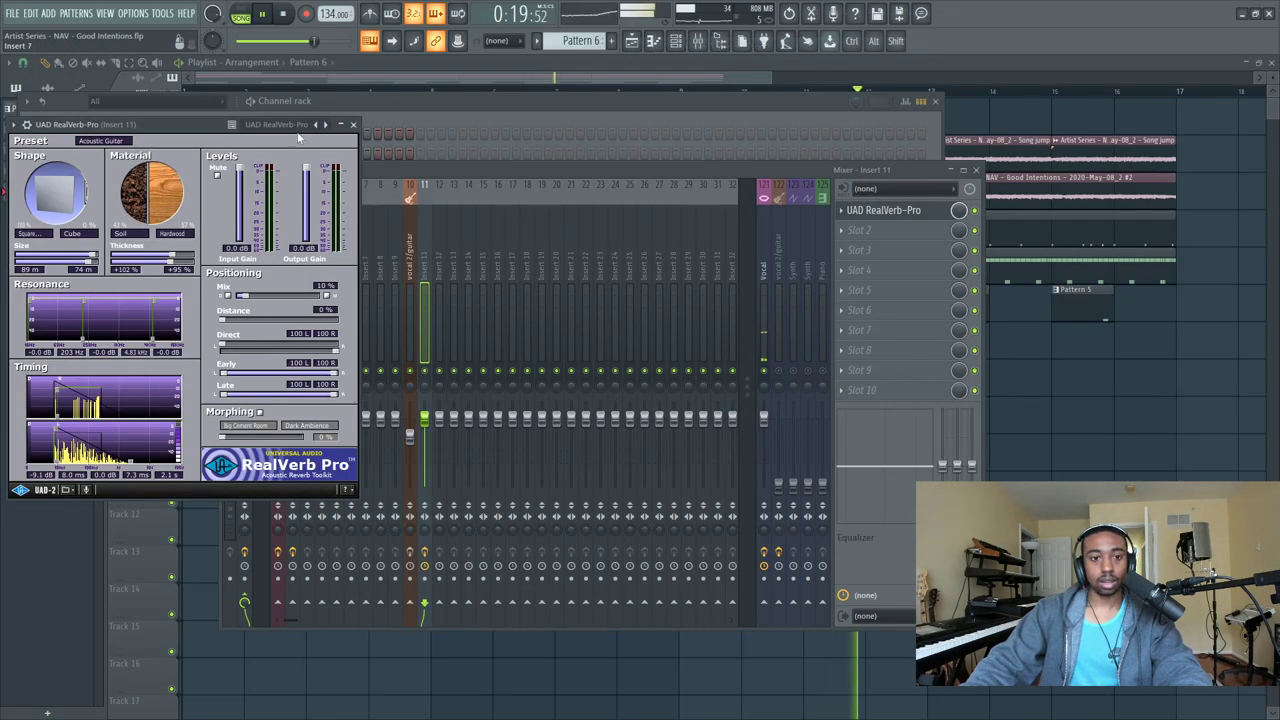
{"action": "left_click", "coordinate": [298, 125]}
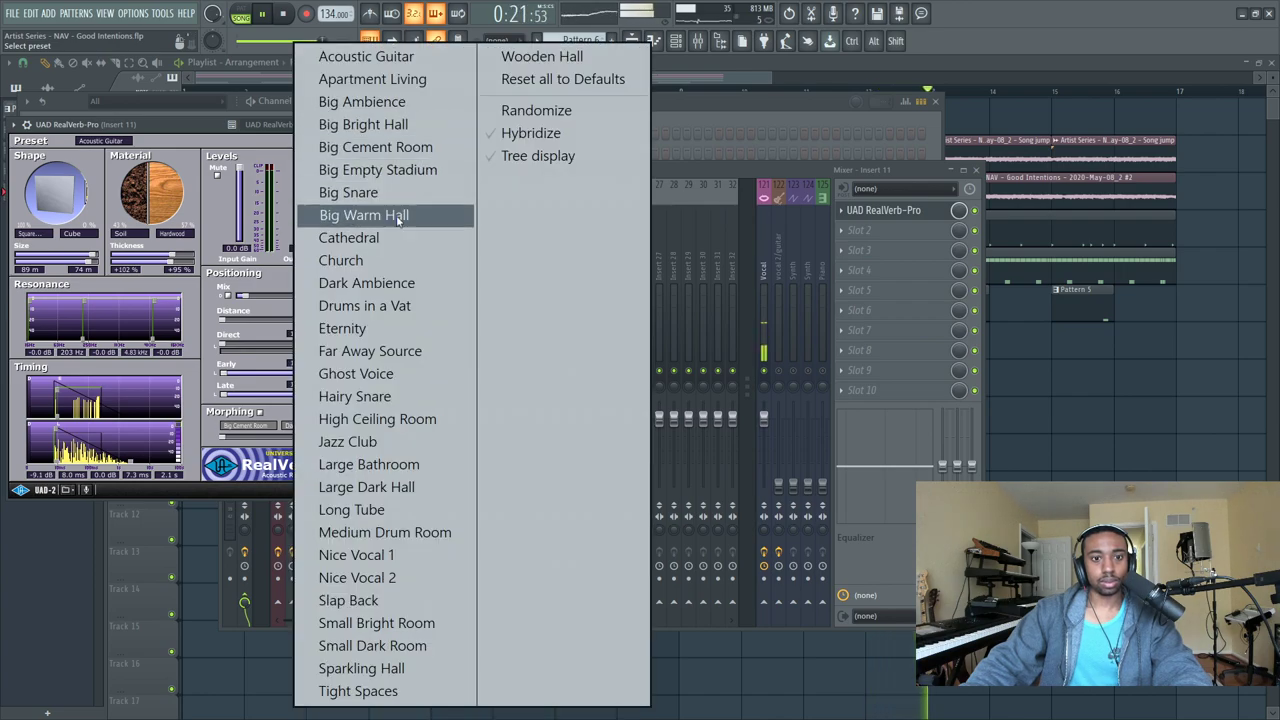
{"action": "left_click", "coordinate": [365, 215]}
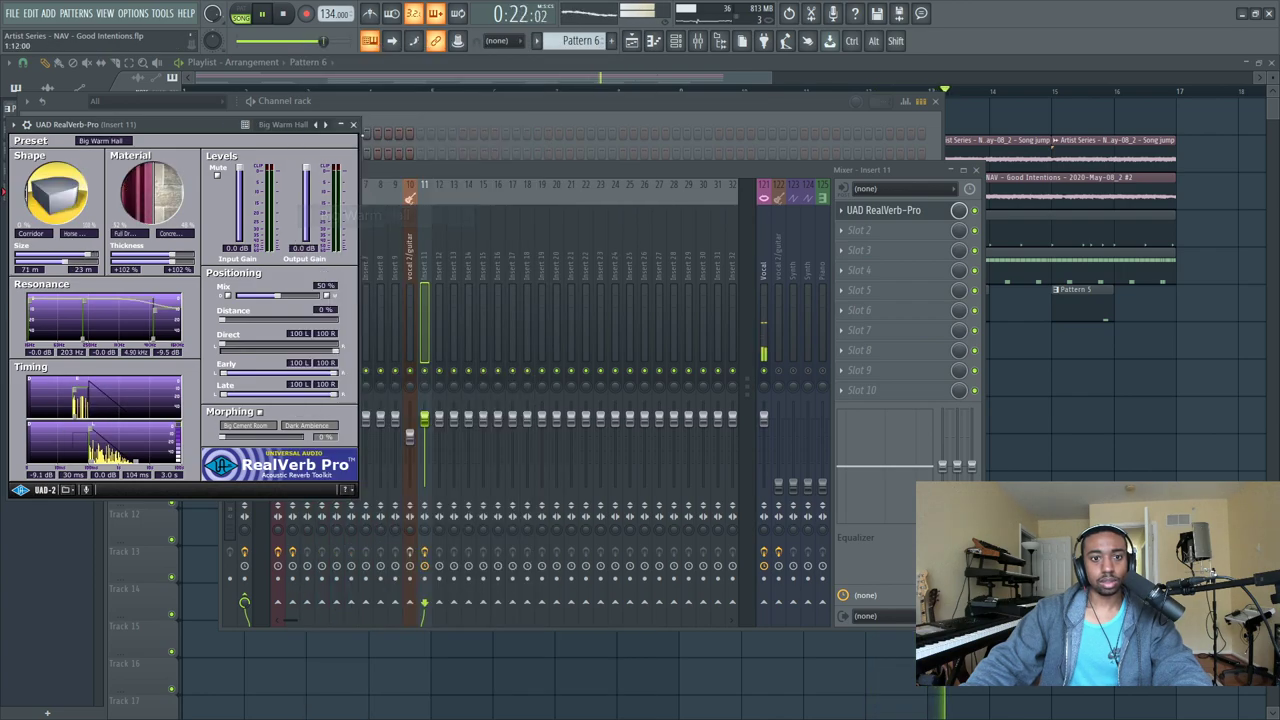
Route the Vocal mixer track to the Insert 11 reverb and close RealVerb-Pro while the song plays from the beginning.
{"action": "left_click", "coordinate": [764, 290]}
{"action": "key", "text": "space"}
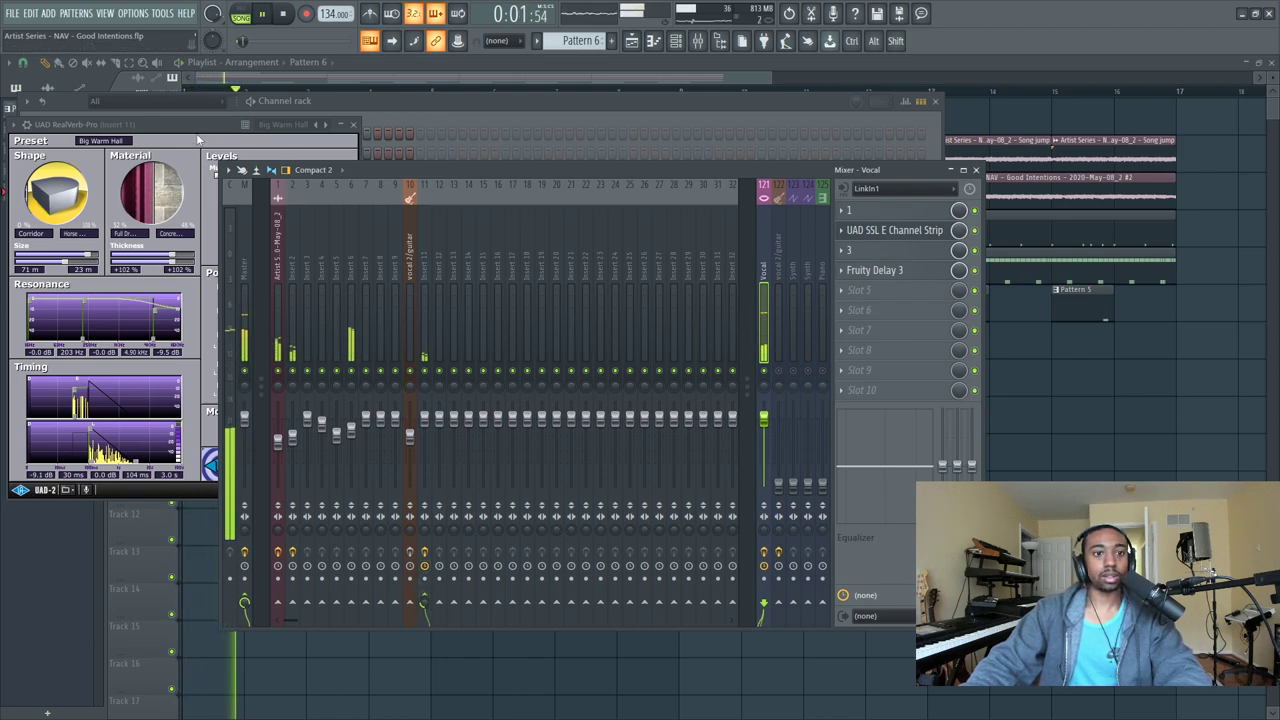
{"action": "left_click", "coordinate": [275, 140]}
{"action": "left_click", "coordinate": [353, 124]}
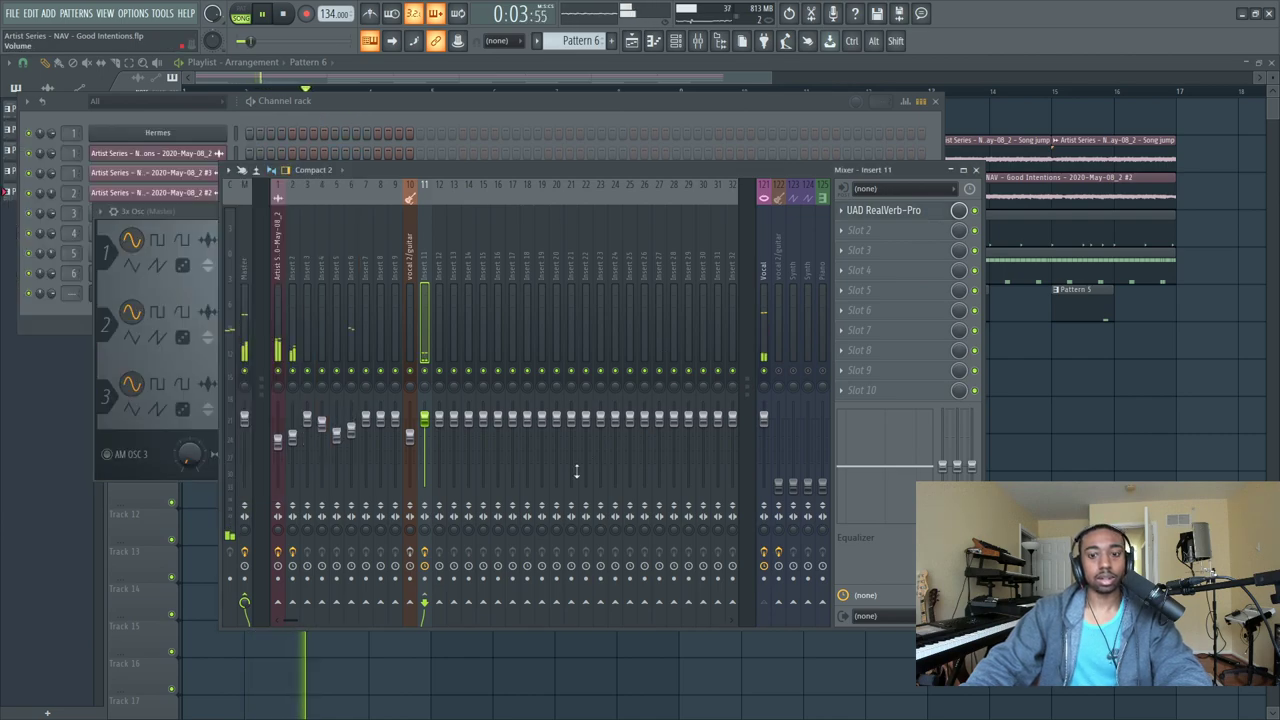
Arm the Vocal mixer track for recording and check its Auto-Tune during playback.
{"action": "left_click", "coordinate": [764, 308]}
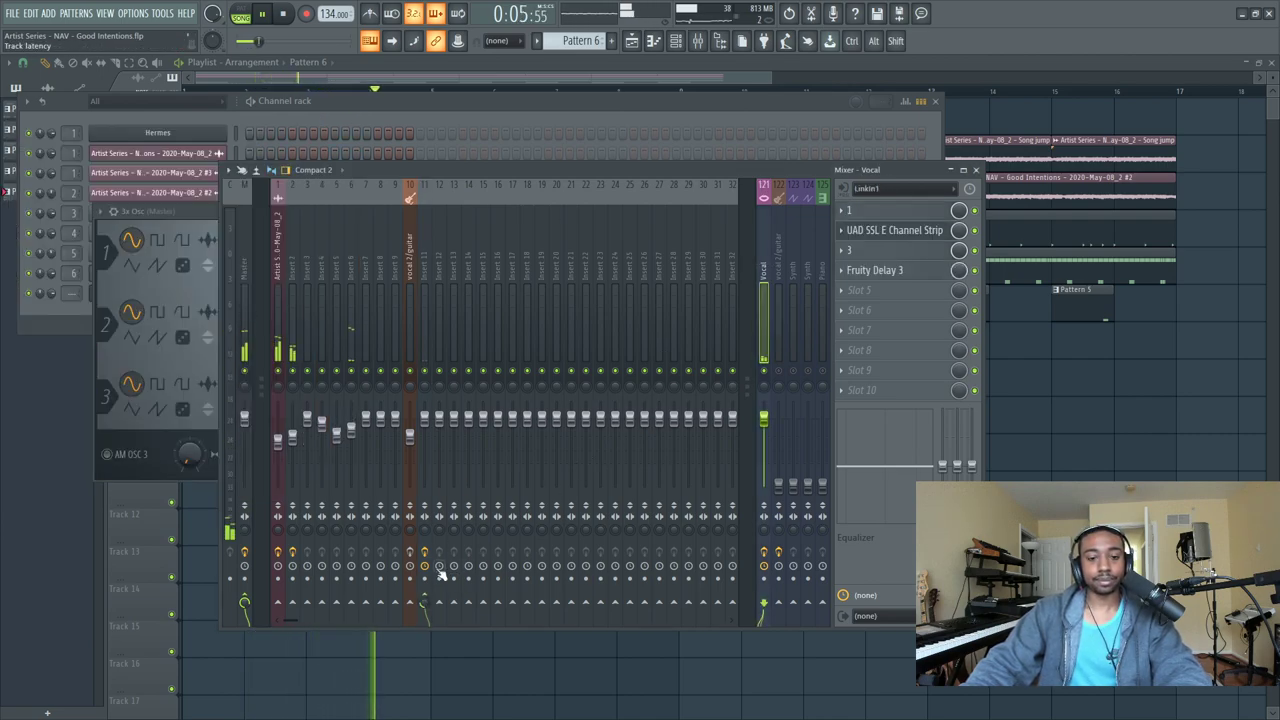
{"action": "left_click", "coordinate": [763, 578]}
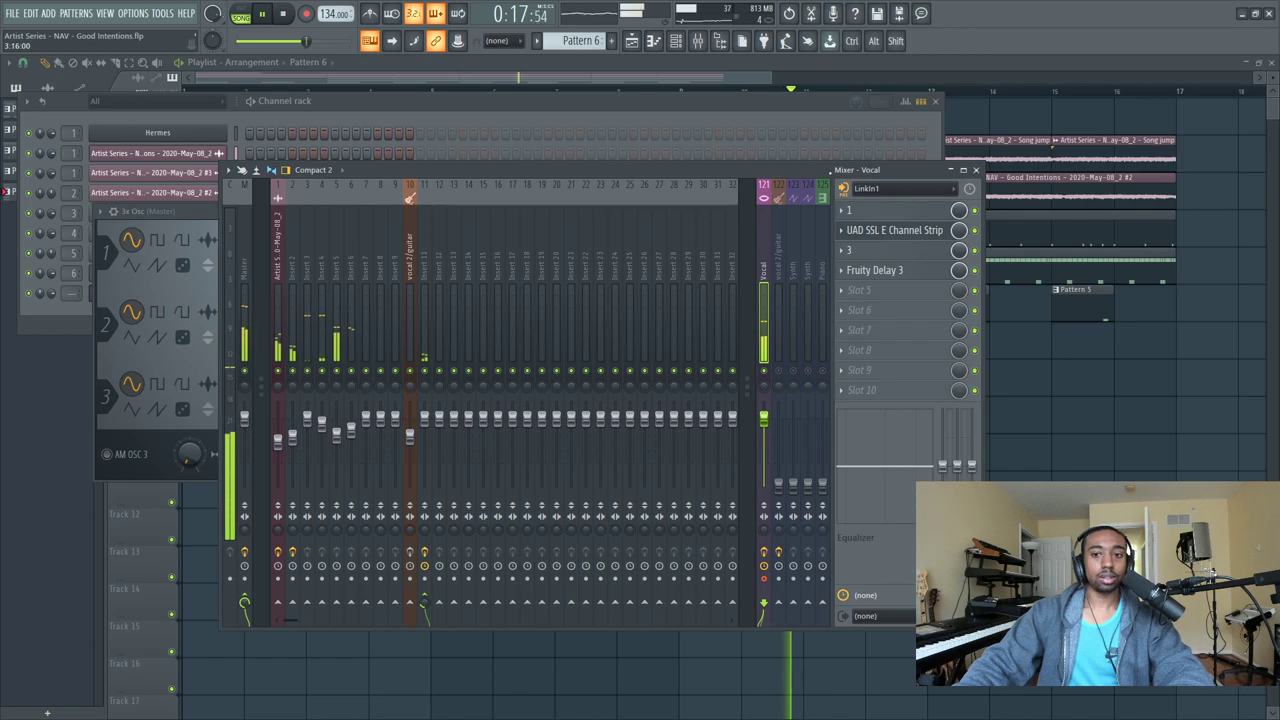
{"action": "left_click", "coordinate": [913, 253]}
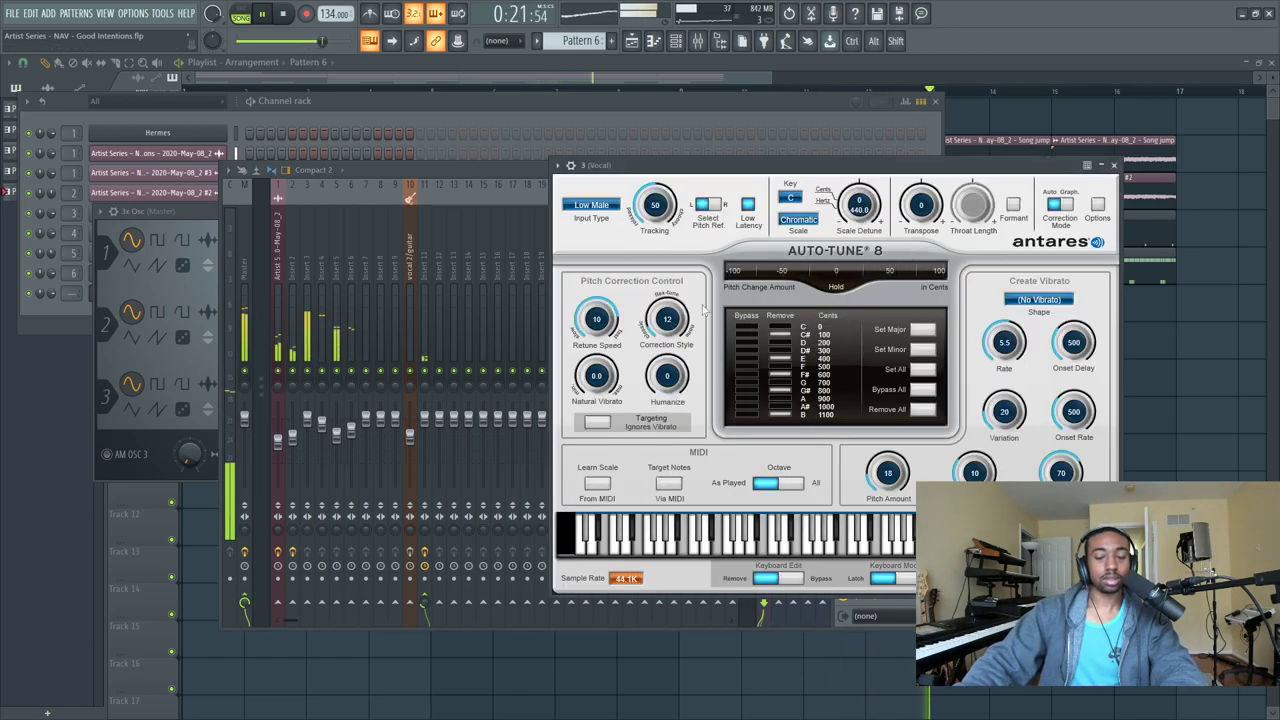
{"action": "left_click", "coordinate": [1113, 165]}
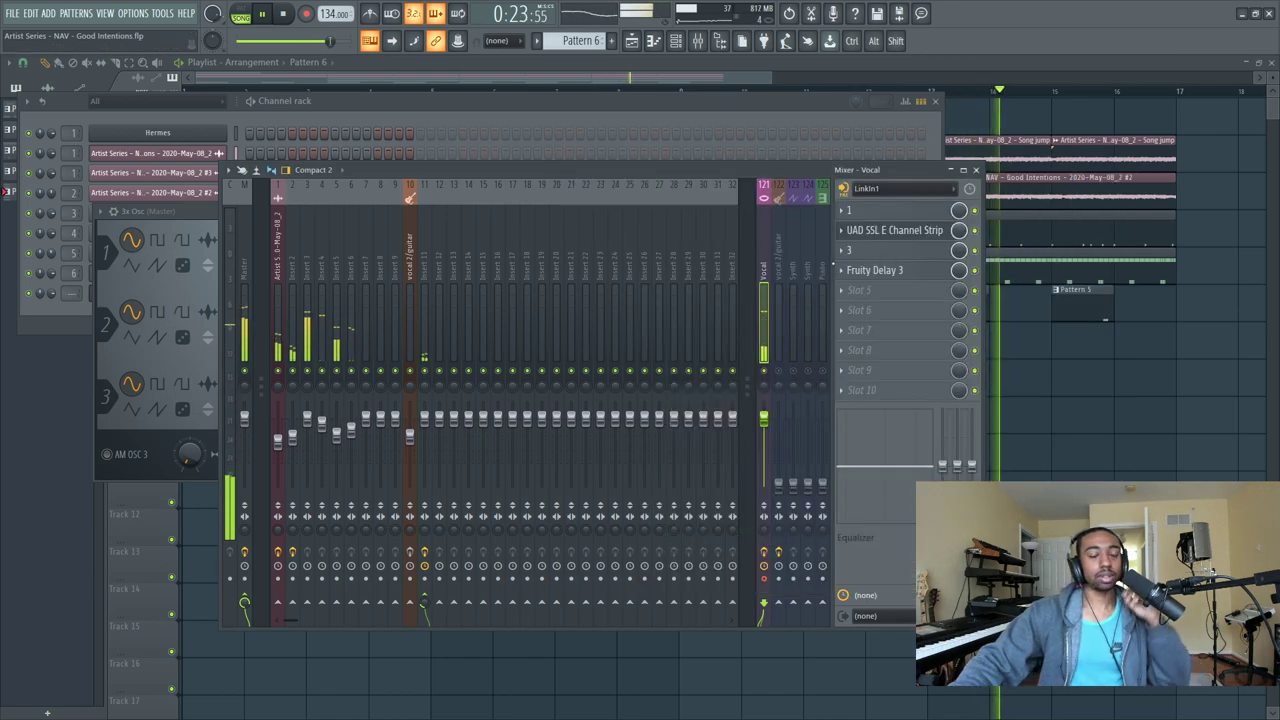
{"action": "left_click", "coordinate": [899, 252]}
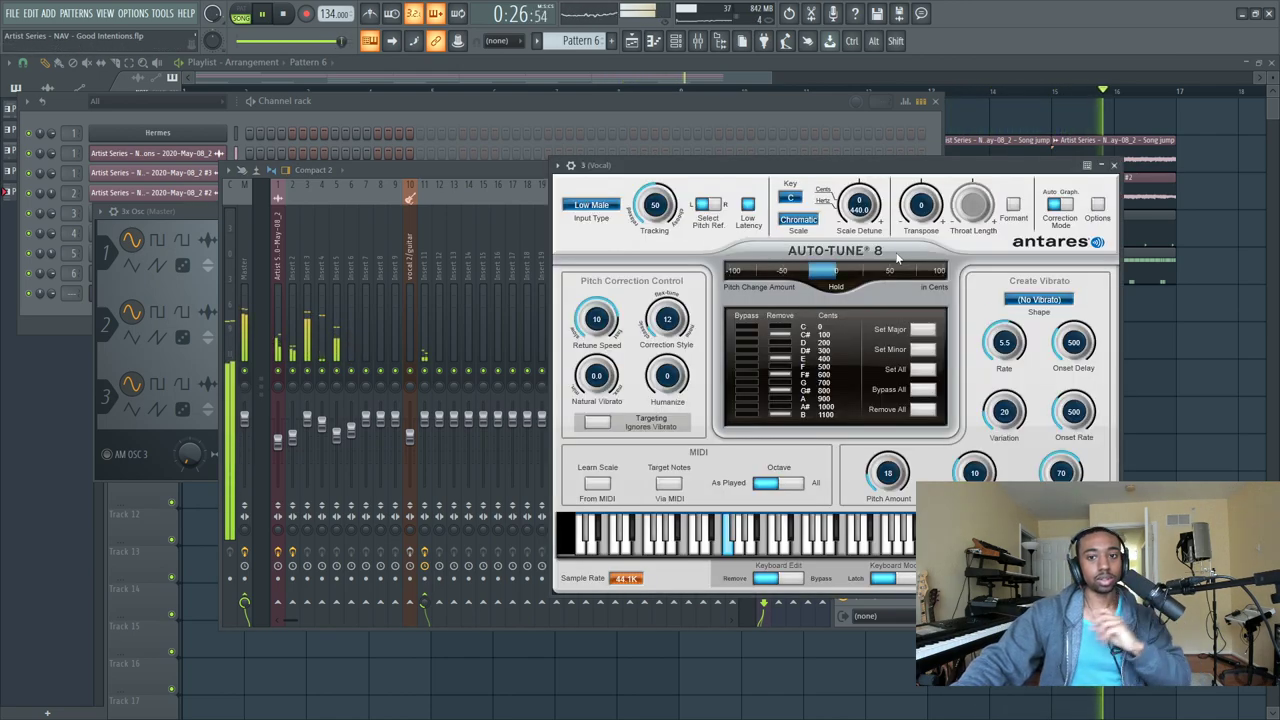
{"action": "left_click", "coordinate": [1114, 166]}
{"action": "key", "text": "space"}
Delete the 3x Osc channel from the channel rack and add a Scaler channel.
{"action": "left_click", "coordinate": [340, 102]}
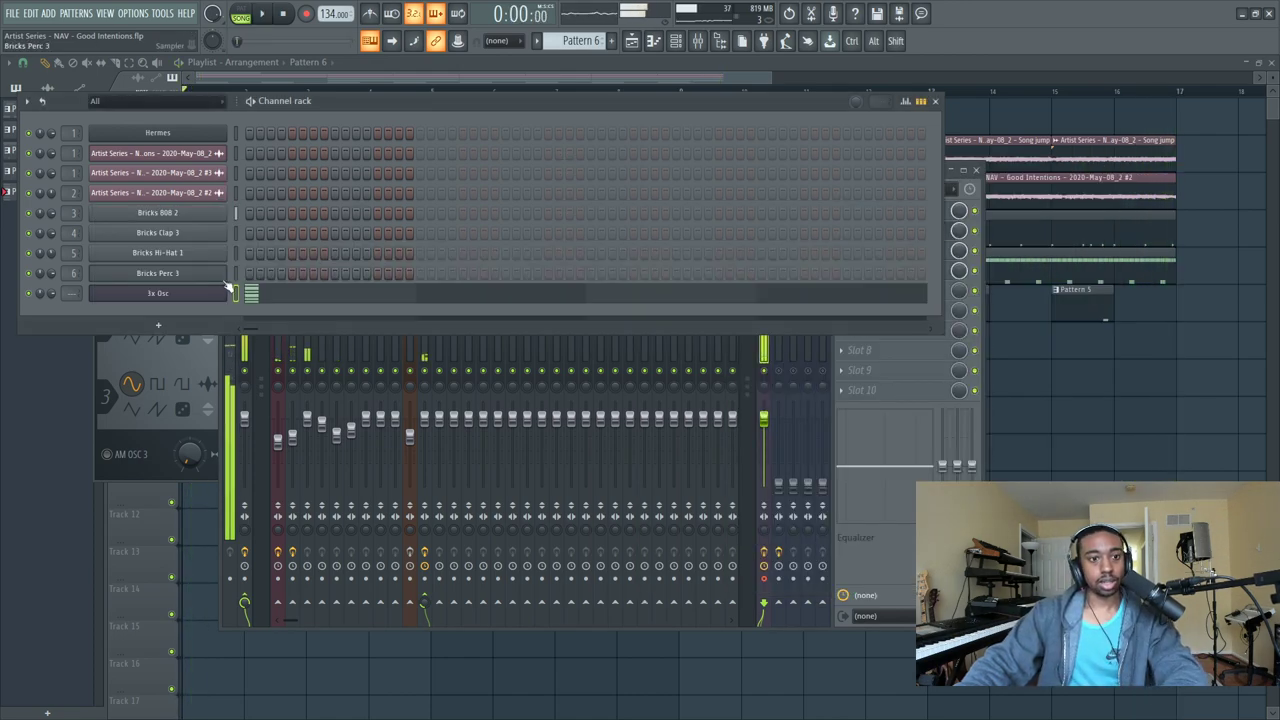
{"action": "right_click", "coordinate": [163, 294]}
{"action": "left_click", "coordinate": [254, 551]}
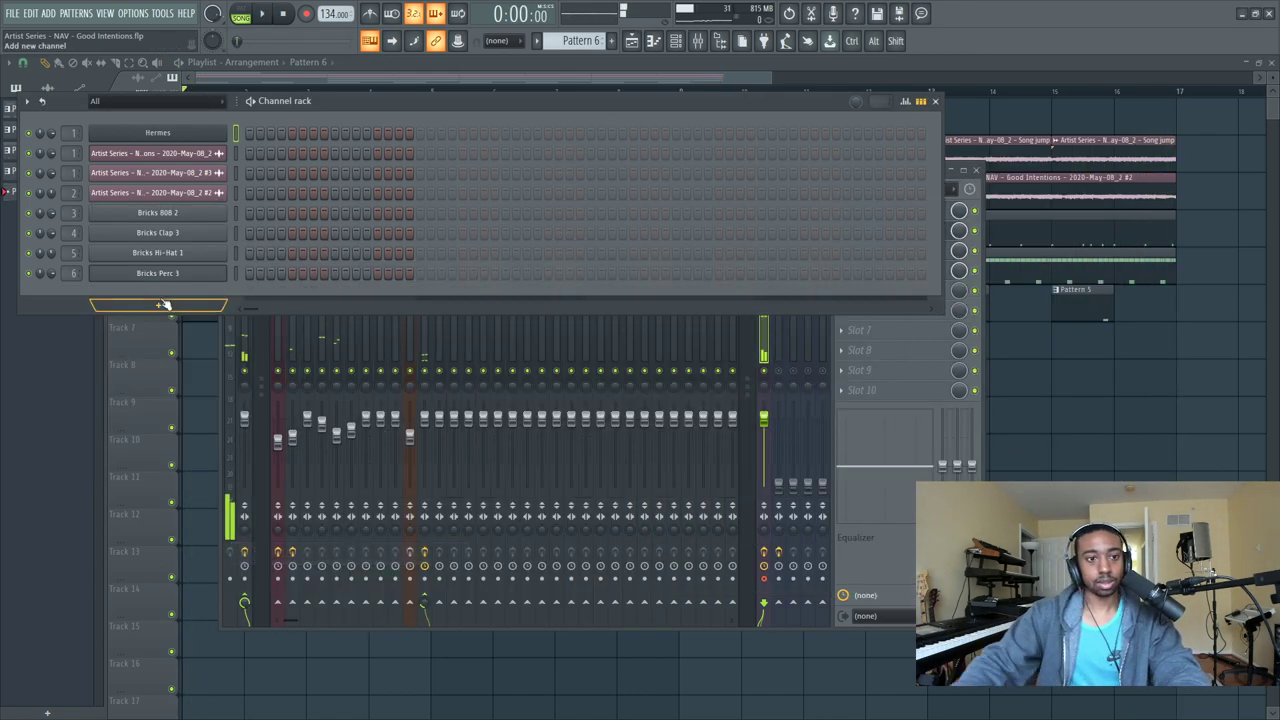
{"action": "left_click", "coordinate": [160, 304]}
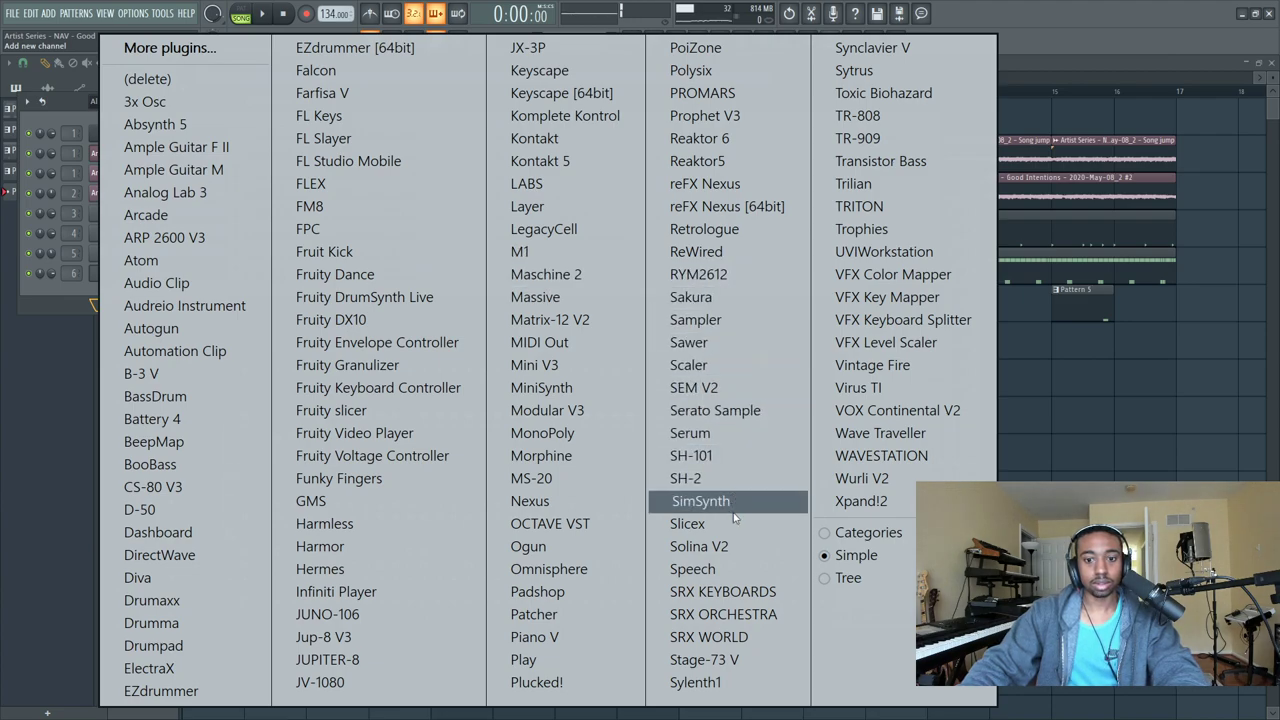
{"action": "left_click", "coordinate": [732, 365]}
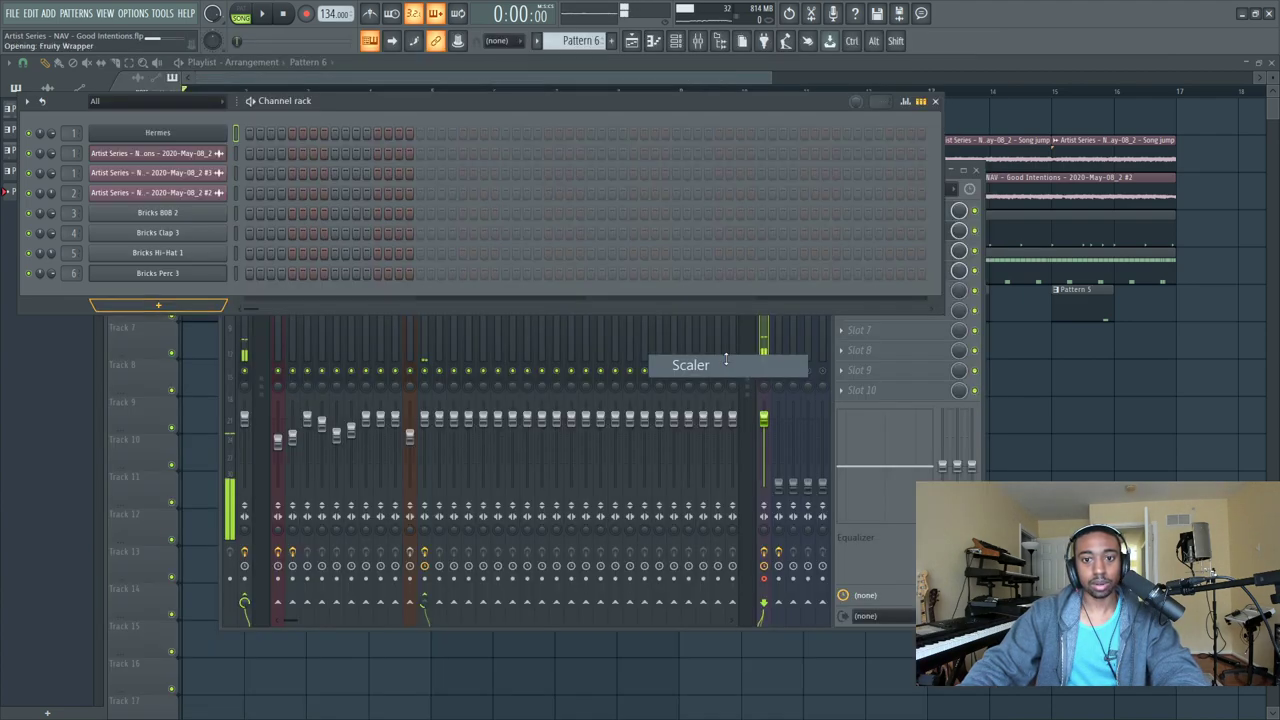
Play the song and sound the notes F, F# and G on Scaler's keyboard to compare them with the beat.
{"action": "key", "text": "space"}
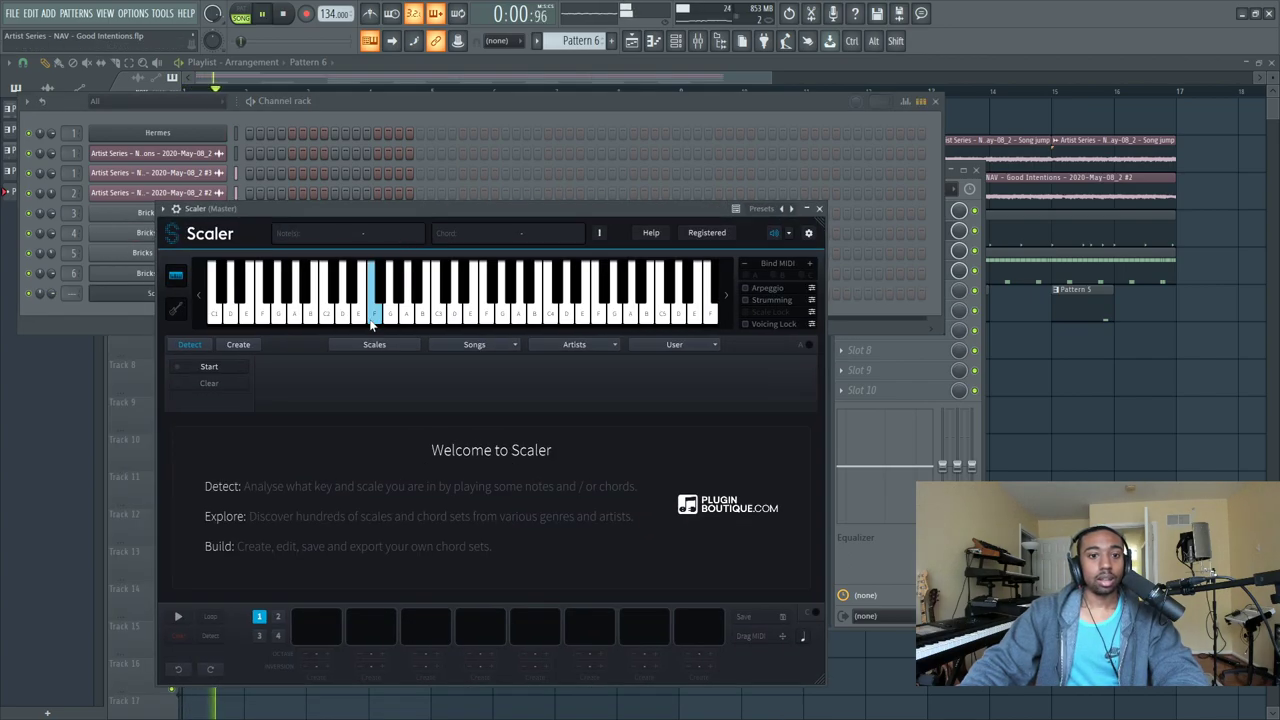
{"action": "left_click", "coordinate": [390, 315]}
{"action": "left_click", "coordinate": [382, 290]}
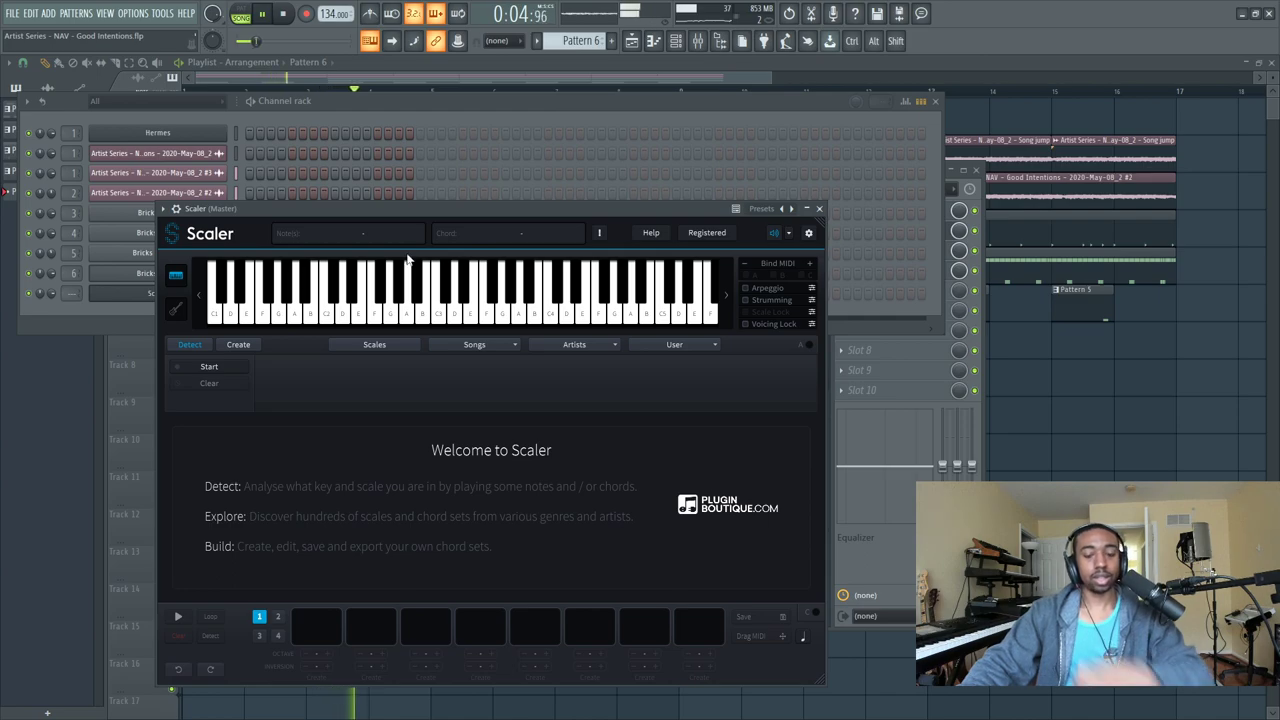
{"action": "left_click", "coordinate": [391, 320]}
{"action": "left_click", "coordinate": [382, 291]}
{"action": "left_click", "coordinate": [375, 306]}
{"action": "left_click", "coordinate": [381, 291]}
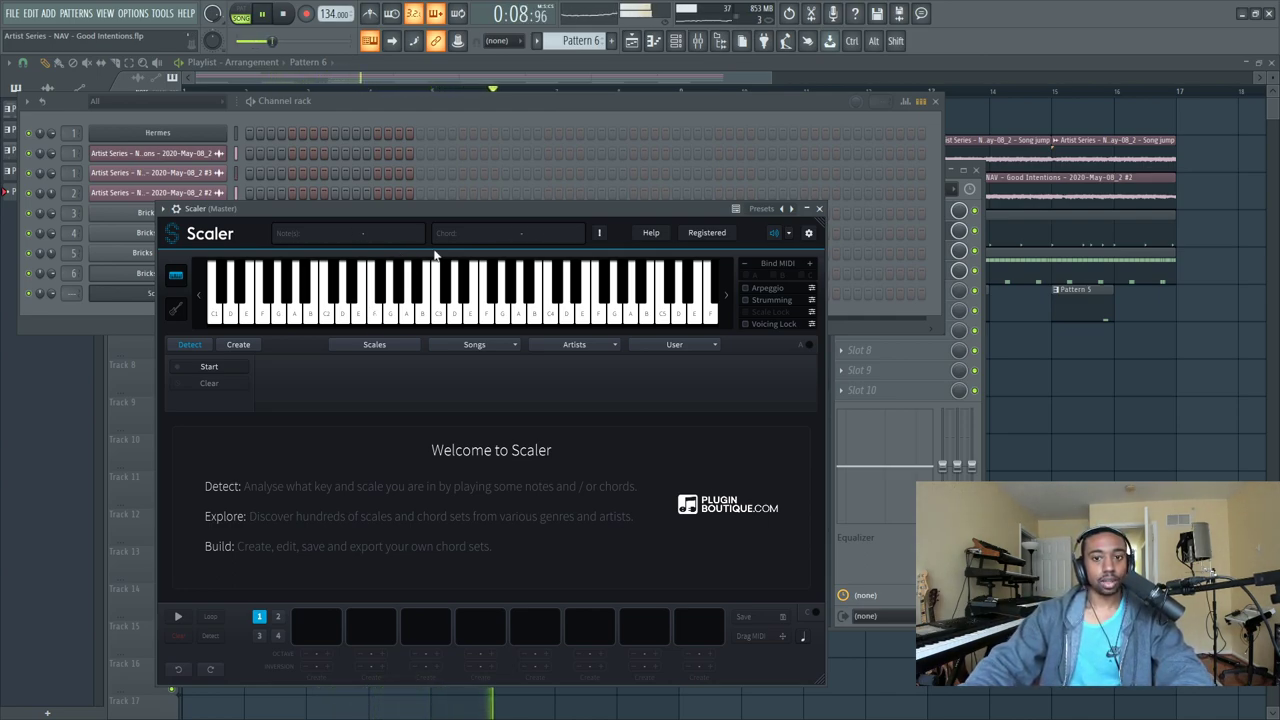
Look over Scaler's settings and close them.
{"action": "left_click_drag", "start_coordinate": [463, 212], "coordinate": [483, 200]}
{"action": "left_click", "coordinate": [828, 222]}
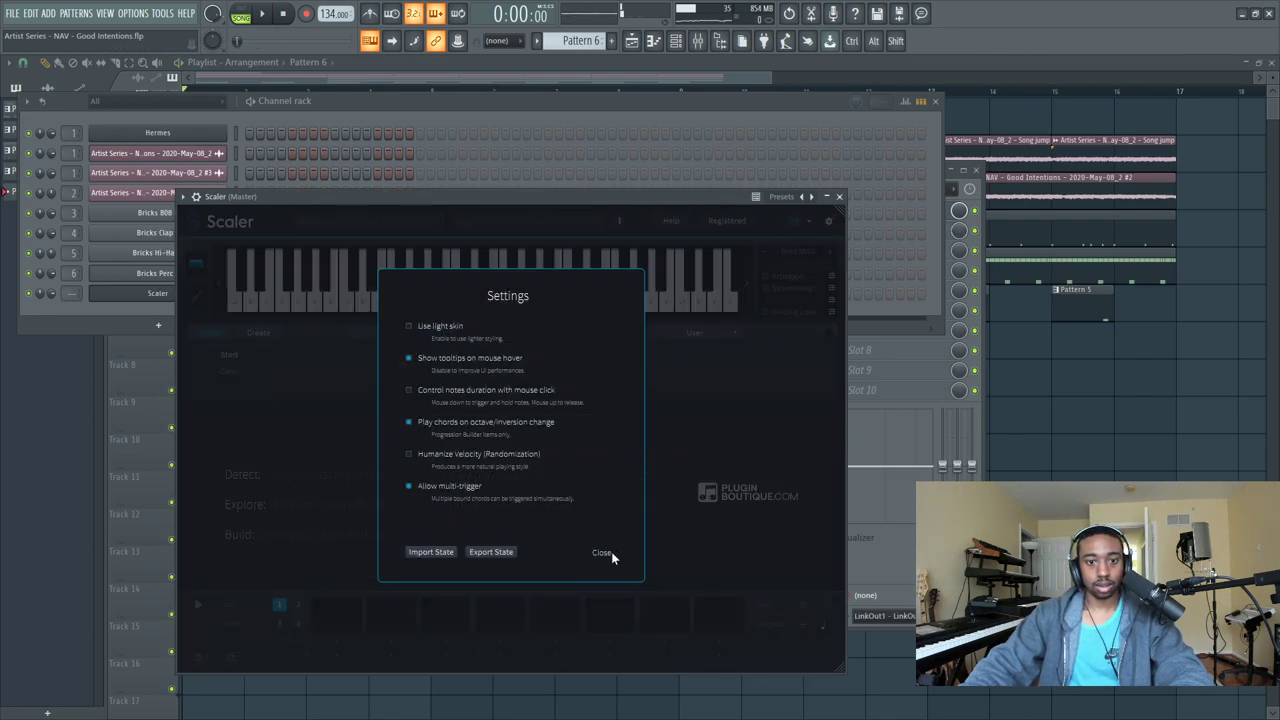
{"action": "left_click", "coordinate": [597, 552]}
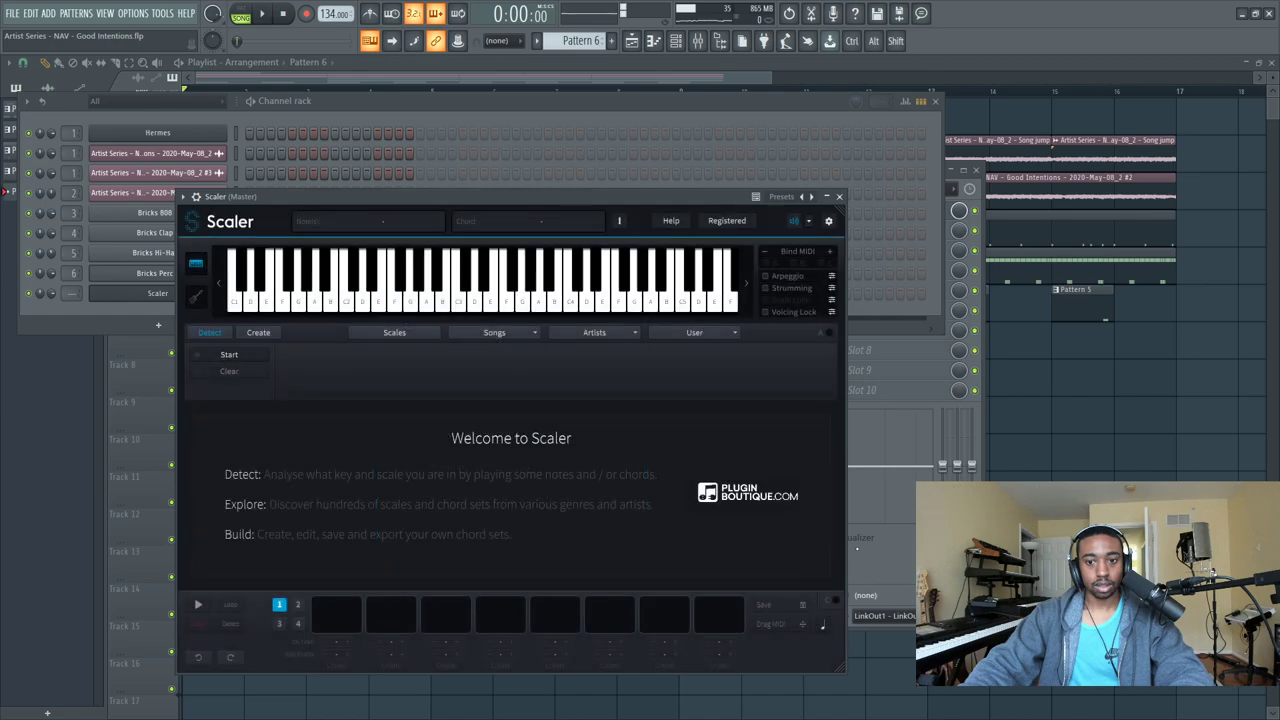
{"action": "key", "text": "F9"}
{"action": "left_click", "coordinate": [767, 376]}
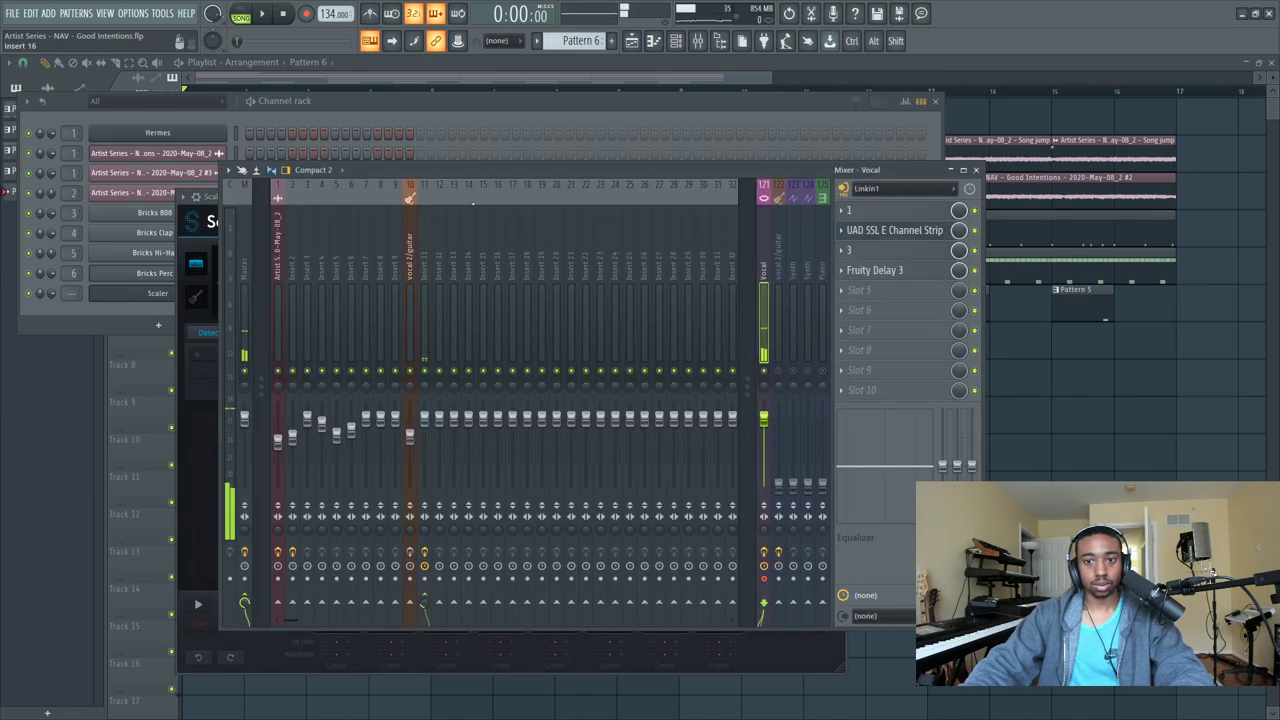
{"action": "left_click", "coordinate": [200, 270]}
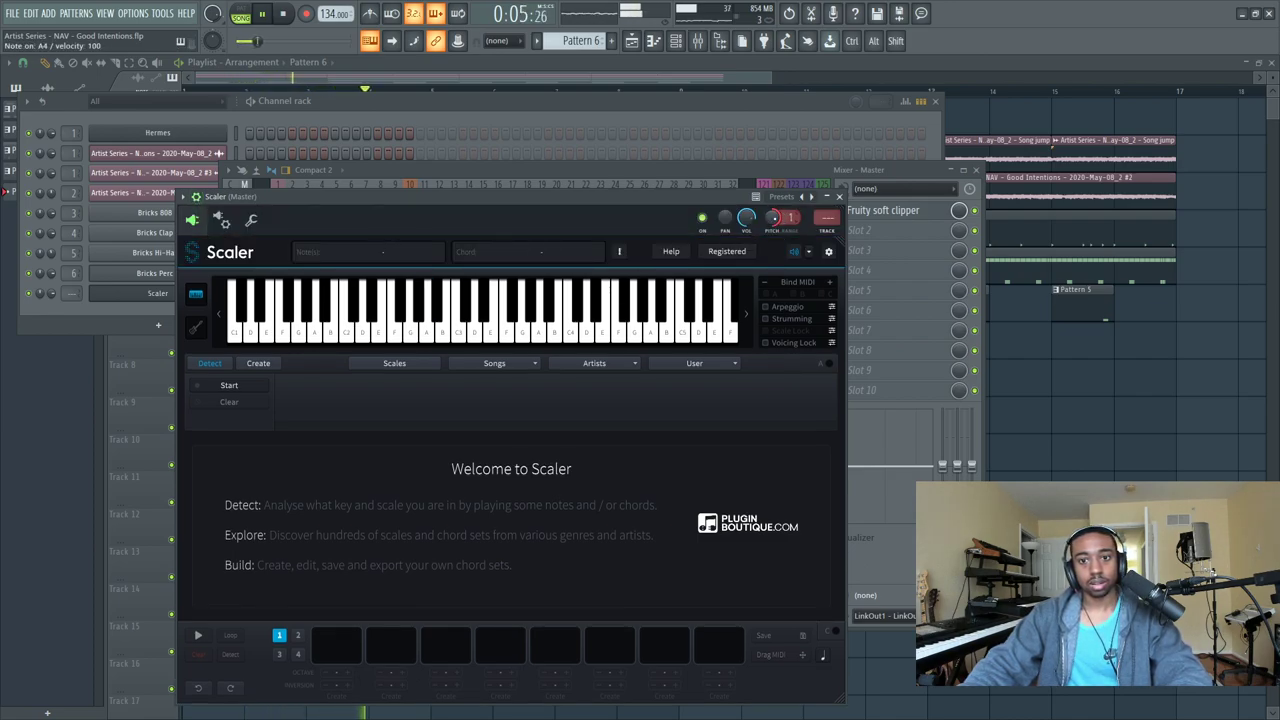
{"action": "key", "text": "space"}
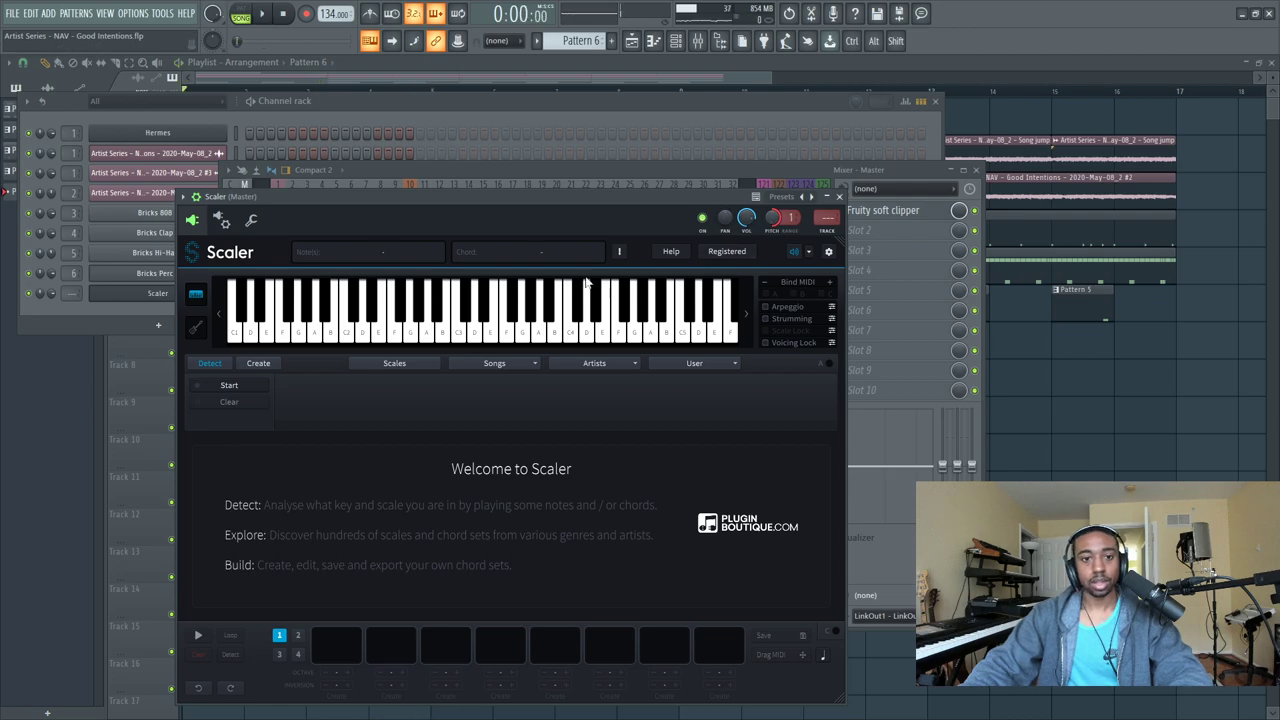
{"action": "key", "text": "space"}
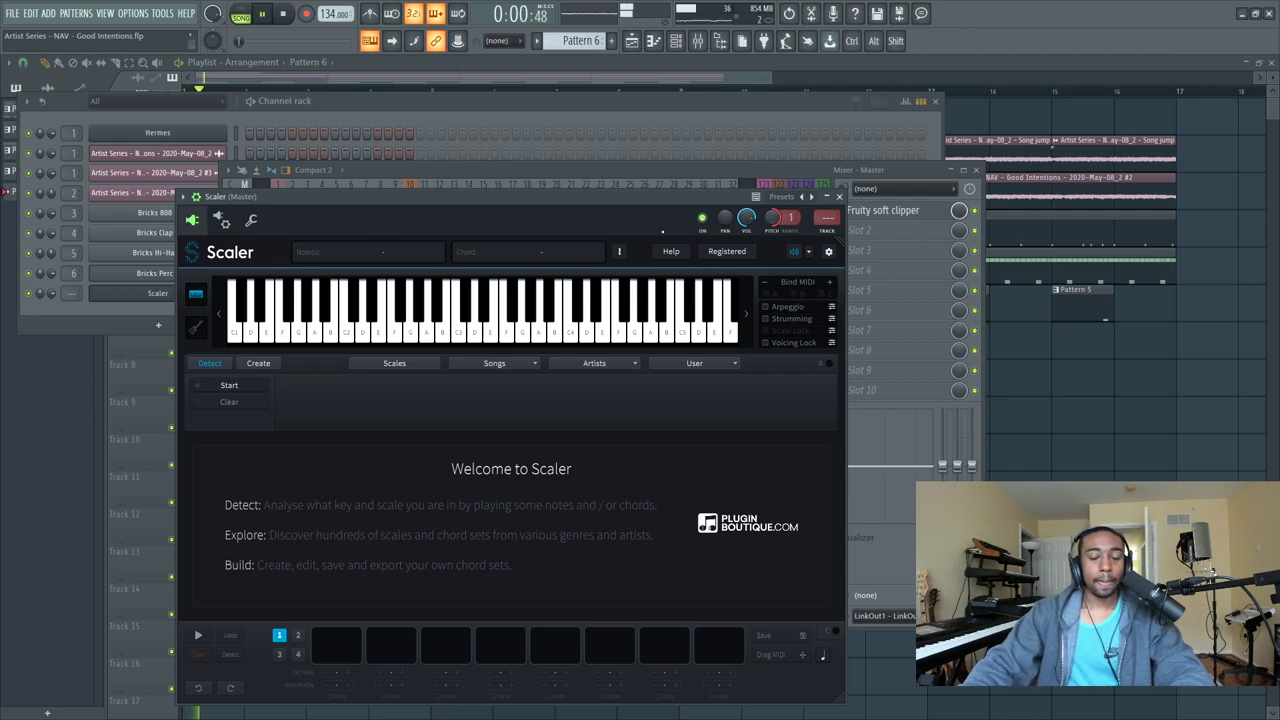
{"action": "left_click", "coordinate": [839, 196]}
Stop playback, return the vocal 2/guitar mixer fader to its default level and unmute that track.
{"action": "left_click", "coordinate": [763, 246]}
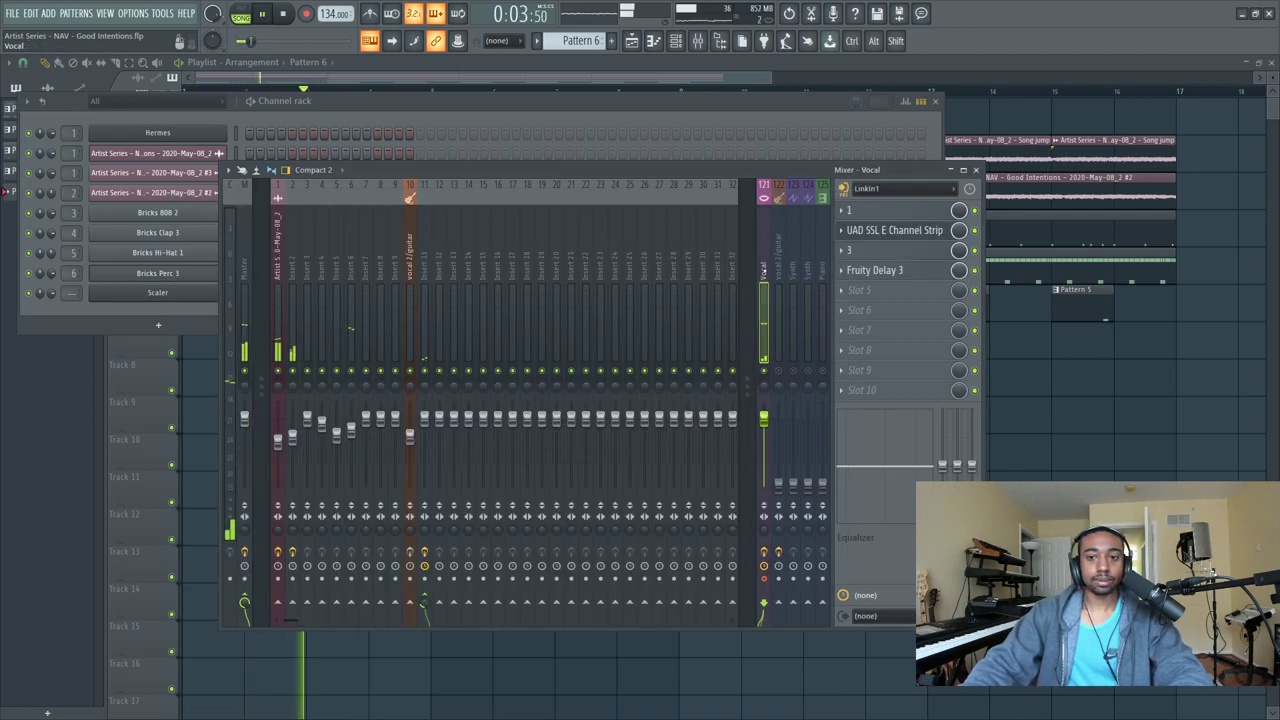
{"action": "key", "text": "space"}
{"action": "left_click", "coordinate": [777, 252]}
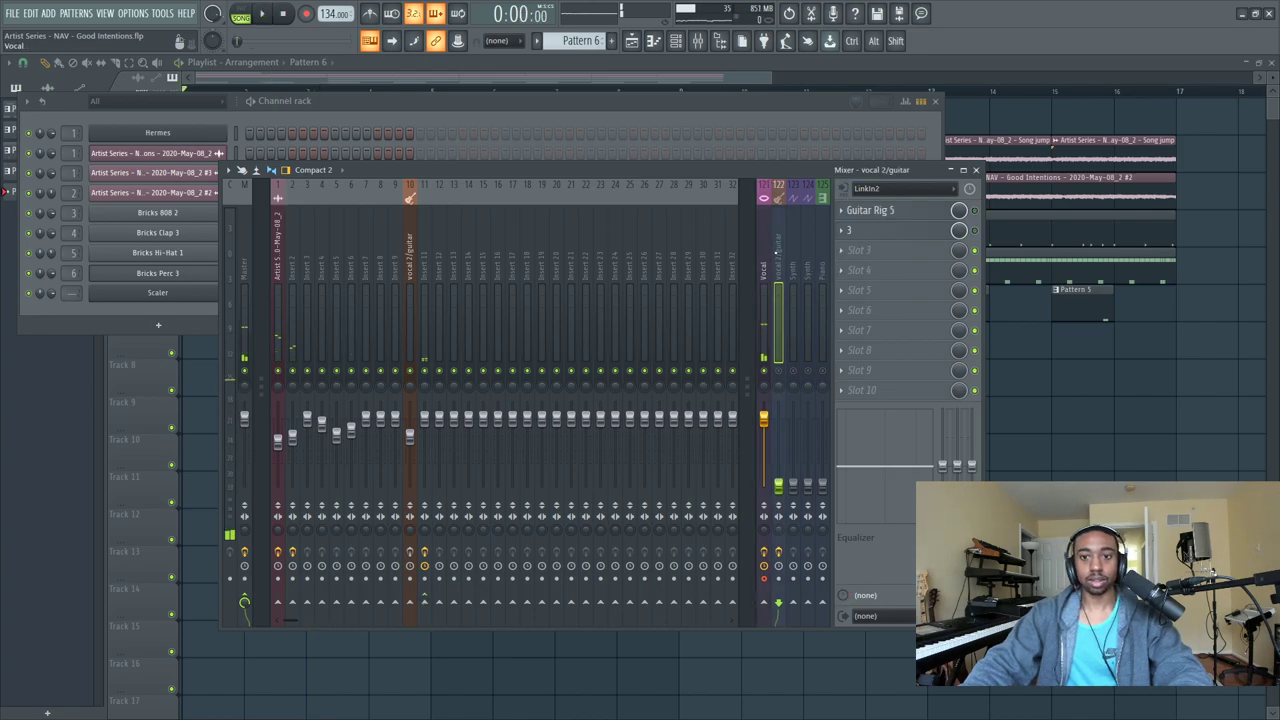
{"action": "left_click_drag", "start_coordinate": [796, 470], "coordinate": [780, 427]}
{"action": "right_click", "coordinate": [781, 425]}
{"action": "left_click", "coordinate": [810, 378]}
{"action": "left_click", "coordinate": [779, 371]}
Turn on Guitar Rig 5 on the vocal 2/guitar track, open it and show its Tuner.
{"action": "left_click", "coordinate": [766, 282]}
{"action": "left_click", "coordinate": [793, 267]}
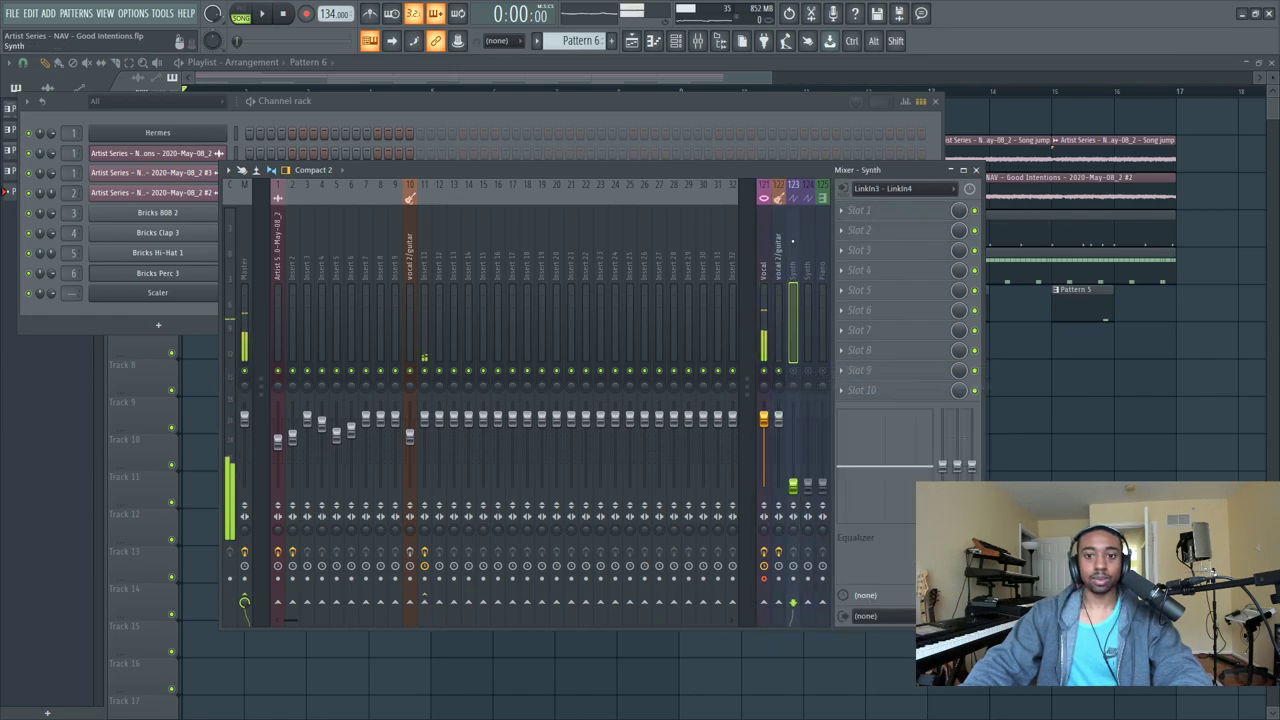
{"action": "left_click", "coordinate": [779, 250]}
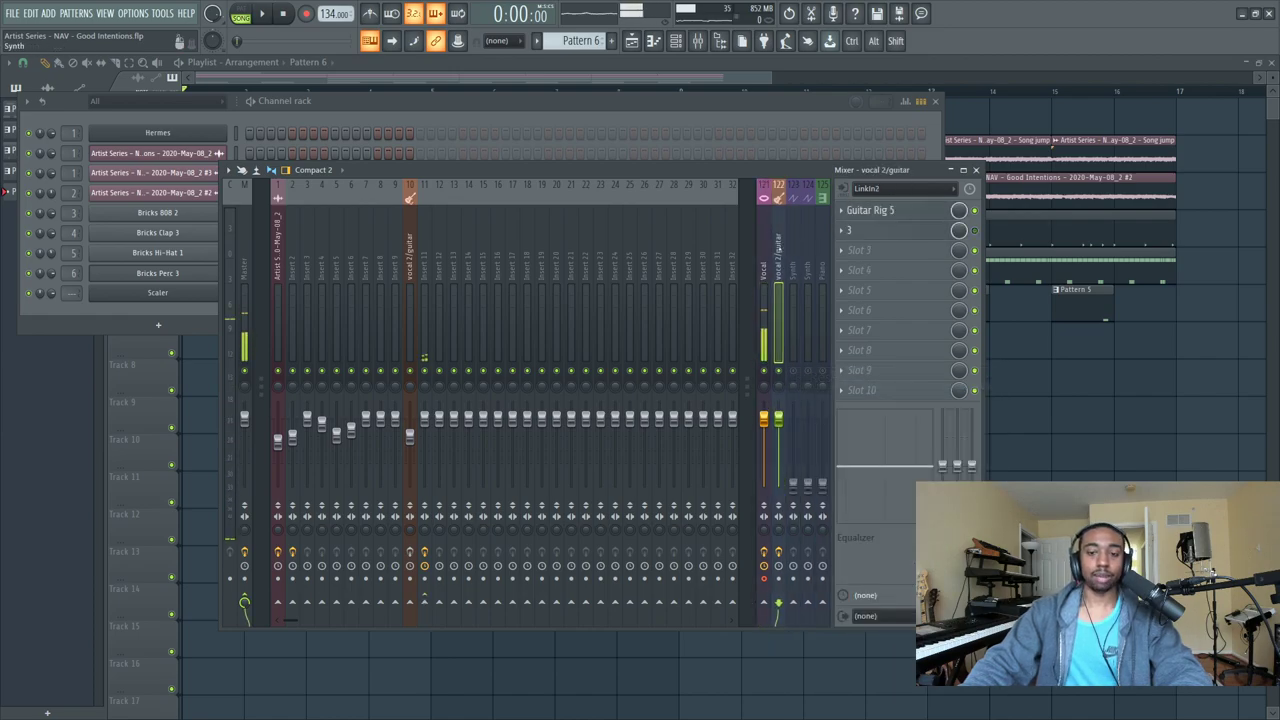
{"action": "left_click", "coordinate": [889, 218]}
{"action": "left_click", "coordinate": [548, 179]}
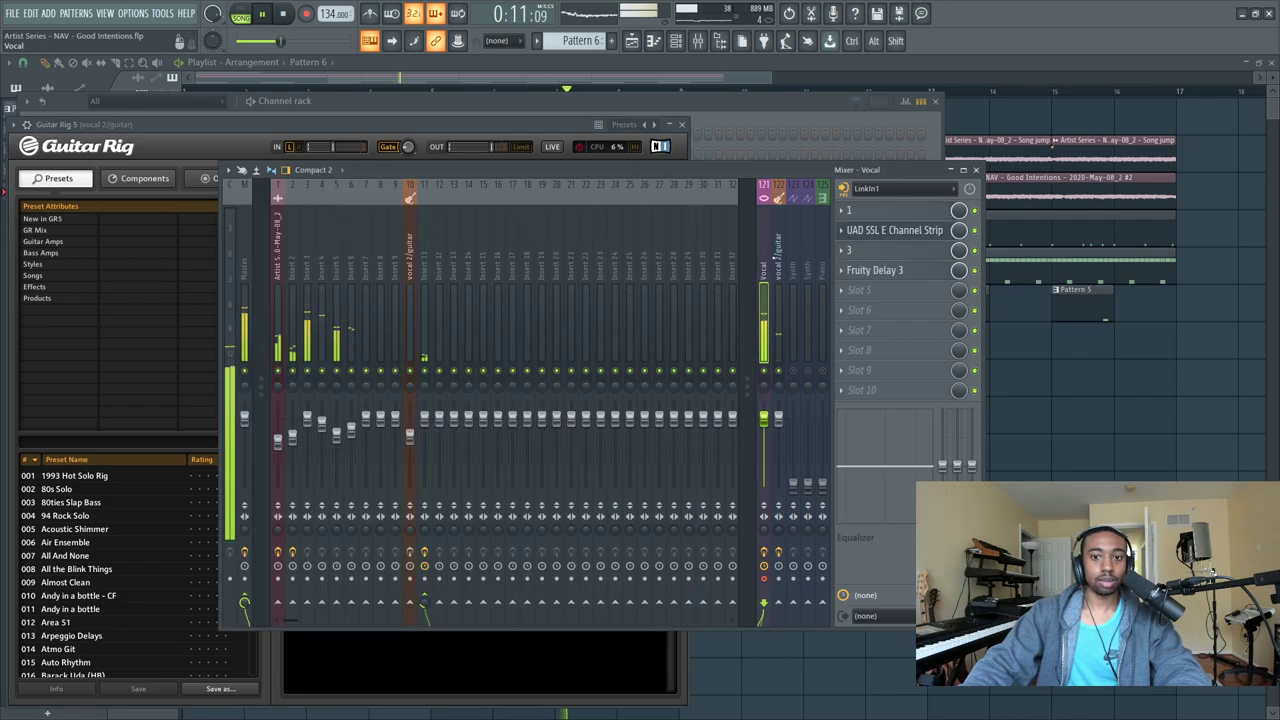
Set the Scale Detune of the Vocal track's Auto-Tune to -38 cents and close the plugin.
{"action": "left_click", "coordinate": [895, 251]}
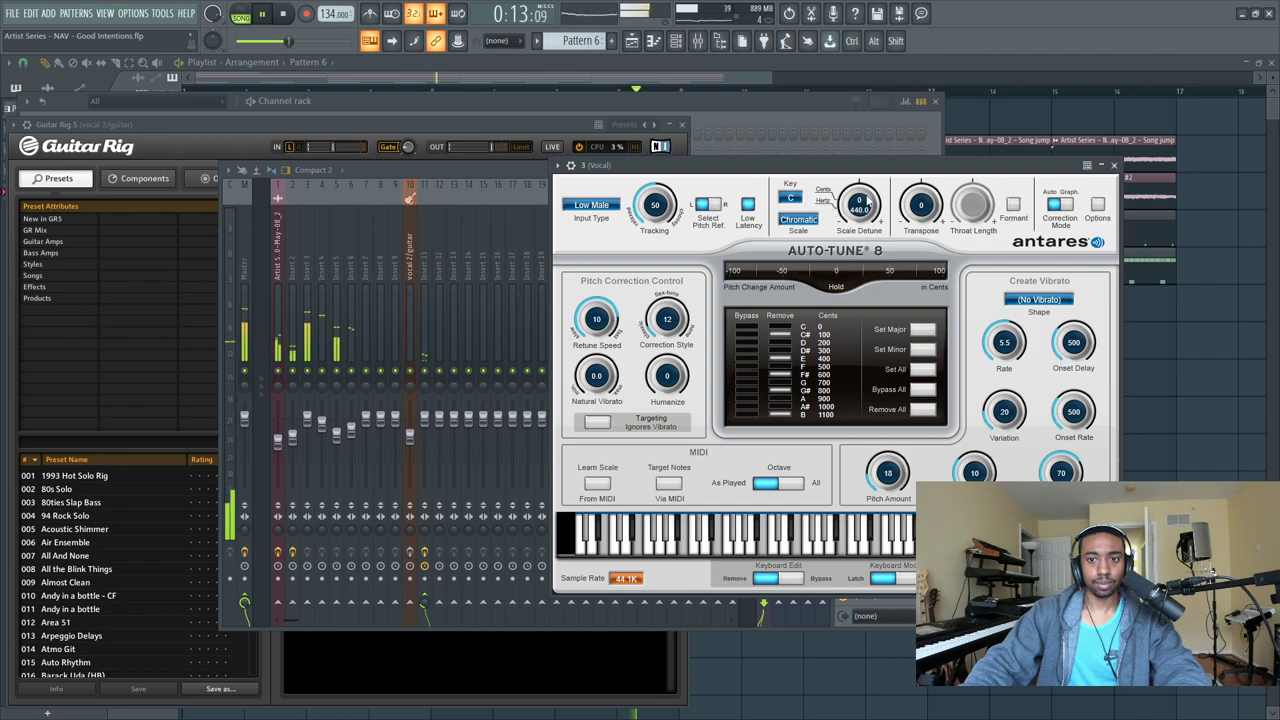
{"action": "left_click_drag", "start_coordinate": [862, 197], "coordinate": [846, 199]}
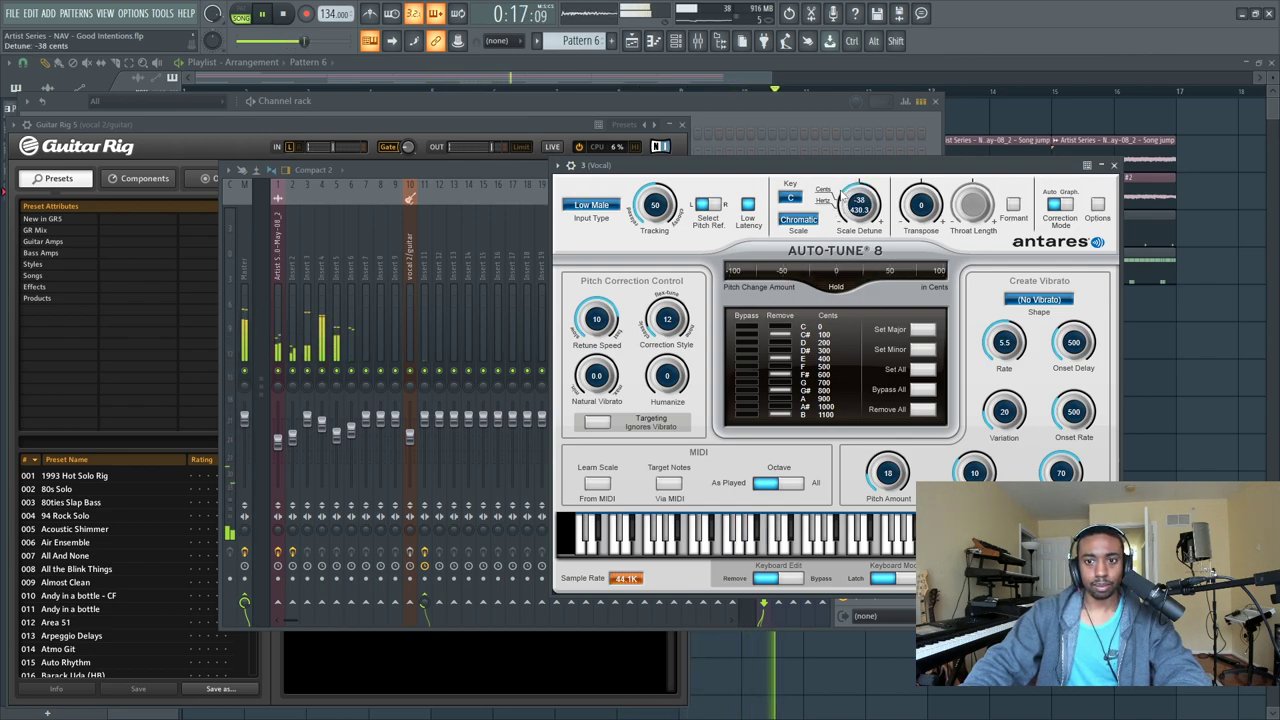
{"action": "left_click", "coordinate": [1113, 165]}
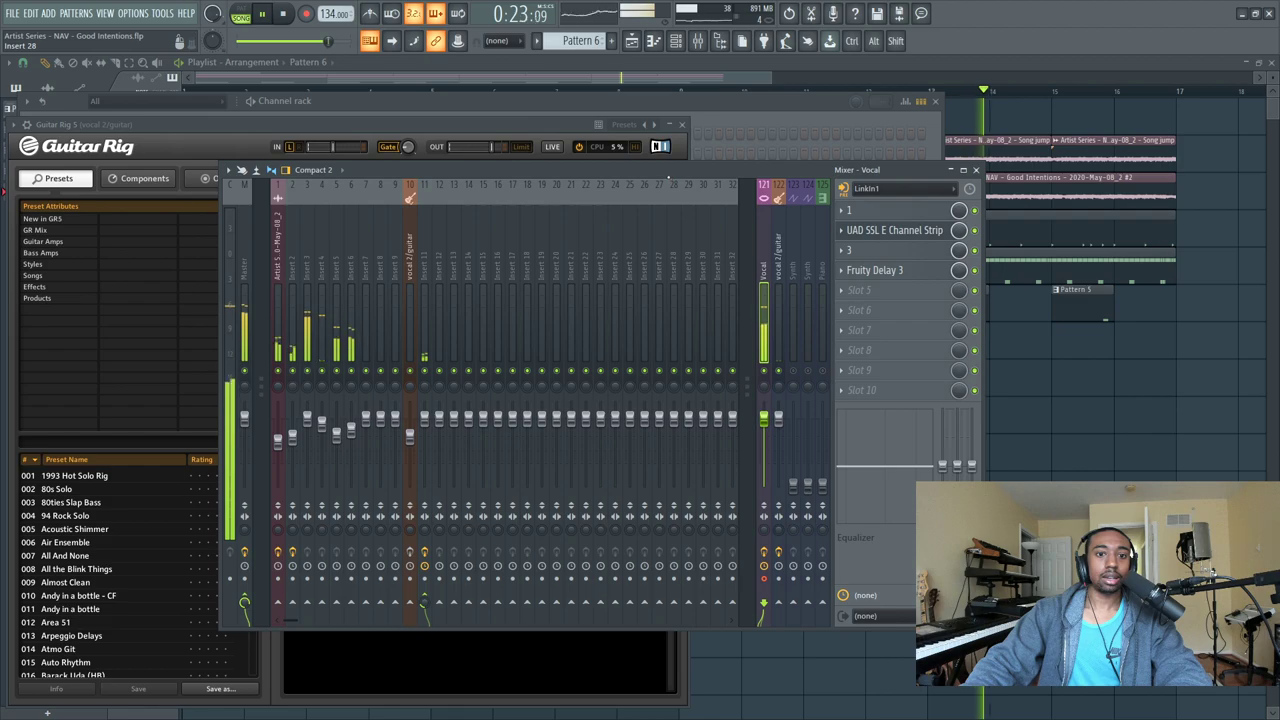
Reopen Guitar Rig 5 on the vocal 2/guitar track and try the Tuner's tune fork, stepping its note up.
{"action": "left_click", "coordinate": [779, 260]}
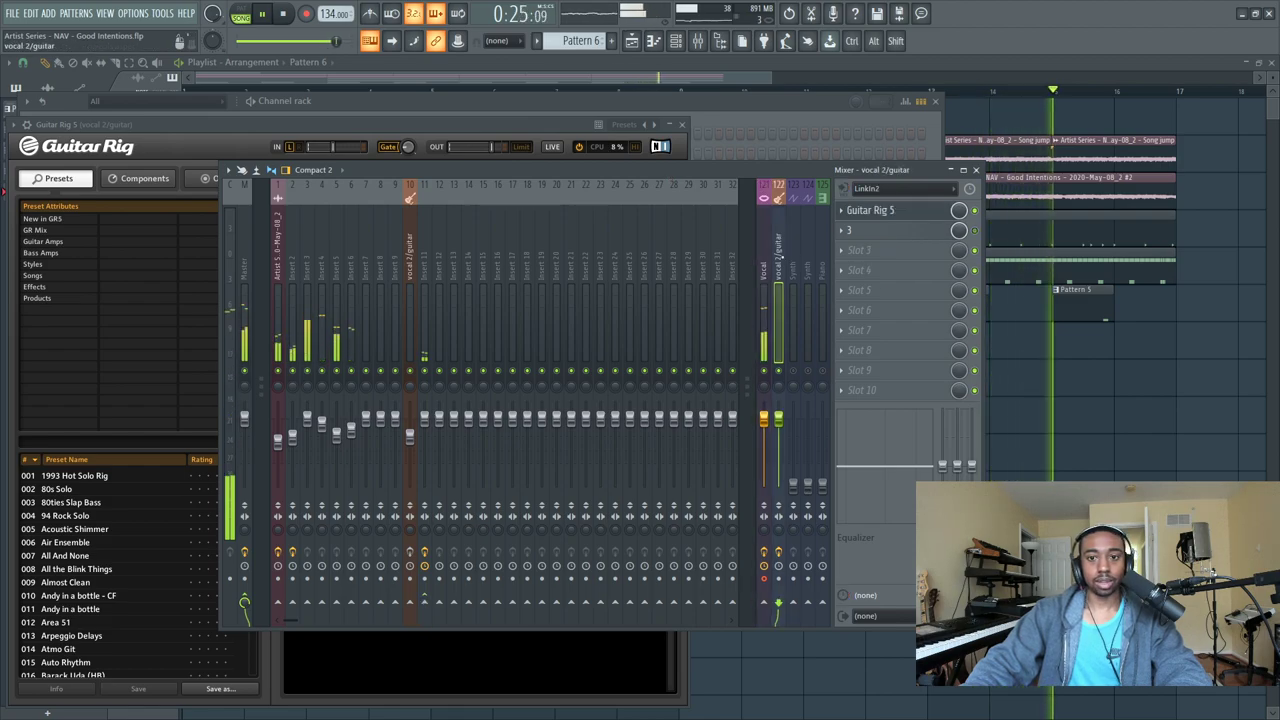
{"action": "left_click", "coordinate": [903, 213]}
{"action": "left_click", "coordinate": [903, 213]}
{"action": "left_click", "coordinate": [576, 268]}
{"action": "left_click", "coordinate": [609, 261]}
{"action": "left_click", "coordinate": [609, 261]}
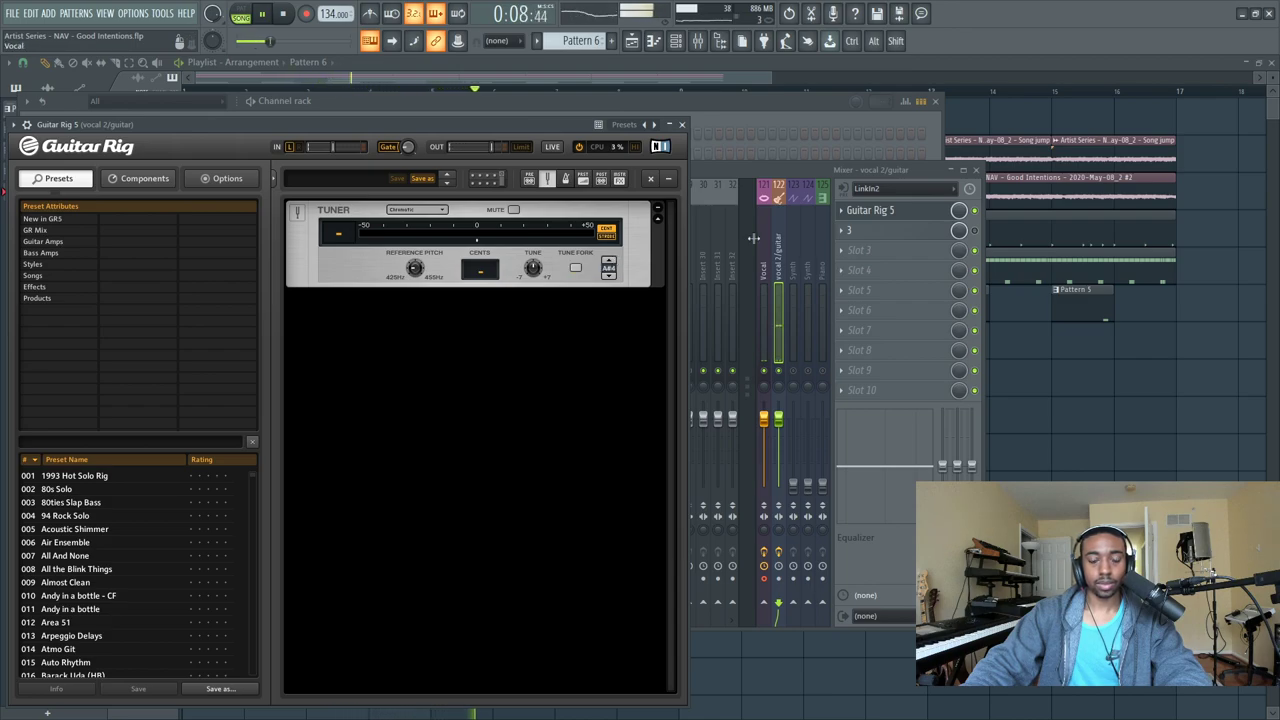
Stop playback and add a 3x Osc instrument to the channel rack.
{"action": "key", "text": "F6"}
{"action": "key", "text": "space"}
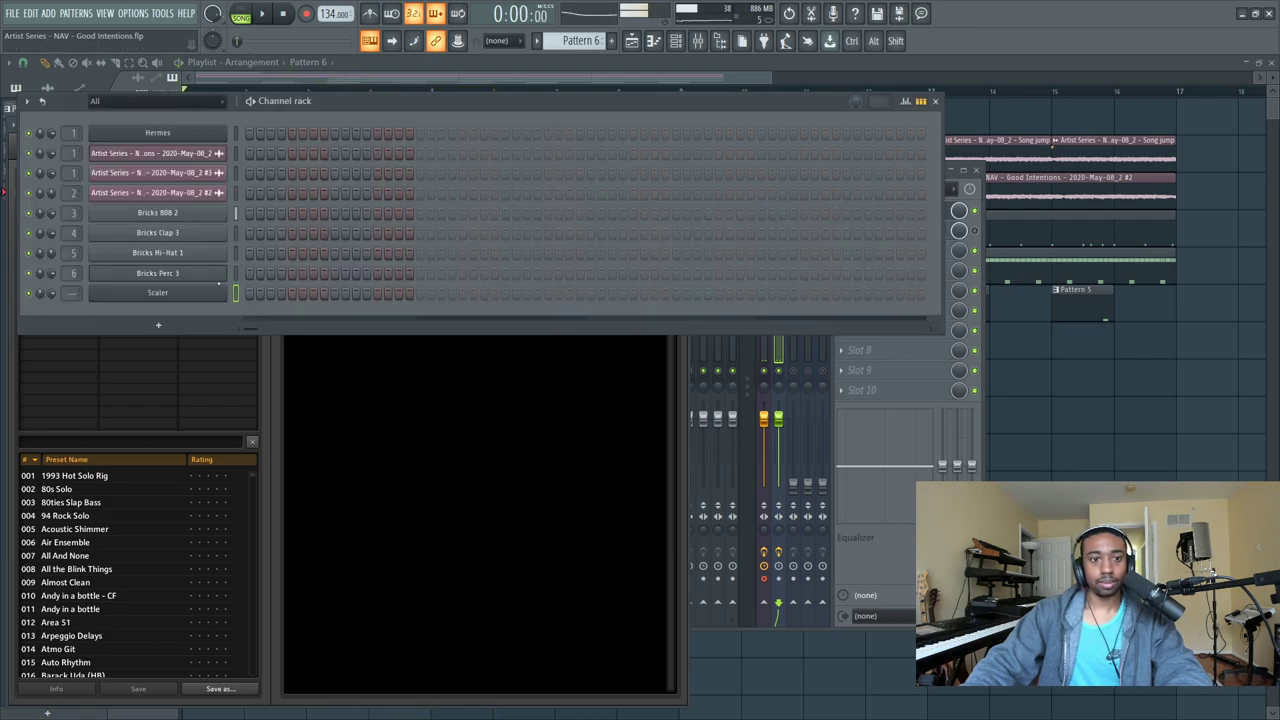
{"action": "left_click", "coordinate": [172, 326]}
{"action": "left_click", "coordinate": [150, 98]}
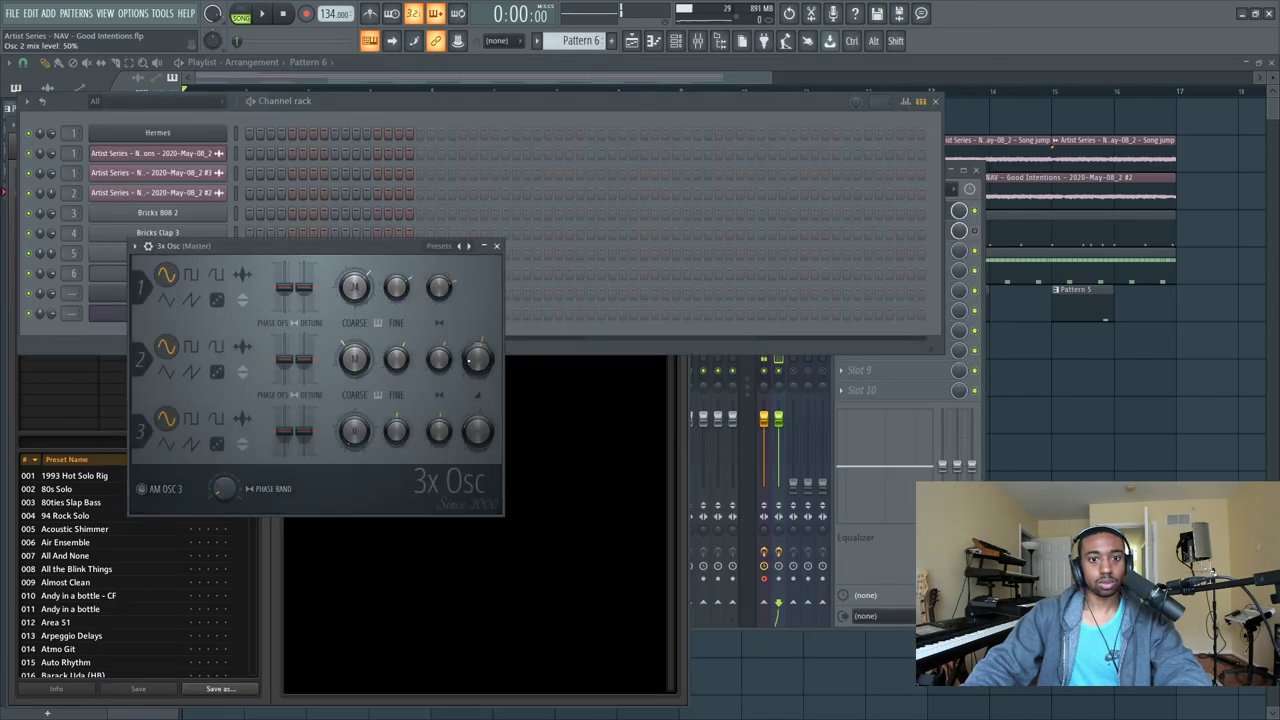
Lower the 3x Osc channel's pitch to -42 cents while the song plays and close the instrument.
{"action": "key", "text": "space"}
{"action": "left_click", "coordinate": [148, 246]}
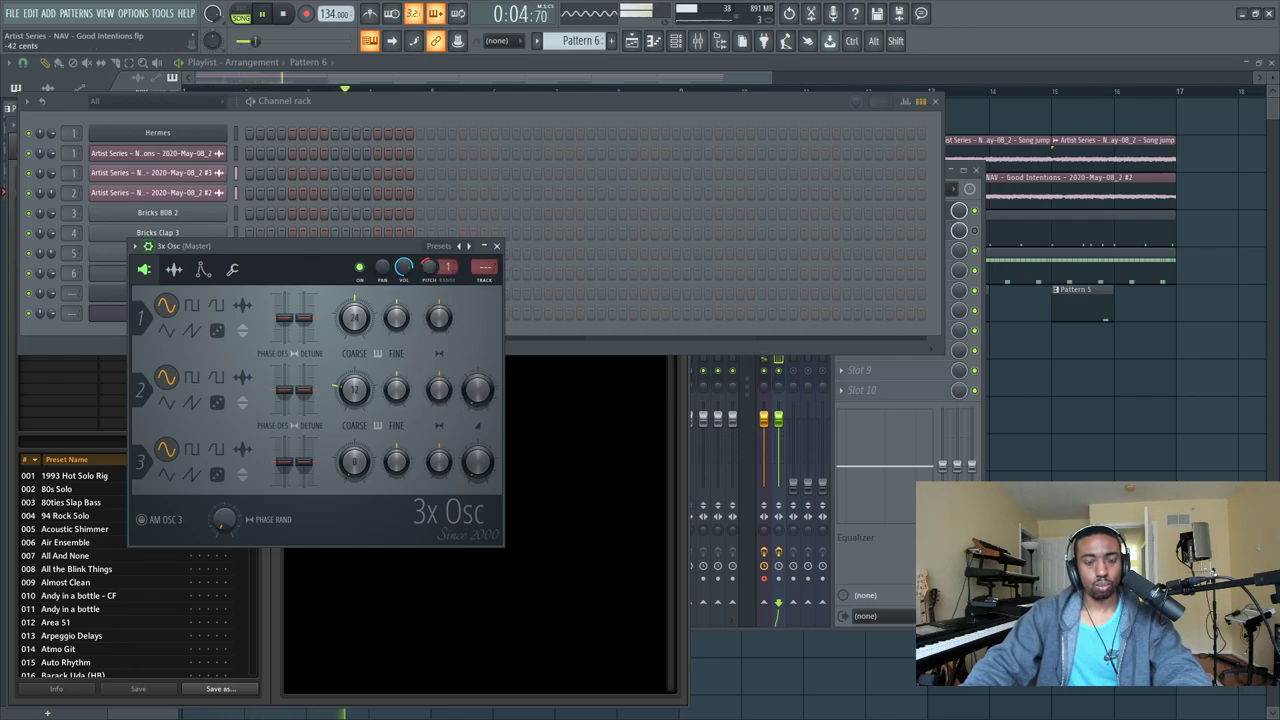
{"action": "left_click", "coordinate": [496, 245]}
Enter stacked short notes G4, A4, A#4, C5, D5, D#5, F5 and G5 at bar 1 in the 3x Osc piano roll.
{"action": "right_click", "coordinate": [201, 309]}
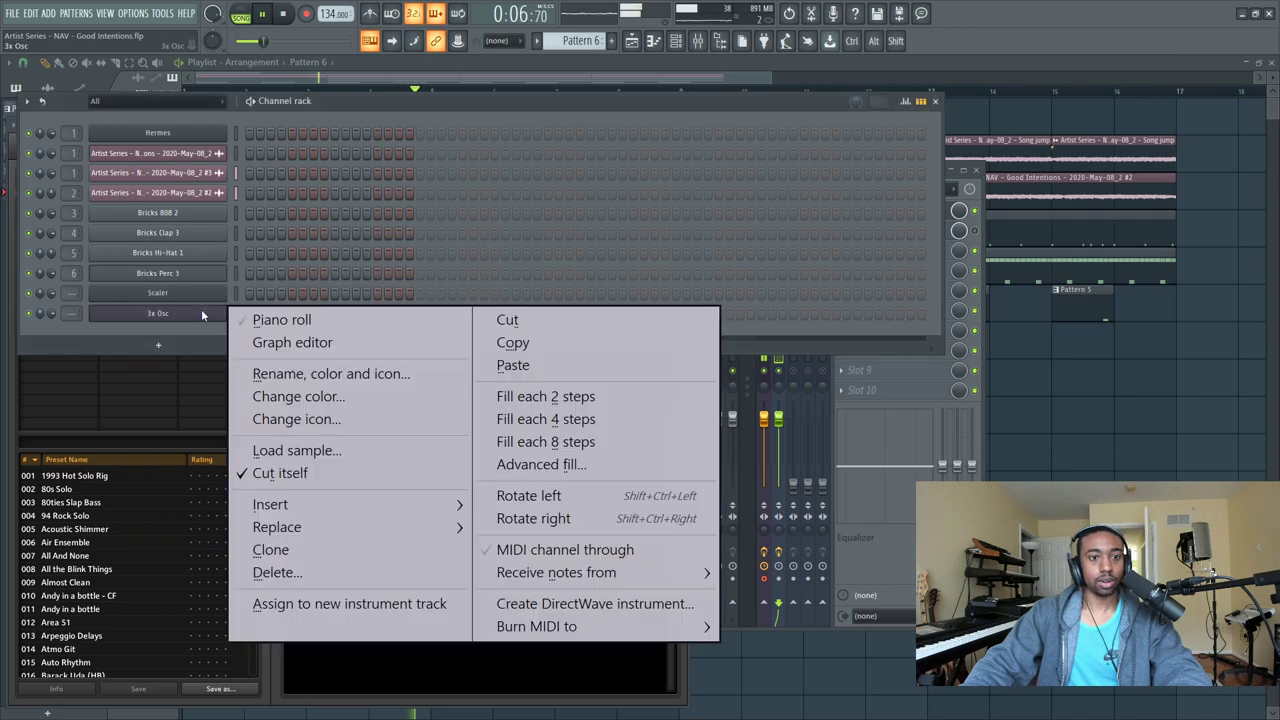
{"action": "left_click", "coordinate": [277, 319]}
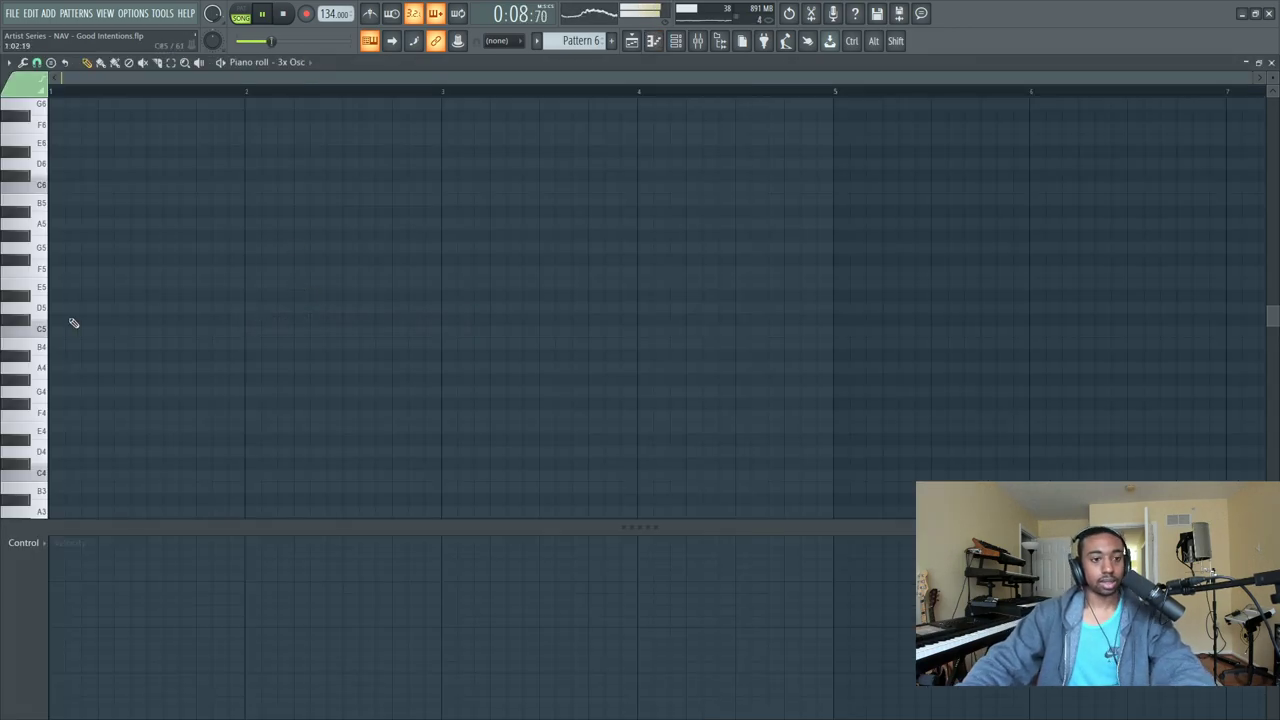
{"action": "left_click_drag", "start_coordinate": [58, 367], "coordinate": [47, 372]}
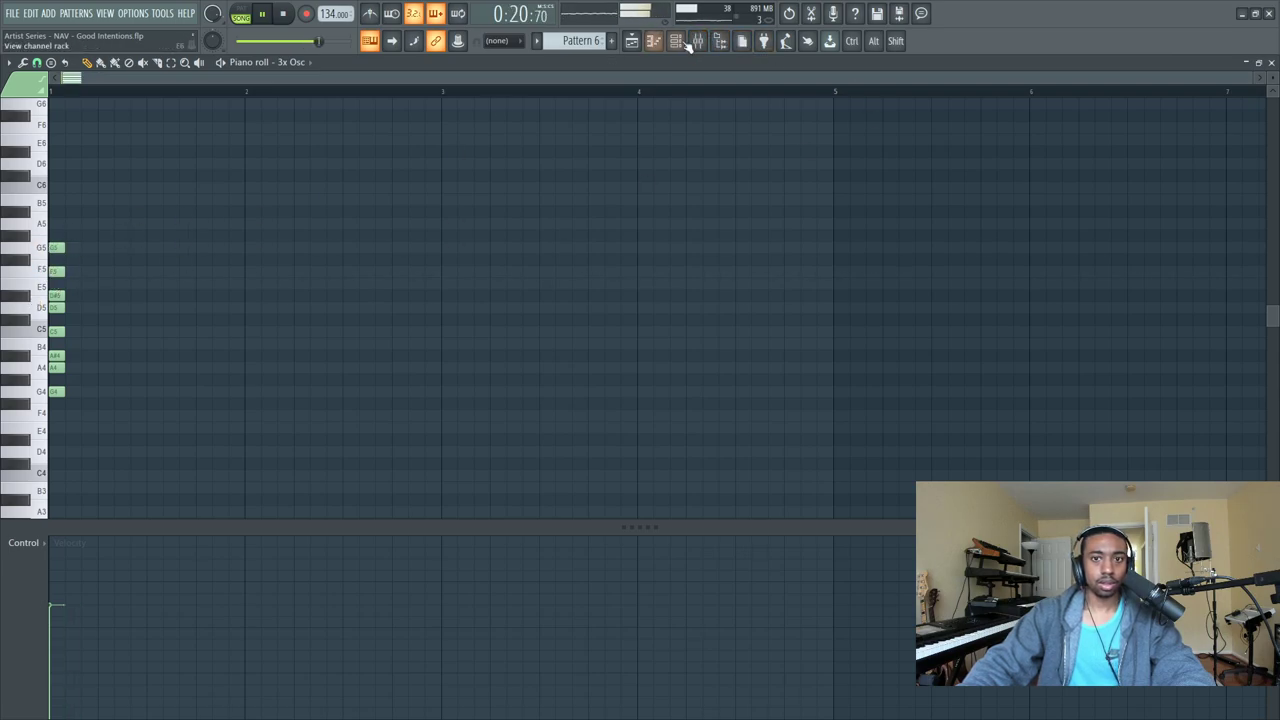
Check the Fruity Delay 3 and Auto-Tune plugins on the Vocal mixer track.
{"action": "left_click", "coordinate": [698, 40]}
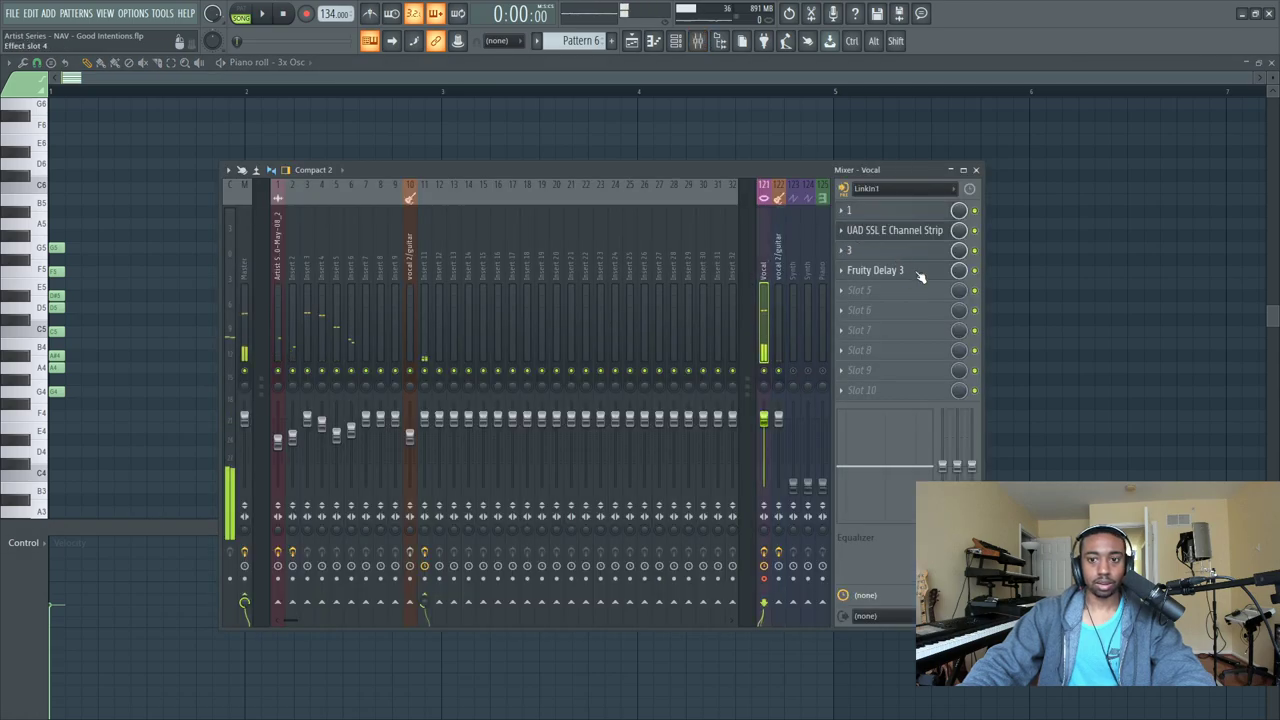
{"action": "left_click", "coordinate": [918, 272]}
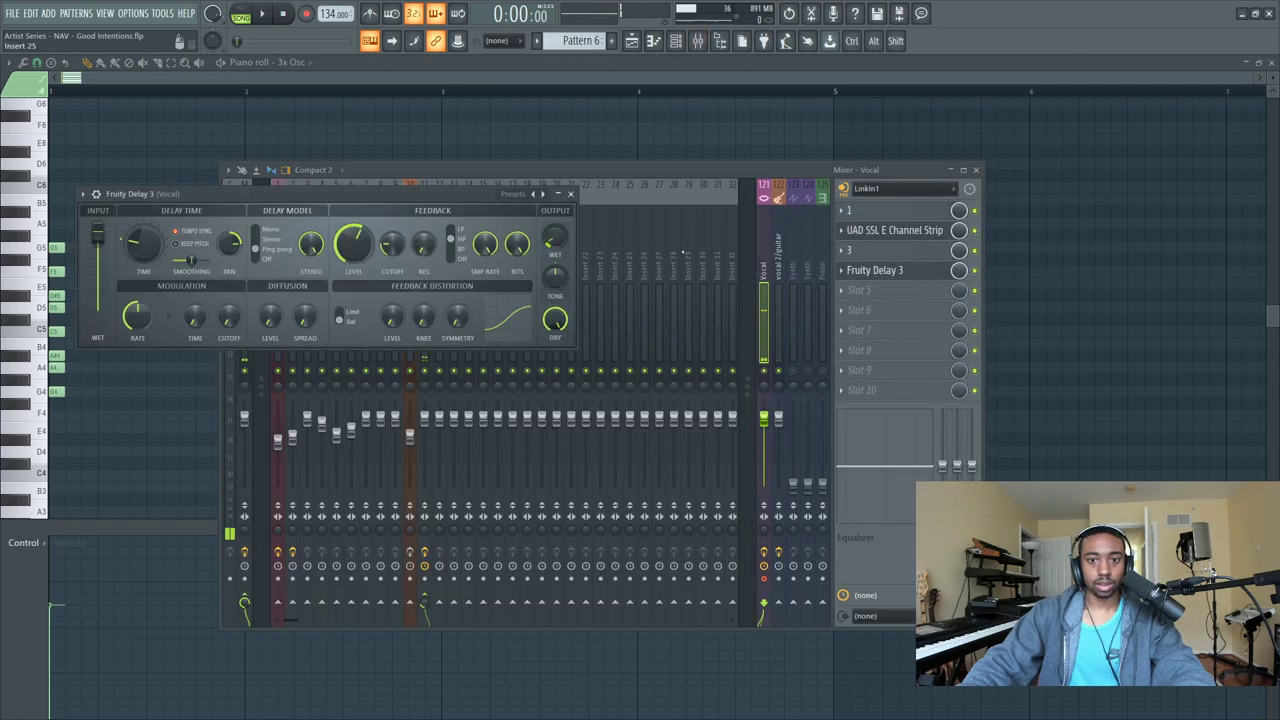
{"action": "left_click", "coordinate": [870, 250]}
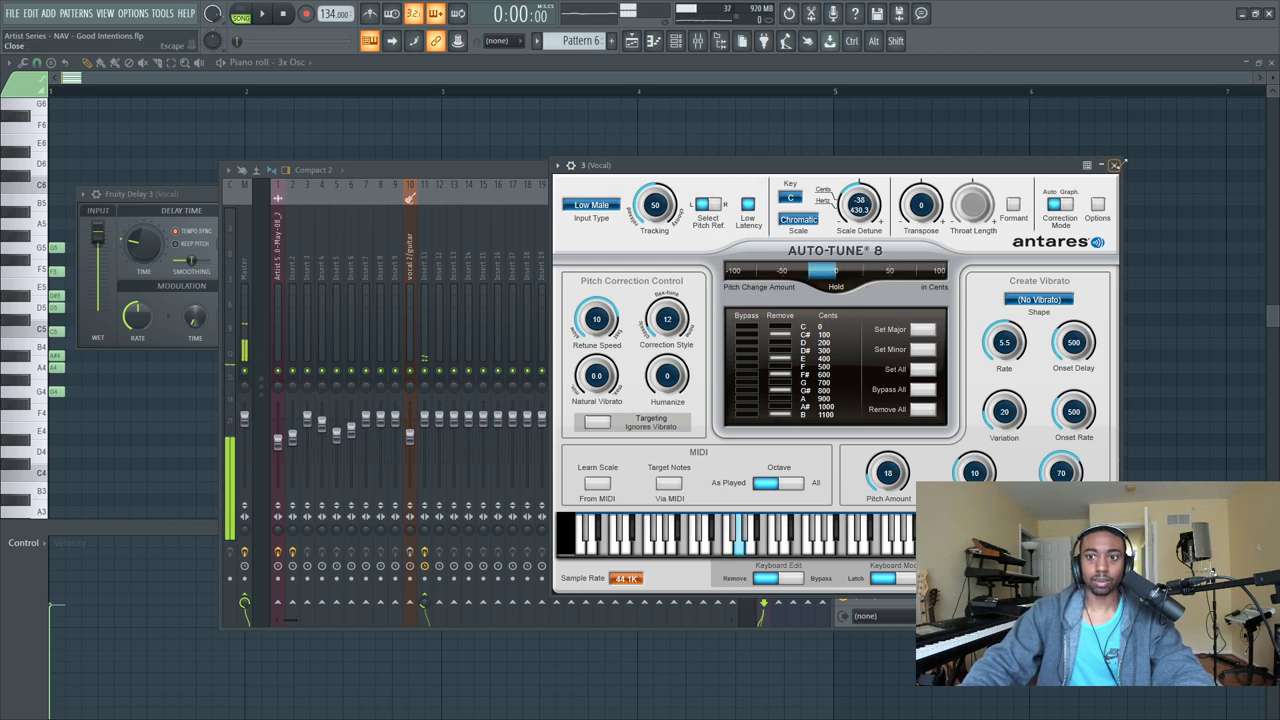
{"action": "left_click", "coordinate": [1114, 165]}
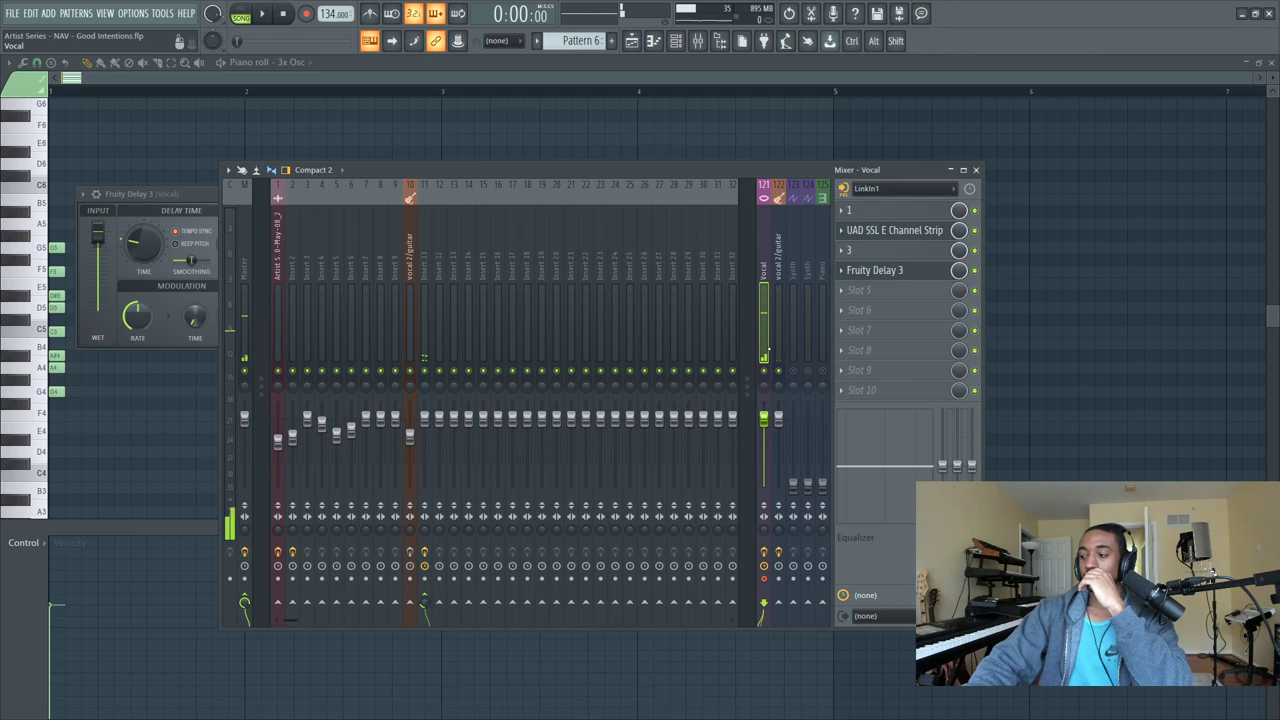
{"action": "left_click", "coordinate": [898, 252]}
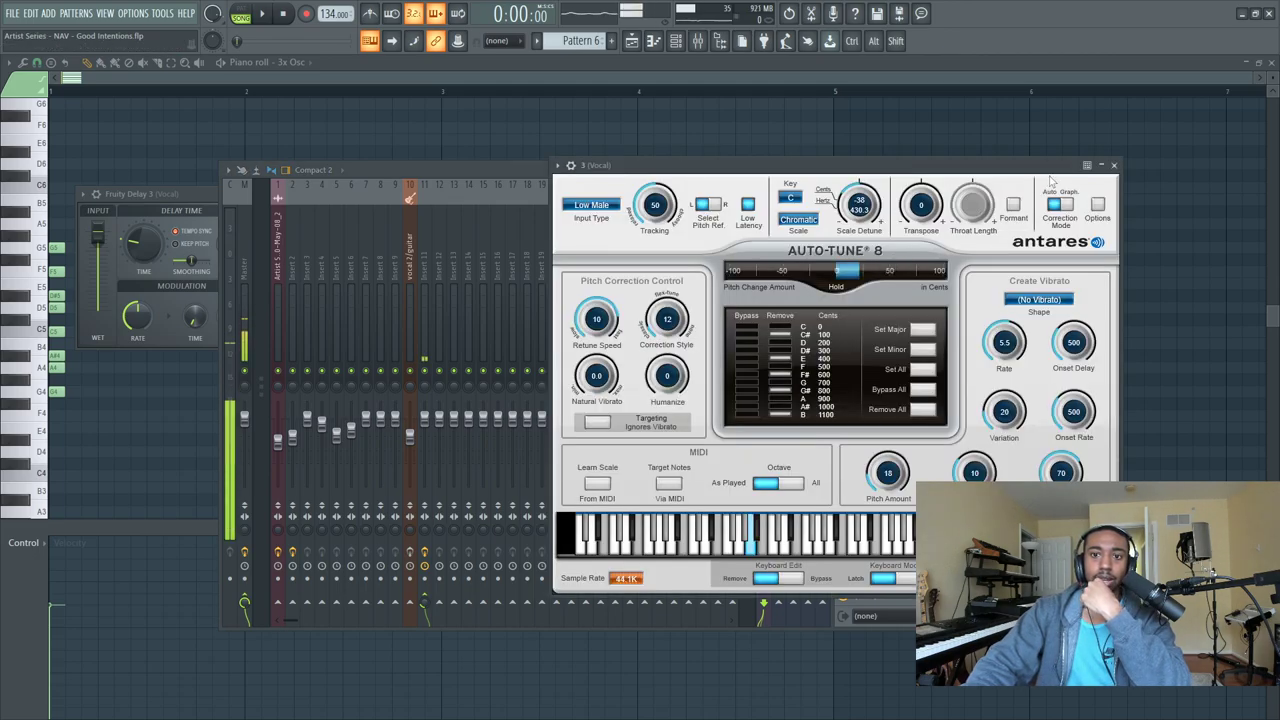
{"action": "left_click", "coordinate": [1114, 166]}
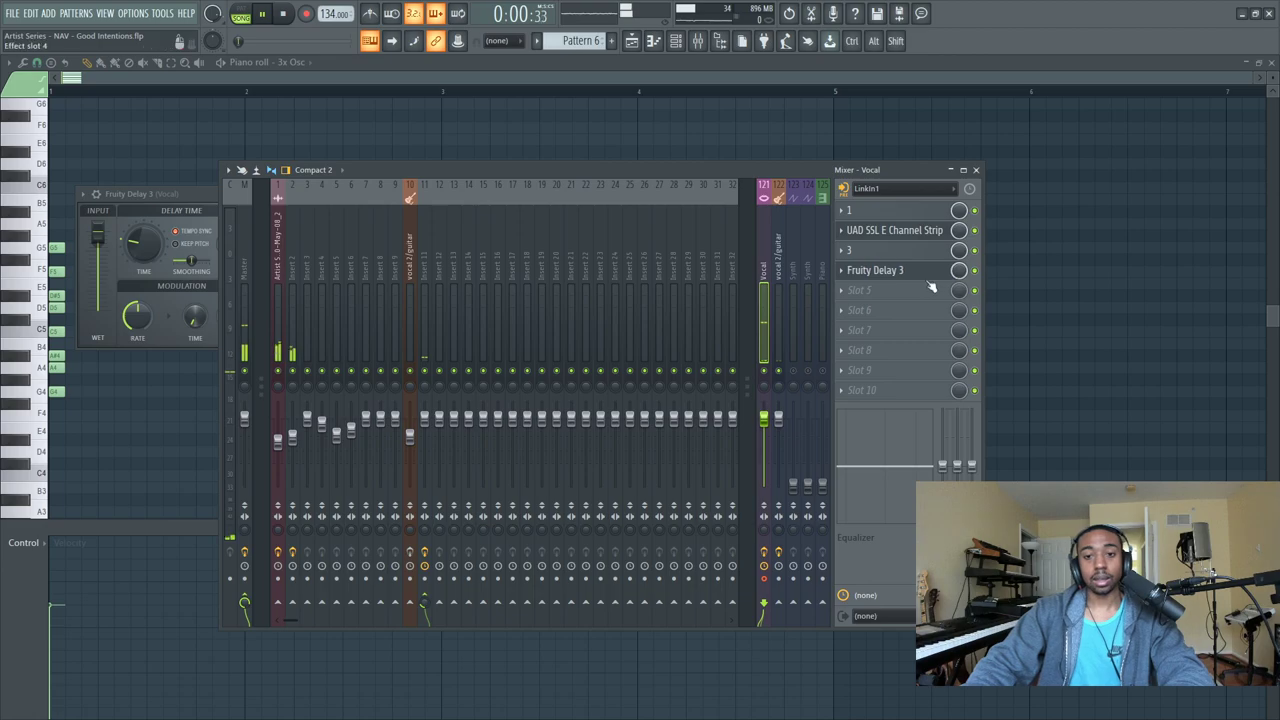
Pull the fader of vocal 2/guitar mixer track 122 fully down and return to the playlist.
{"action": "left_click", "coordinate": [780, 418]}
{"action": "left_click", "coordinate": [766, 287]}
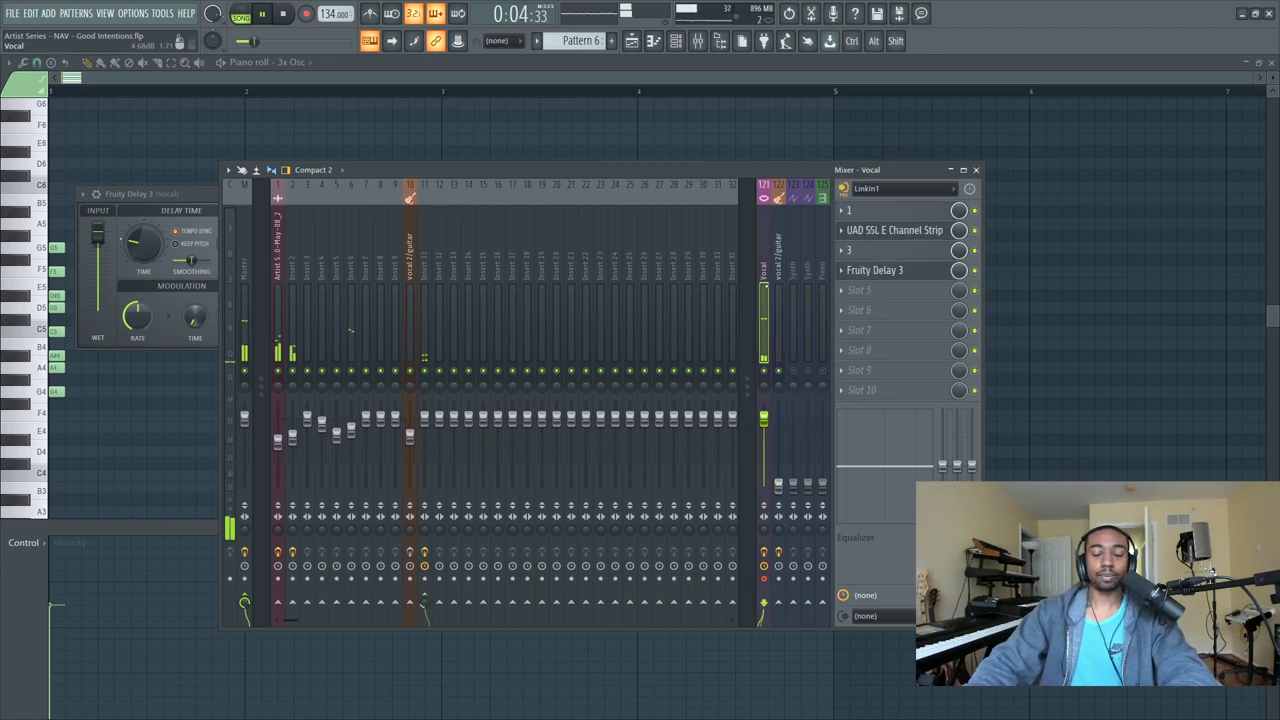
{"action": "left_click", "coordinate": [1215, 146]}
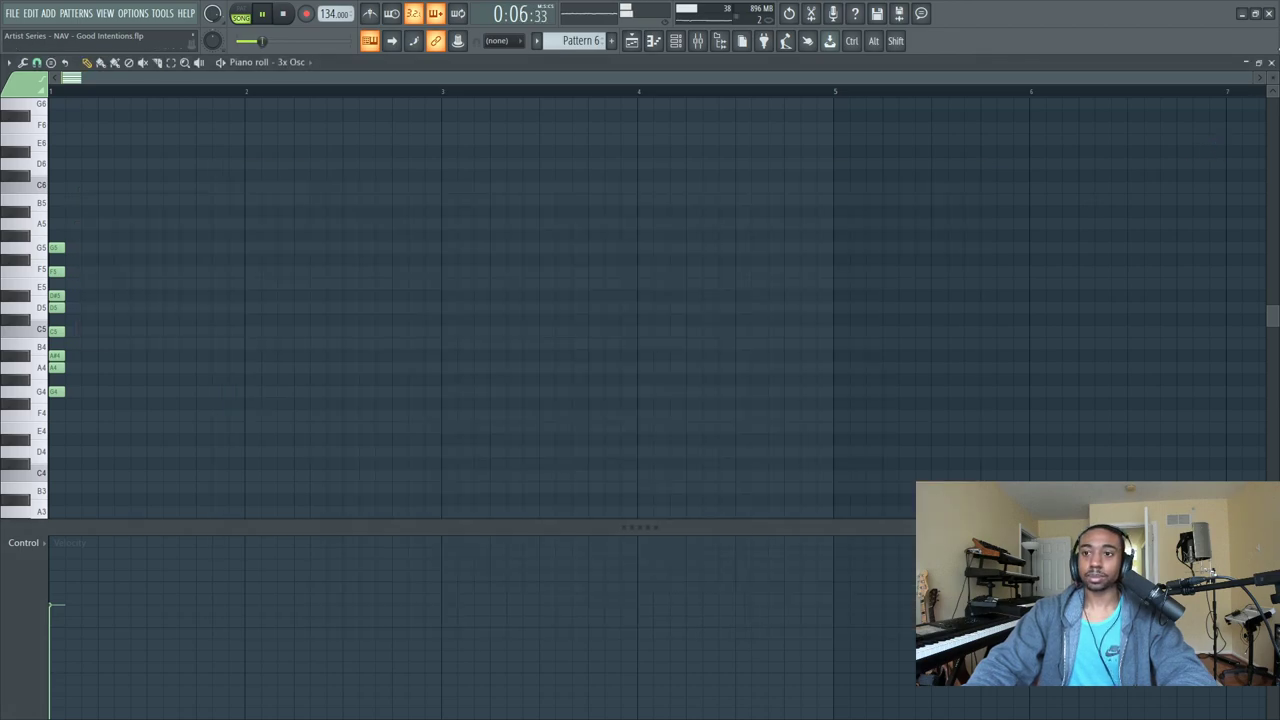
{"action": "left_click", "coordinate": [1273, 62]}
{"action": "left_click", "coordinate": [1022, 309]}
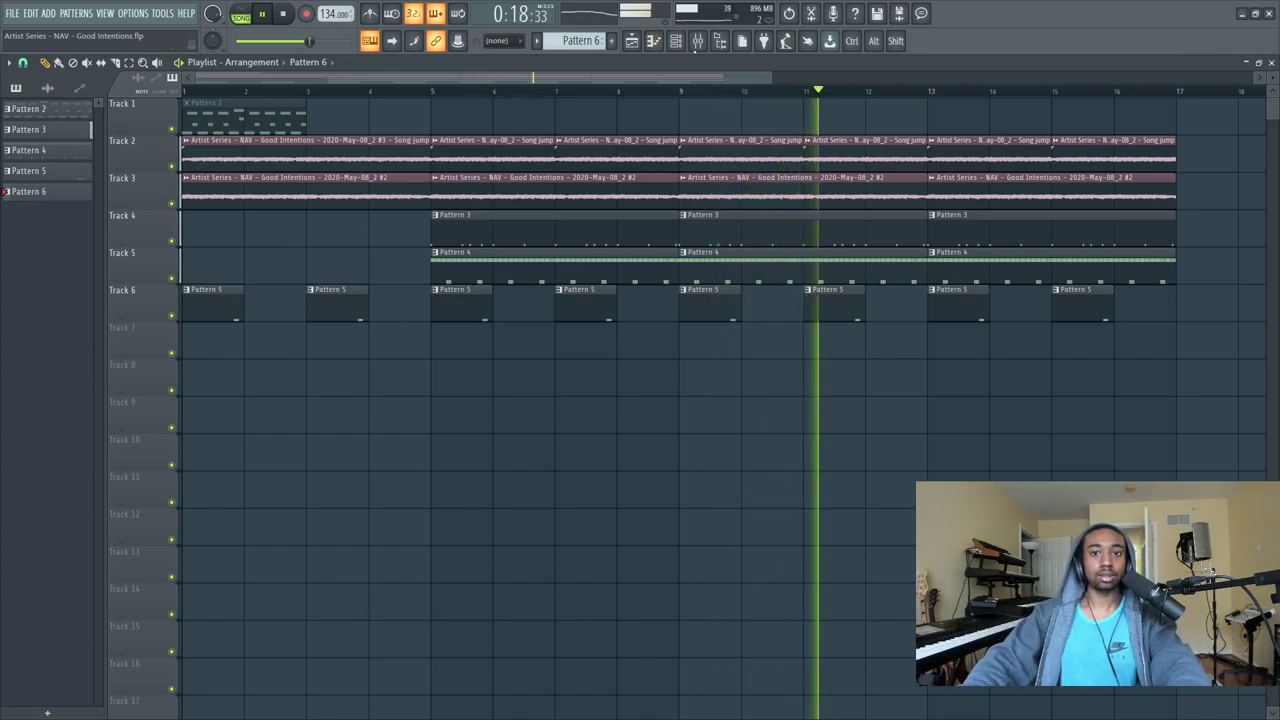
Record a vocal take into the playlist as an audio clip and cut off its end shortly after bar 13.
{"action": "left_click", "coordinate": [698, 42]}
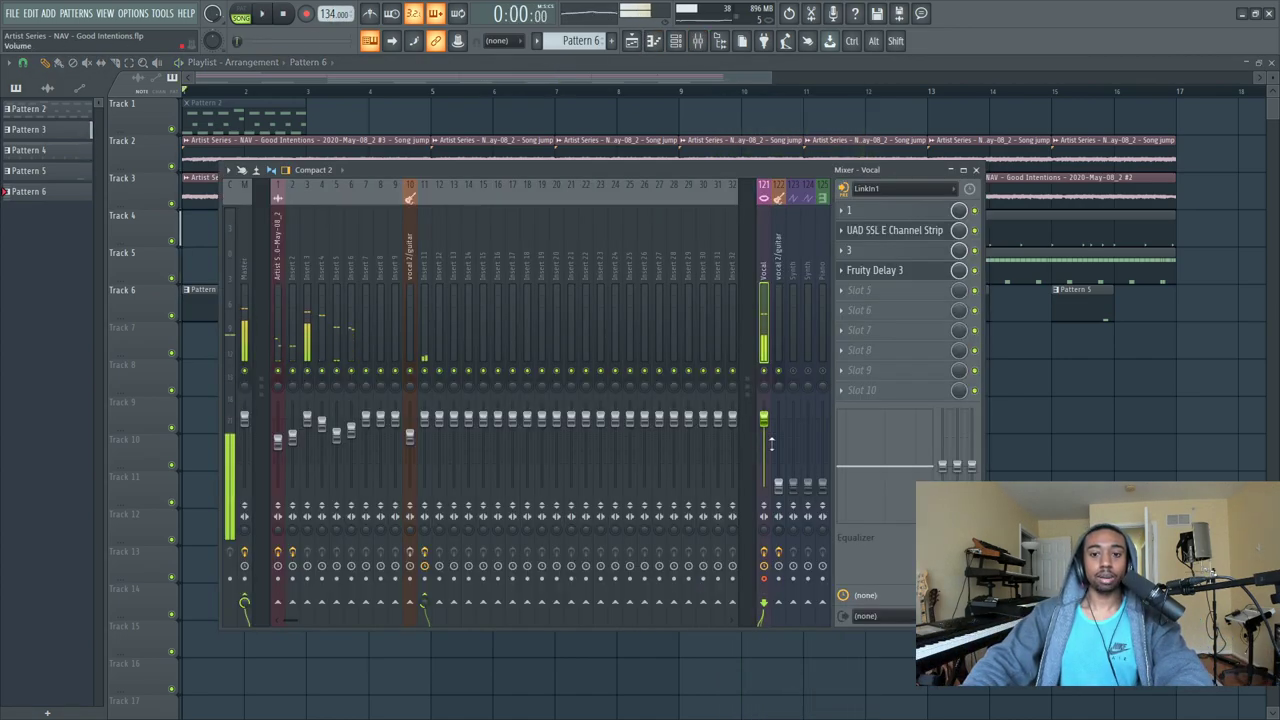
{"action": "left_click", "coordinate": [306, 13]}
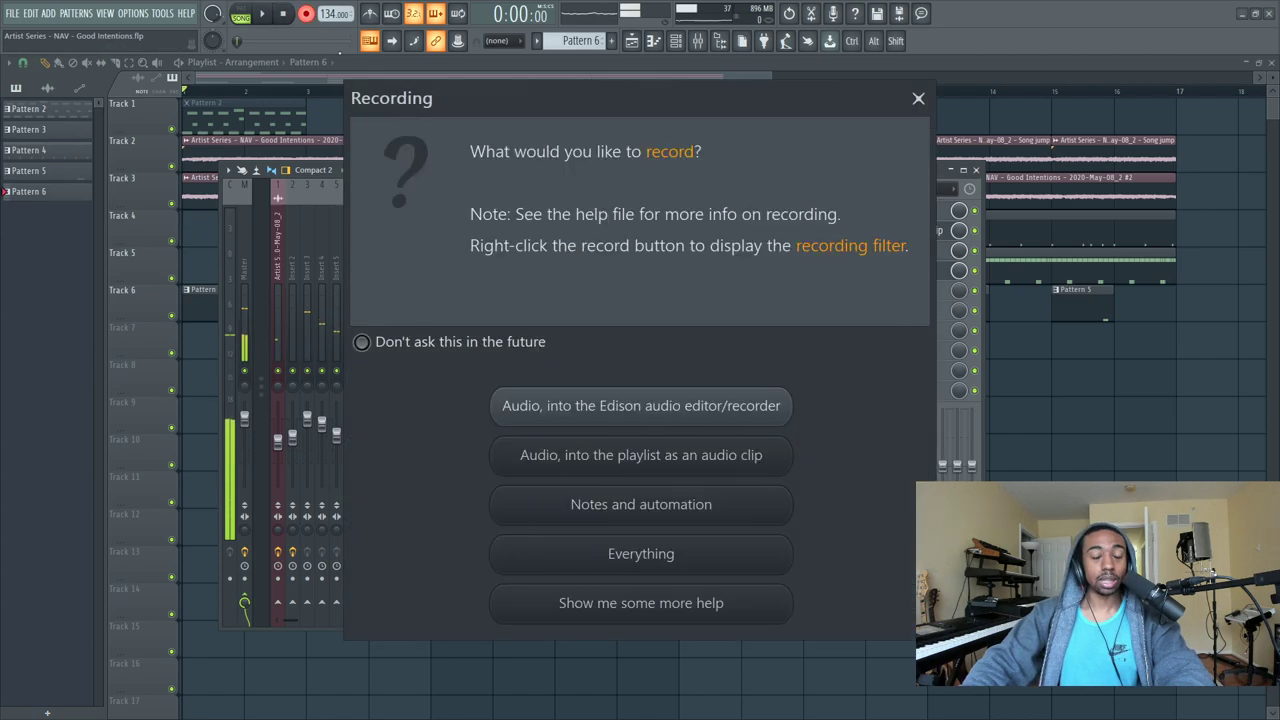
{"action": "left_click", "coordinate": [729, 456]}
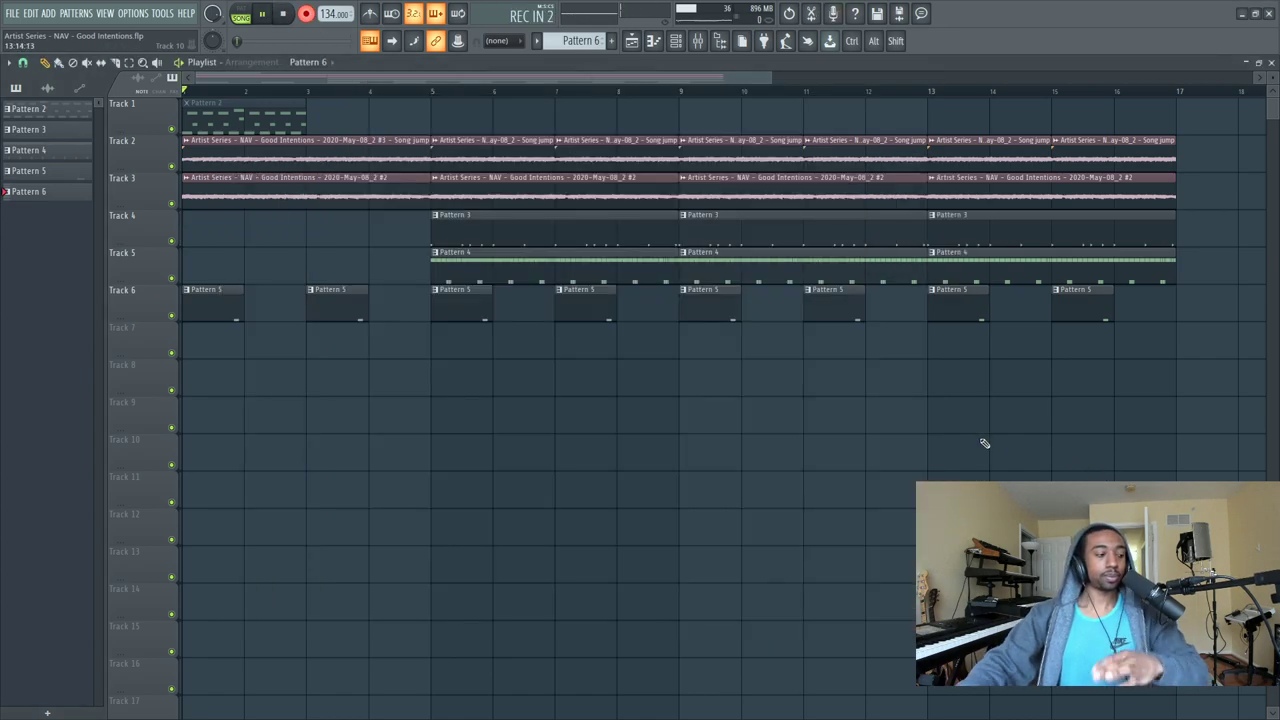
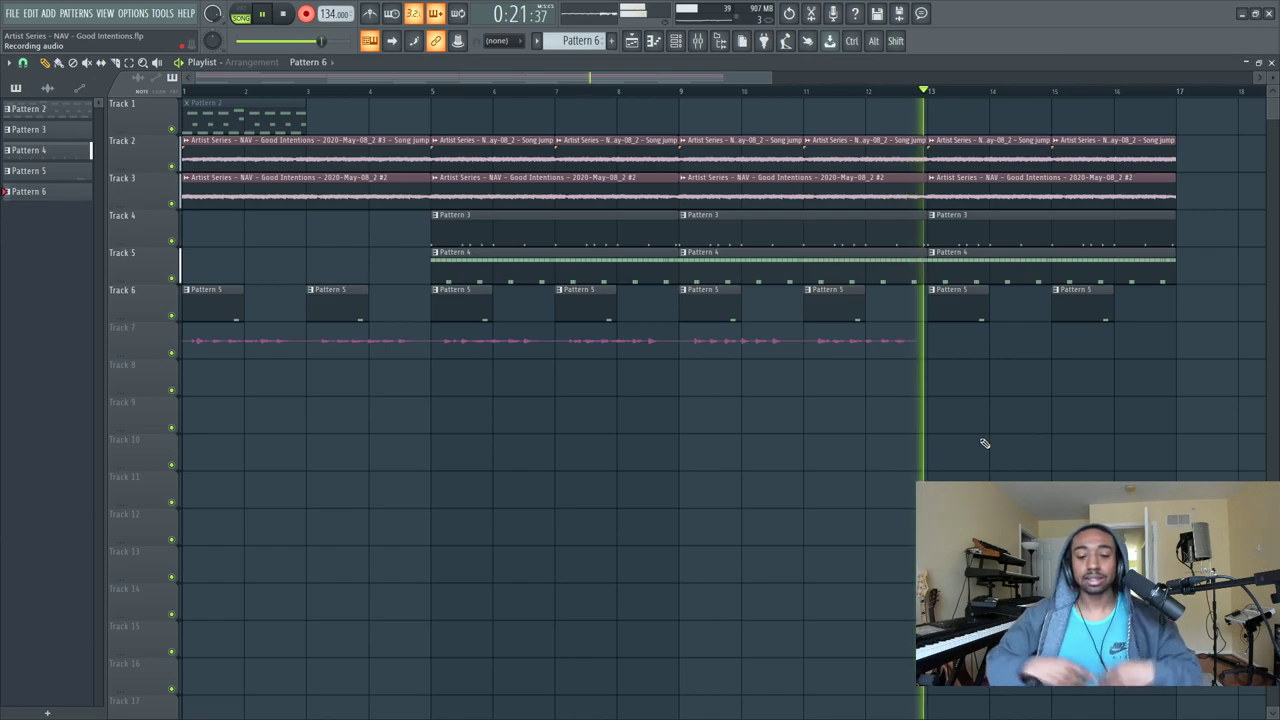
{"action": "key", "text": "space"}
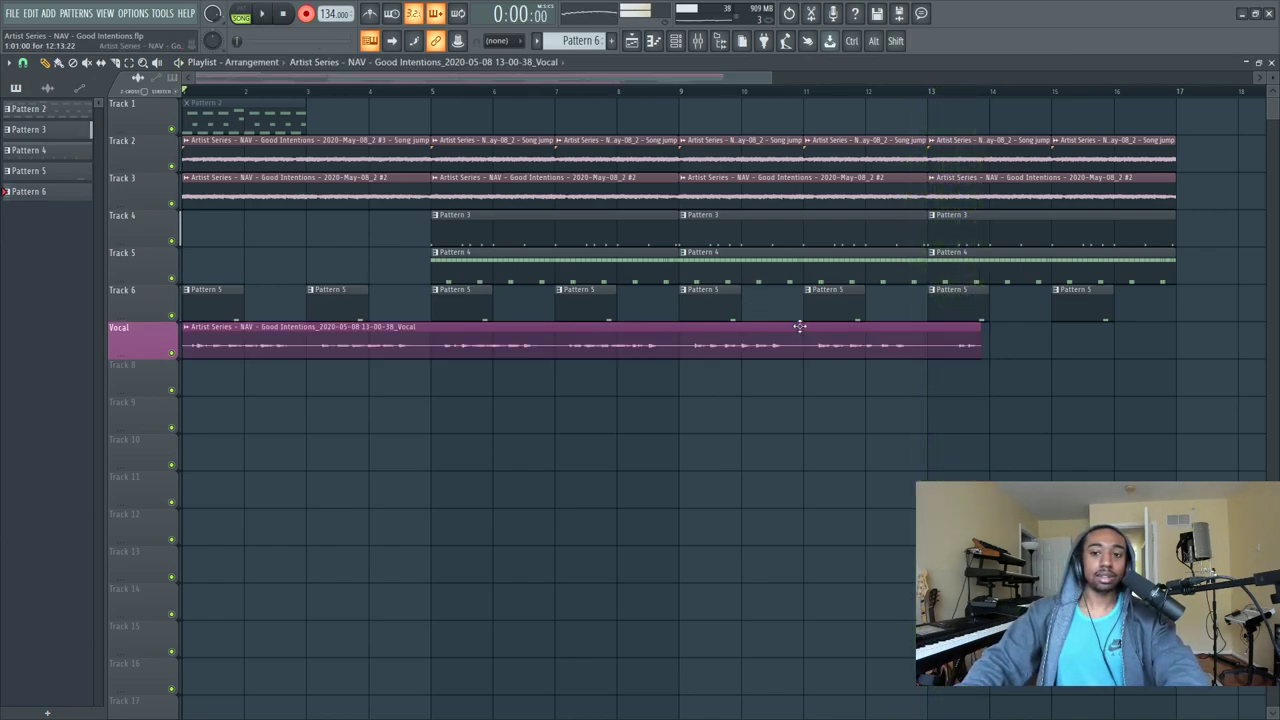
{"action": "key", "text": "space"}
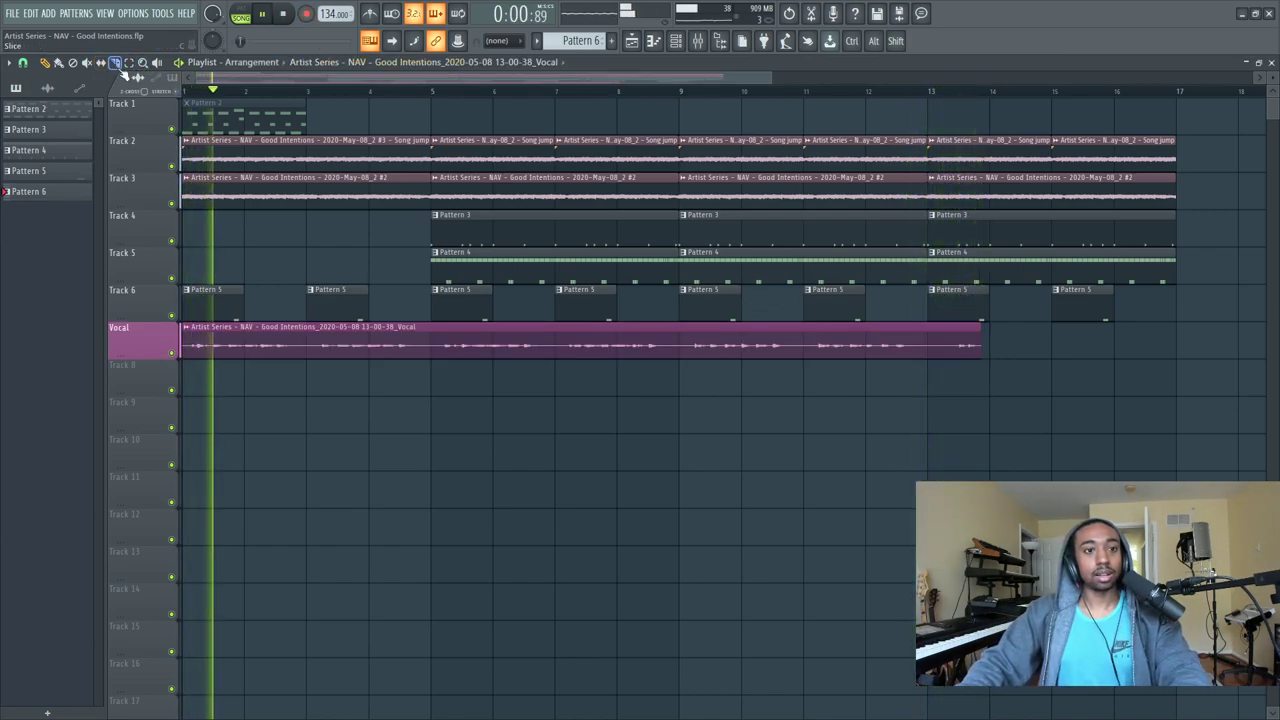
{"action": "key", "text": "space"}
Route the new vocal recording's channel to mixer track 10 and bring the mixer to the front.
{"action": "left_click", "coordinate": [676, 40]}
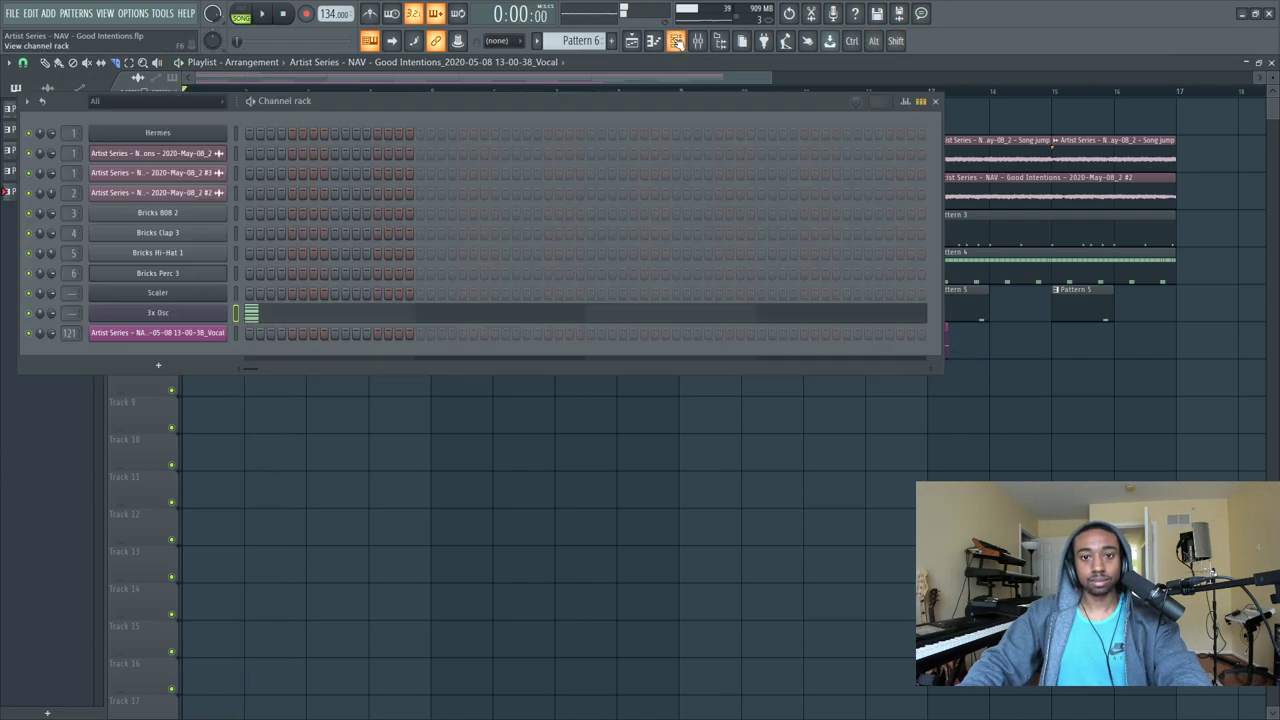
{"action": "left_click", "coordinate": [698, 40]}
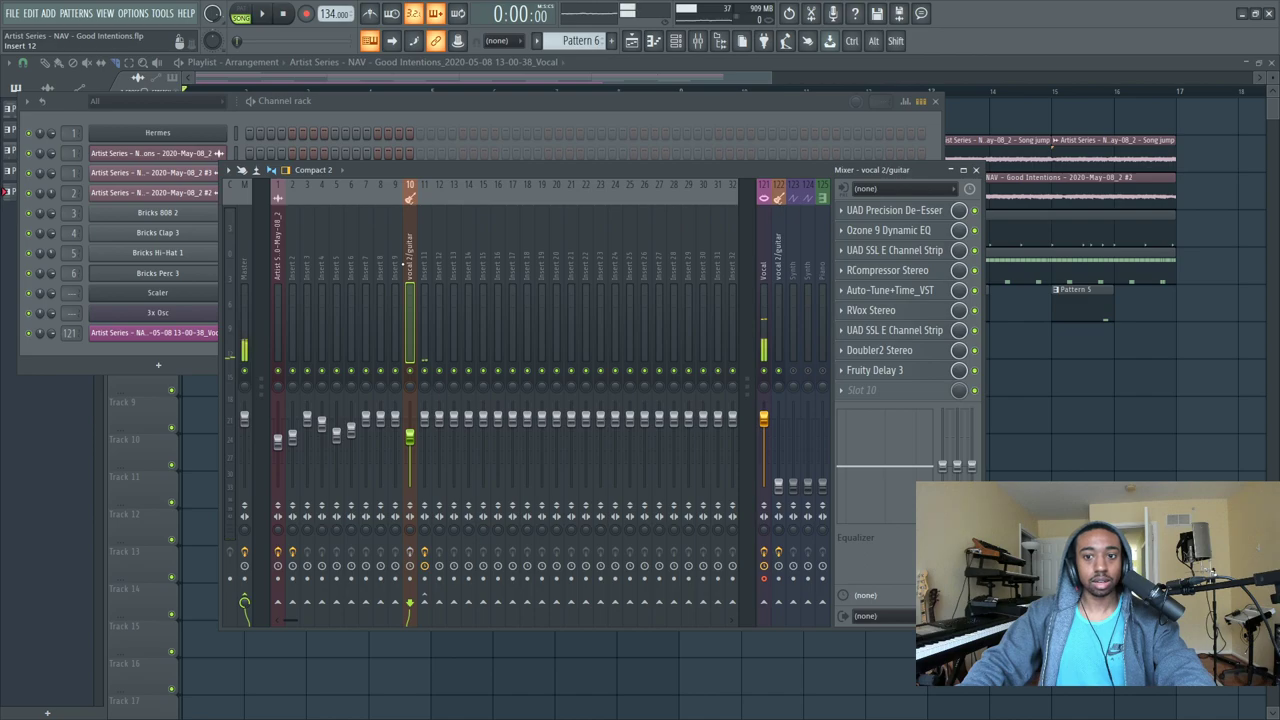
{"action": "left_click", "coordinate": [72, 333]}
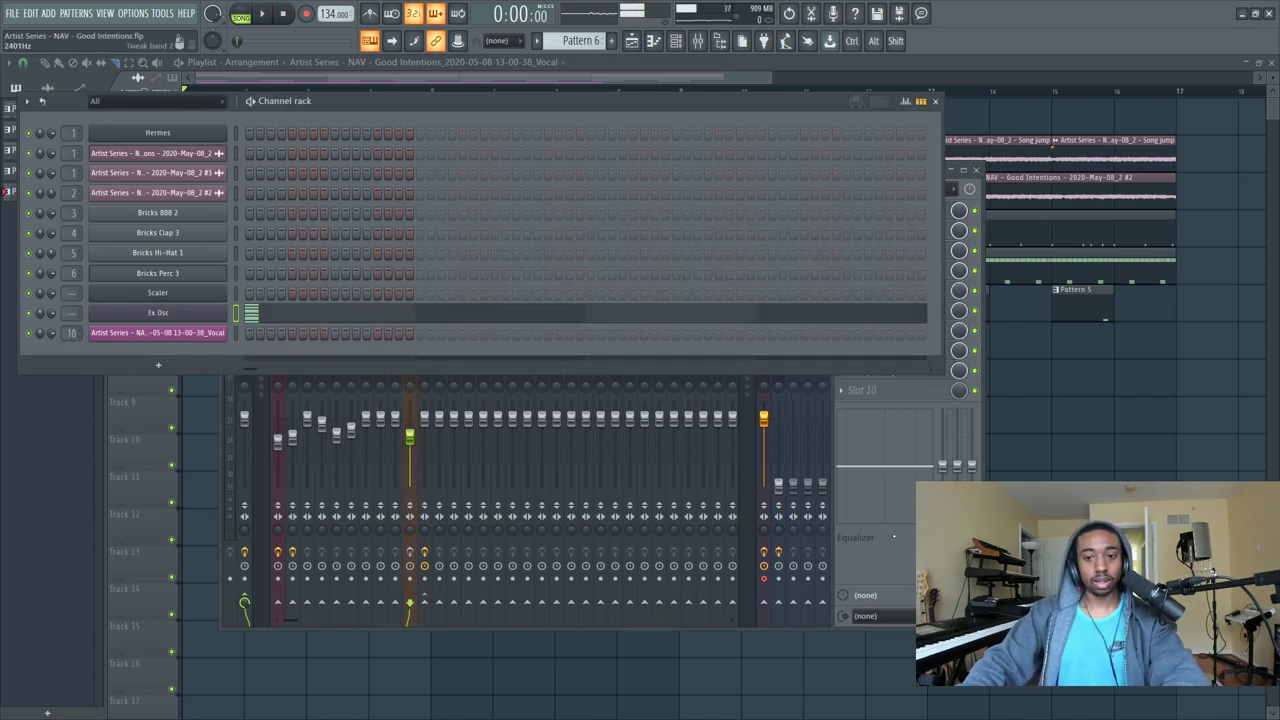
{"action": "left_click", "coordinate": [894, 531]}
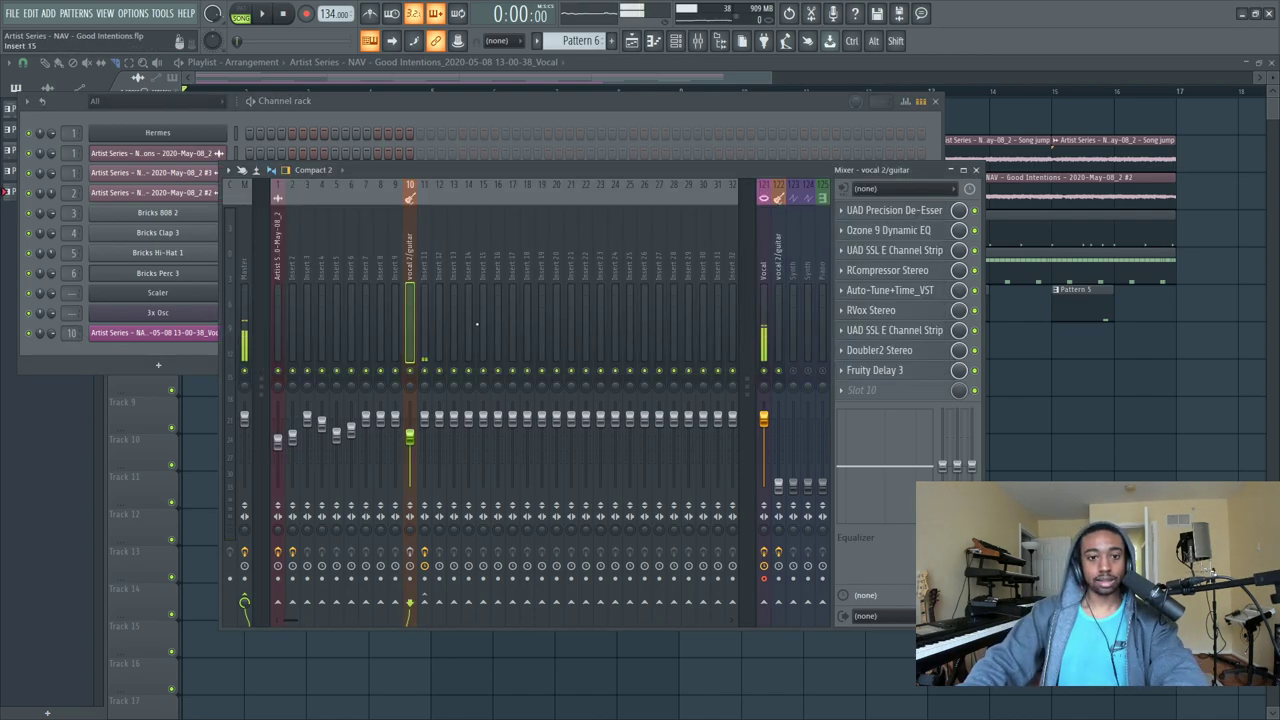
Review the Auto-Tune scale and detune settings on mixer track 10 and return to the playlist.
{"action": "left_click", "coordinate": [904, 297]}
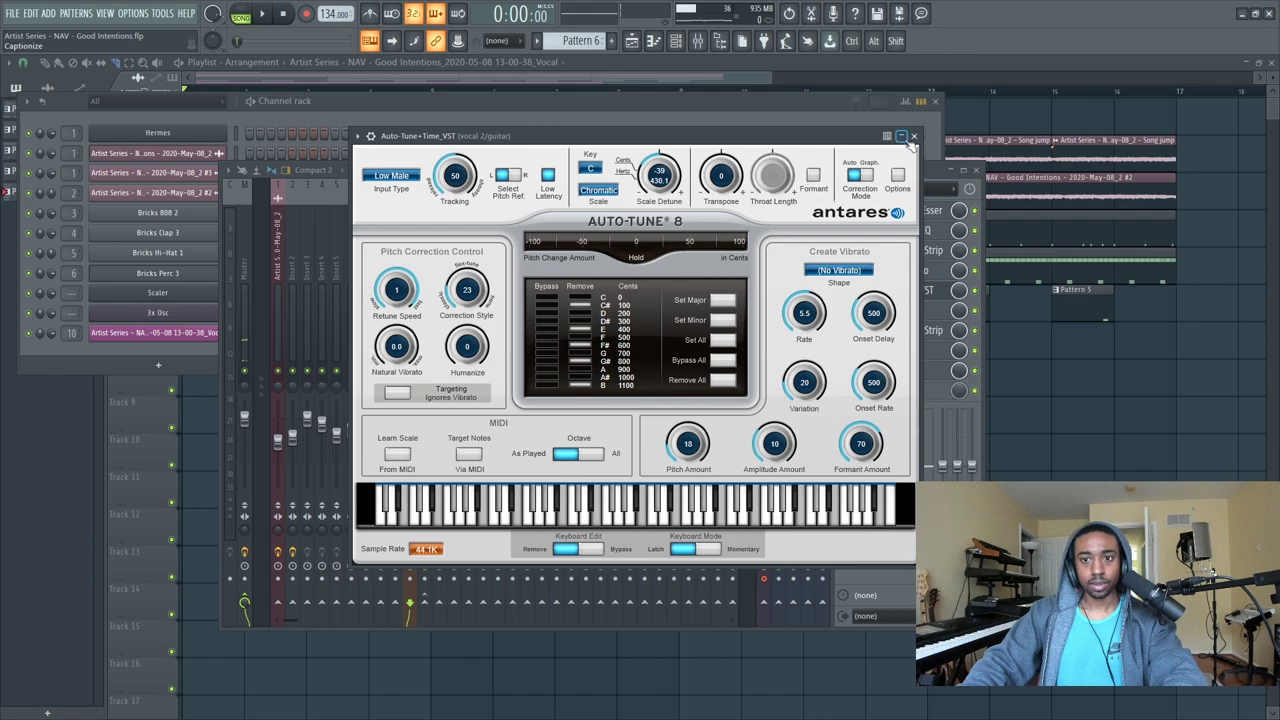
{"action": "left_click", "coordinate": [913, 136]}
{"action": "left_click", "coordinate": [1163, 457]}
Play the song with the recorded vocal and mute the live Vocal mixer track.
{"action": "key", "text": "space"}
{"action": "left_click", "coordinate": [697, 41]}
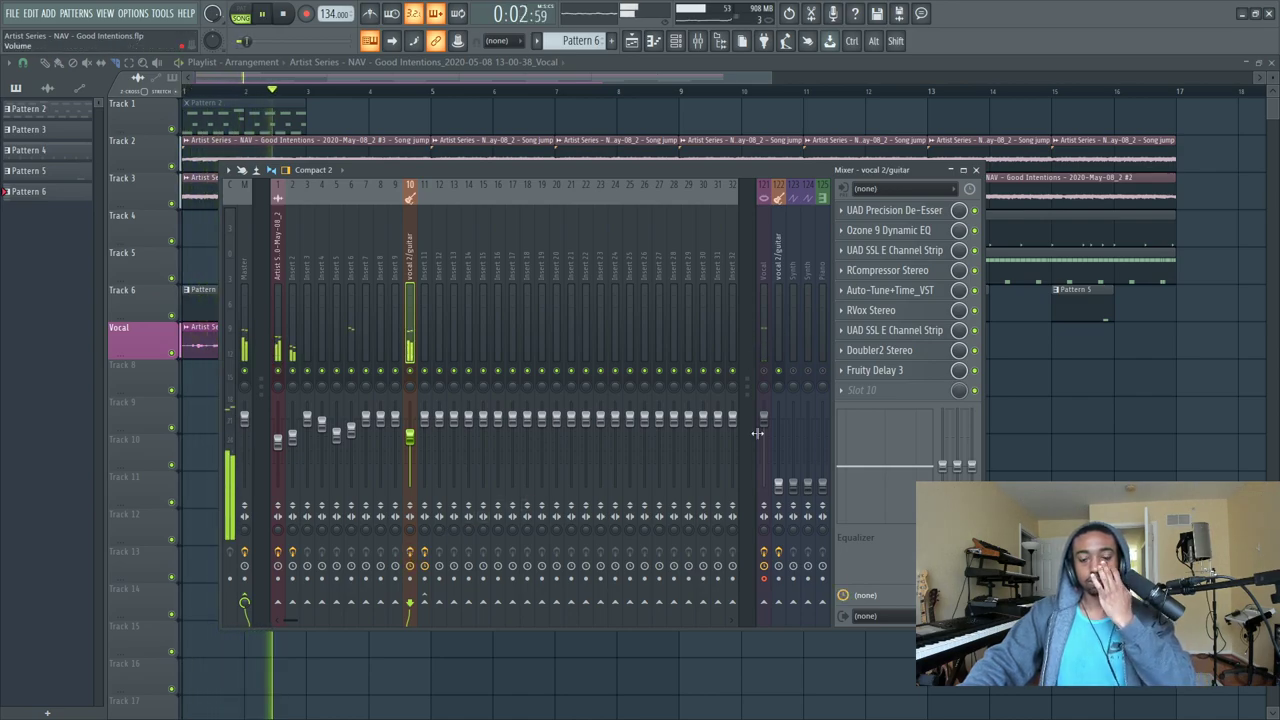
{"action": "key", "text": "F9"}
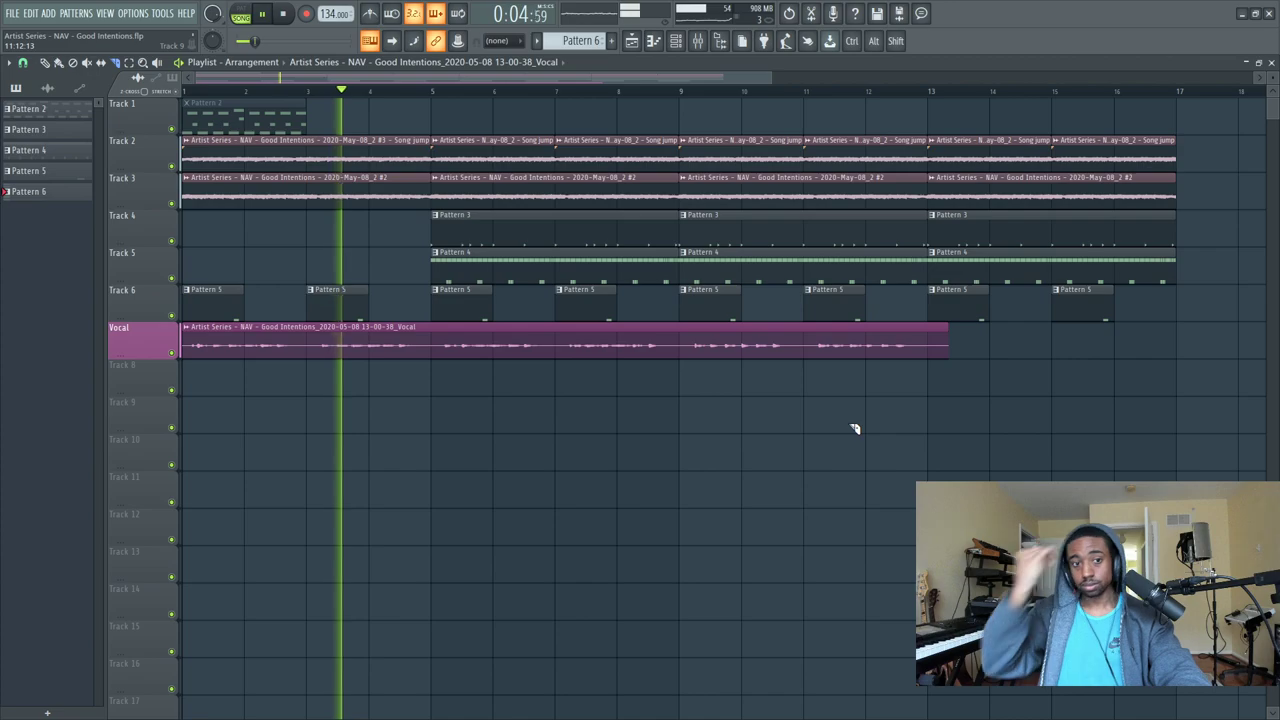
{"action": "left_click", "coordinate": [700, 44]}
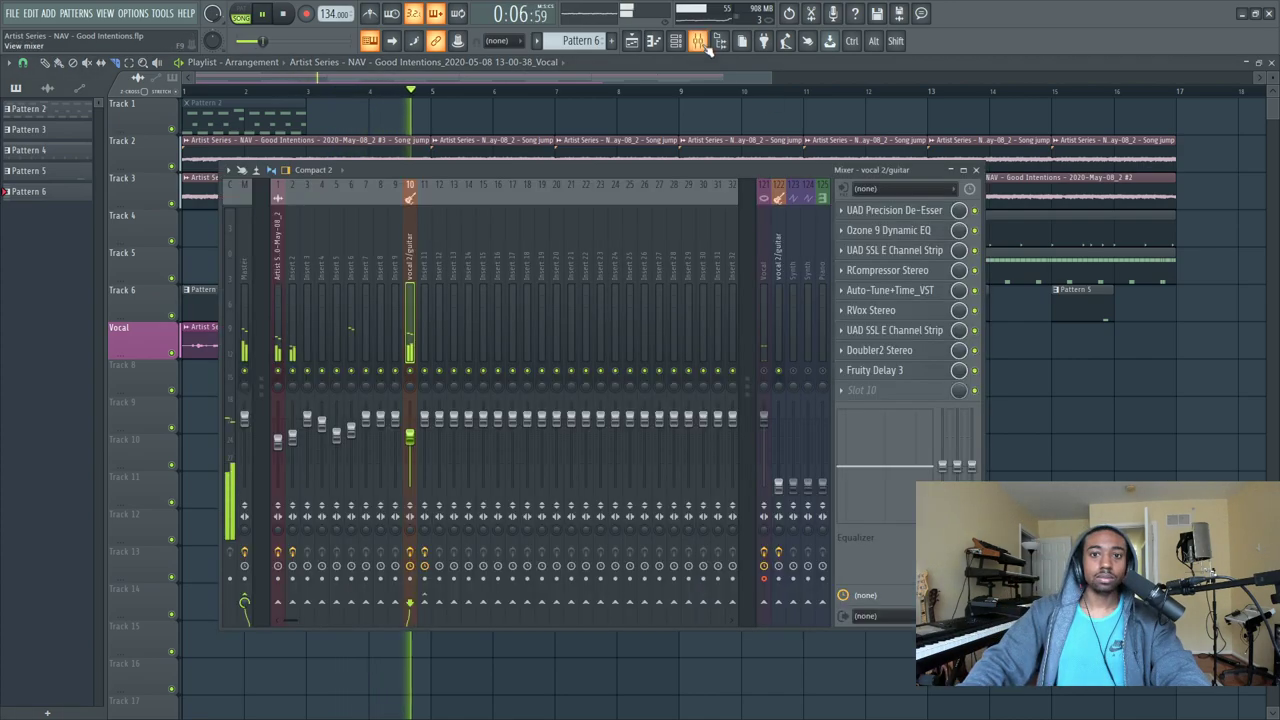
Open RVox on mixer track 10 and raise that track's fader slightly while the vocal plays.
{"action": "left_click", "coordinate": [925, 313]}
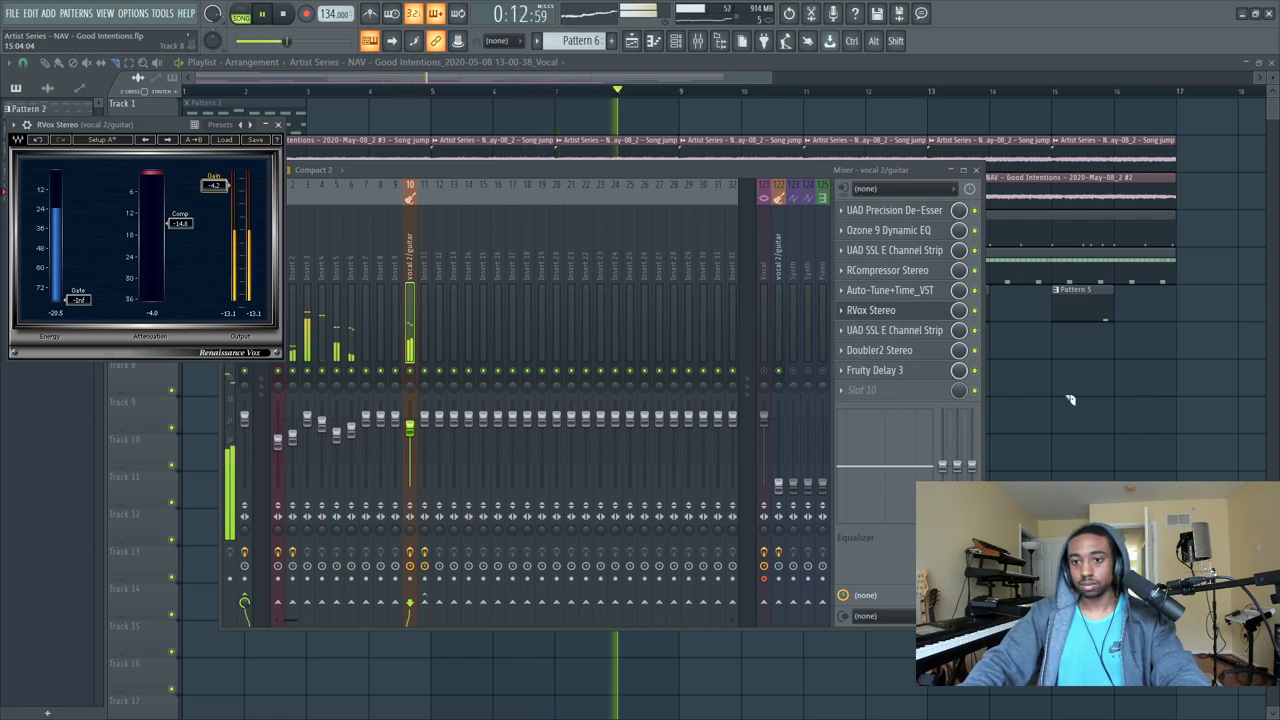
{"action": "key", "text": "F12"}
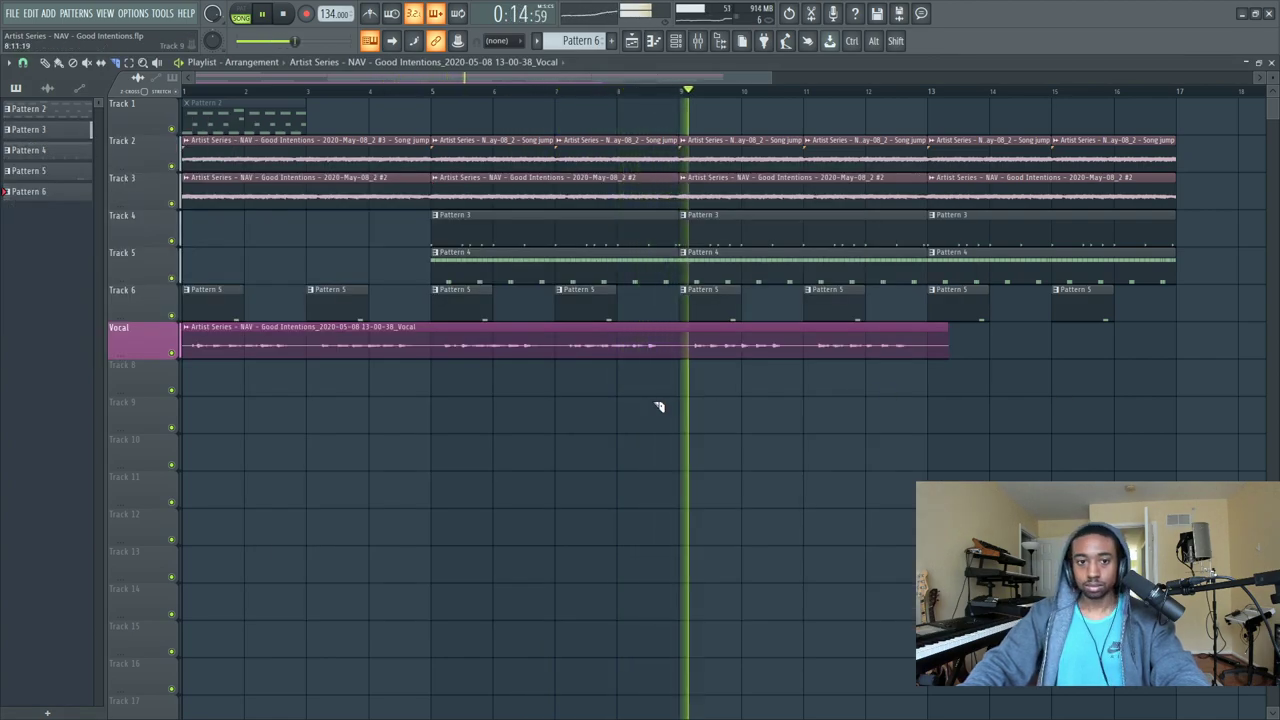
{"action": "left_click", "coordinate": [707, 48]}
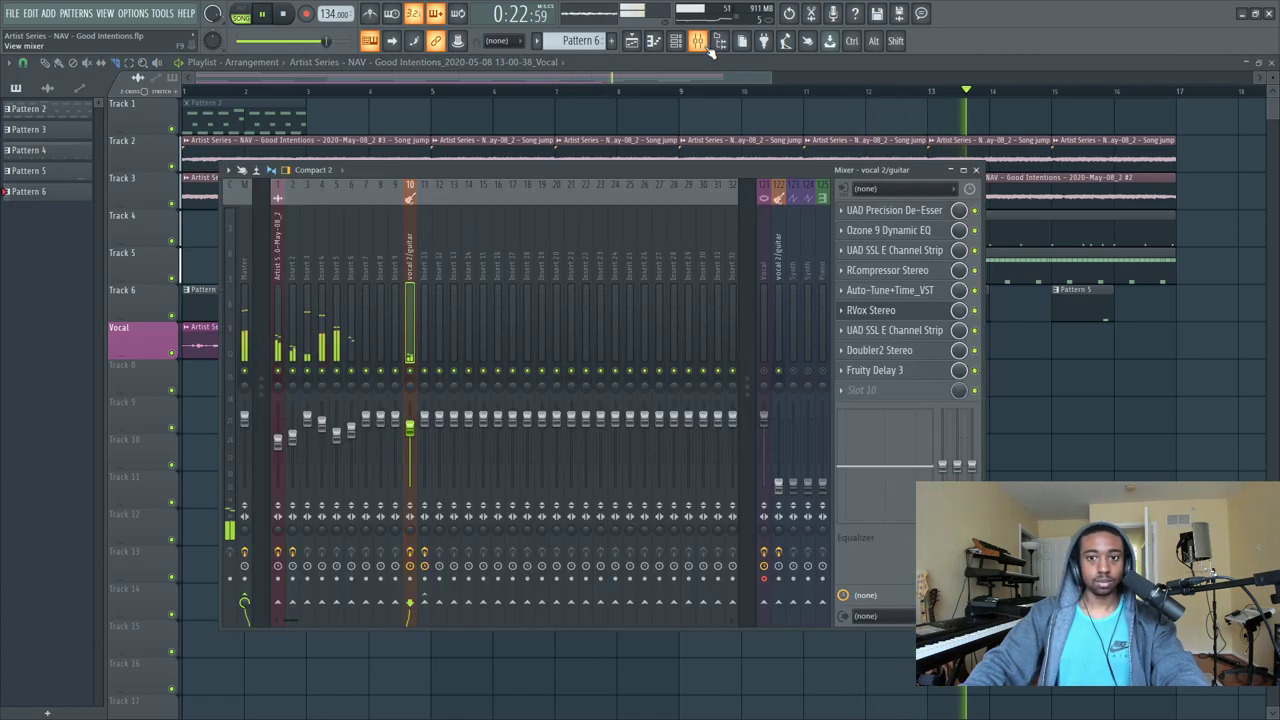
{"action": "left_click", "coordinate": [1051, 402]}
Restart and stop playback, unmute the Vocal mixer track and turn off its Fruity Delay 3.
{"action": "key", "text": "space"}
{"action": "left_click", "coordinate": [703, 45]}
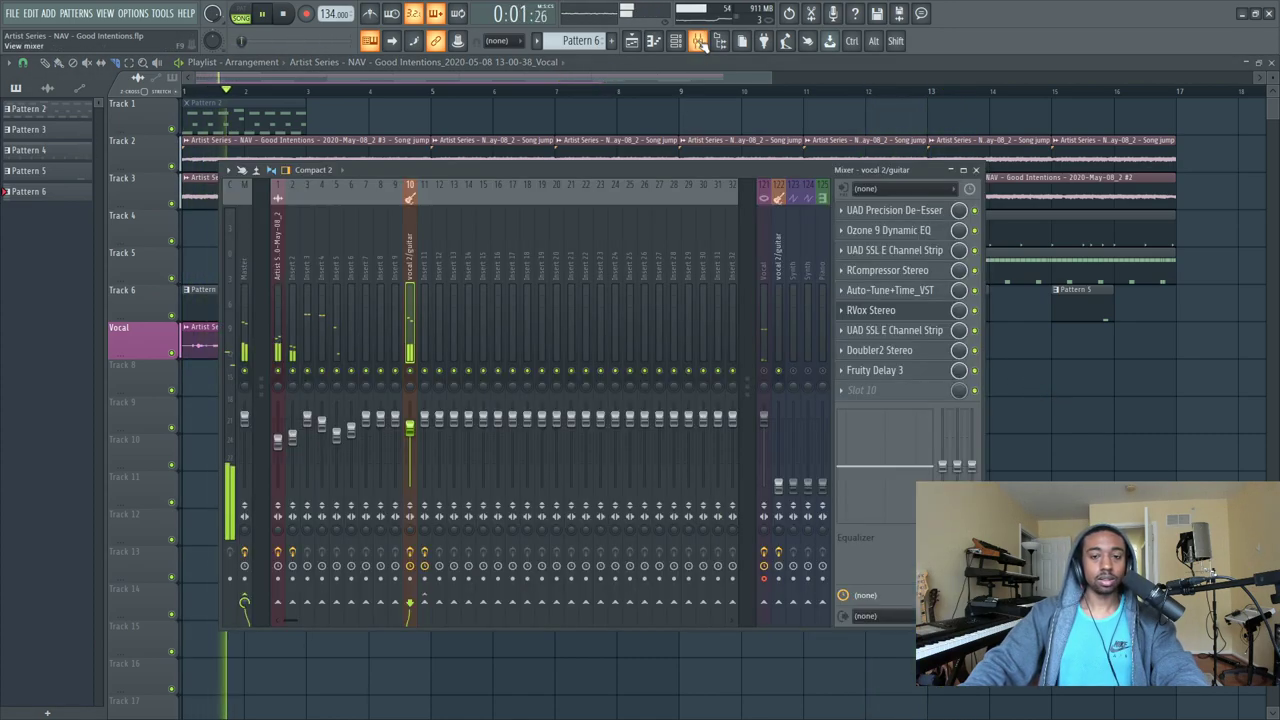
{"action": "left_click", "coordinate": [770, 375]}
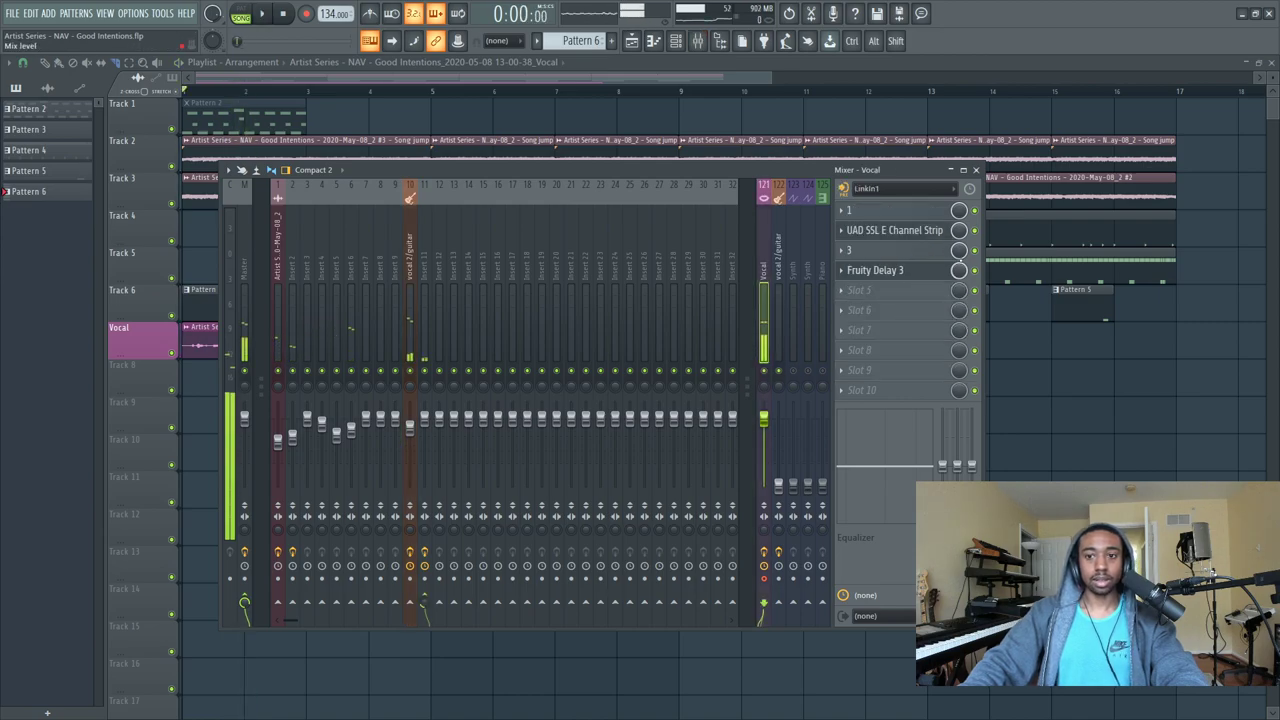
{"action": "key", "text": "space"}
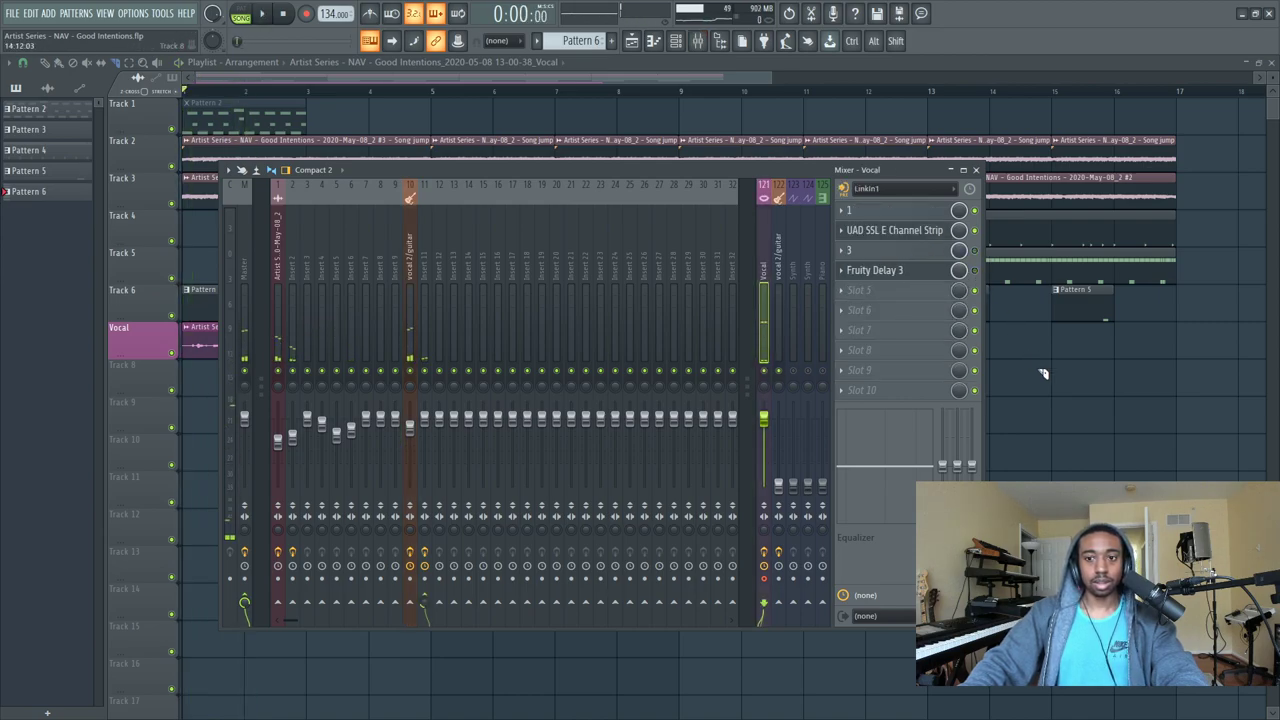
Play the song from the playlist, slice the Vocal clip at bars 3 and 5, and delete the piece before bar 3.
{"action": "left_click", "coordinate": [1045, 375]}
{"action": "key", "text": "space"}
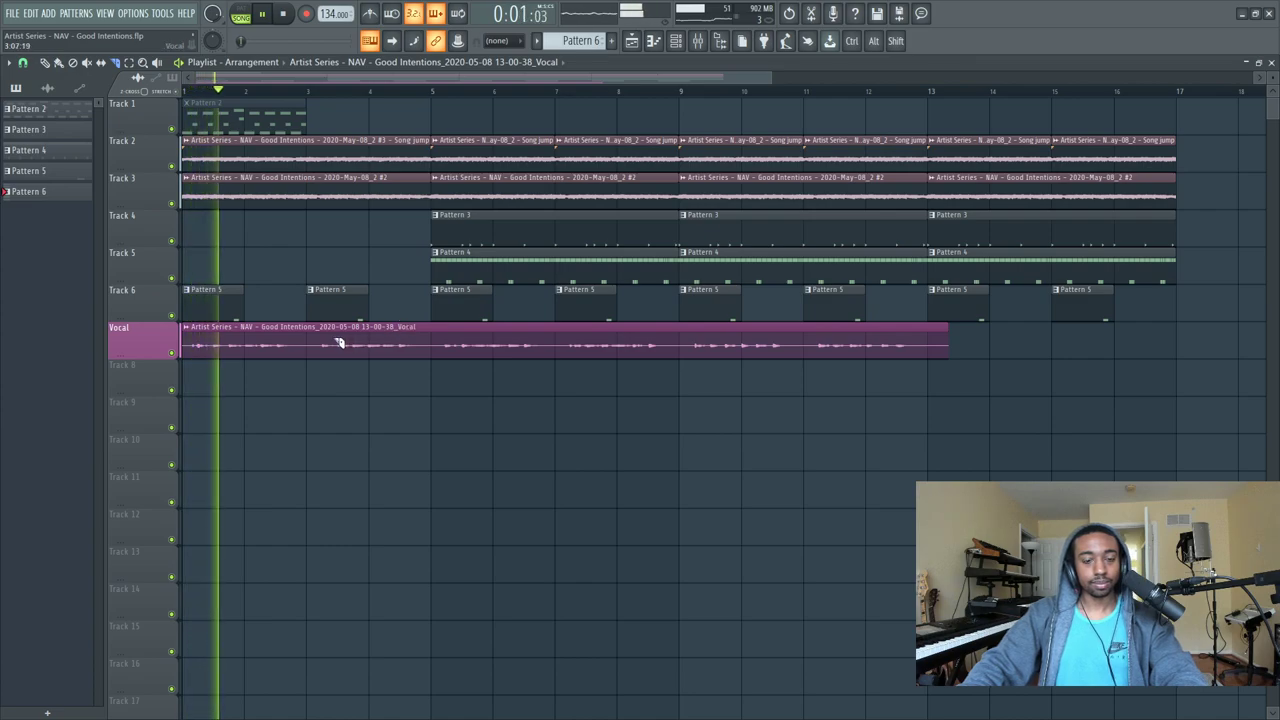
{"action": "left_click_drag", "start_coordinate": [297, 344], "coordinate": [280, 290]}
{"action": "left_click_drag", "start_coordinate": [417, 340], "coordinate": [431, 360]}
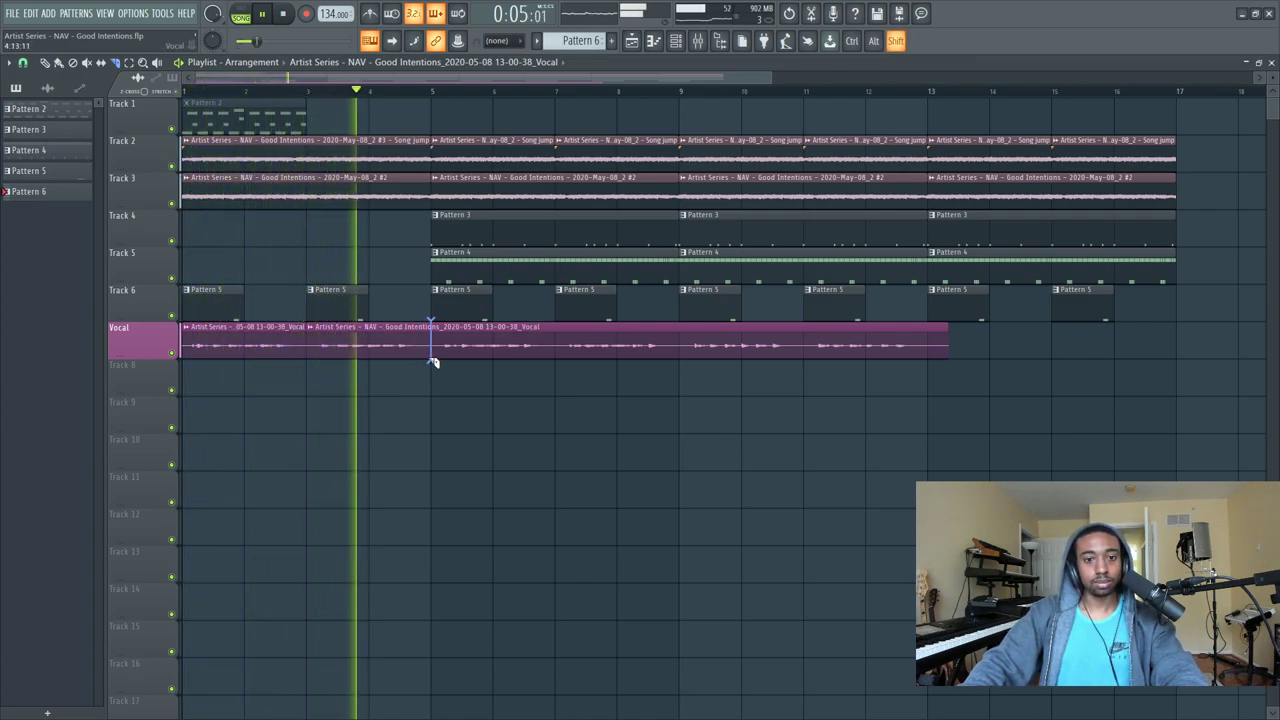
{"action": "left_click", "coordinate": [58, 62]}
{"action": "right_click", "coordinate": [294, 340]}
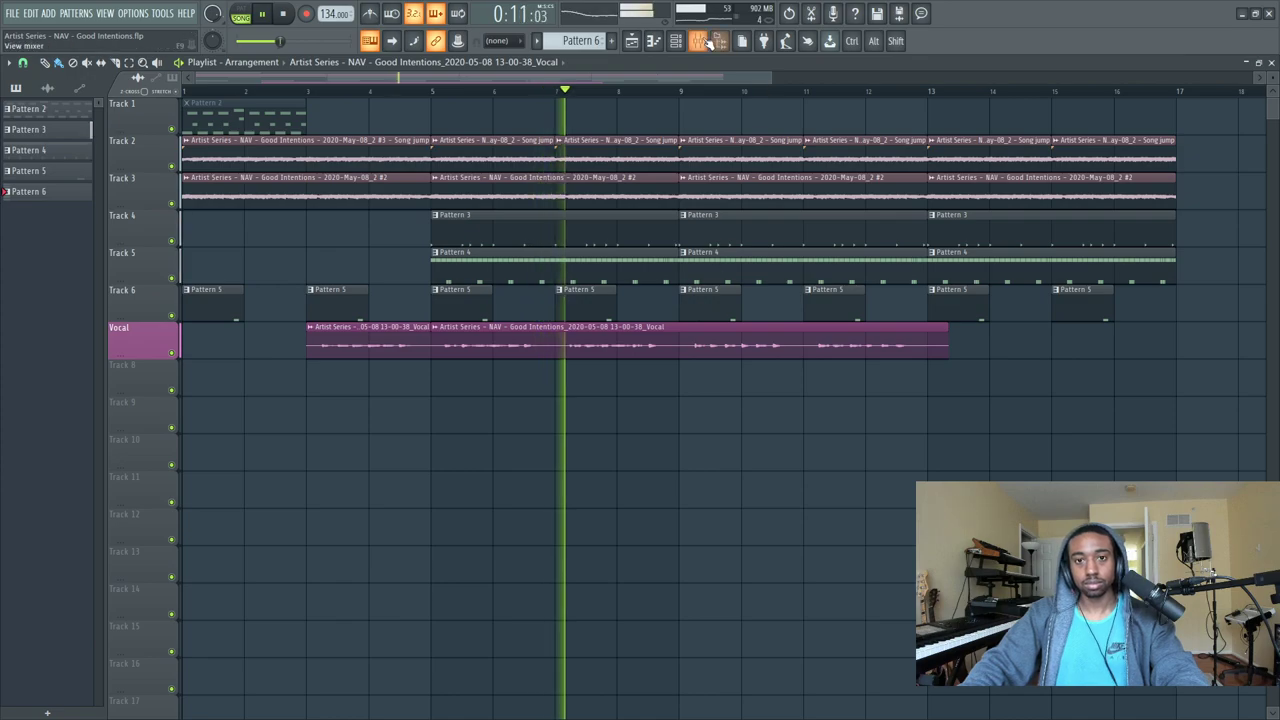
Raise mixer track 10's fader to about -0.9 dB and check its Fruity Delay 3 while the vocal plays.
{"action": "key", "text": "F9"}
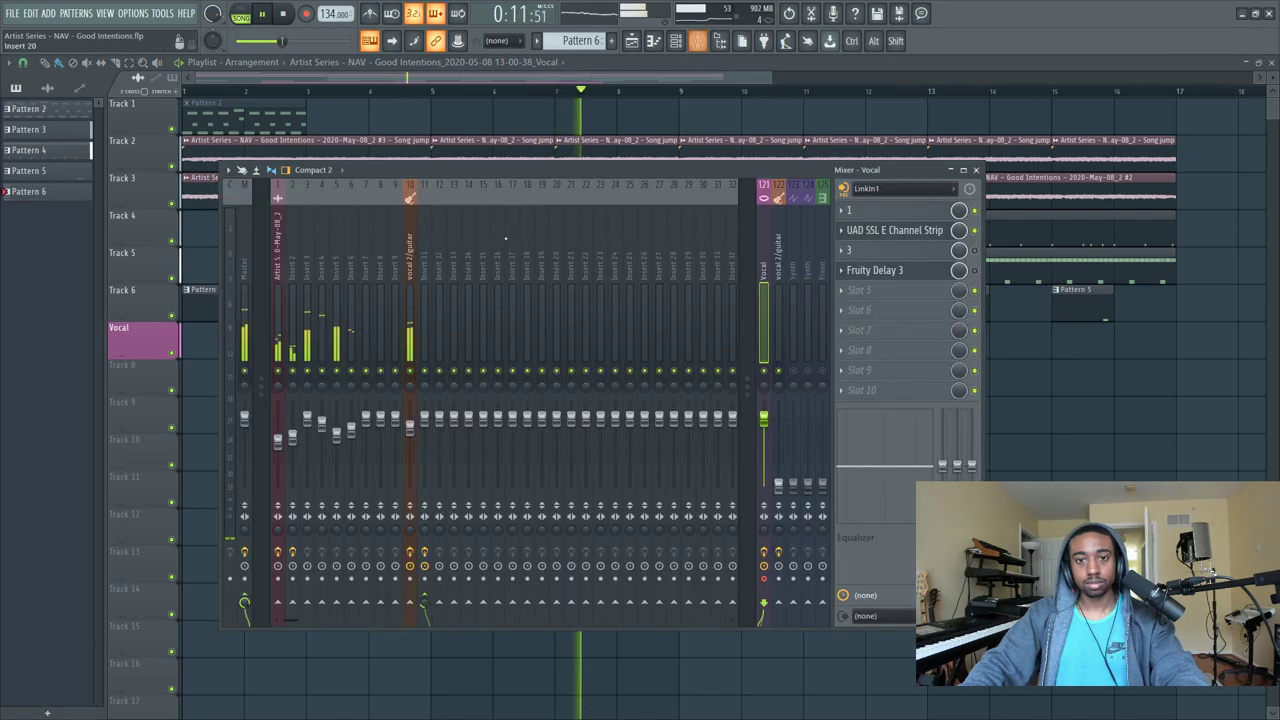
{"action": "left_click", "coordinate": [410, 430]}
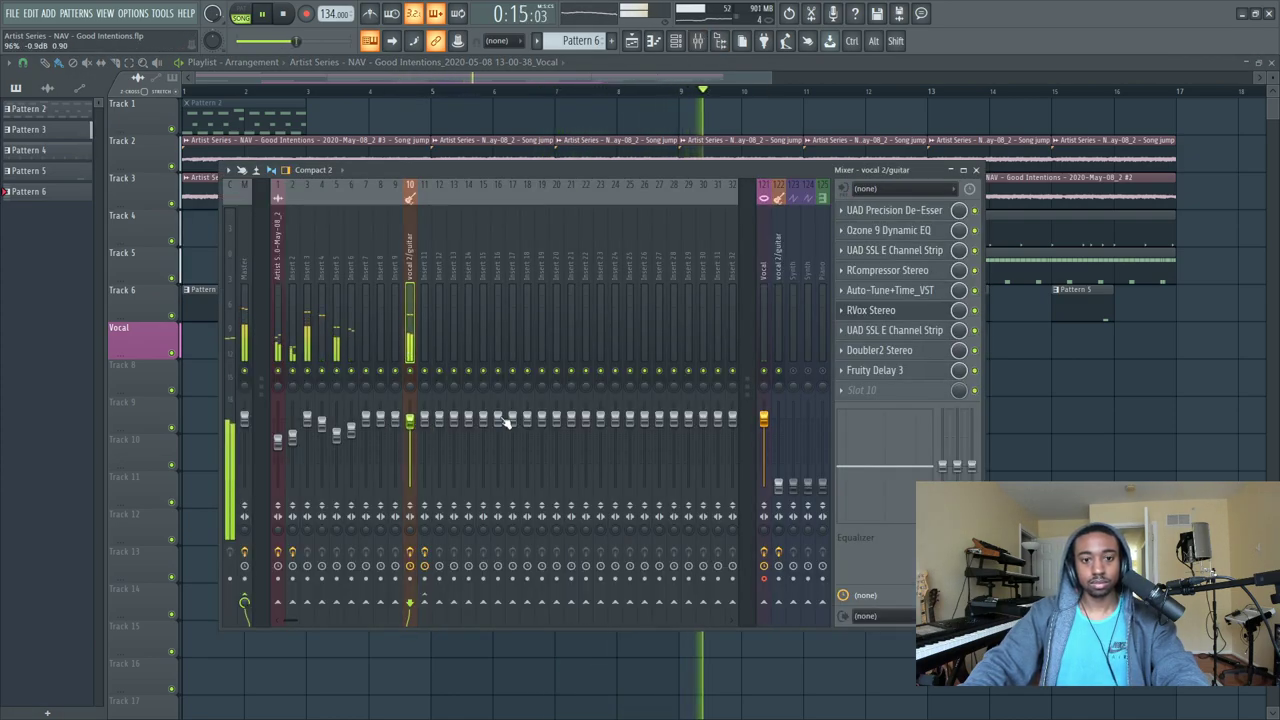
{"action": "left_click", "coordinate": [898, 372]}
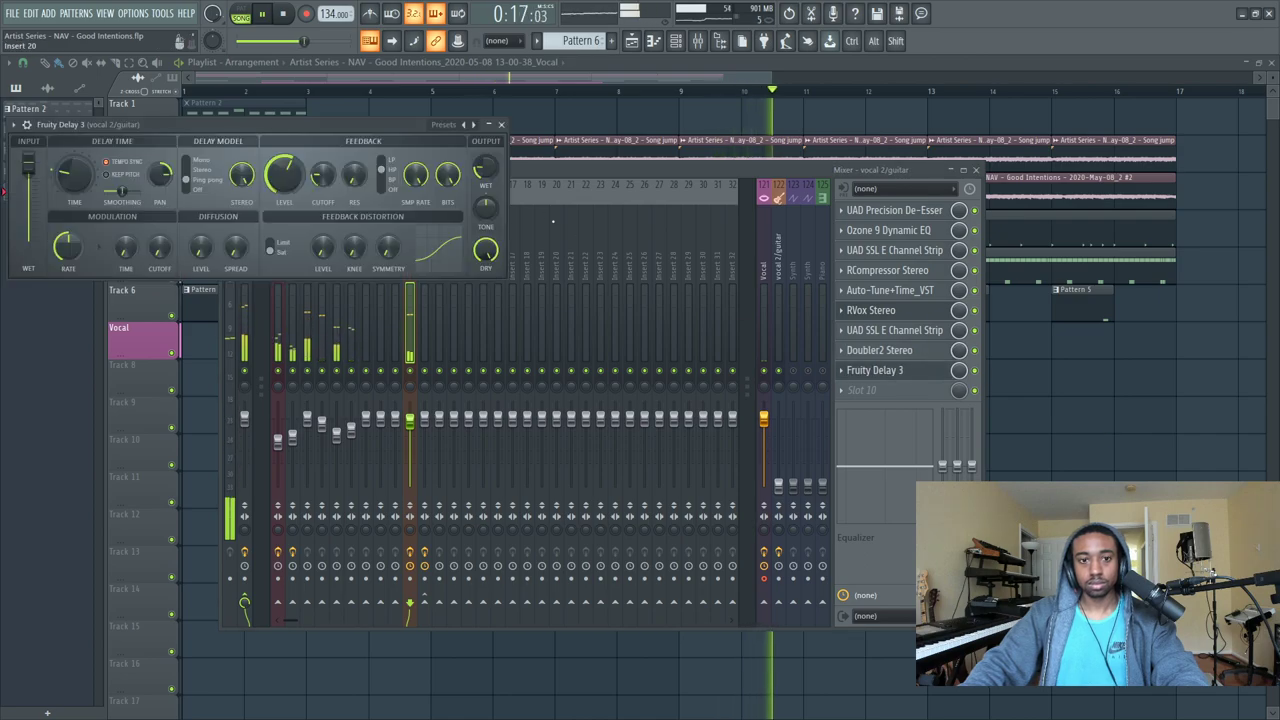
{"action": "right_click", "coordinate": [1098, 460]}
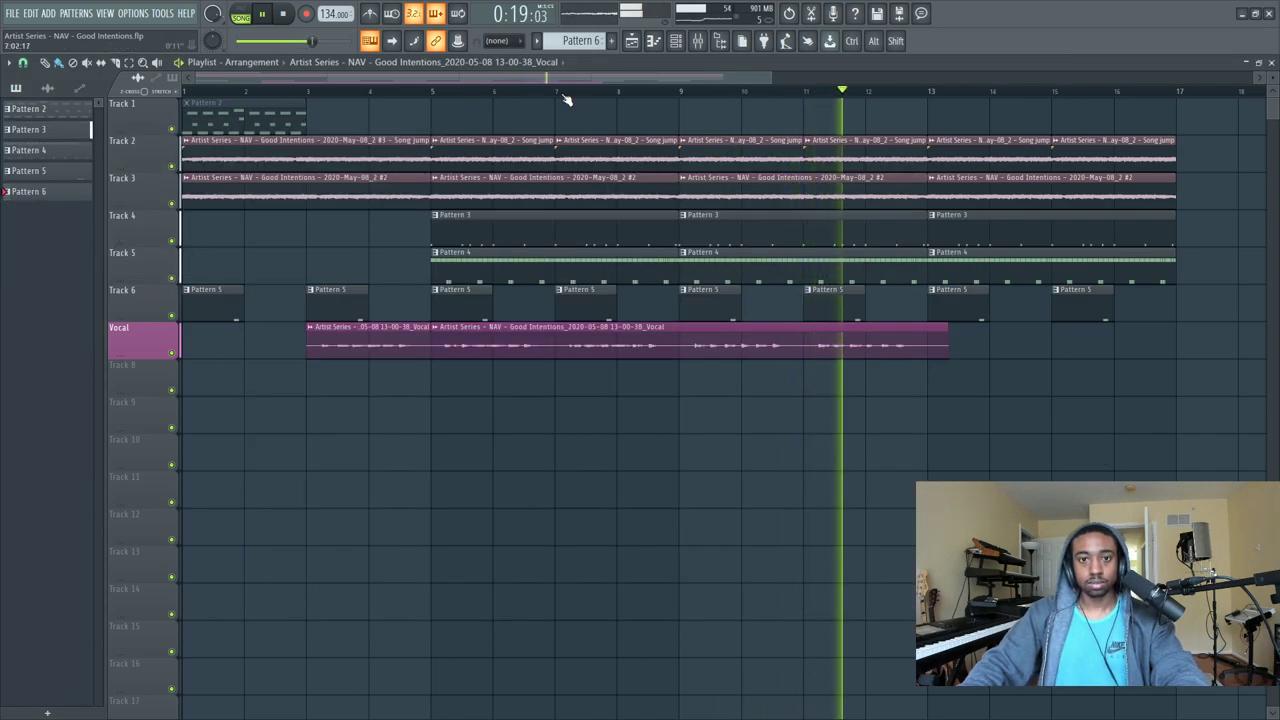
{"action": "scroll", "coordinate": [575, 90], "scroll_direction": "down", "scroll_amount": 1}
{"action": "left_click", "coordinate": [699, 43]}
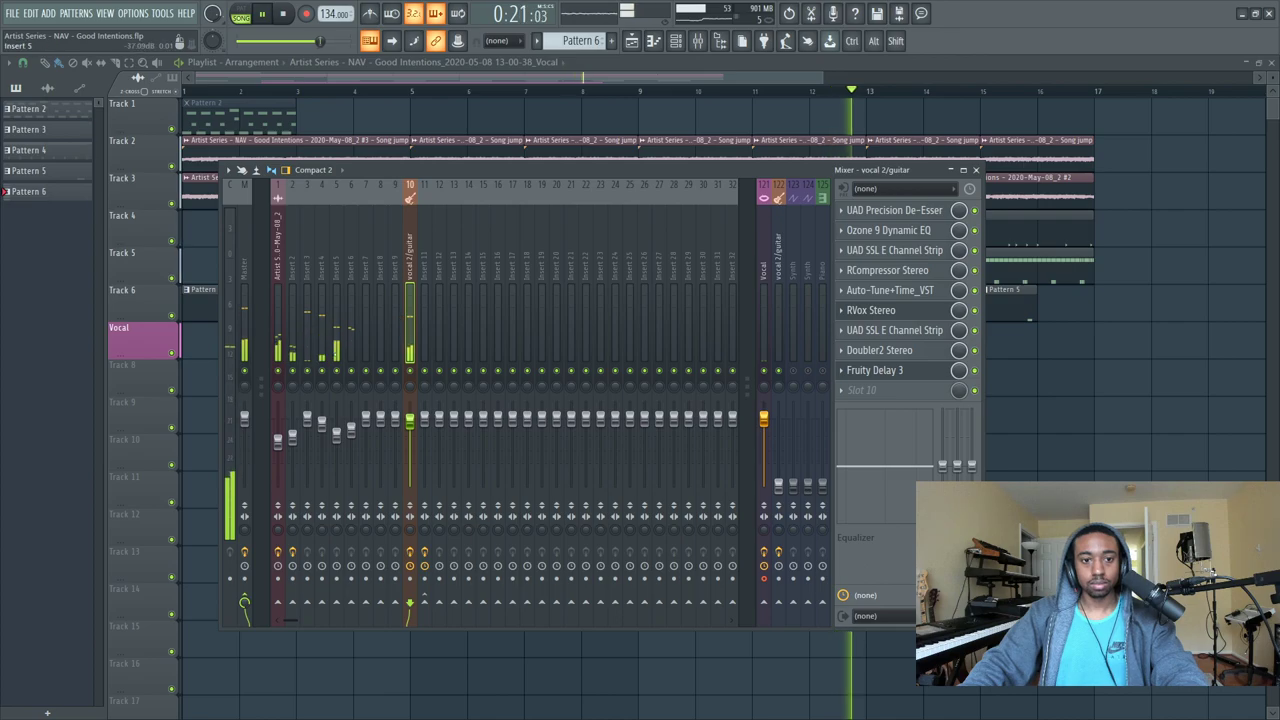
{"action": "right_click", "coordinate": [1046, 443]}
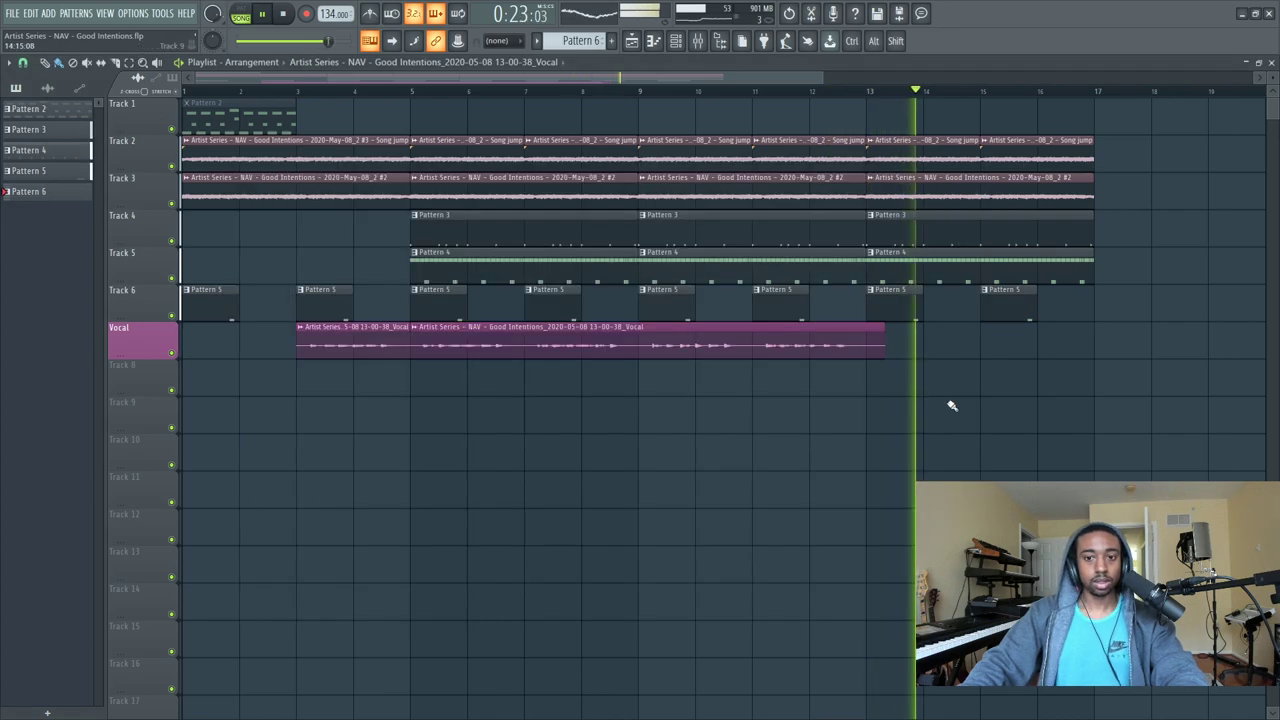
Close the playlist and mixer and hide the channel rack while the song plays.
{"action": "left_click", "coordinate": [1272, 62]}
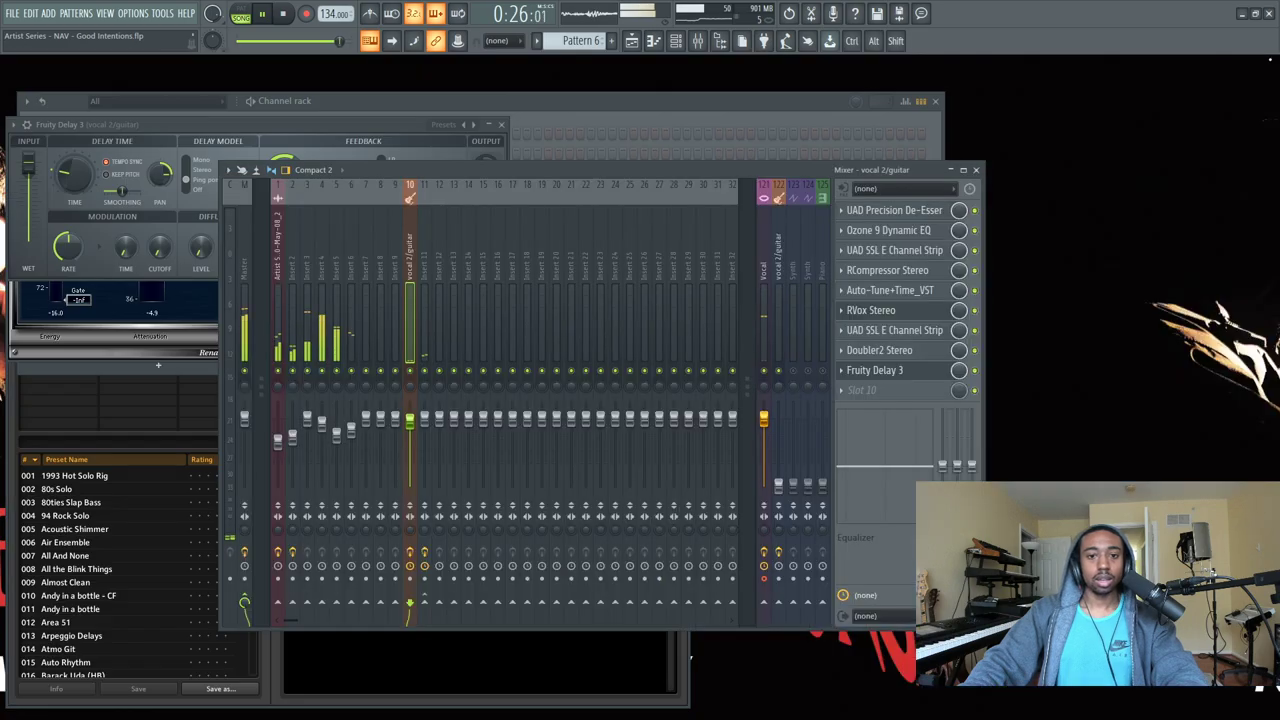
{"action": "left_click", "coordinate": [977, 170]}
{"action": "left_click", "coordinate": [677, 47]}
{"action": "left_click", "coordinate": [677, 47]}
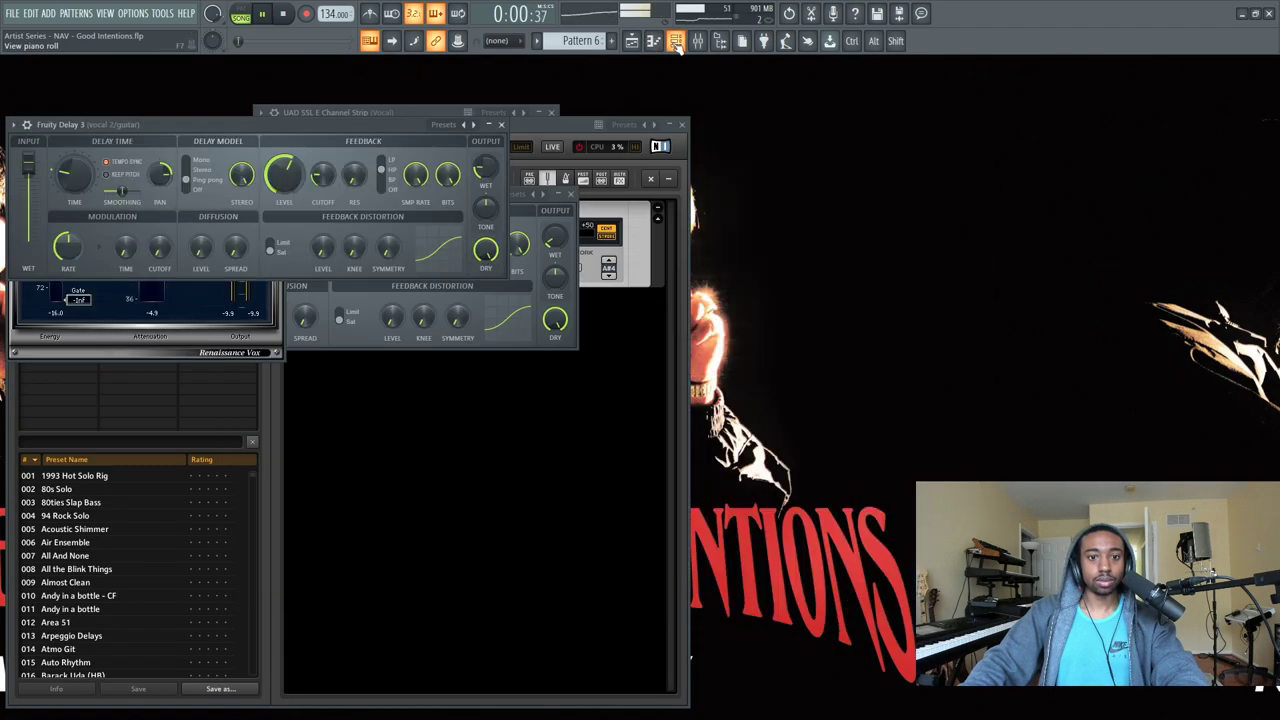
{"action": "left_click", "coordinate": [677, 47]}
{"action": "left_click", "coordinate": [677, 47]}
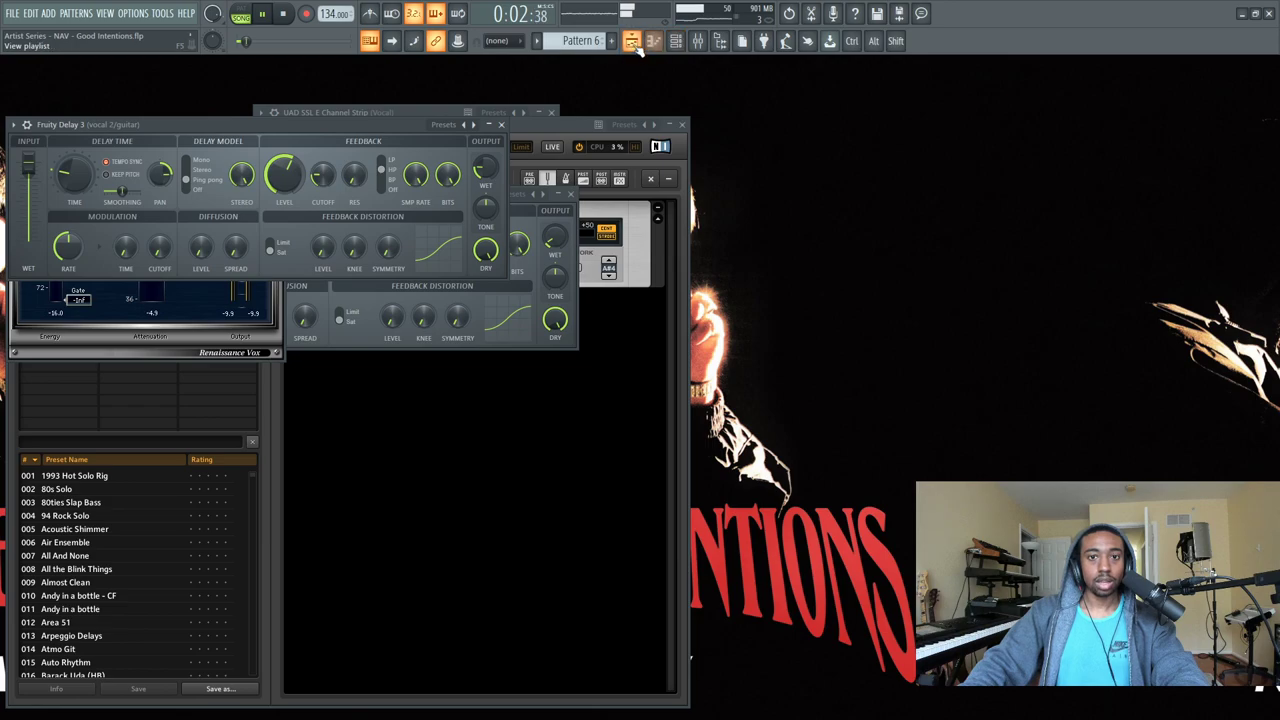
View the project info and dismiss it.
{"action": "left_click", "coordinate": [130, 14]}
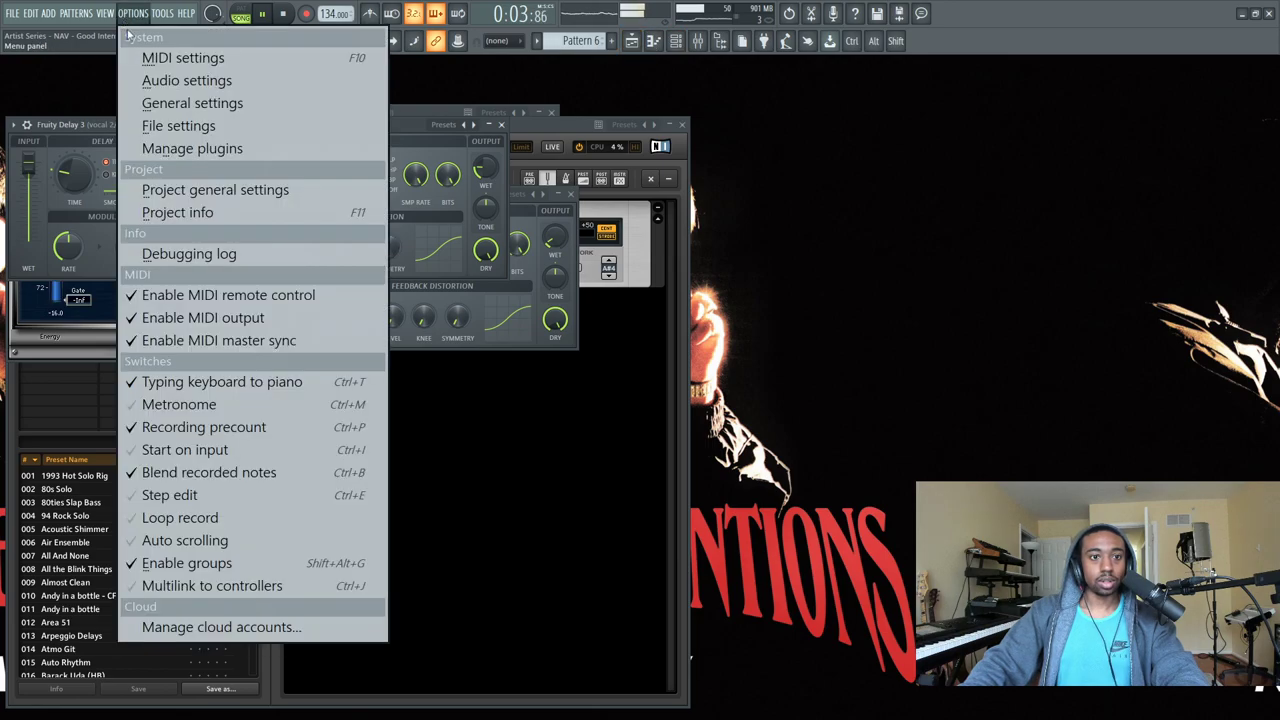
{"action": "left_click", "coordinate": [194, 211]}
{"action": "left_click", "coordinate": [851, 127]}
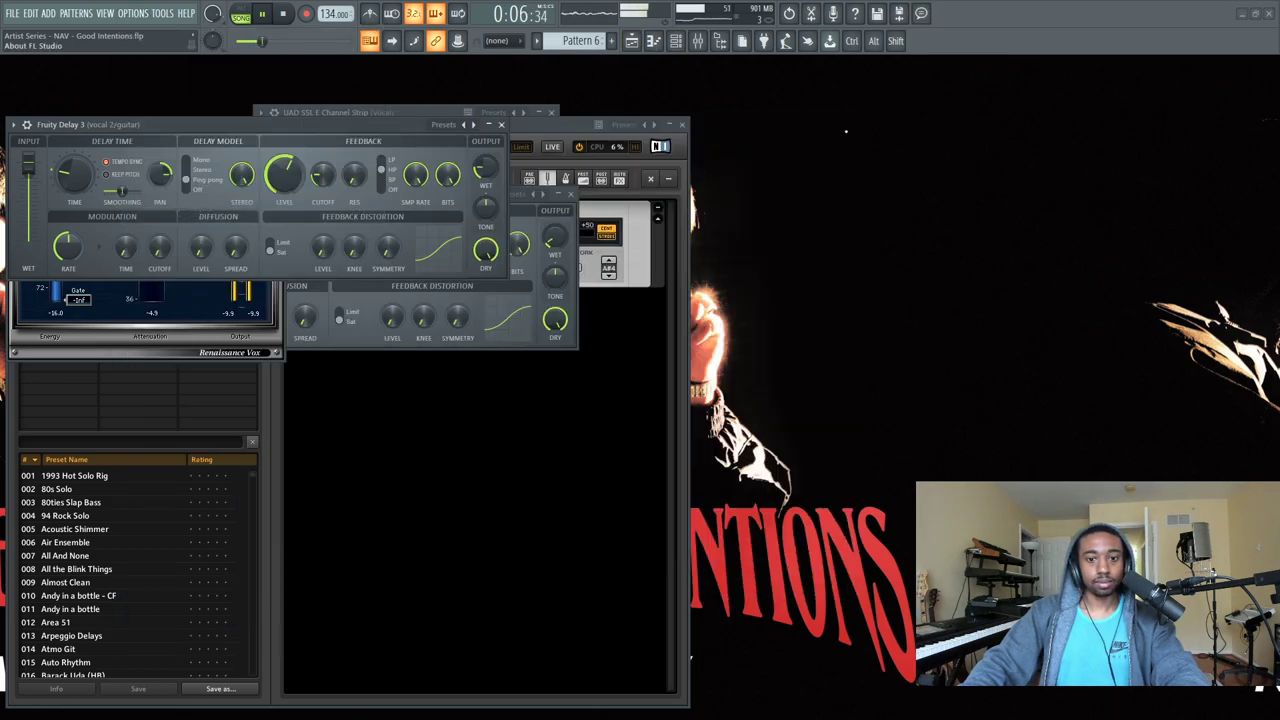
Close all open plugin and sample windows, and return to the playlist with playback stopped.
{"action": "left_click", "coordinate": [671, 125]}
{"action": "left_click", "coordinate": [552, 115]}
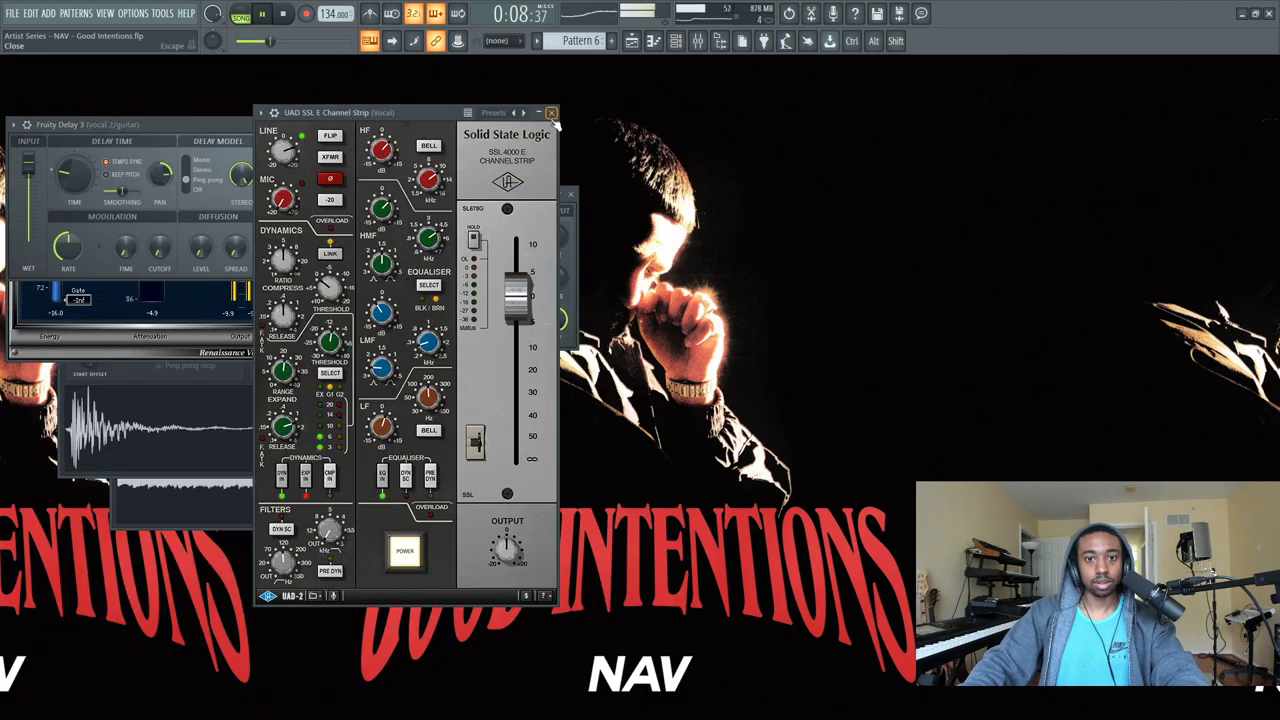
{"action": "left_click", "coordinate": [552, 115]}
{"action": "left_click", "coordinate": [492, 124]}
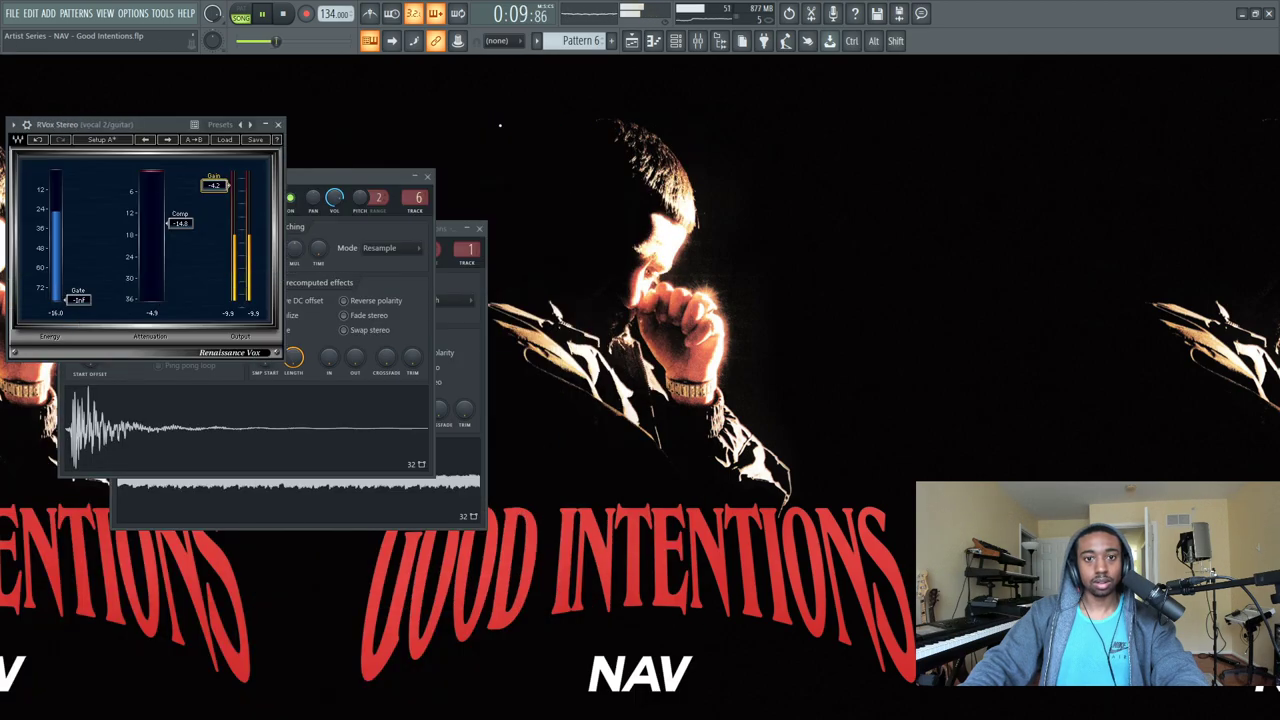
{"action": "left_click", "coordinate": [427, 178]}
{"action": "left_click", "coordinate": [479, 229]}
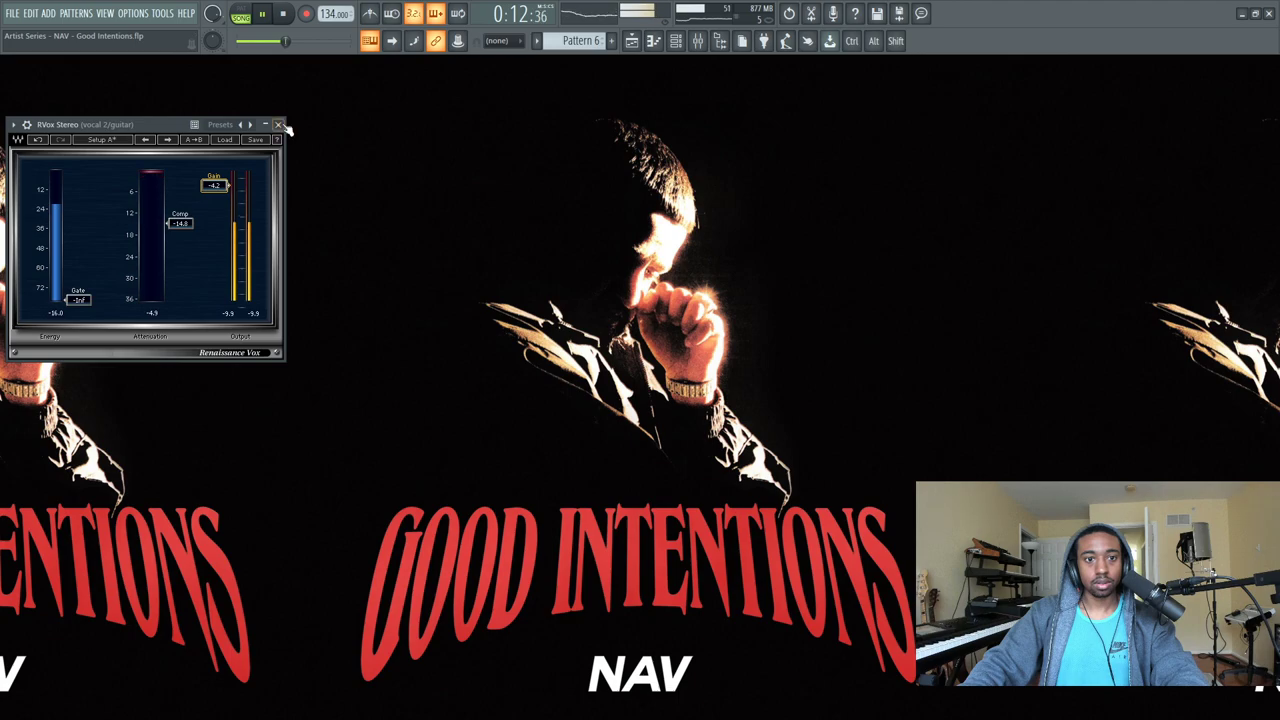
{"action": "left_click", "coordinate": [279, 125]}
{"action": "left_click", "coordinate": [636, 42]}
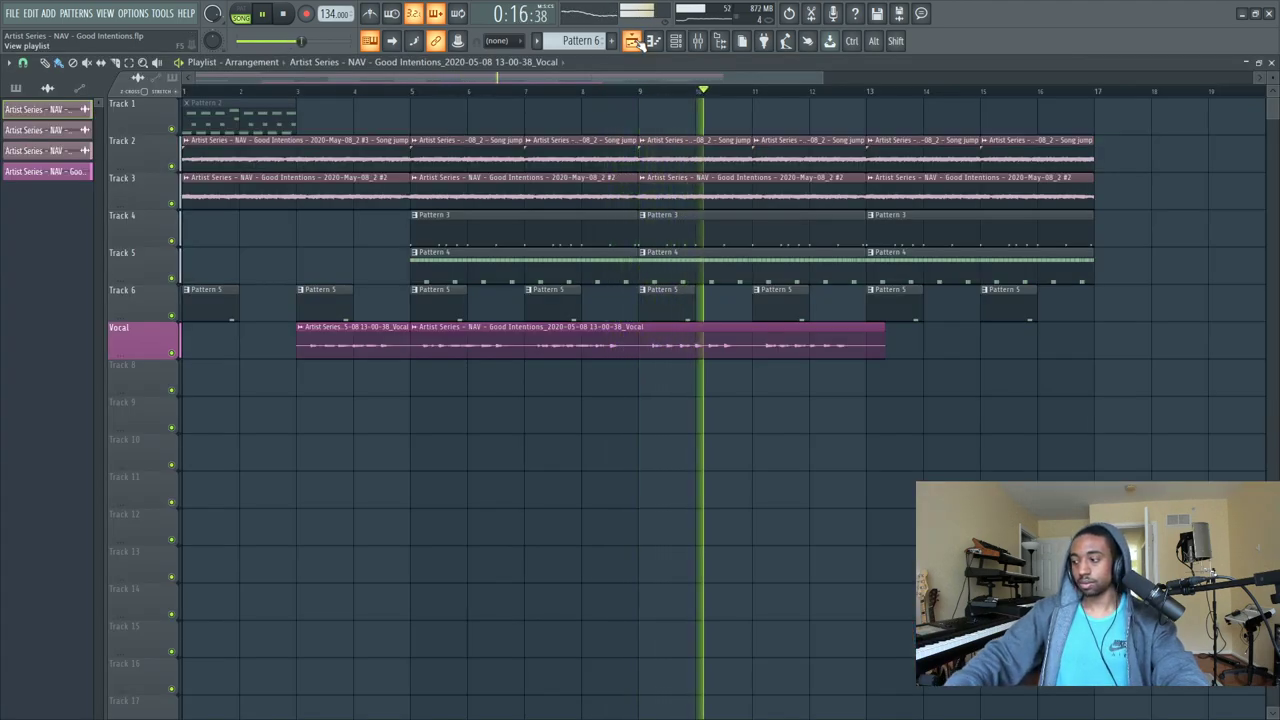
{"action": "key", "text": "space"}
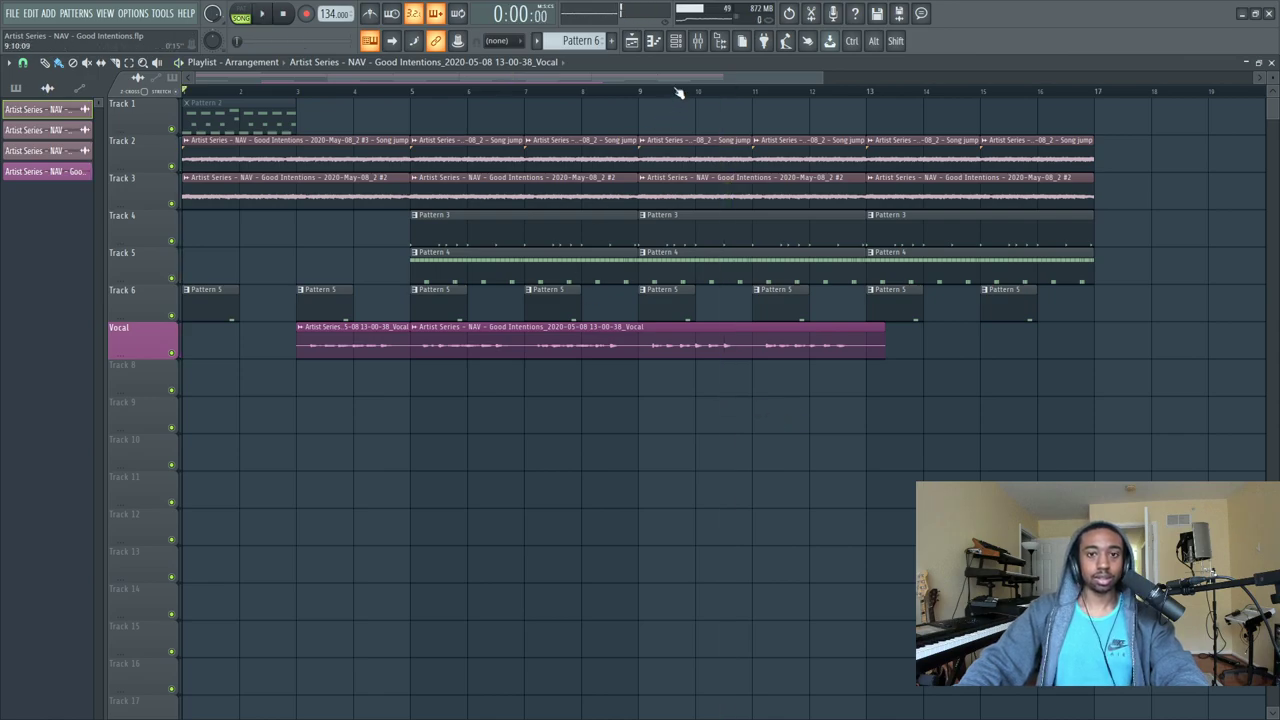
Check the Vocal track's effect slots in the mixer and listen to the arranged vocal in the playlist.
{"action": "left_click", "coordinate": [698, 42]}
{"action": "left_click", "coordinate": [764, 268]}
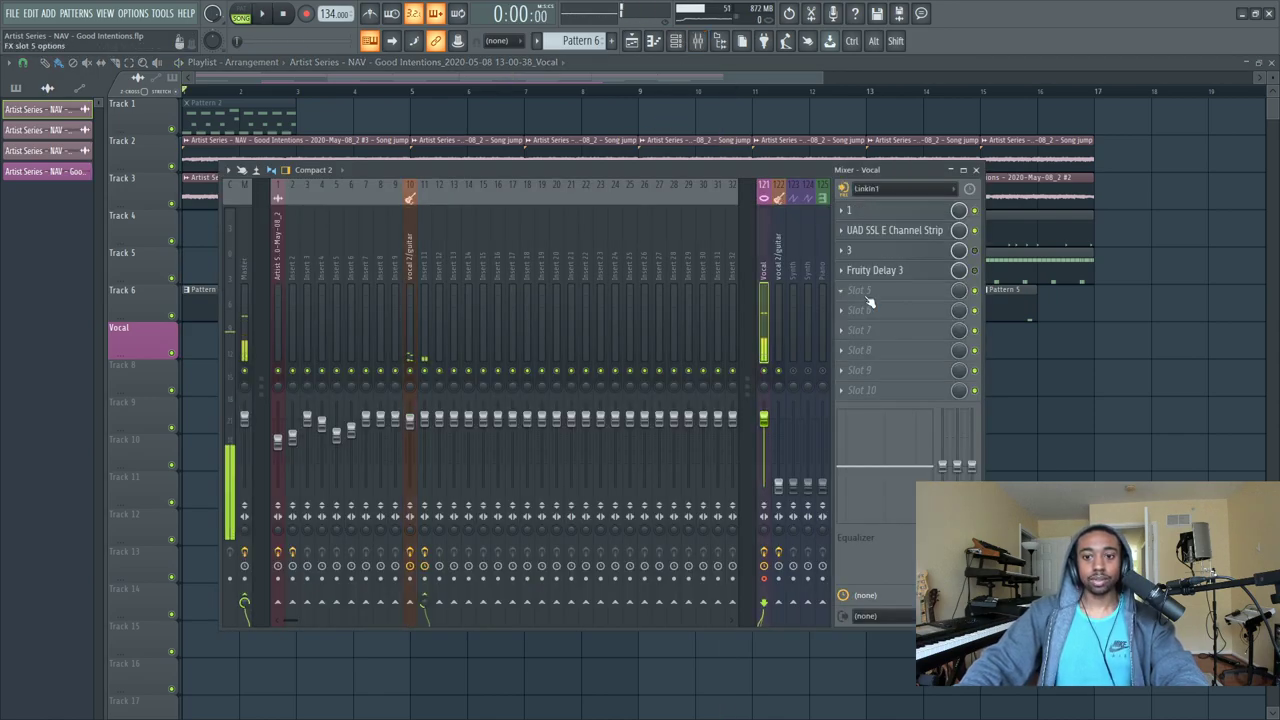
{"action": "key", "text": "F9"}
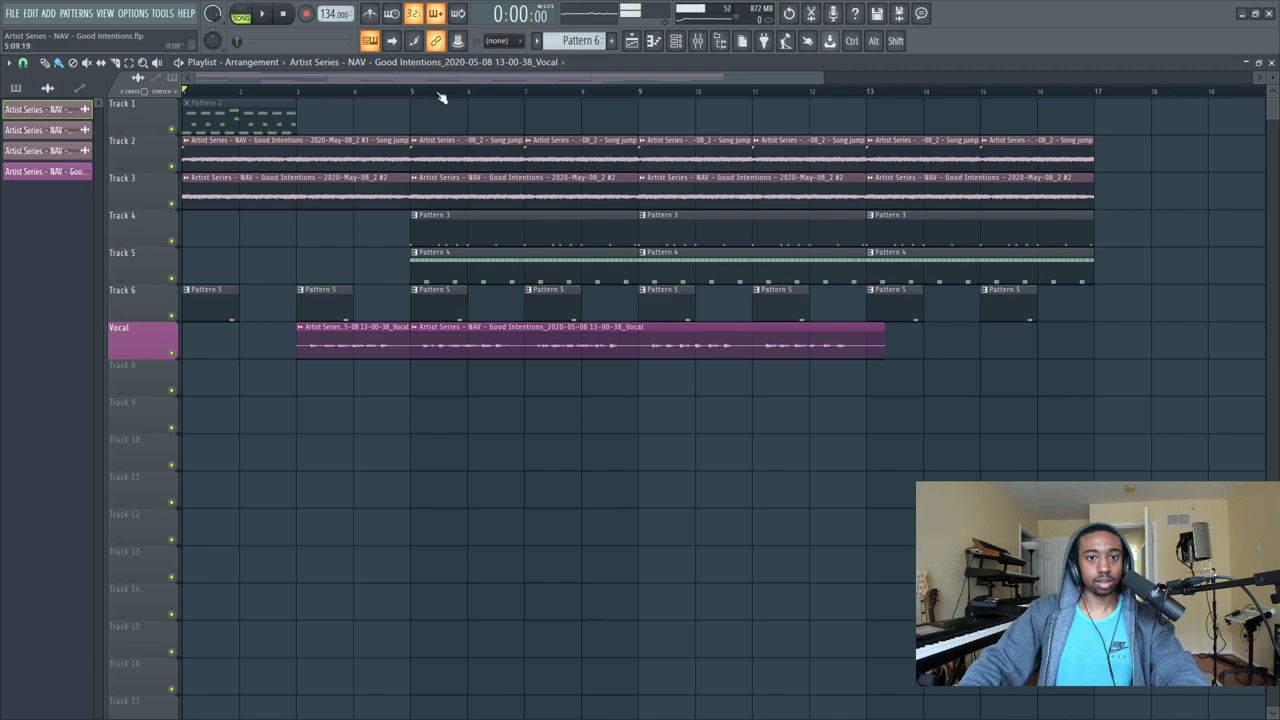
{"action": "key", "text": "space"}
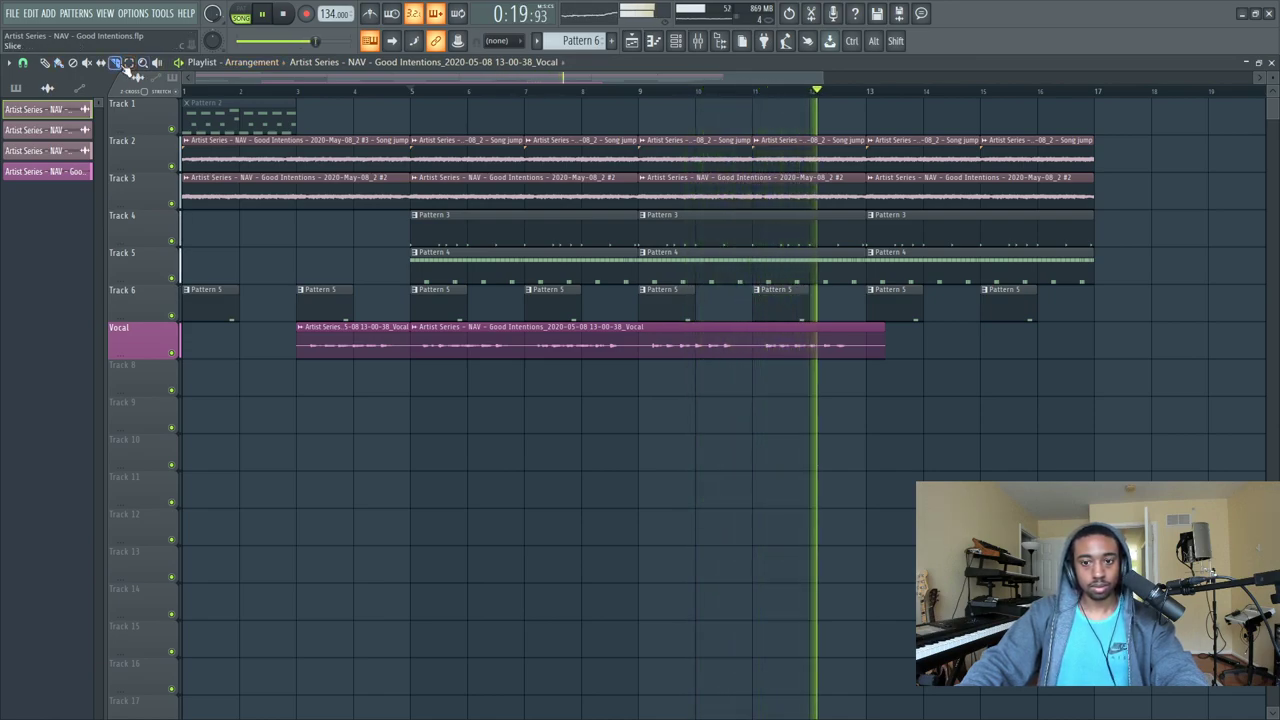
{"action": "key", "text": "space"}
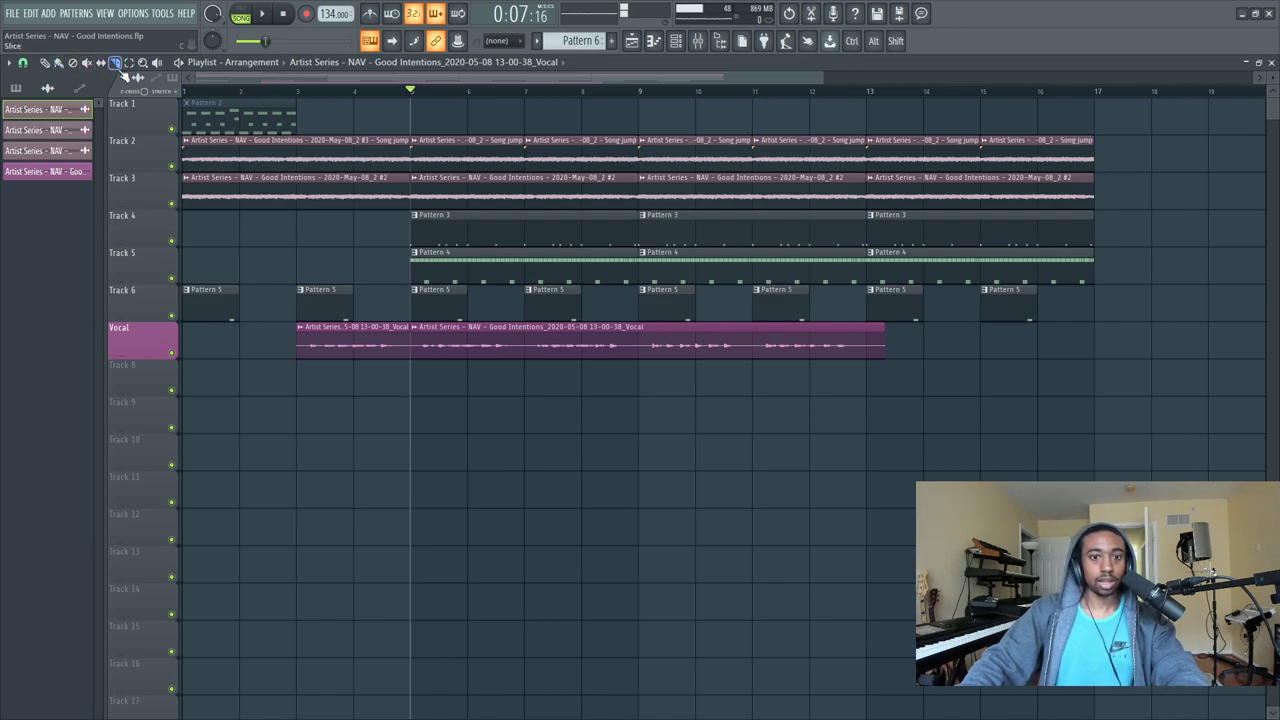
Copy the second Vocal clip to bar 13 on Track 8 and replace the beat clips after bar 13 with a copy of those from bar 5.
{"action": "left_click_drag", "start_coordinate": [476, 344], "coordinate": [1020, 370]}
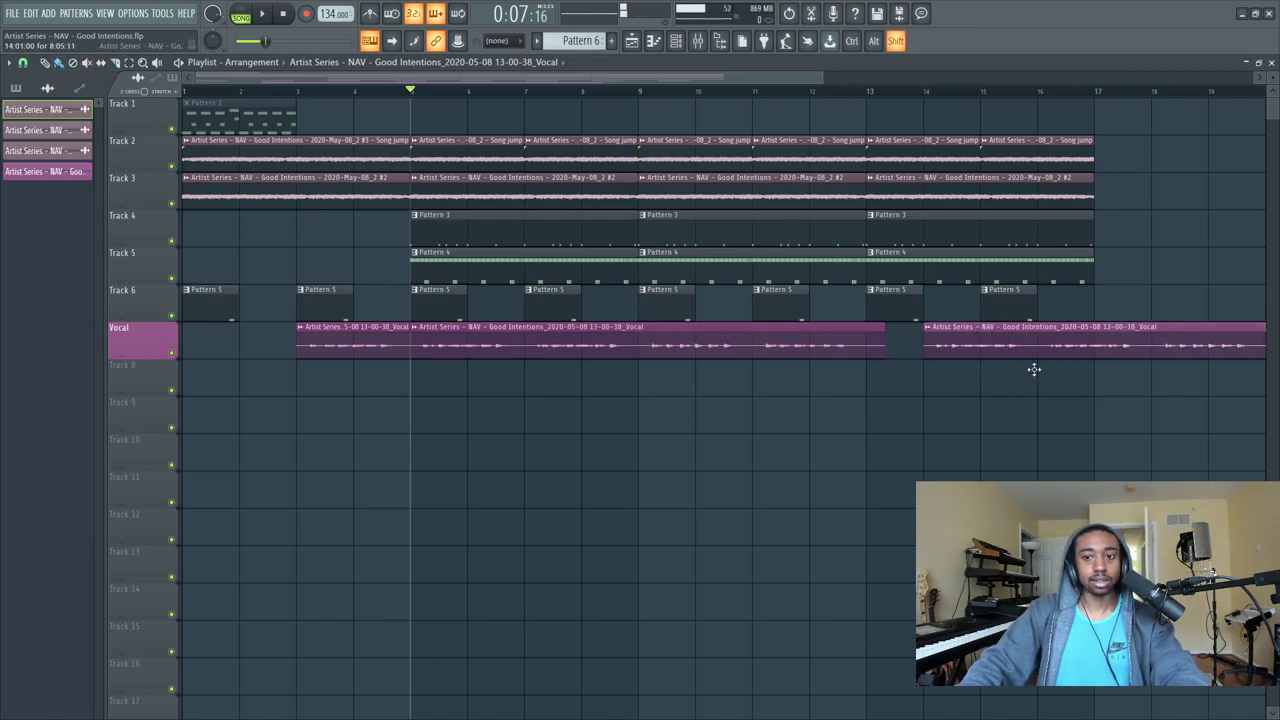
{"action": "left_click_drag", "start_coordinate": [933, 360], "coordinate": [909, 371]}
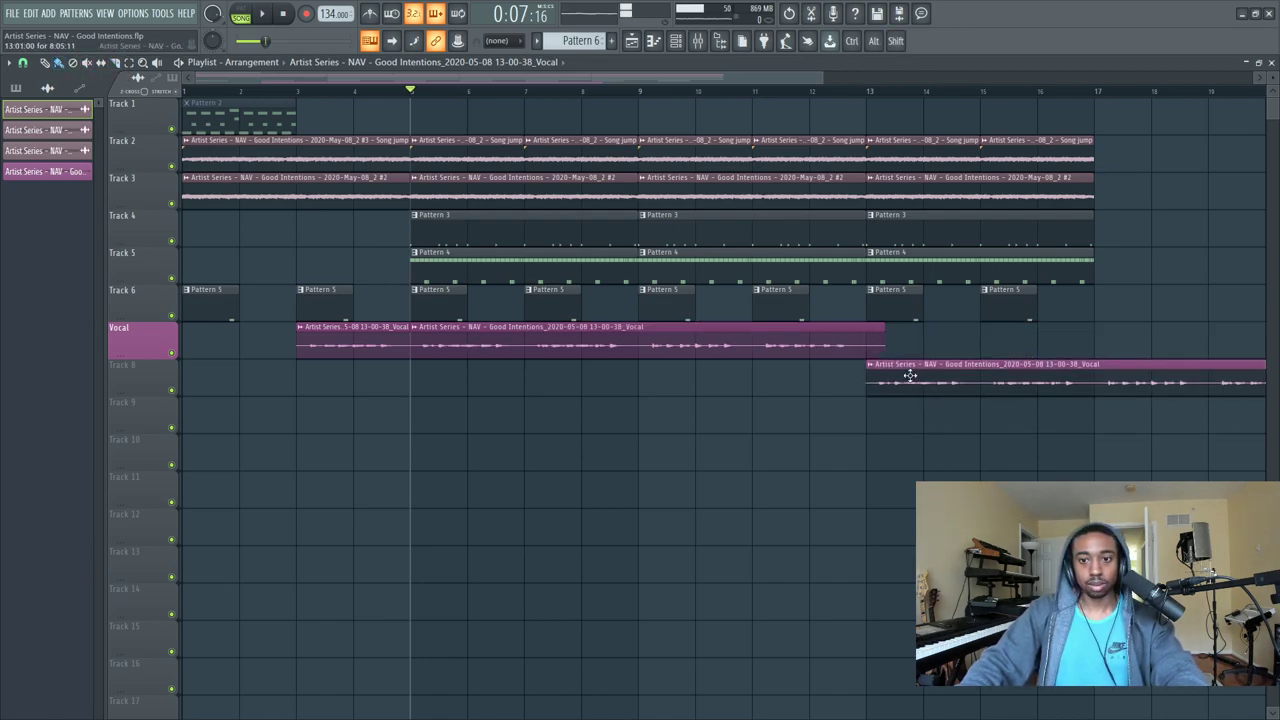
{"action": "left_click_drag", "start_coordinate": [1104, 322], "coordinate": [886, 135]}
{"action": "key", "text": "Delete"}
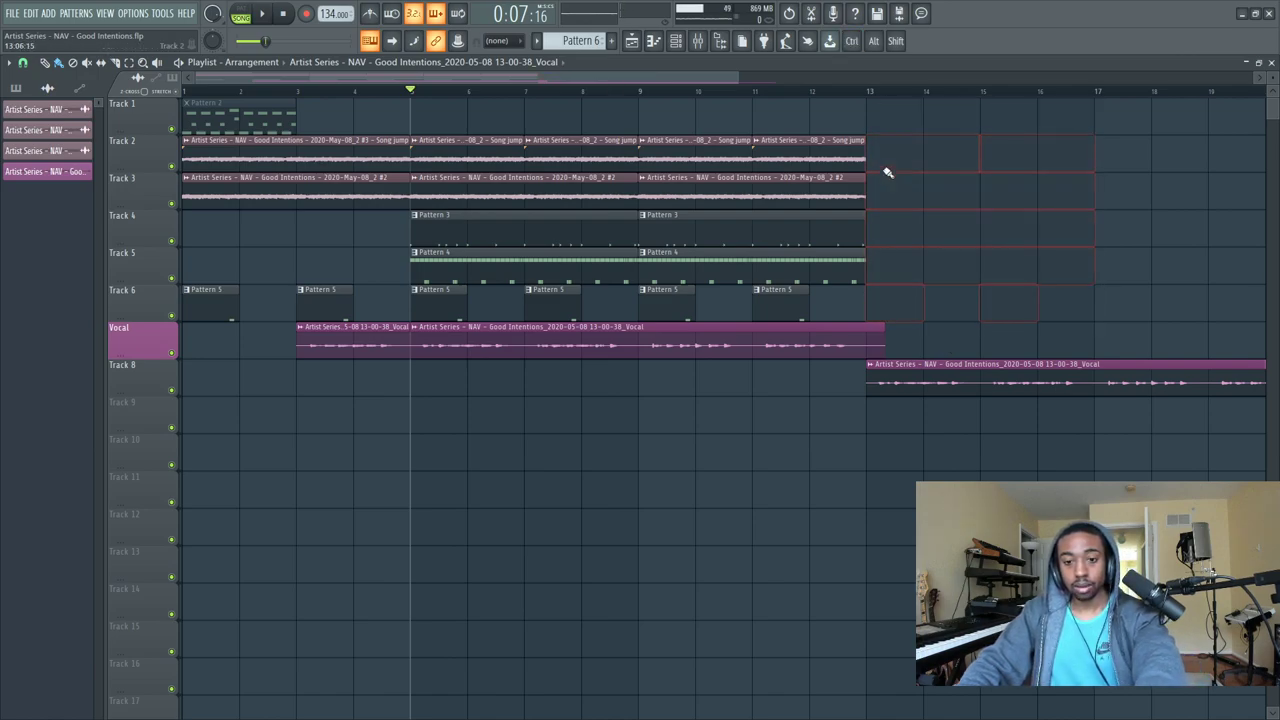
{"action": "left_click_drag", "start_coordinate": [917, 318], "coordinate": [436, 100]}
{"action": "left_click_drag", "start_coordinate": [444, 146], "coordinate": [921, 170]}
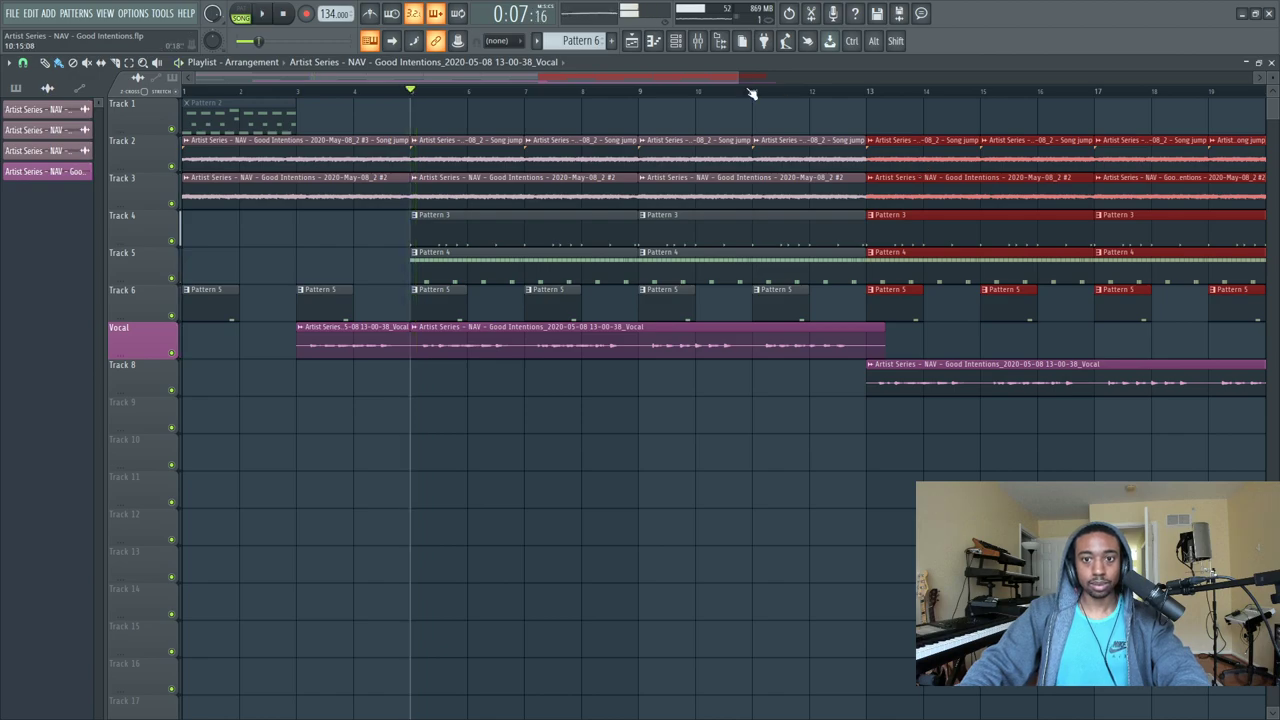
Play the extended arrangement from bar 5 and check the track levels in the mixer.
{"action": "key", "text": "space"}
{"action": "scroll", "coordinate": [752, 93], "scroll_direction": "down", "scroll_amount": 5}
{"action": "left_click", "coordinate": [684, 46]}
{"action": "left_click", "coordinate": [680, 44]}
{"action": "left_click", "coordinate": [698, 40]}
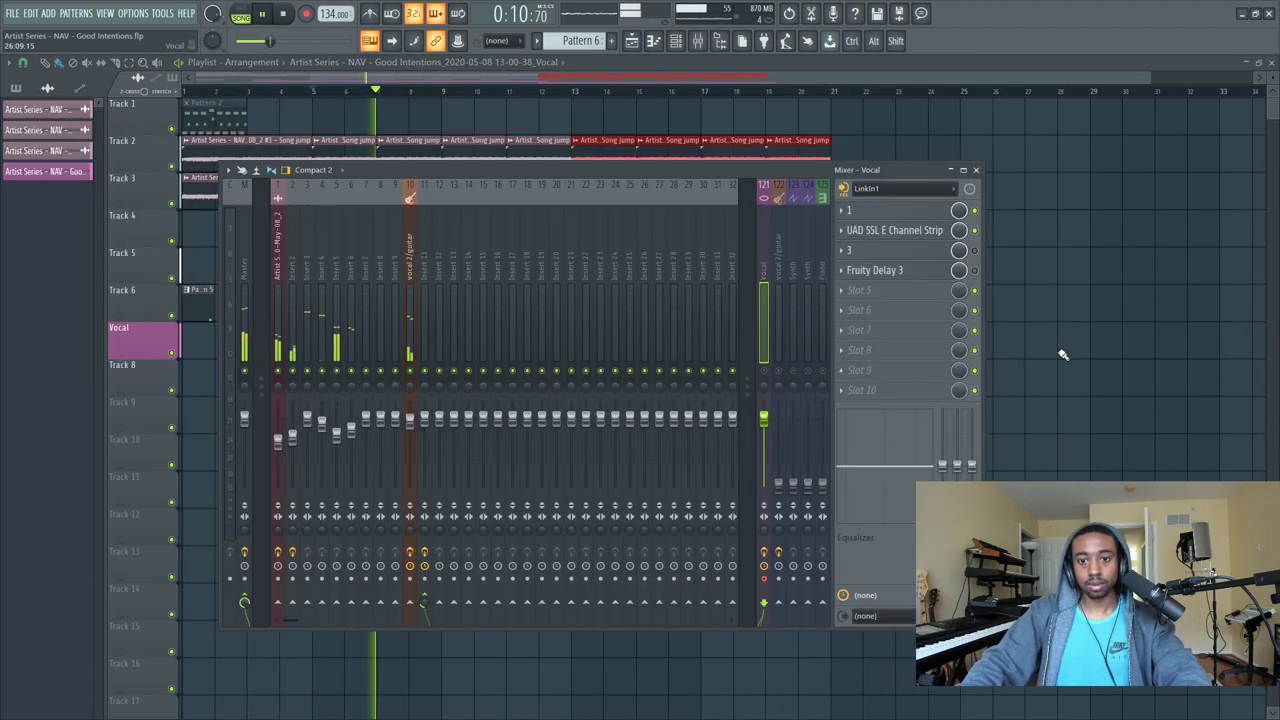
{"action": "key", "text": "F9"}
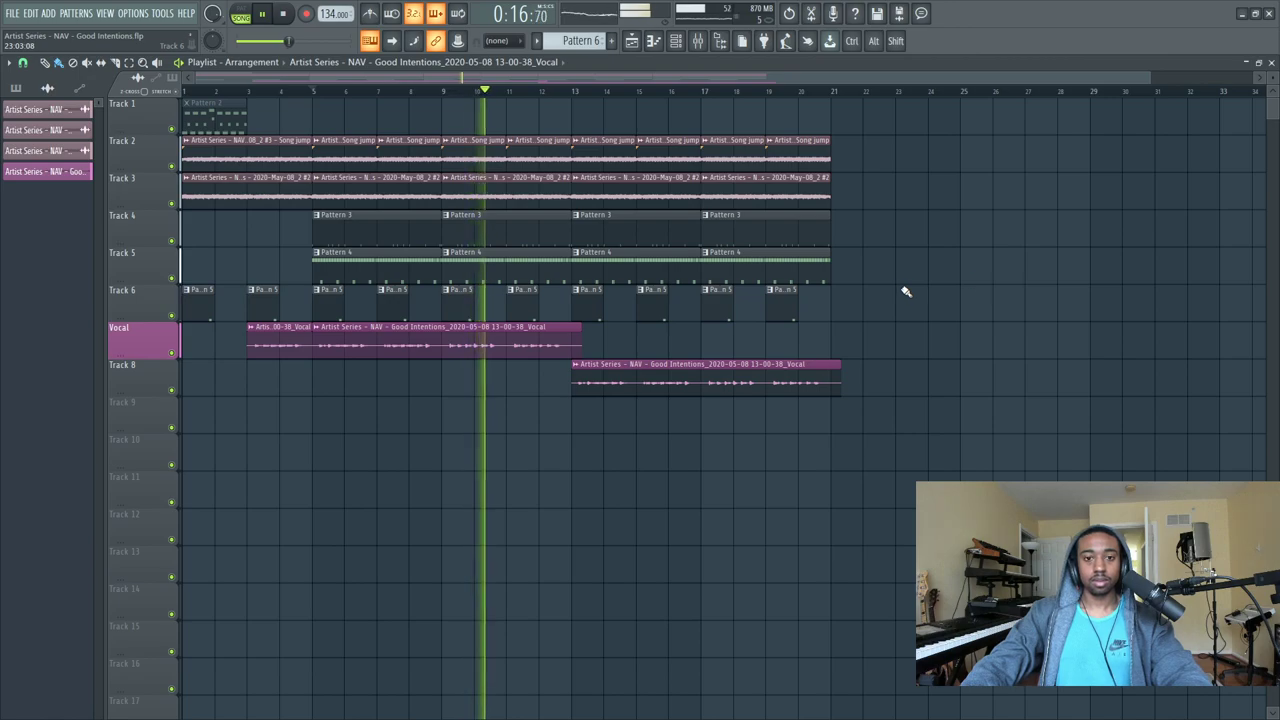
{"action": "key", "text": "F9"}
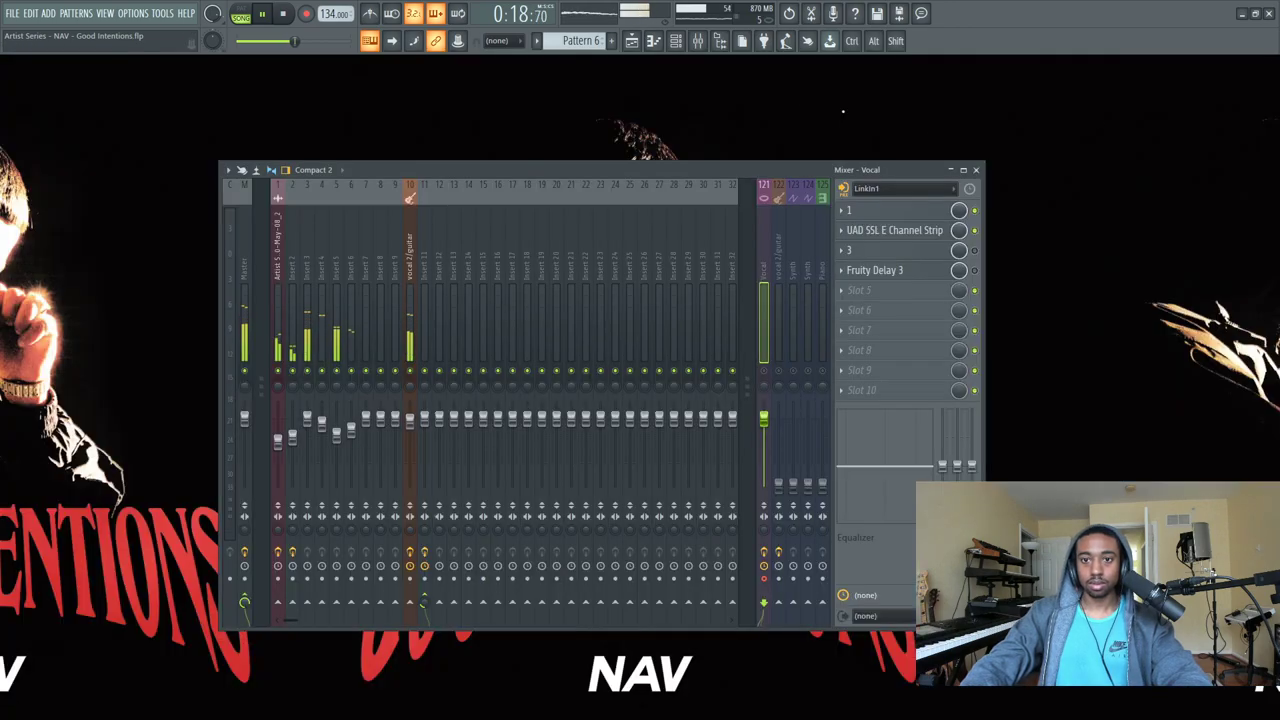
{"action": "left_click", "coordinate": [631, 40]}
Stop playback, clear the clip selection and play the song from about bar 11.
{"action": "left_click_drag", "start_coordinate": [883, 320], "coordinate": [330, 142]}
{"action": "key", "text": "space"}
{"action": "left_click", "coordinate": [697, 40]}
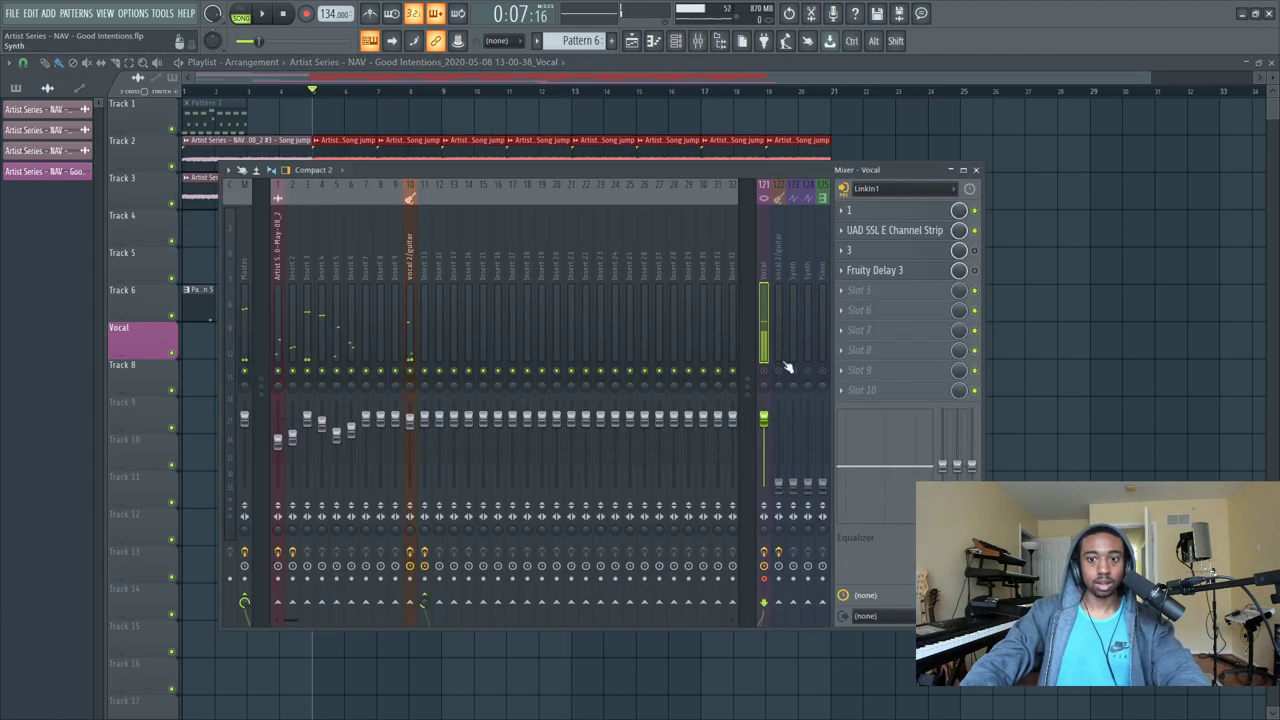
{"action": "left_click", "coordinate": [1024, 360], "text": "ctrl"}
{"action": "left_click", "coordinate": [514, 92]}
{"action": "key", "text": "space"}
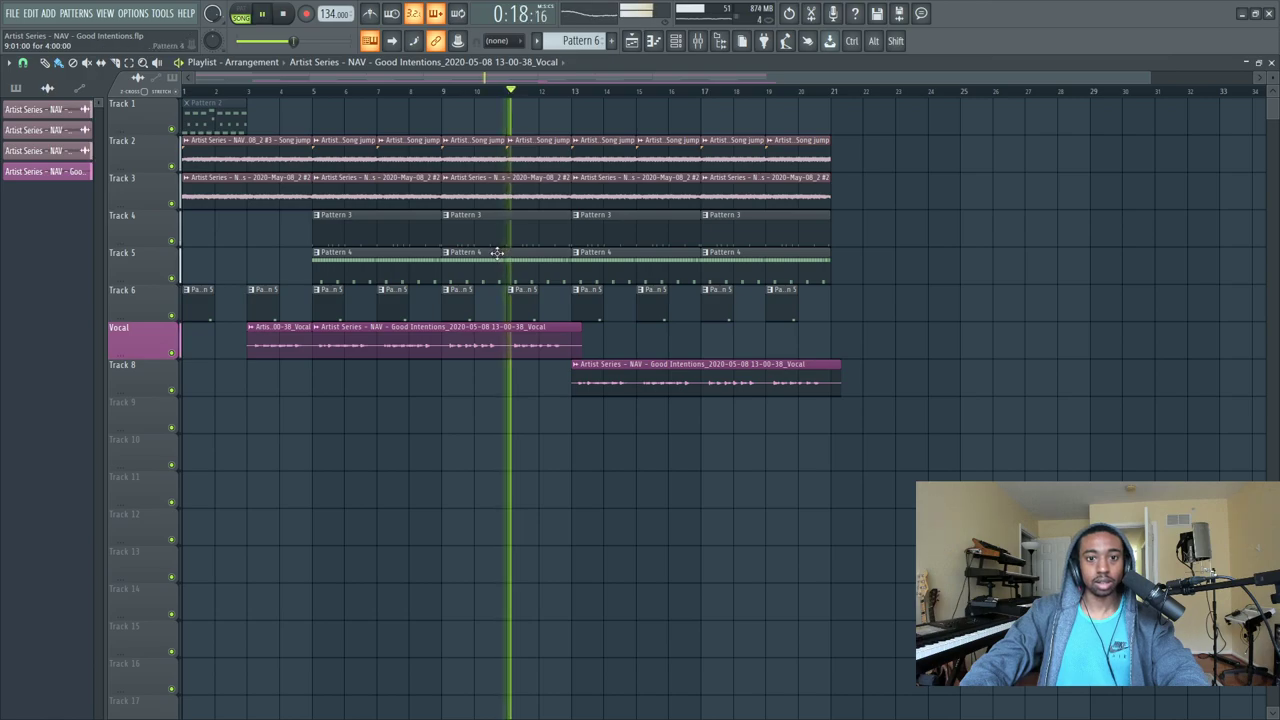
Open Pattern 4's Bricks 808 2 in the piano roll and add a C5 note halfway through bar 4 during playback.
{"action": "right_click", "coordinate": [447, 222]}
{"action": "left_click", "coordinate": [508, 367]}
{"action": "key", "text": "space"}
{"action": "double_click", "coordinate": [544, 219]}
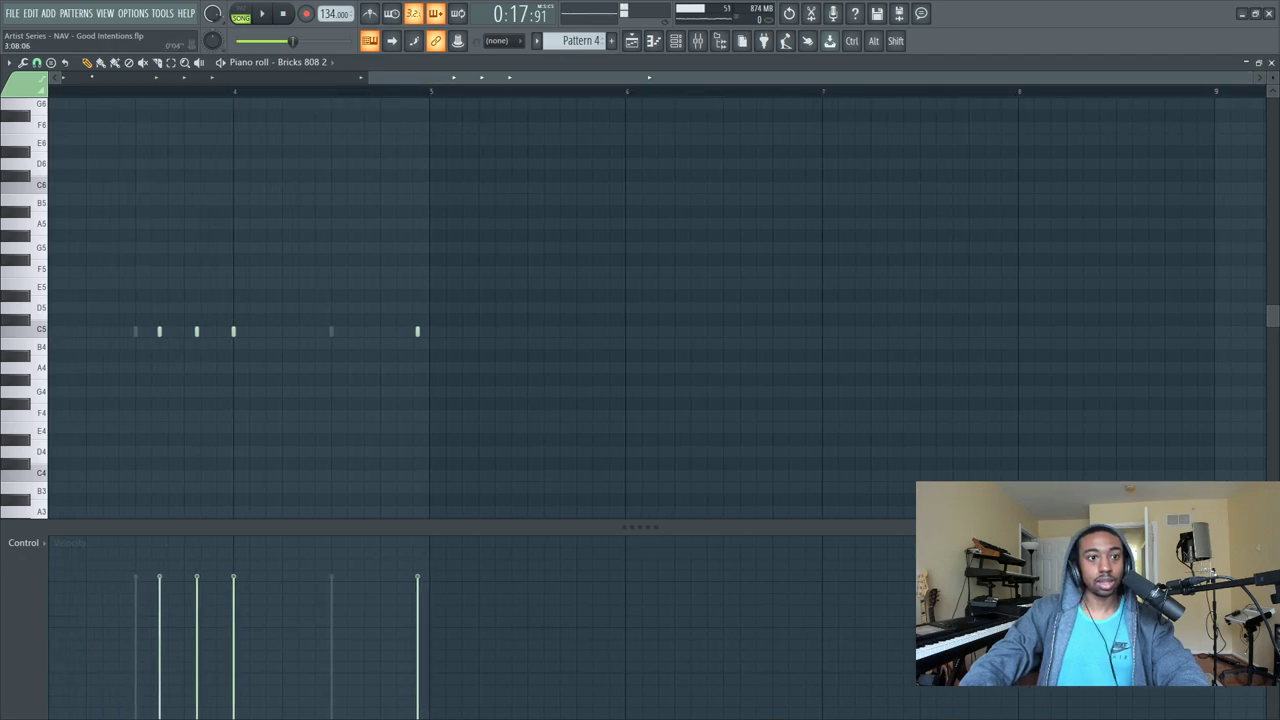
{"action": "left_click", "coordinate": [38, 63]}
{"action": "left_click", "coordinate": [72, 372]}
{"action": "key", "text": "space"}
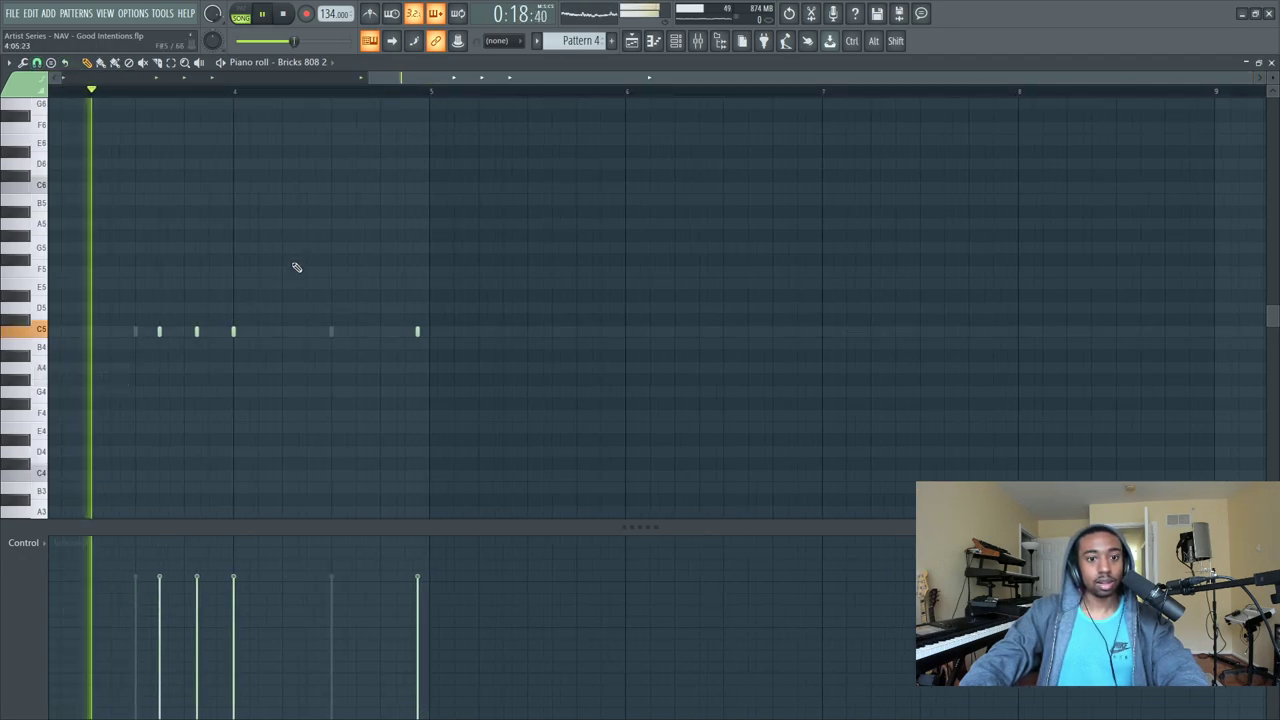
{"action": "left_click", "coordinate": [345, 331]}
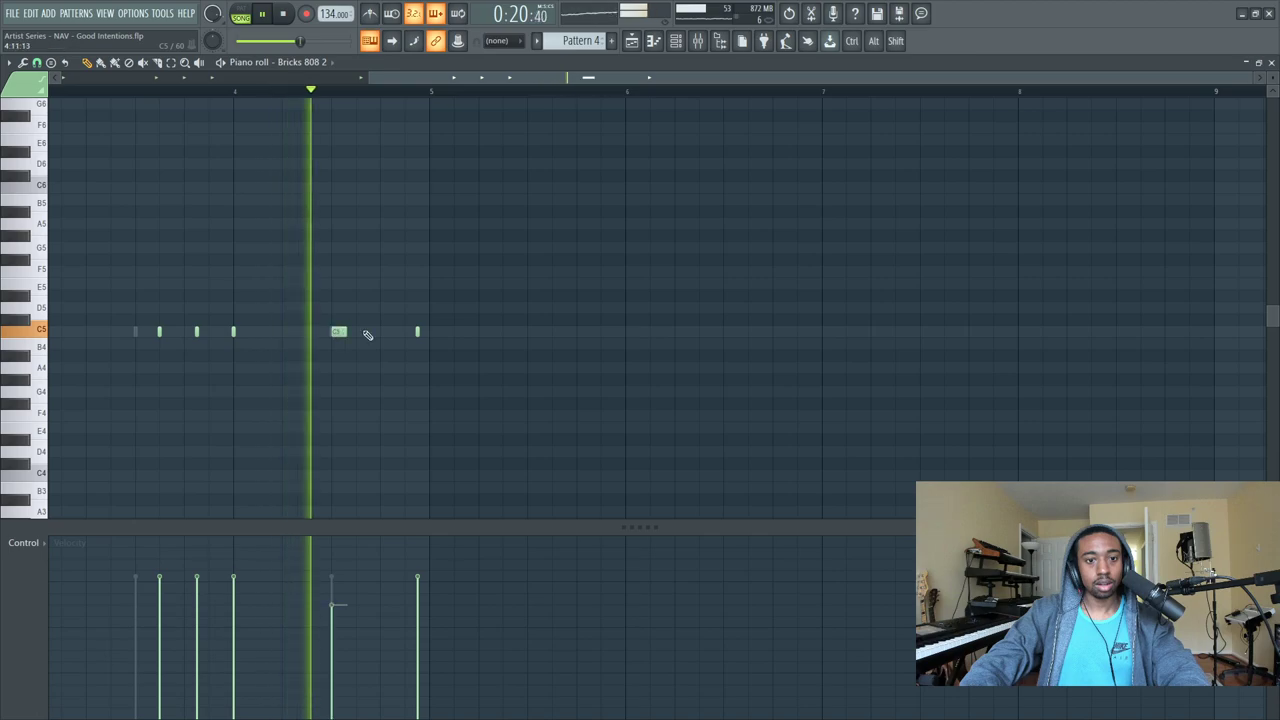
Replace the notes in the second half of bar 4 with three evenly spaced C5 notes, using a 1/3 beat snap, and resume playback.
{"action": "key", "text": "space"}
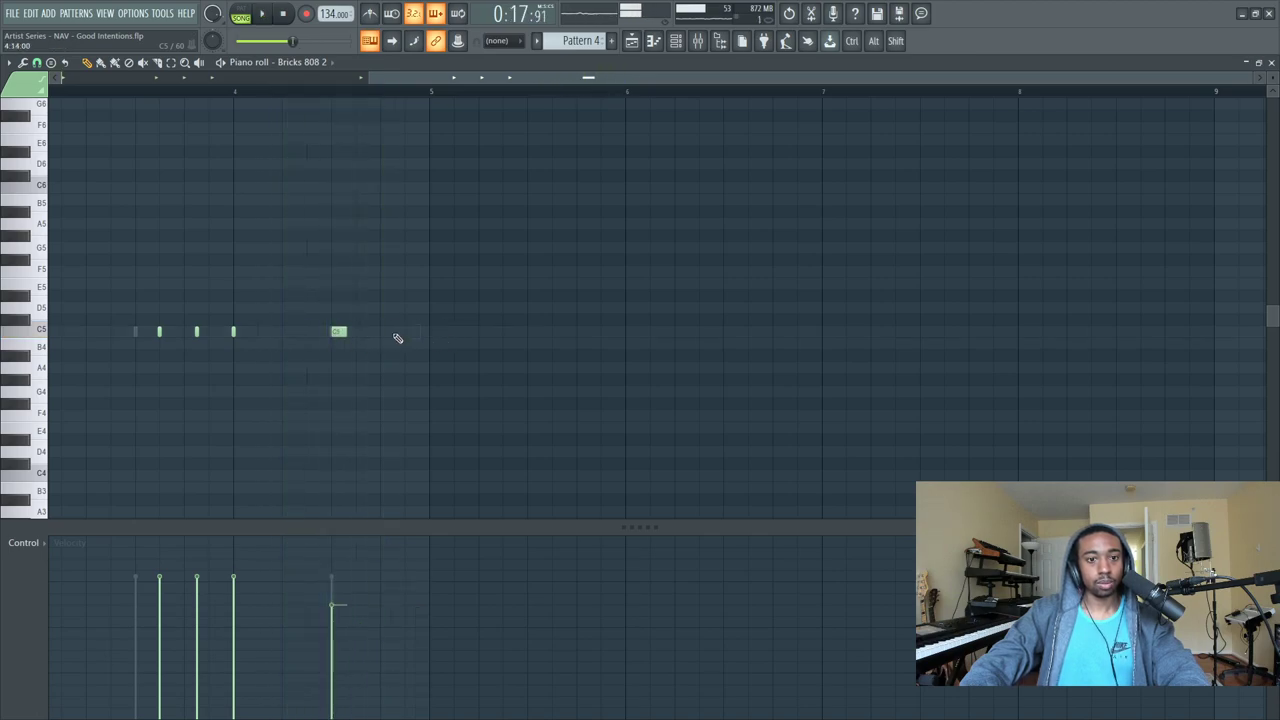
{"action": "left_click", "coordinate": [38, 63]}
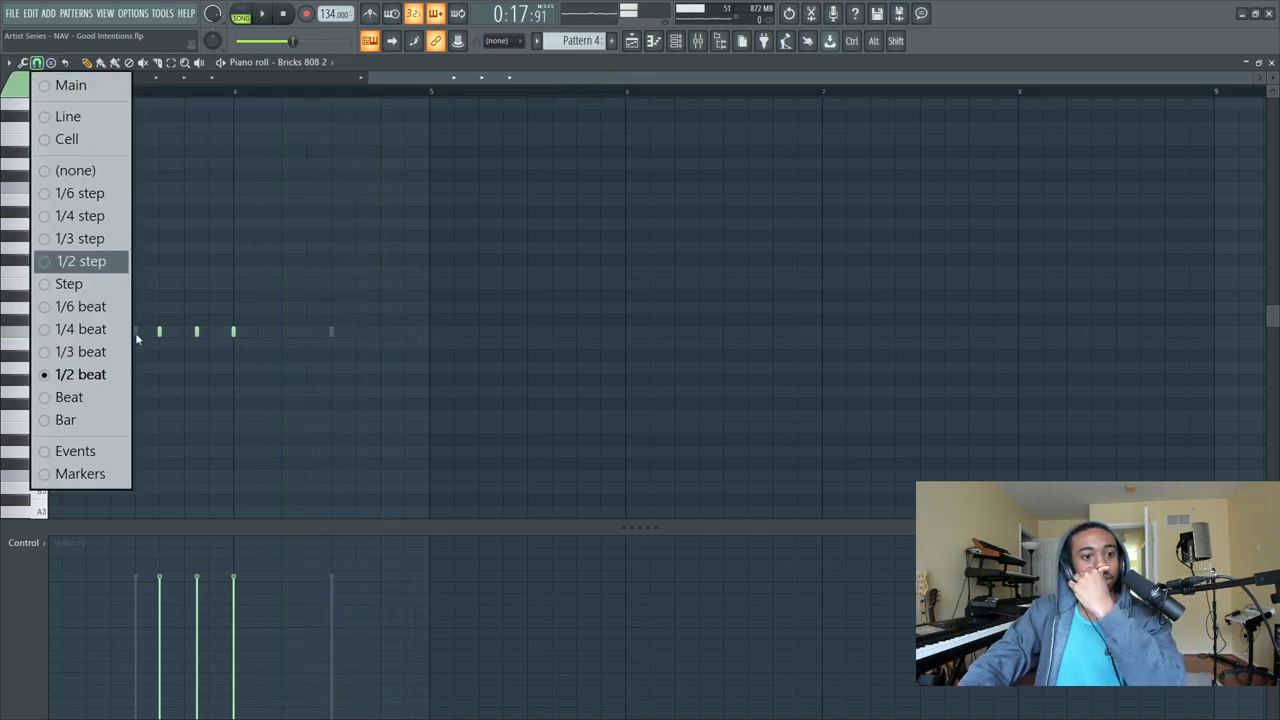
{"action": "left_click", "coordinate": [88, 351]}
{"action": "left_click", "coordinate": [335, 322]}
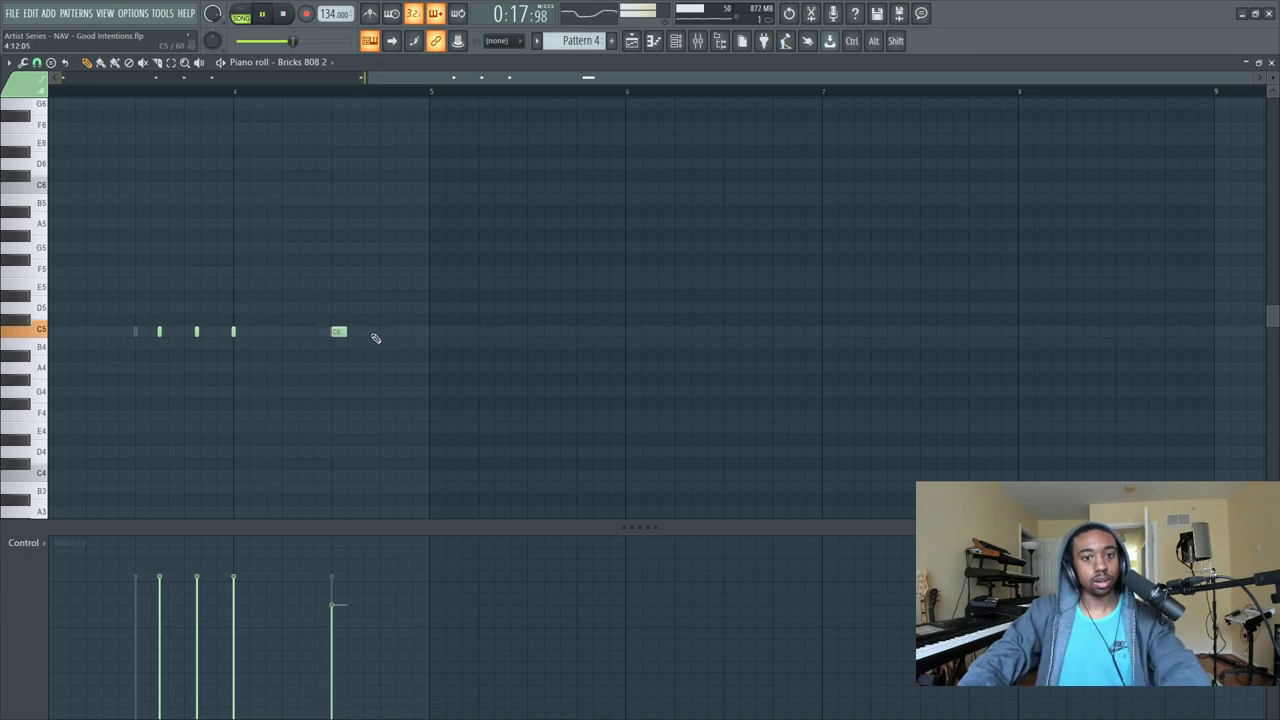
{"action": "left_click", "coordinate": [371, 331]}
{"action": "left_click", "coordinate": [404, 331]}
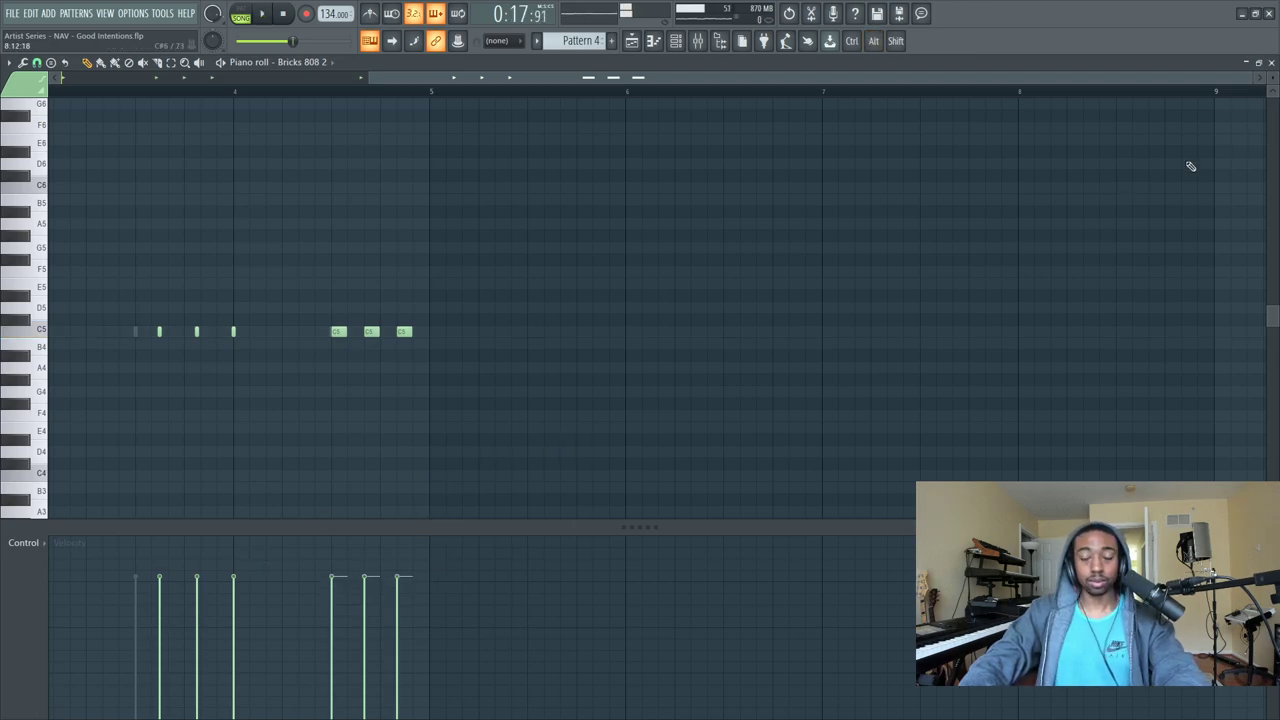
{"action": "key", "text": "space"}
Close the piano roll, replace the Pattern 3 clip at bar 17 on Track 4 with Pattern 4, and save the project.
{"action": "left_click", "coordinate": [1272, 62]}
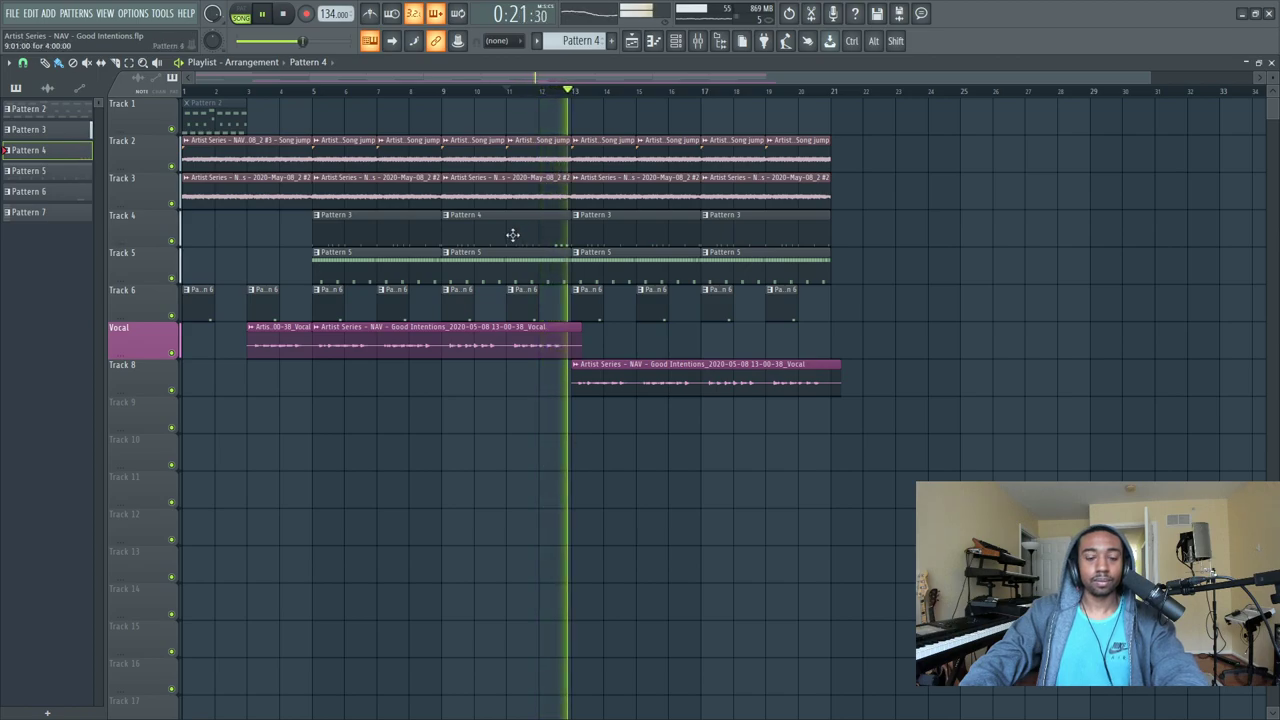
{"action": "right_click", "coordinate": [730, 235]}
{"action": "left_click", "coordinate": [725, 230]}
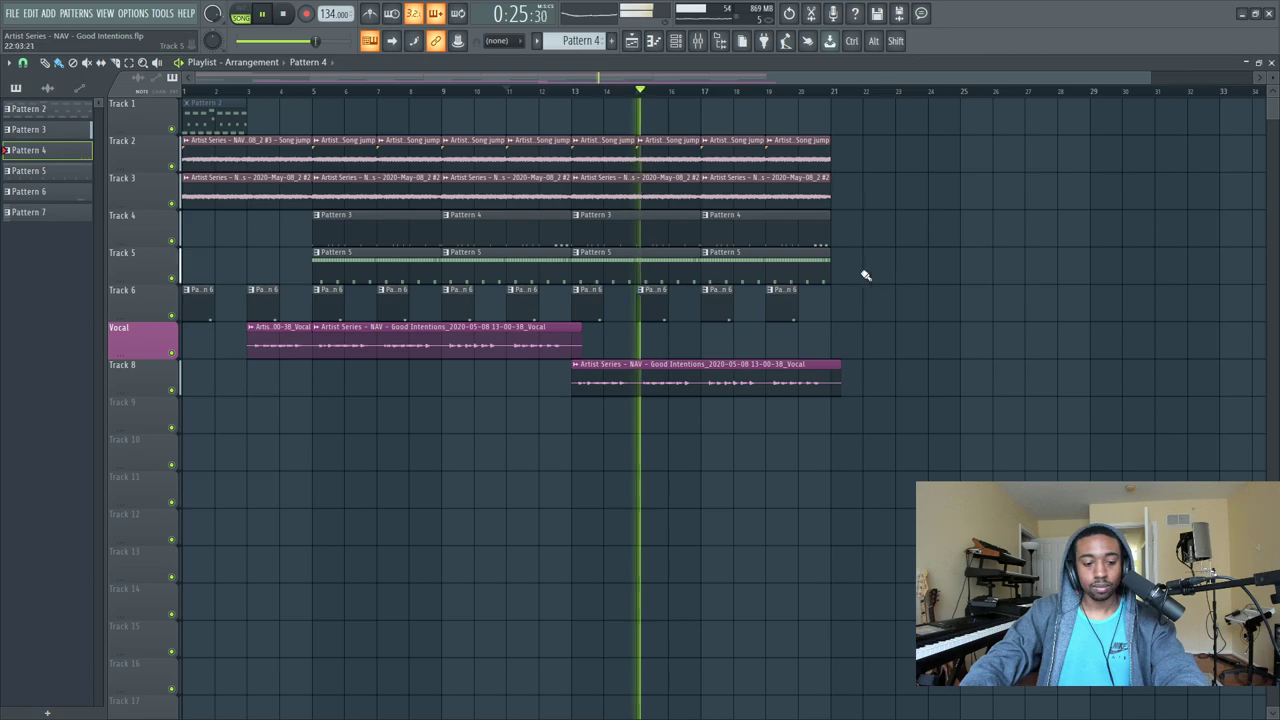
{"action": "key", "text": "ctrl+s"}
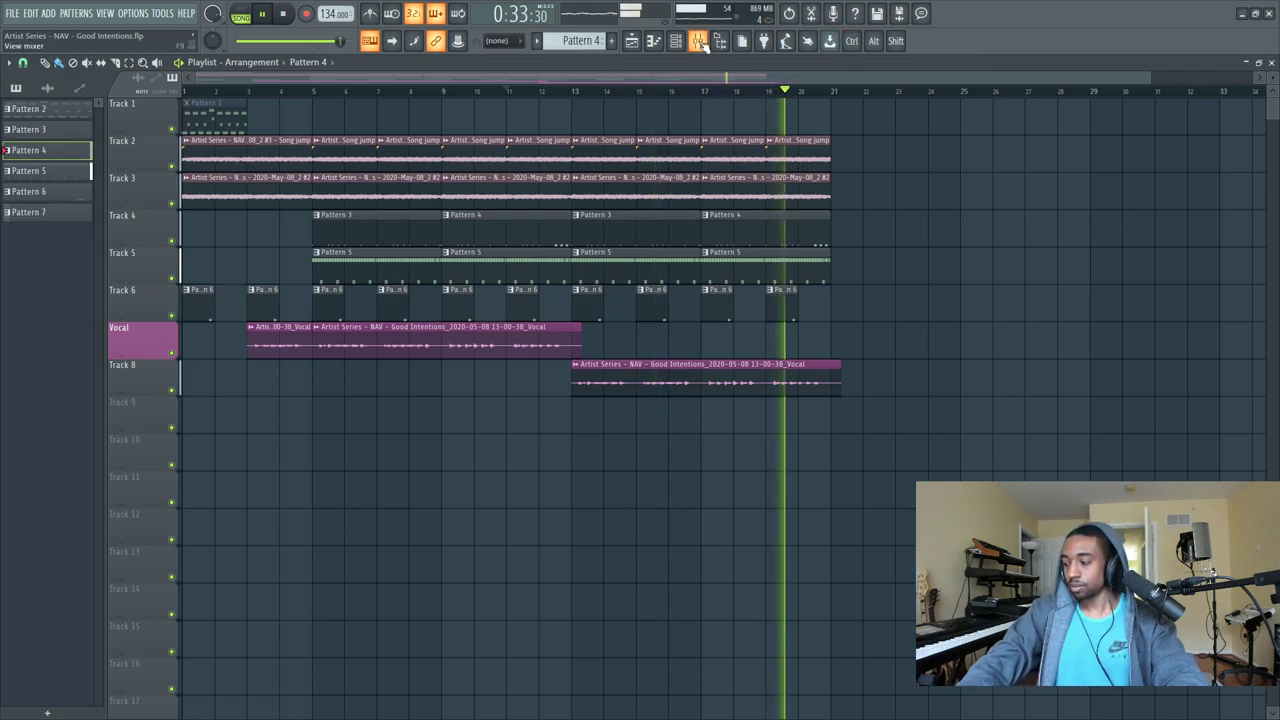
Check the track levels in the mixer while the song's last bars play, and stop playback.
{"action": "key", "text": "F9"}
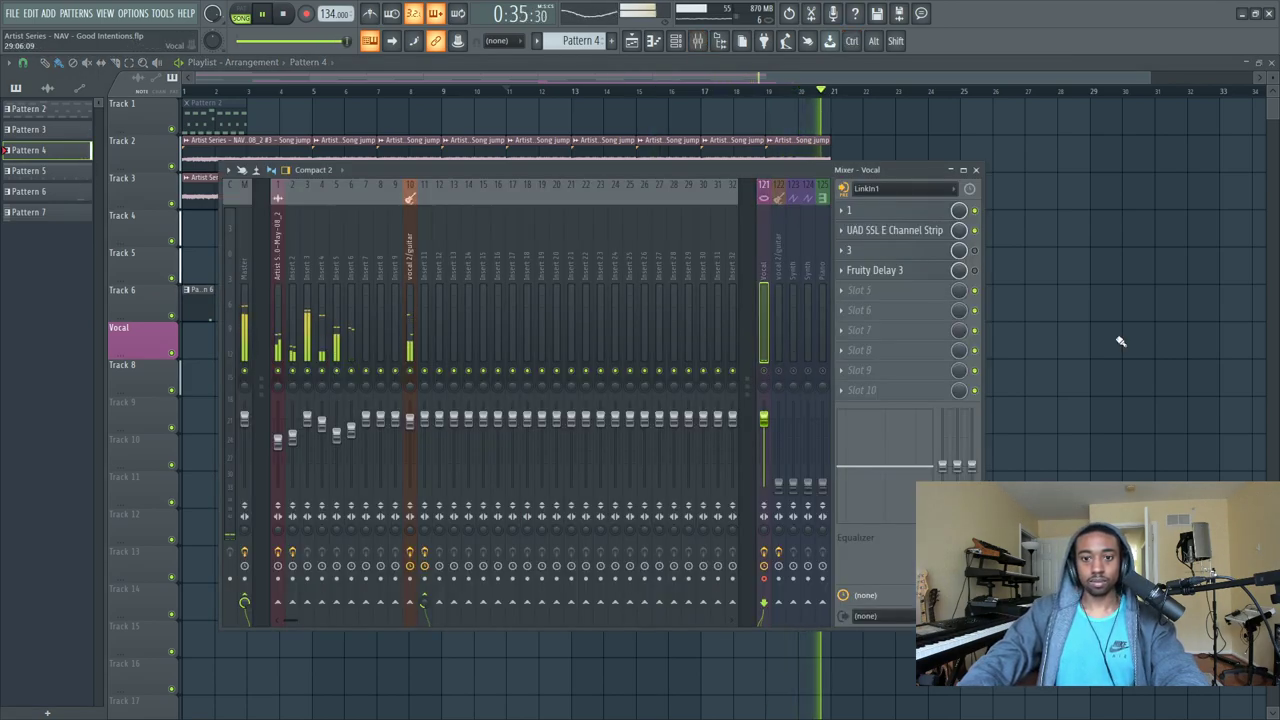
{"action": "key", "text": "F9"}
{"action": "key", "text": "space"}
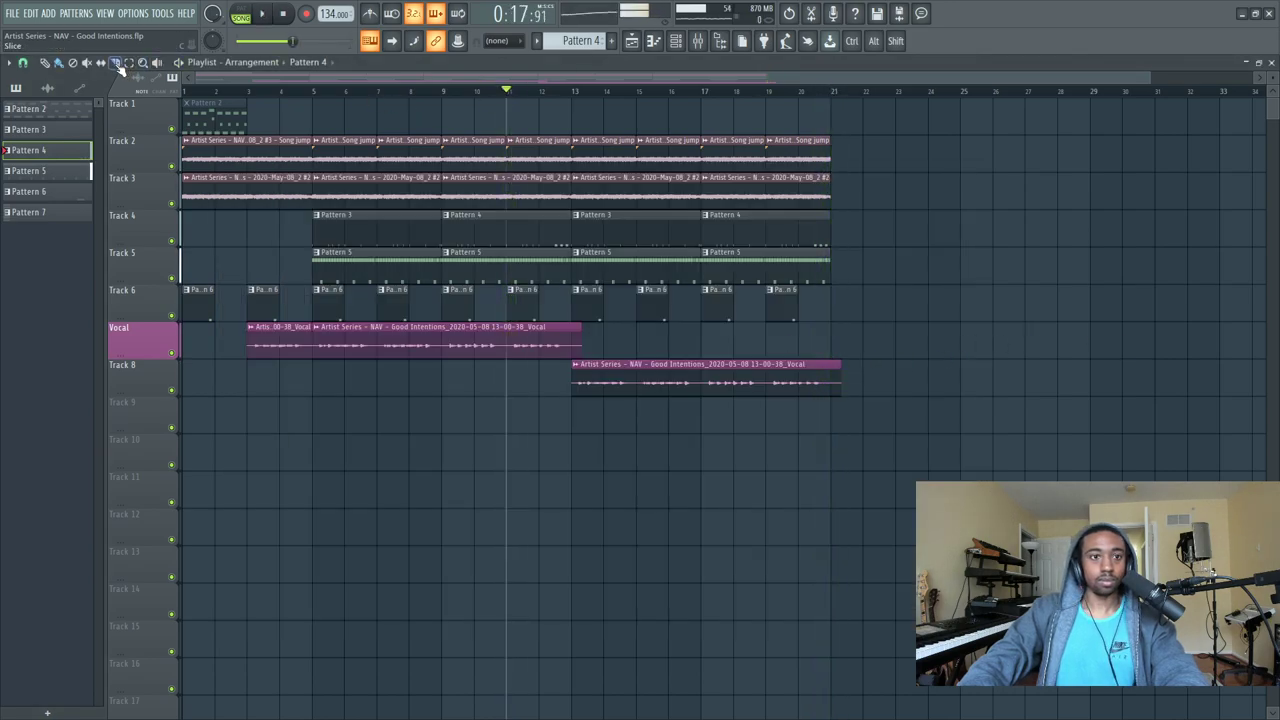
Cut off the part of the Track 8 vocal clip that extends past bar 21 and play the song from the start.
{"action": "key", "text": "space"}
{"action": "left_click", "coordinate": [284, 13]}
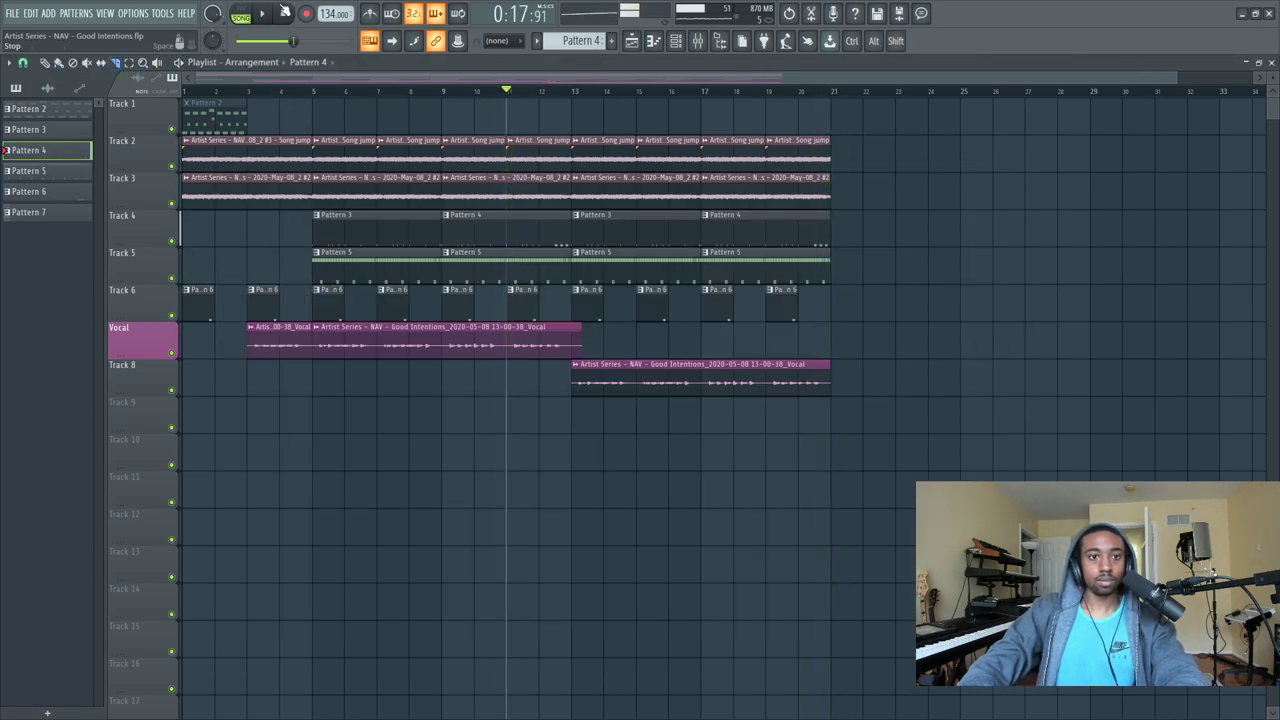
{"action": "key", "text": "space"}
Duplicate the beat clips of bars 5 to 21 on Tracks 2 to 6 to bar 21, deselect them and save the project.
{"action": "mouse_move", "coordinate": [914, 320]}
{"action": "left_mouse_down"}
{"action": "mouse_move", "coordinate": [333, 151]}
{"action": "mouse_move", "coordinate": [810, 172]}
{"action": "mouse_move", "coordinate": [886, 163]}
{"action": "left_mouse_up"}
{"action": "scroll", "coordinate": [810, 100], "scroll_direction": "down", "scroll_amount": 4}
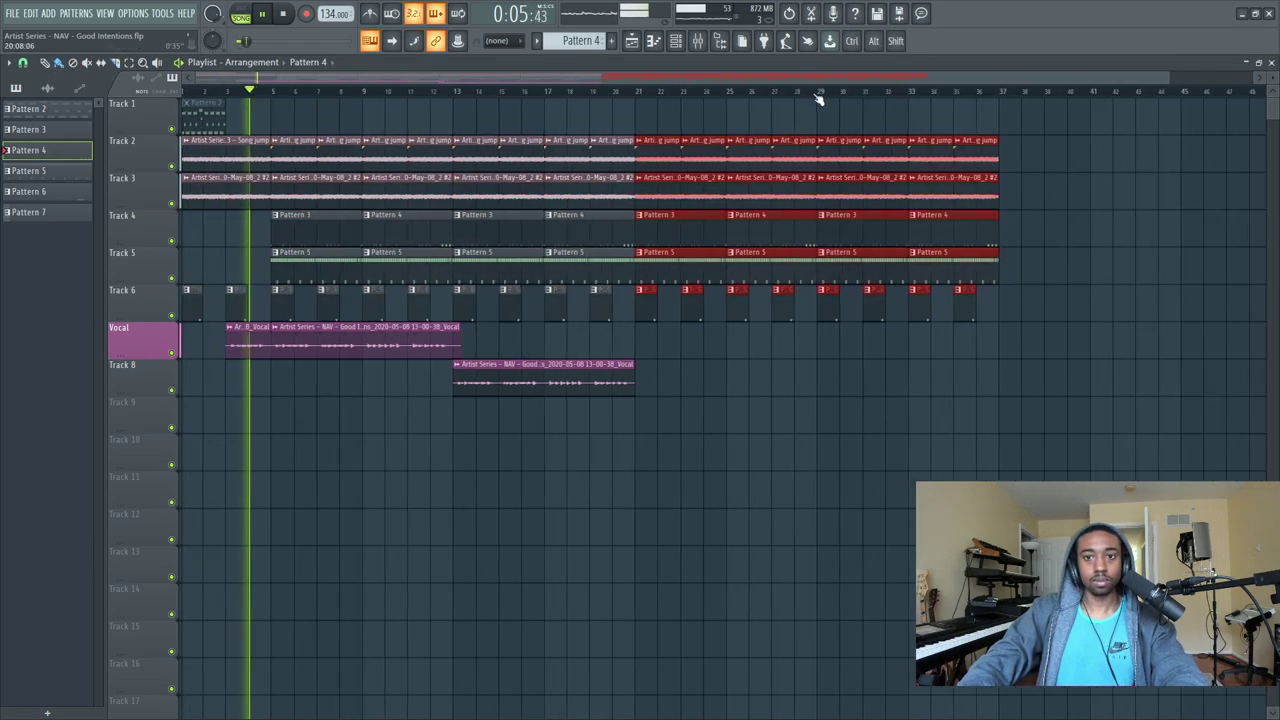
{"action": "left_click", "coordinate": [797, 451]}
{"action": "key", "text": "ctrl+s"}
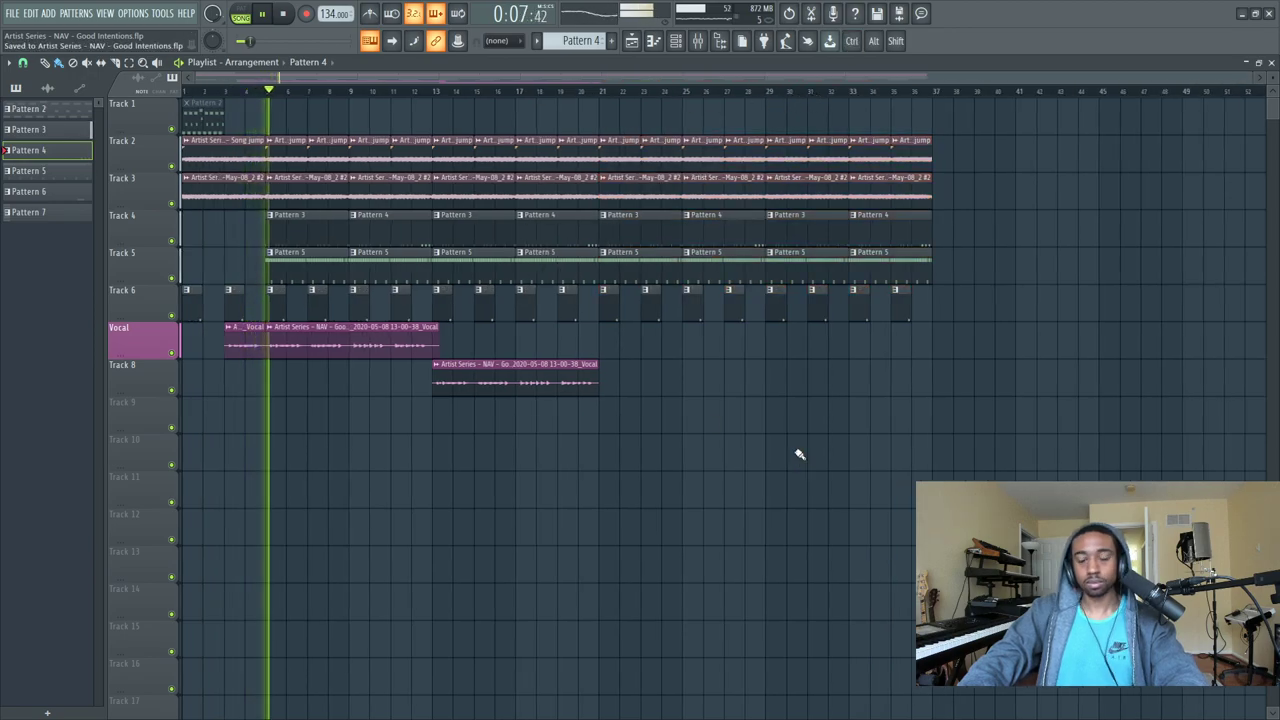
Review the vocal 2/guitar track's Ozone 9 Dynamic EQ, raise Insert 5 slightly, set Insert 4 to -1.3 dB, and close the mixer and playlist.
{"action": "left_click", "coordinate": [700, 41]}
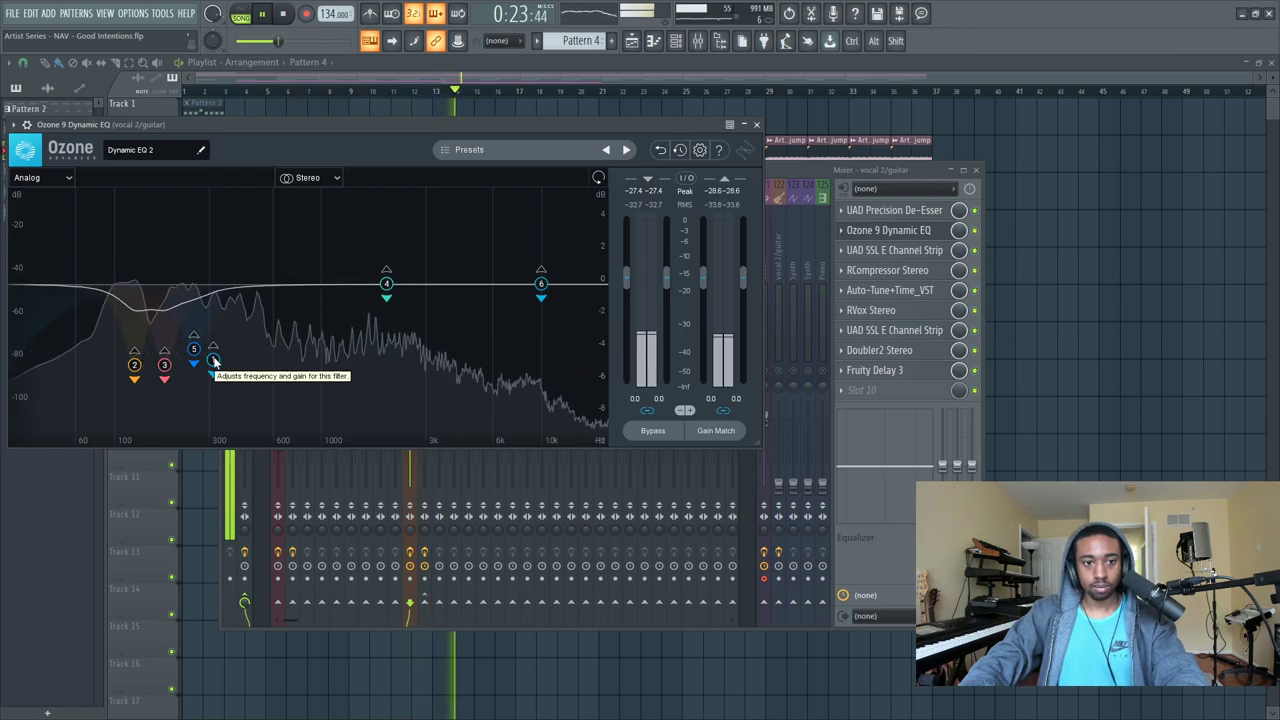
{"action": "left_click", "coordinate": [756, 124]}
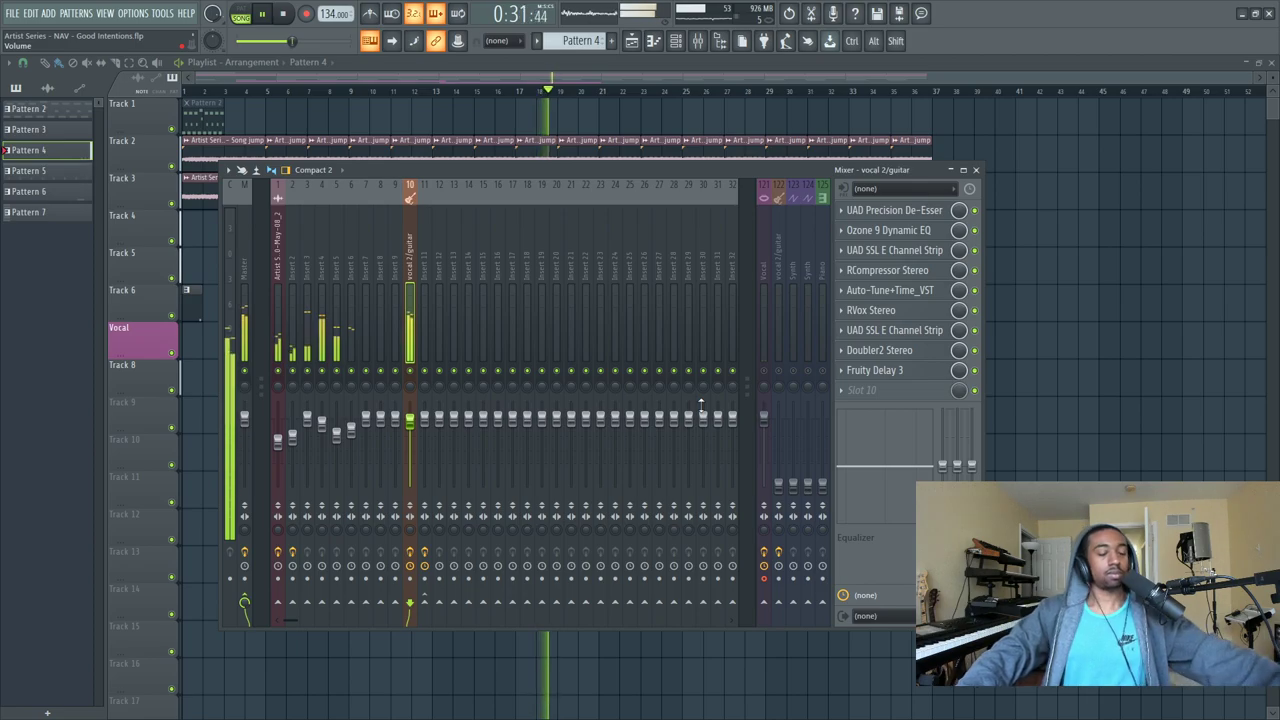
{"action": "left_click", "coordinate": [307, 417]}
{"action": "left_click", "coordinate": [337, 430]}
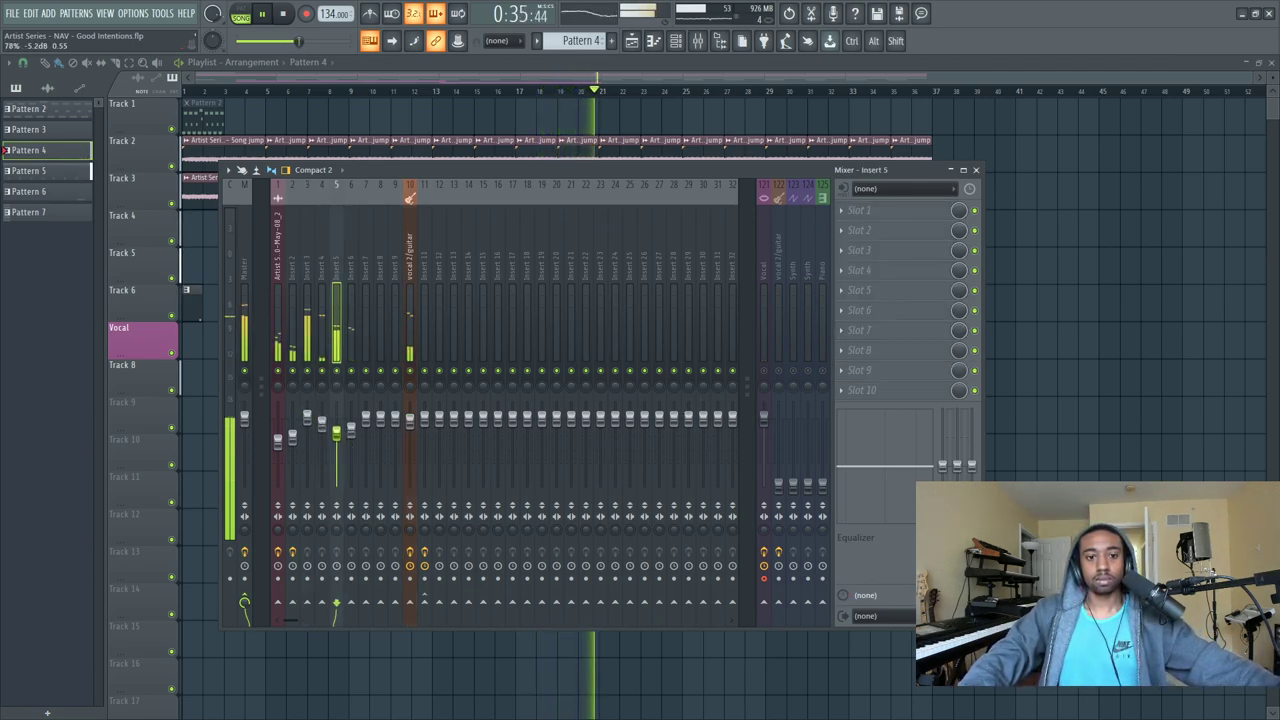
{"action": "left_click", "coordinate": [321, 422]}
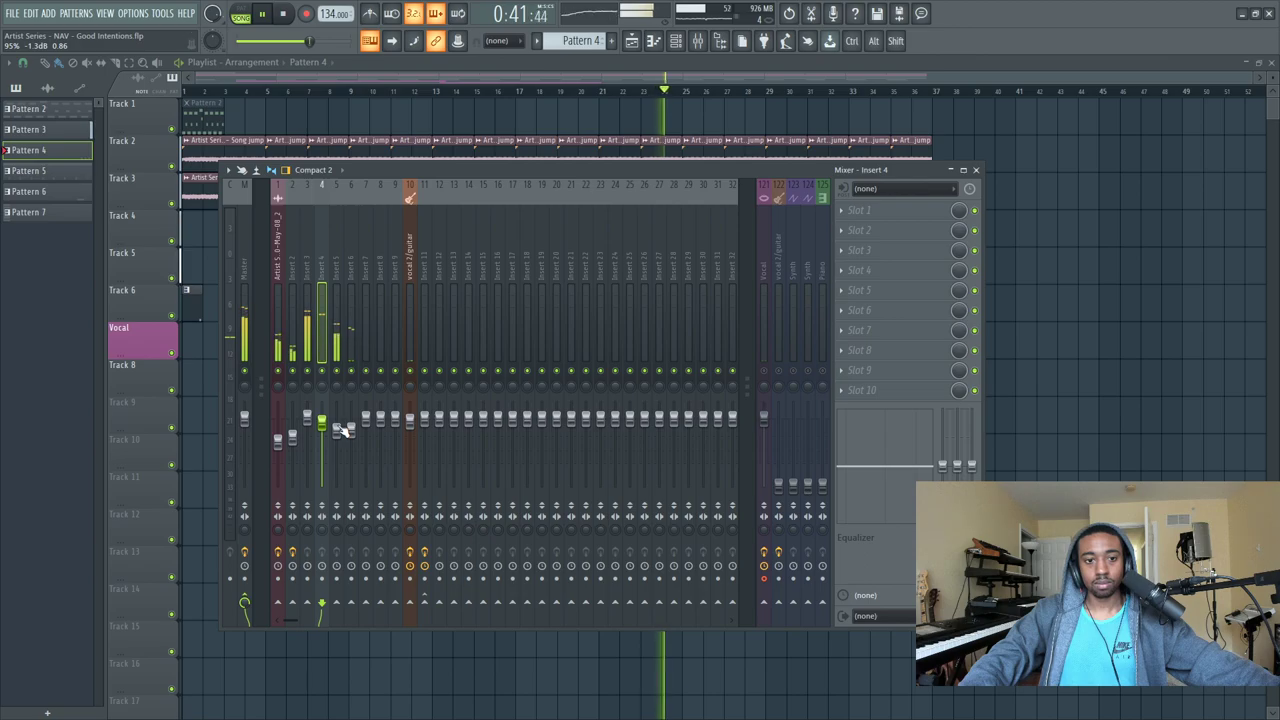
{"action": "key", "text": "F9"}
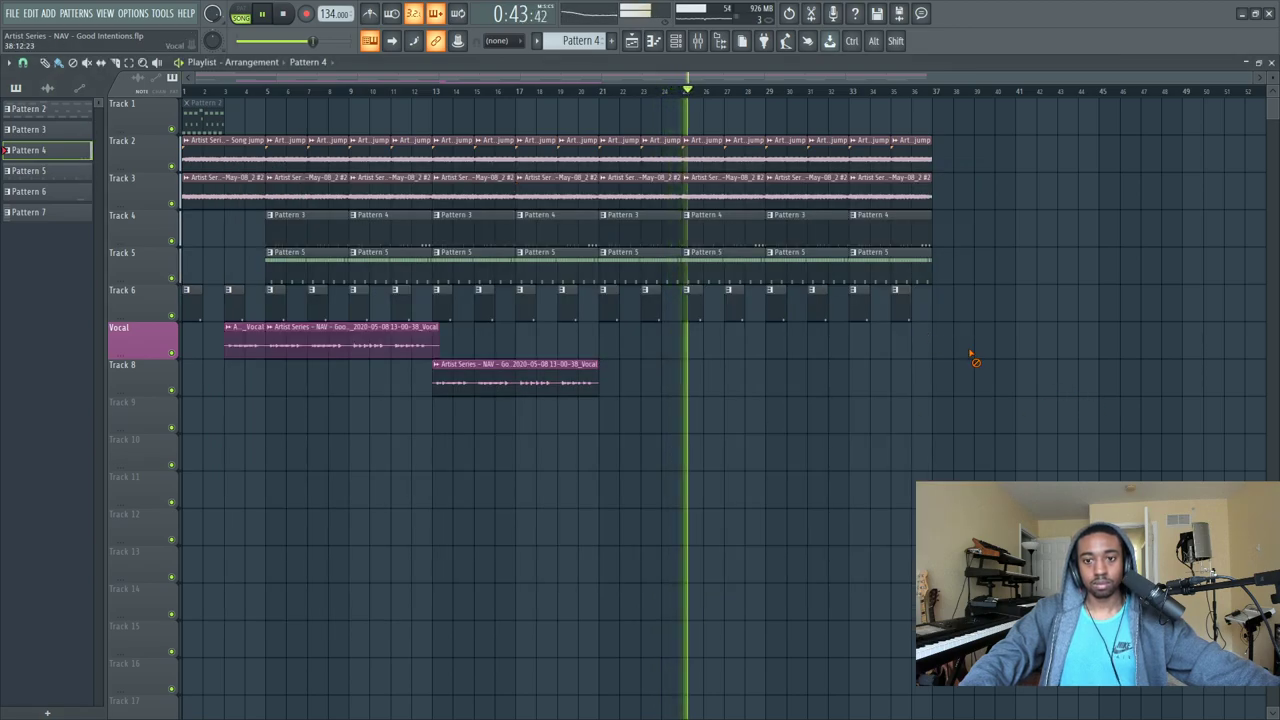
{"action": "left_click", "coordinate": [1272, 63]}
{"action": "left_click", "coordinate": [976, 170]}
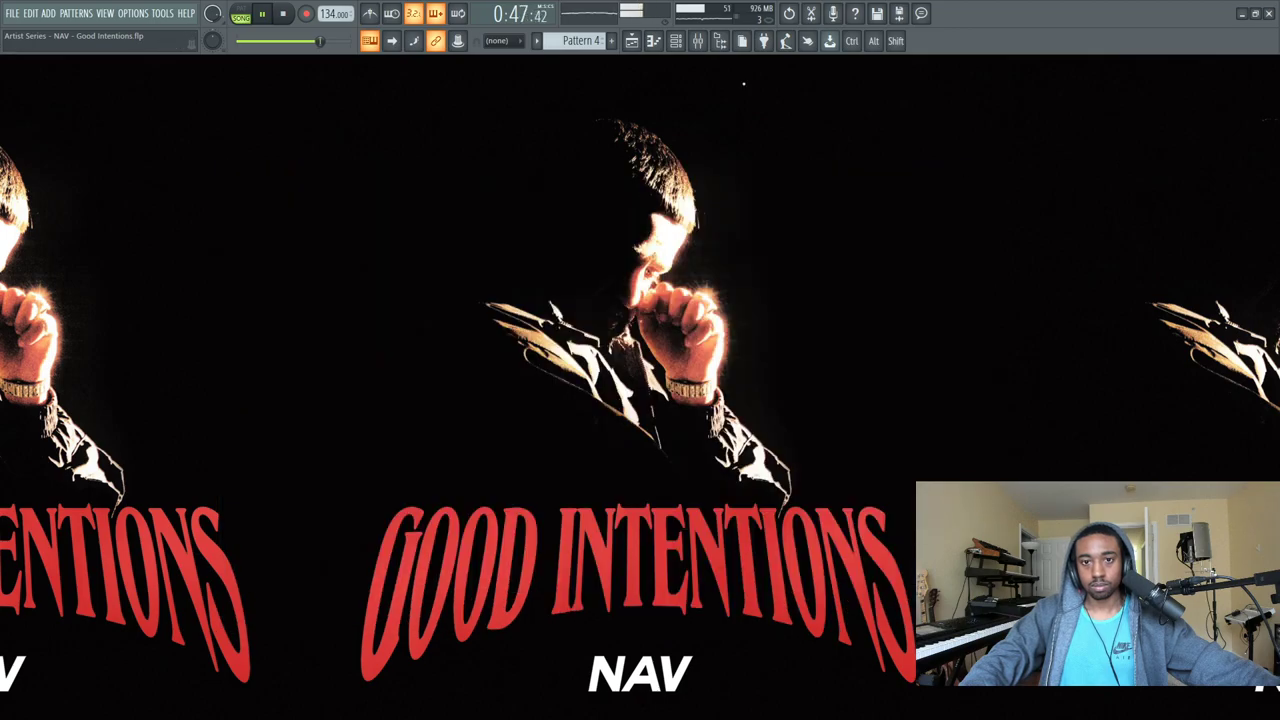
Add S1 Imager Stereo to the Master track's second effect slot and set its width to 1.43.
{"action": "left_click", "coordinate": [698, 40]}
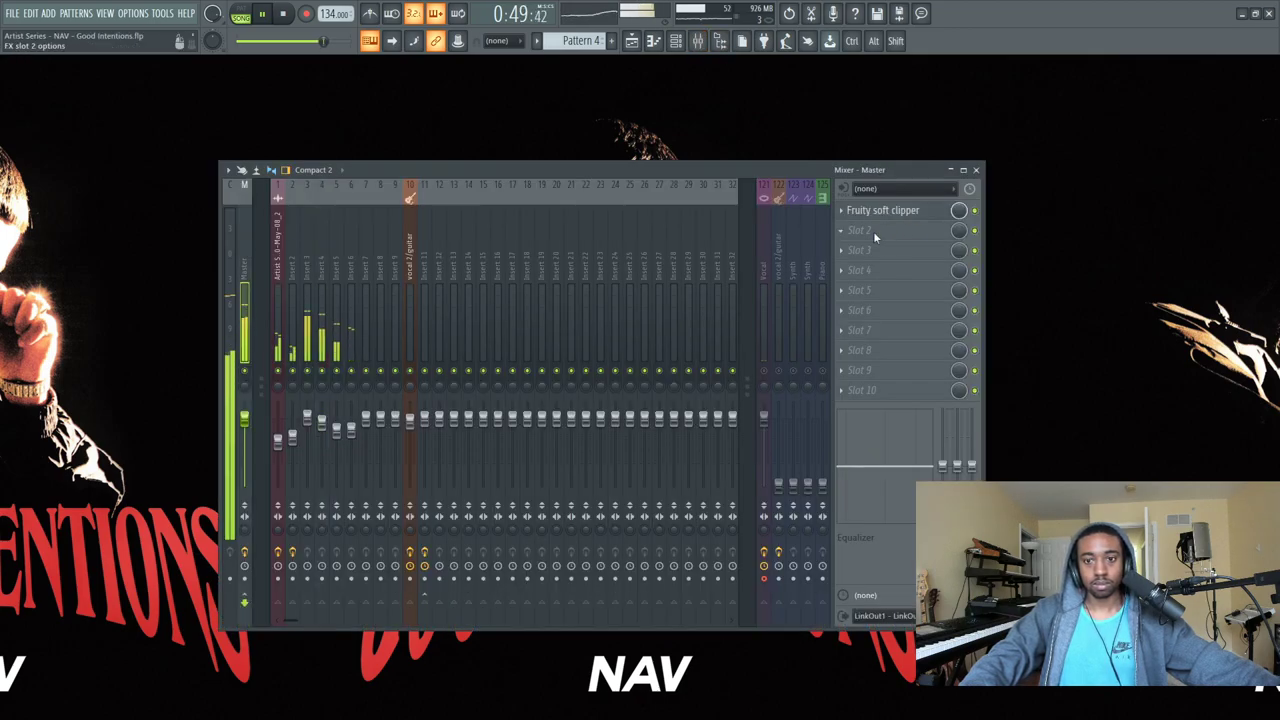
{"action": "left_click", "coordinate": [880, 238]}
{"action": "scroll", "coordinate": [740, 200], "scroll_direction": "right", "scroll_amount": 5}
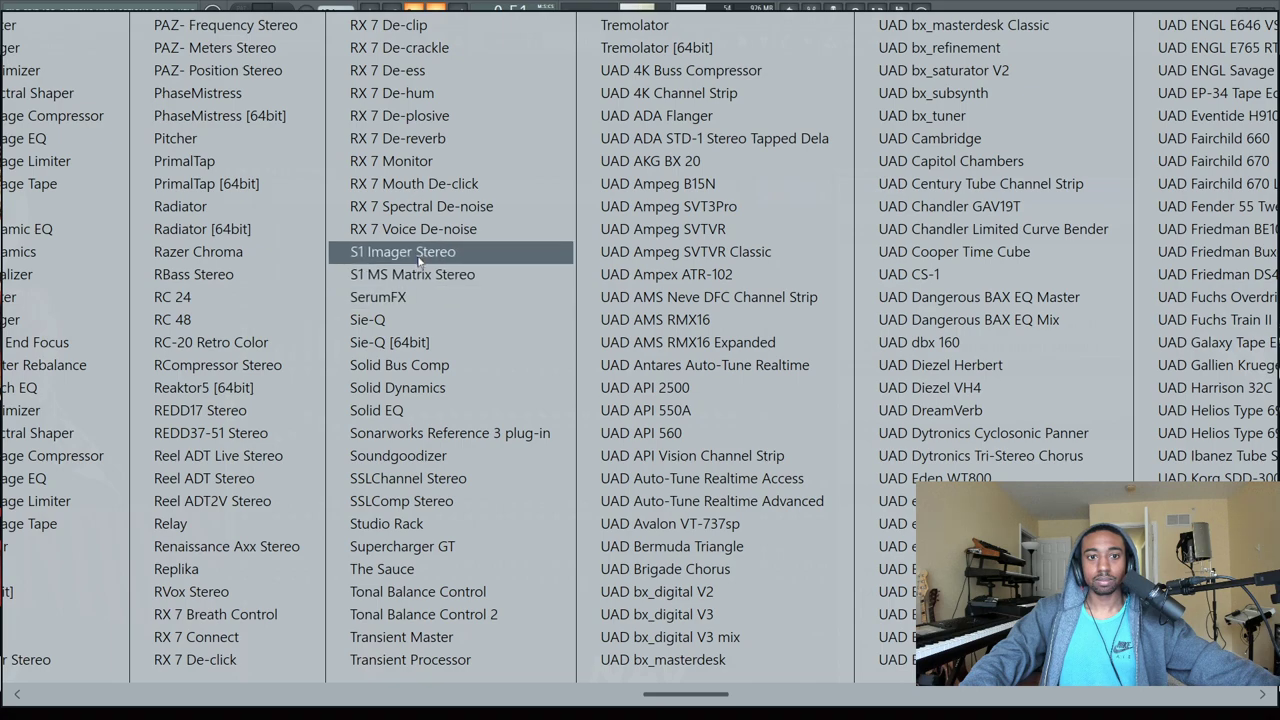
{"action": "scroll", "coordinate": [420, 260], "scroll_direction": "left", "scroll_amount": 2}
{"action": "left_click", "coordinate": [470, 253]}
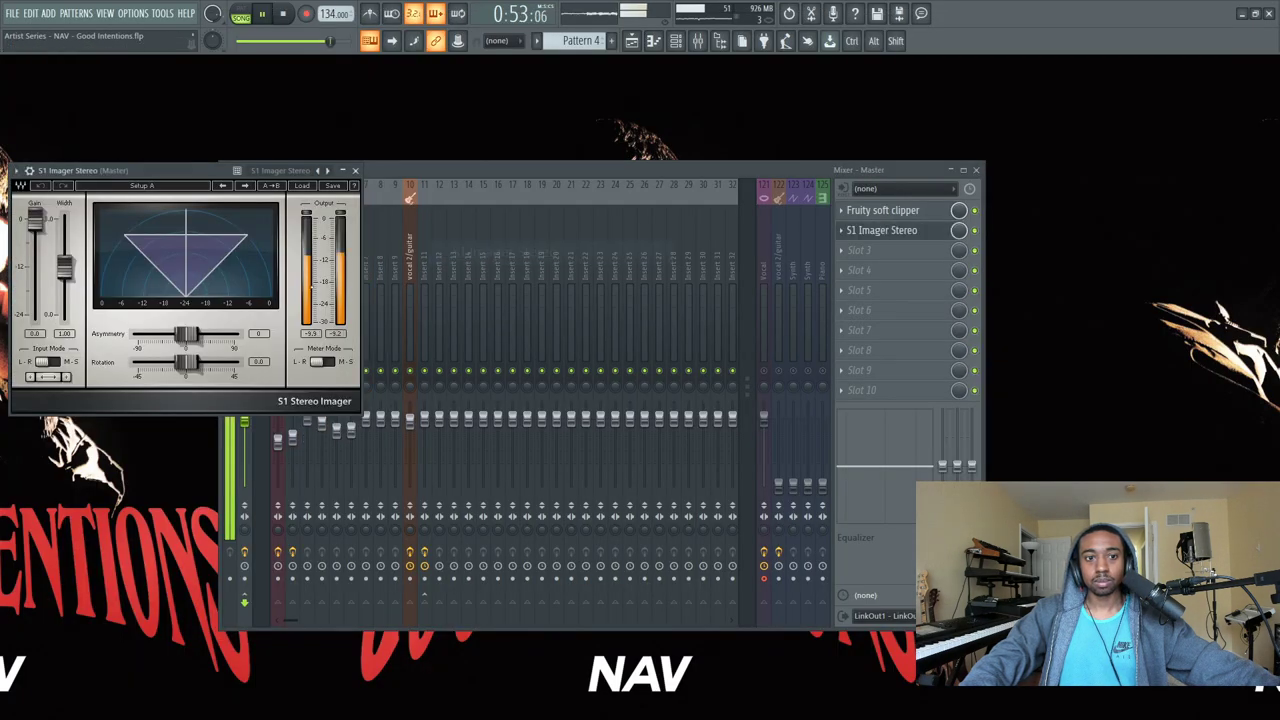
{"action": "left_click_drag", "start_coordinate": [64, 290], "coordinate": [64, 278]}
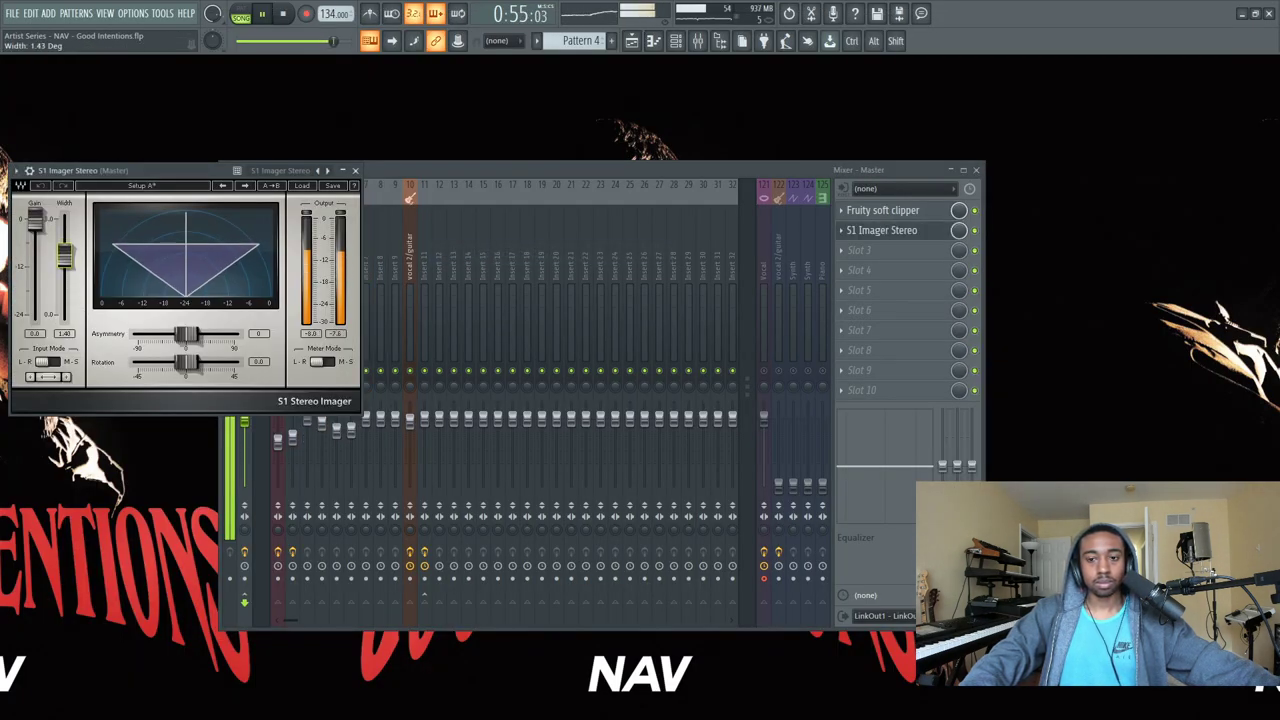
{"action": "left_click", "coordinate": [355, 171]}
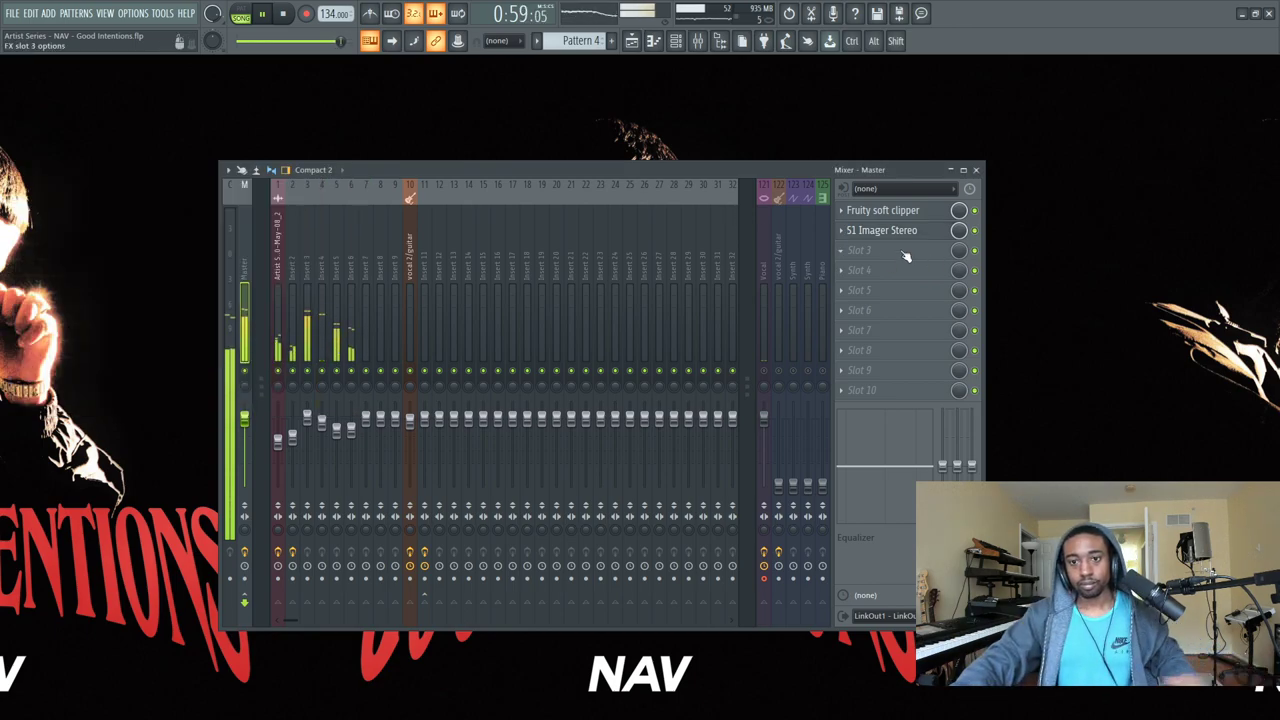
Stop playback and pull the live Vocal input track's fader all the way down.
{"action": "key", "text": "space"}
{"action": "left_click", "coordinate": [766, 370]}
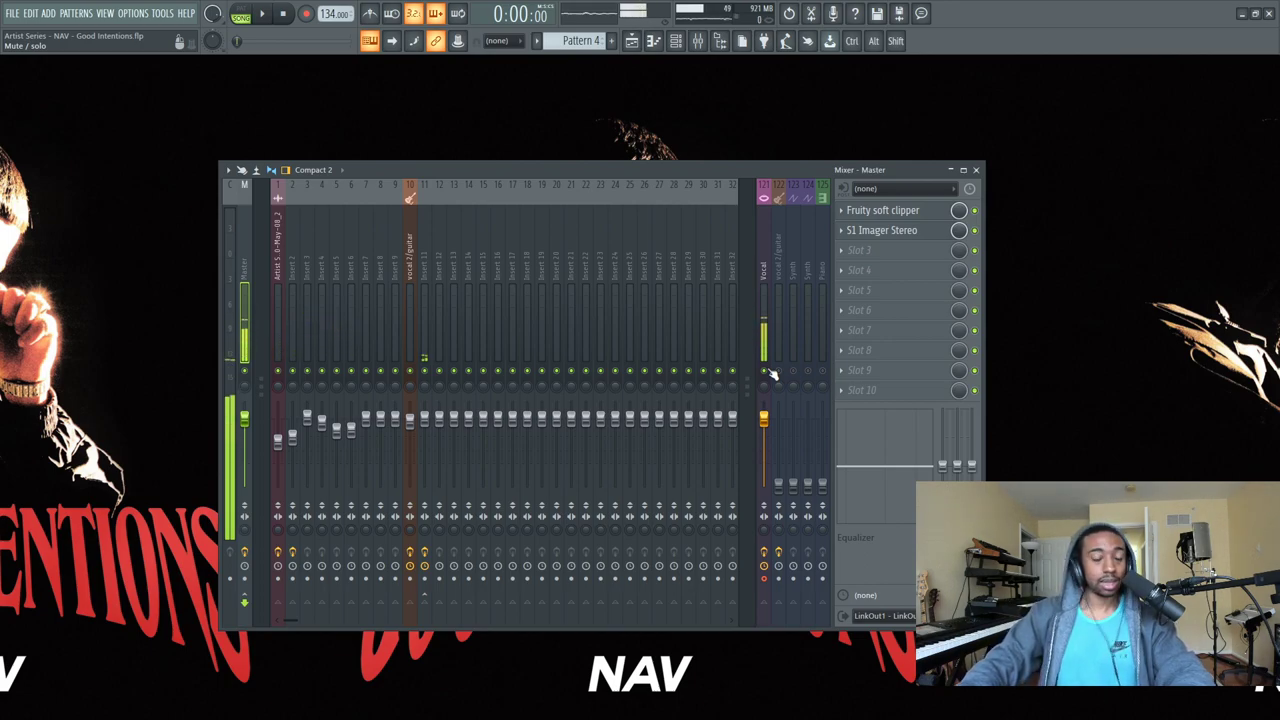
{"action": "left_click", "coordinate": [772, 374]}
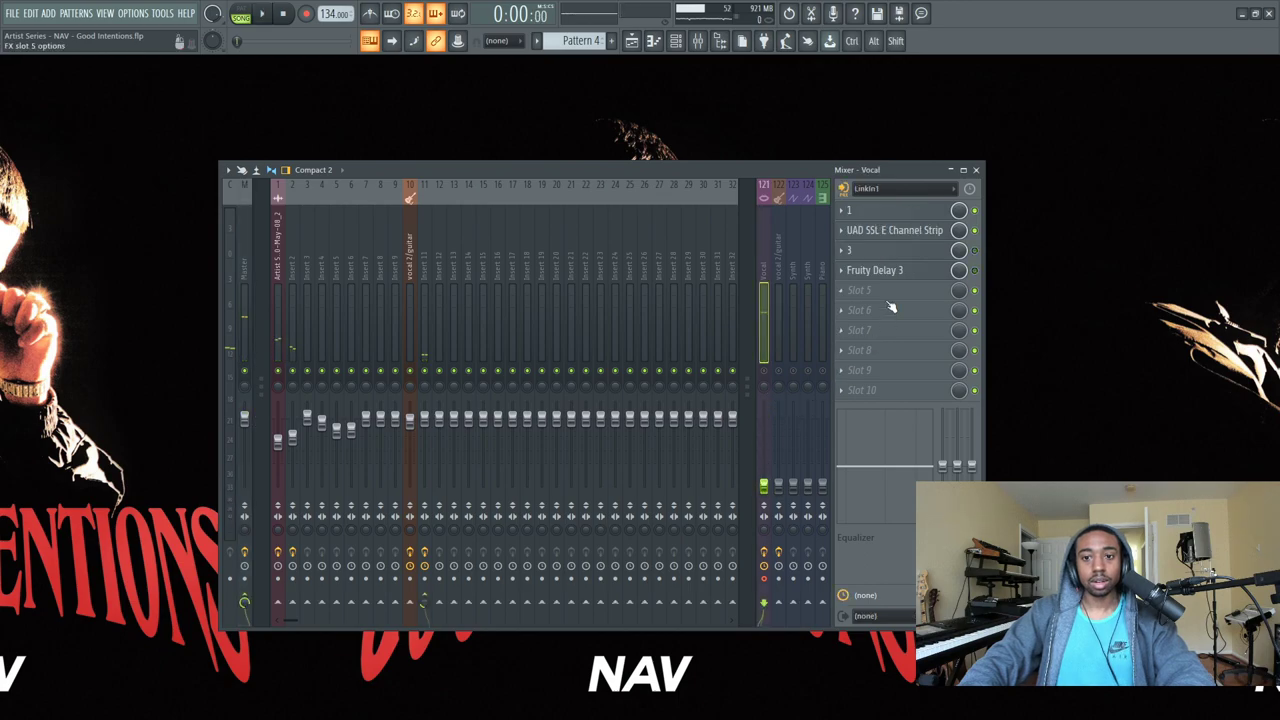
Load Ozone 9 Maximizer into the Master track's third effect slot and play the song from the start.
{"action": "left_click", "coordinate": [244, 264]}
{"action": "left_click", "coordinate": [883, 259]}
{"action": "scroll", "coordinate": [628, 278], "scroll_direction": "right", "scroll_amount": 1}
{"action": "scroll", "coordinate": [596, 268], "scroll_direction": "right", "scroll_amount": 2}
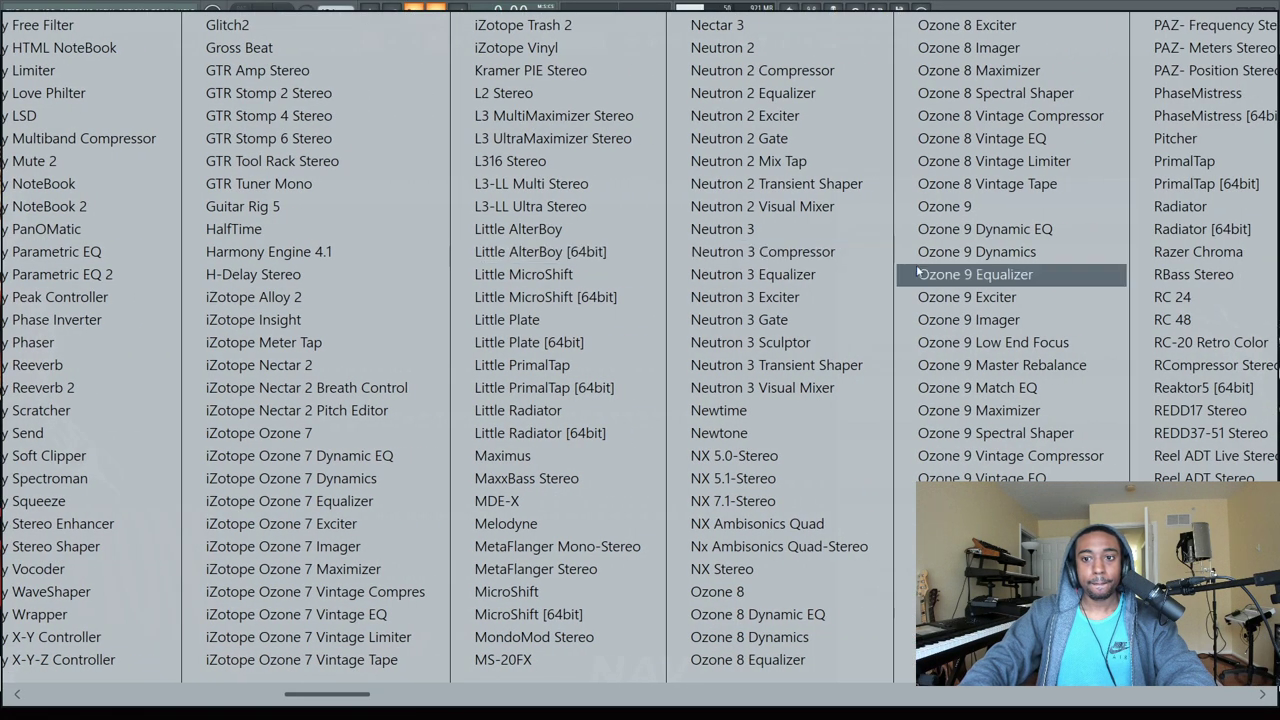
{"action": "left_click", "coordinate": [1028, 410]}
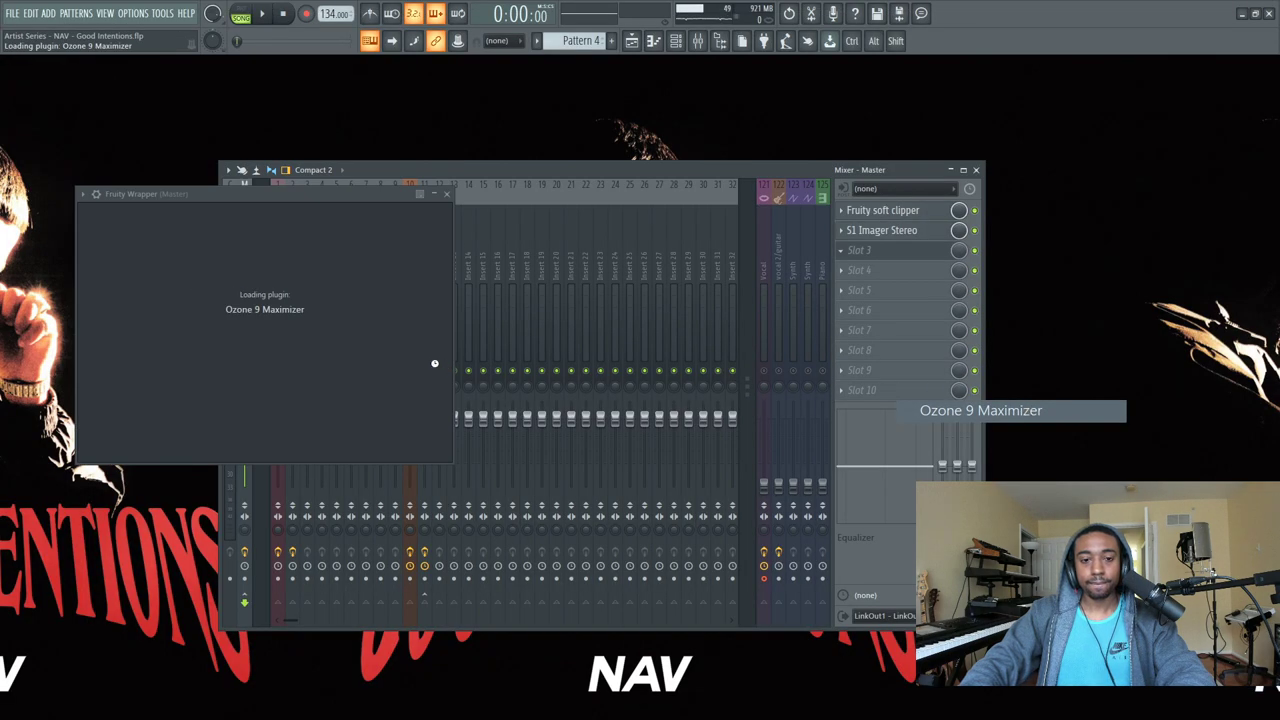
{"action": "key", "text": "space"}
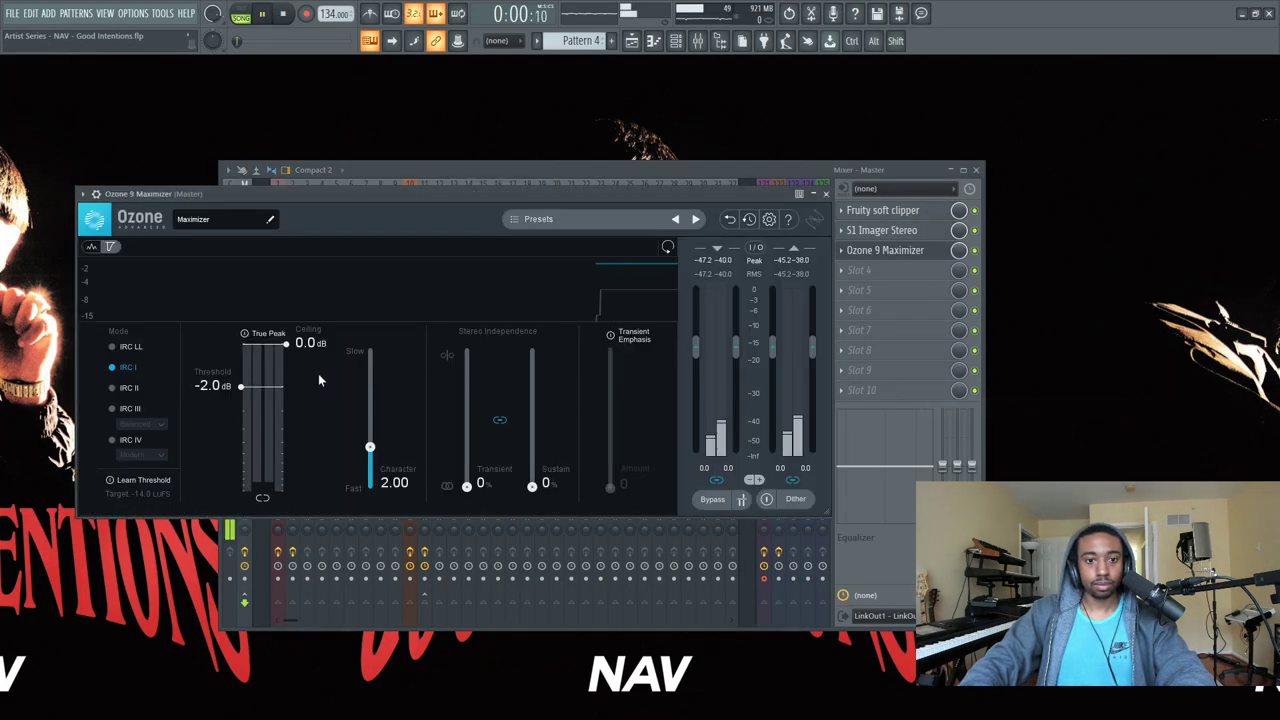
Set the Maximizer's threshold to -8.5 dB and its ceiling to -1.1 dB, and close the plugin.
{"action": "scroll", "coordinate": [314, 362], "scroll_direction": "down", "scroll_amount": 2}
{"action": "scroll", "coordinate": [214, 396], "scroll_direction": "down", "scroll_amount": 5}
{"action": "scroll", "coordinate": [315, 373], "scroll_direction": "down", "scroll_amount": 3}
{"action": "scroll", "coordinate": [216, 432], "scroll_direction": "down", "scroll_amount": 4}
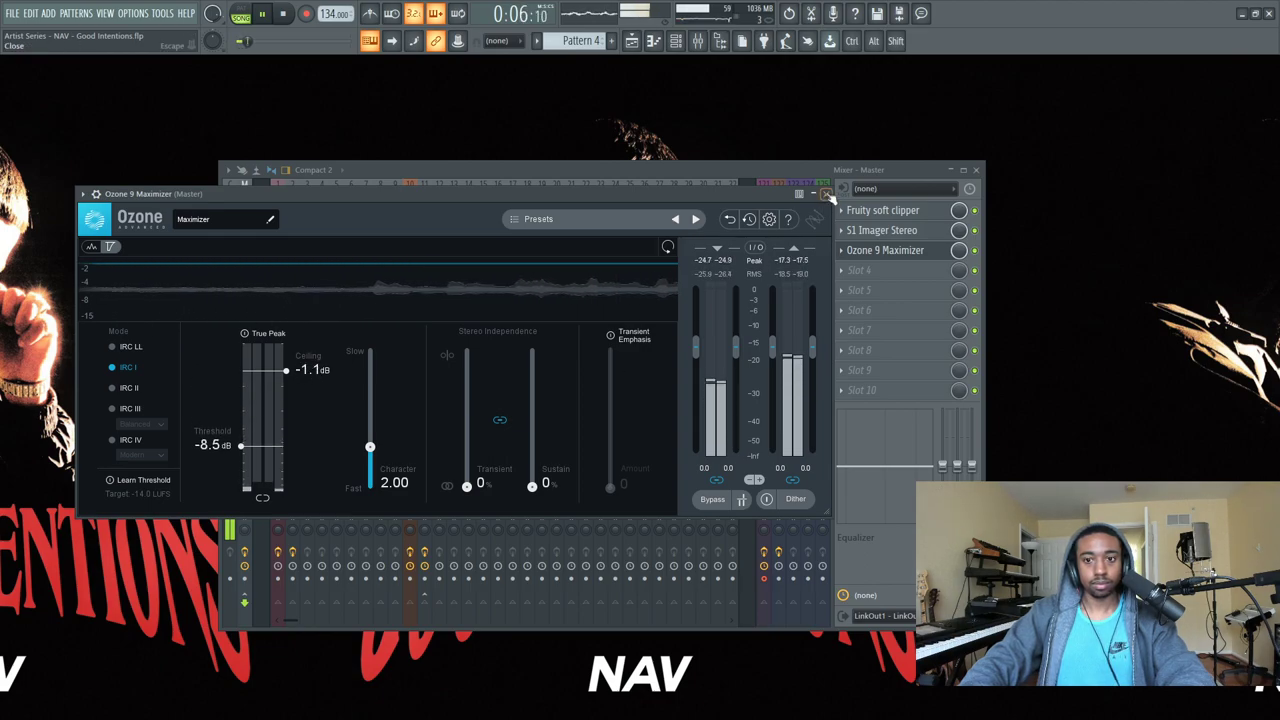
{"action": "left_click", "coordinate": [826, 194]}
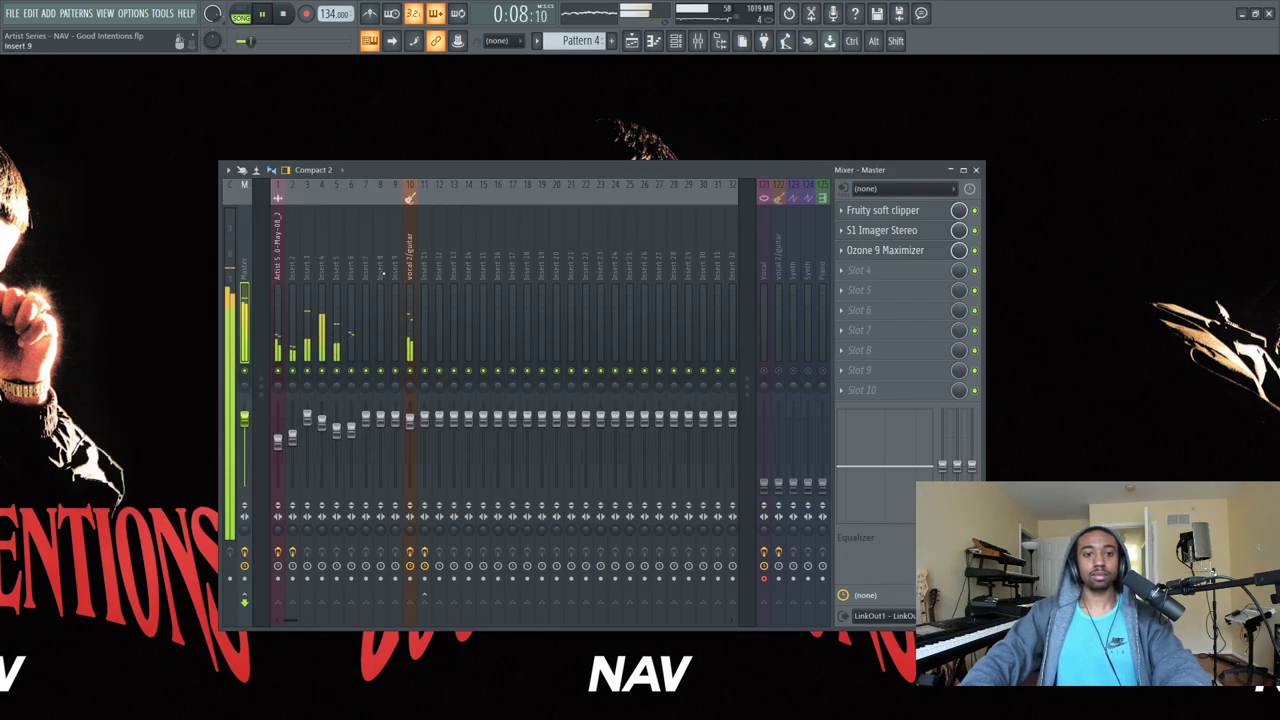
Set LF Gain to -9.3 dB on the vocal 2/guitar track's second UAD SSL E Channel Strip and lower Insert 3 to -2.0 dB.
{"action": "left_click", "coordinate": [409, 290]}
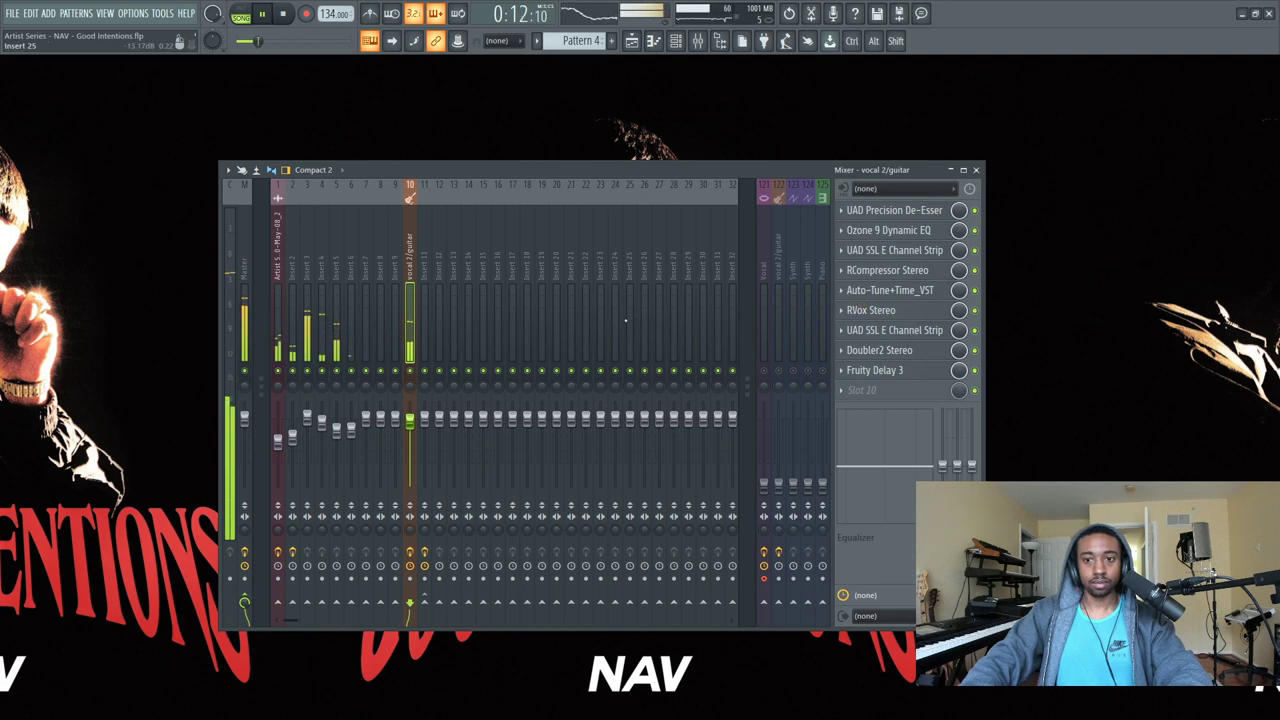
{"action": "left_click", "coordinate": [893, 338]}
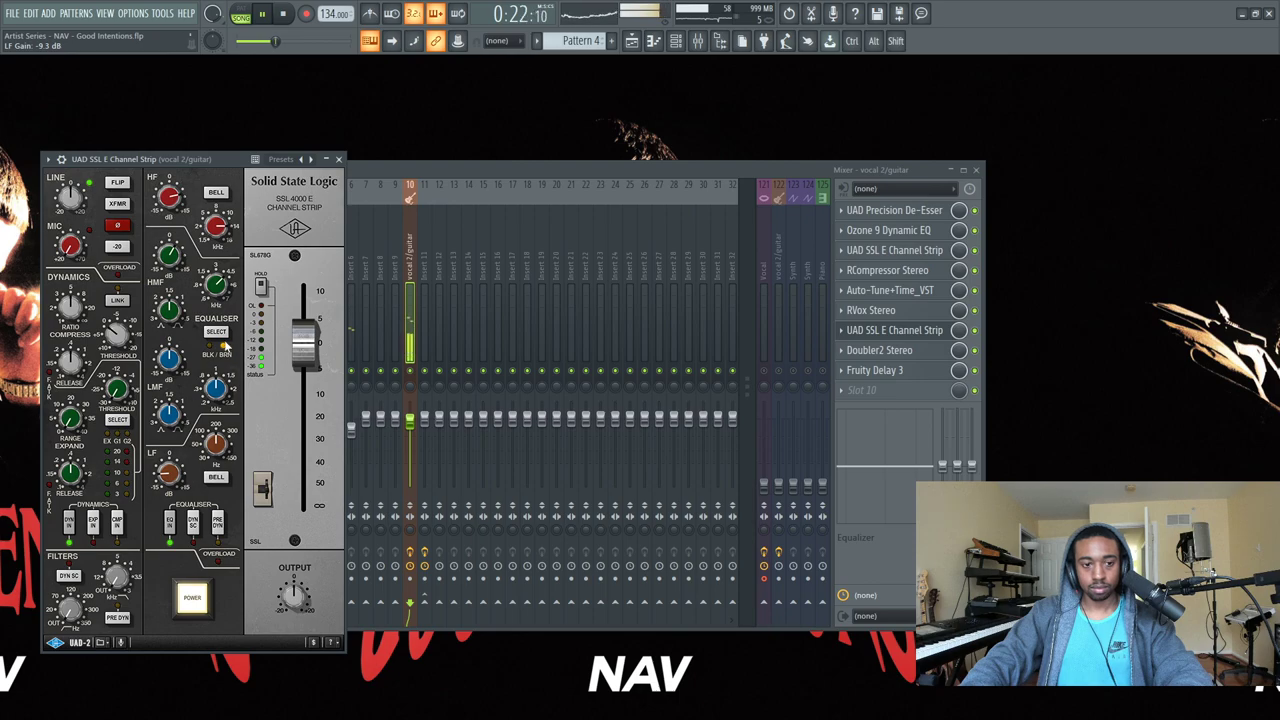
{"action": "left_click", "coordinate": [339, 159]}
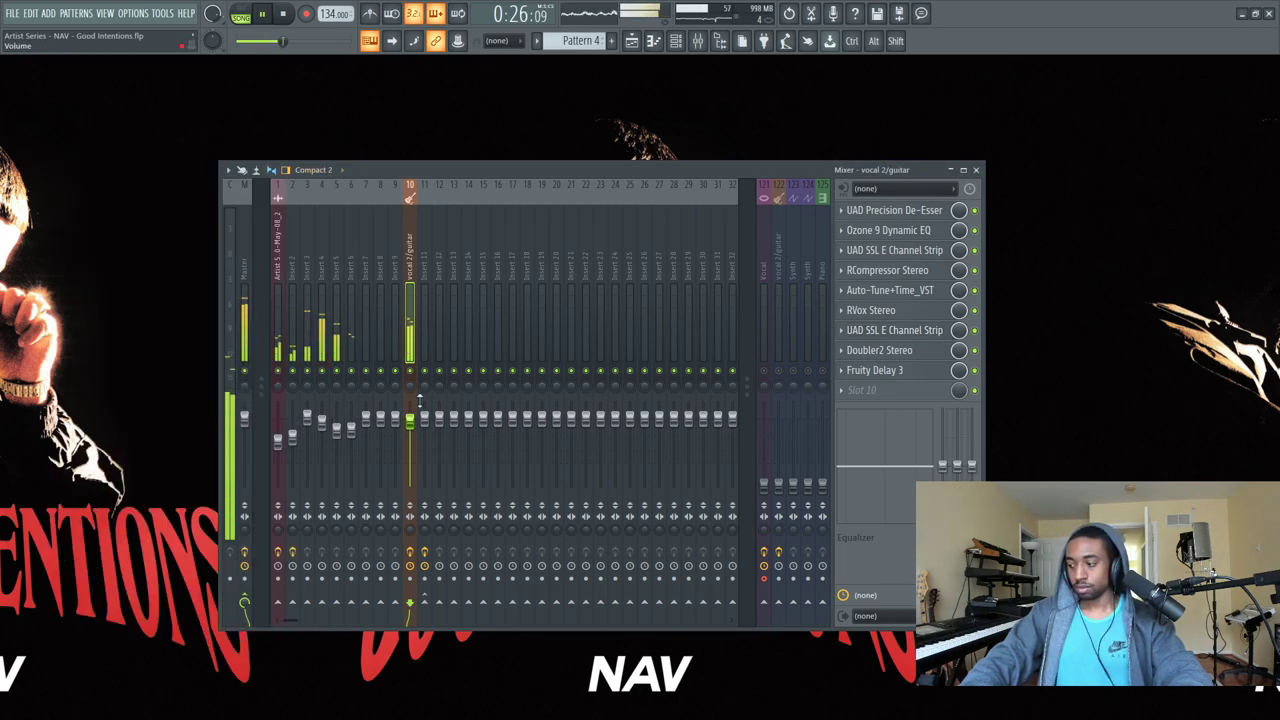
{"action": "left_click", "coordinate": [312, 418]}
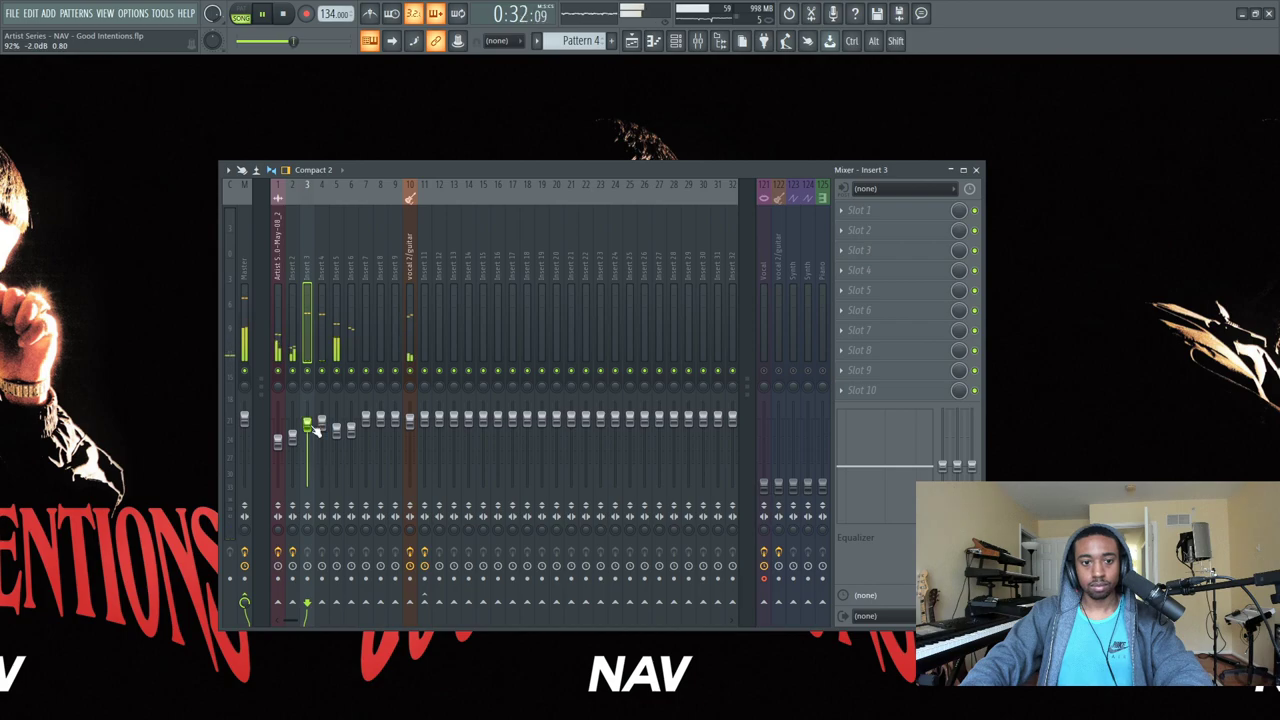
{"action": "left_click", "coordinate": [976, 170]}
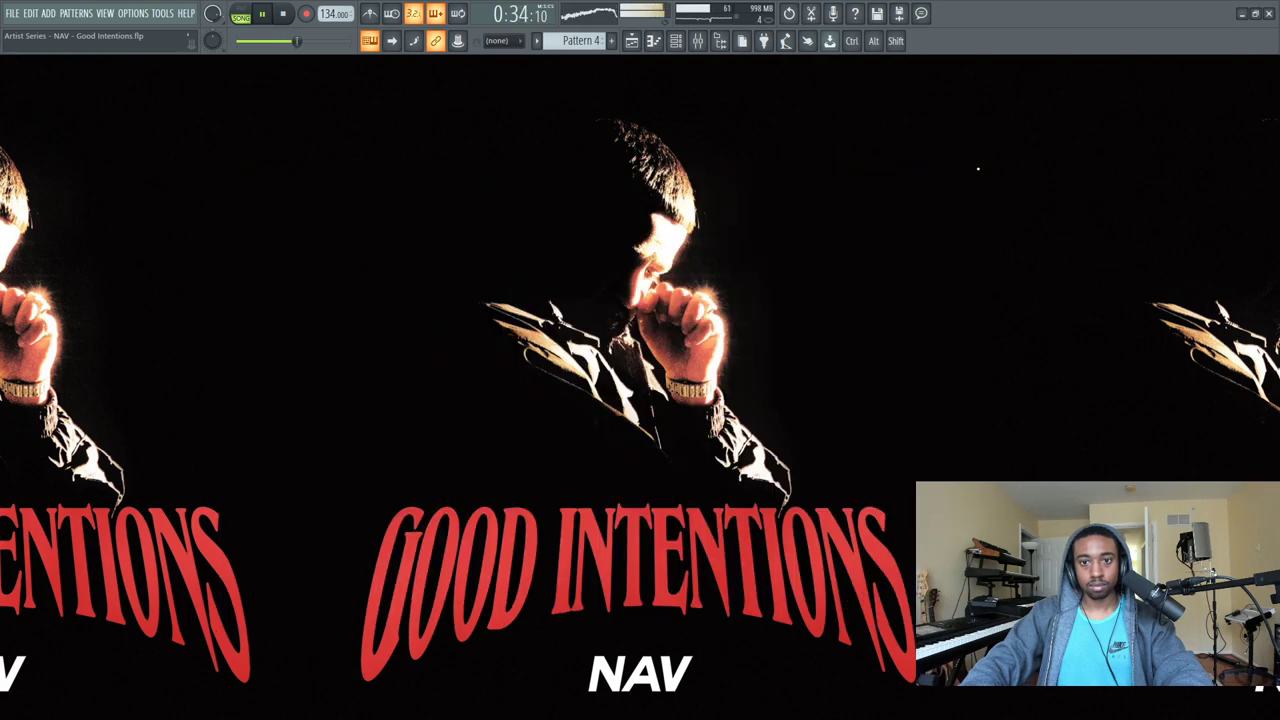
Review the Ozone 9 Maximizer's settings on the Master track while the song plays, and close the plugin and mixer.
{"action": "left_click", "coordinate": [699, 44]}
{"action": "left_click", "coordinate": [242, 263]}
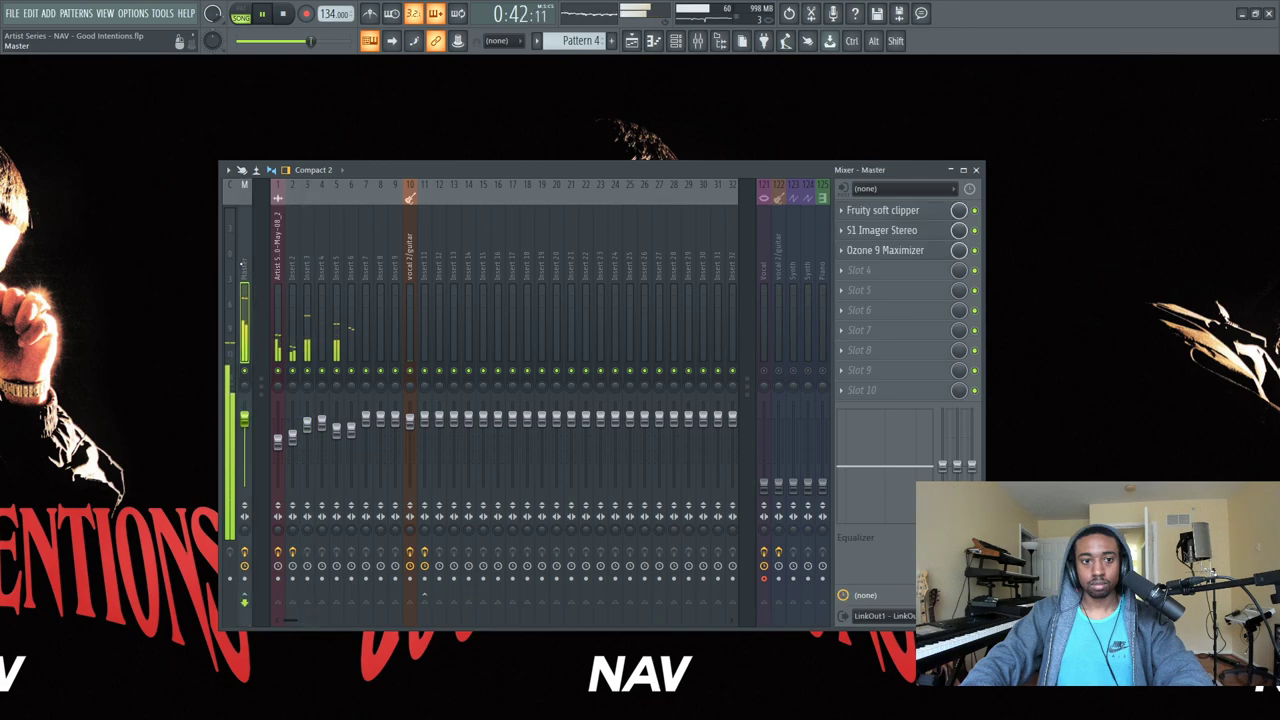
{"action": "left_click", "coordinate": [885, 250]}
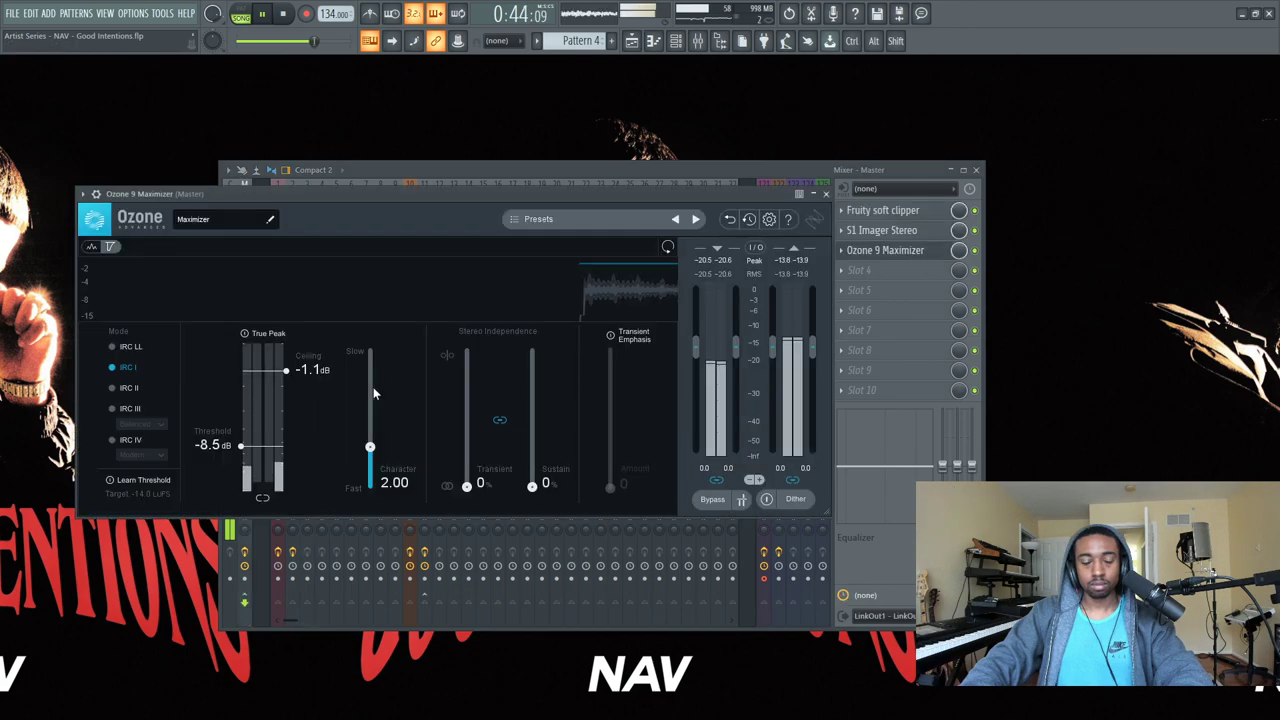
{"action": "left_click", "coordinate": [827, 195]}
{"action": "left_click", "coordinate": [978, 169]}
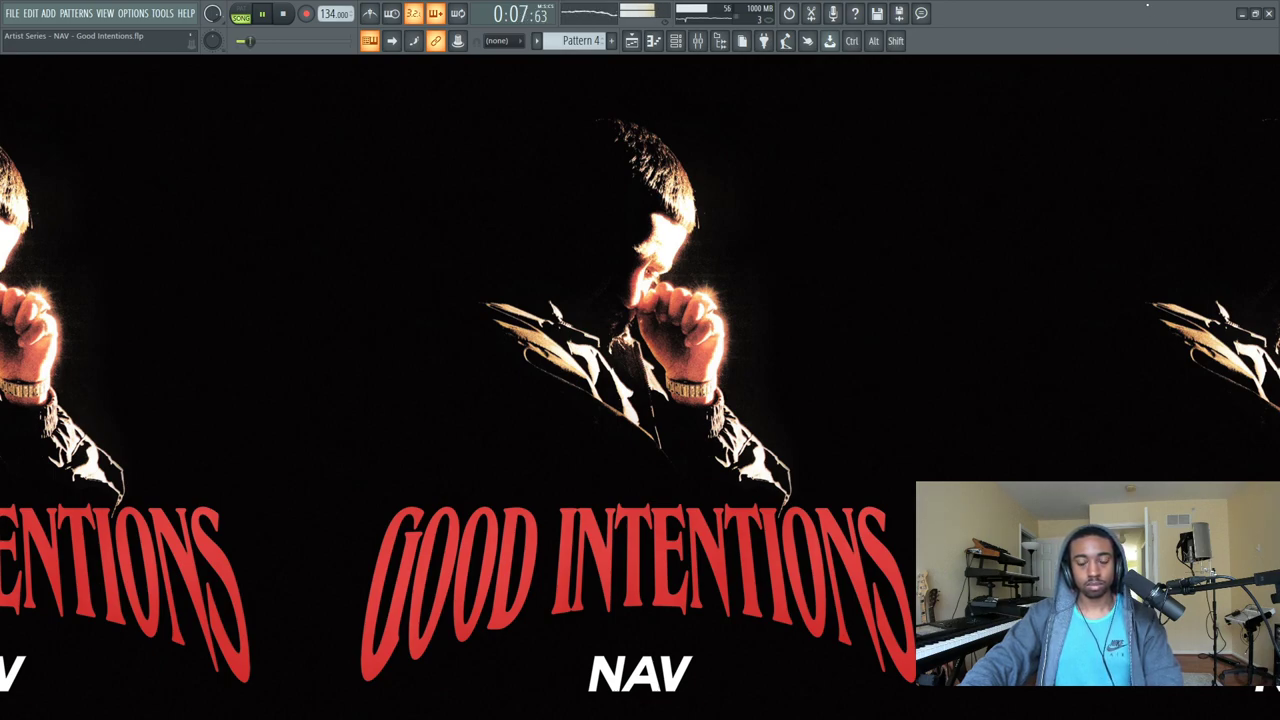
Move the Maximizer down to the Master track's fourth effect slot, stop playback and load Ozone 9 Equalizer into the third slot.
{"action": "left_click", "coordinate": [703, 46]}
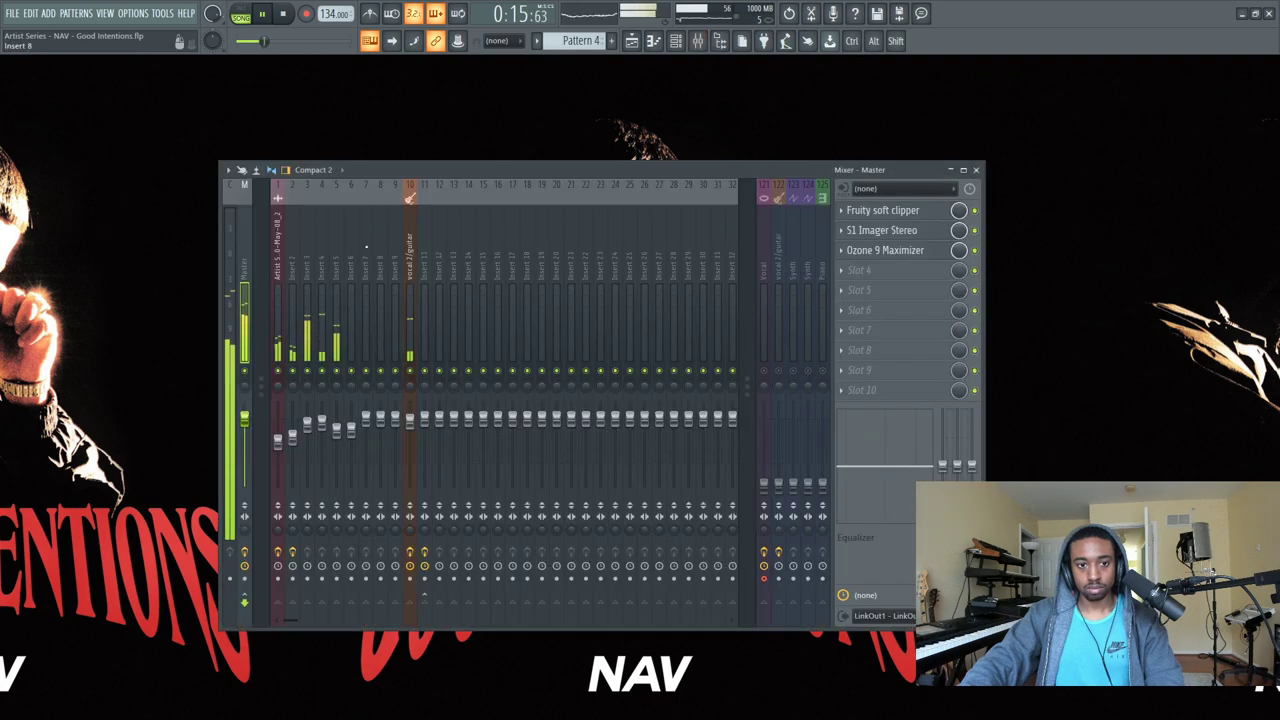
{"action": "mouse_move", "coordinate": [886, 250]}
{"action": "left_mouse_down"}
{"action": "mouse_move", "coordinate": [886, 234]}
{"action": "mouse_move", "coordinate": [886, 272]}
{"action": "left_mouse_up"}
{"action": "key", "text": "space"}
{"action": "left_click", "coordinate": [880, 252]}
{"action": "scroll", "coordinate": [703, 255], "scroll_direction": "right", "scroll_amount": 3}
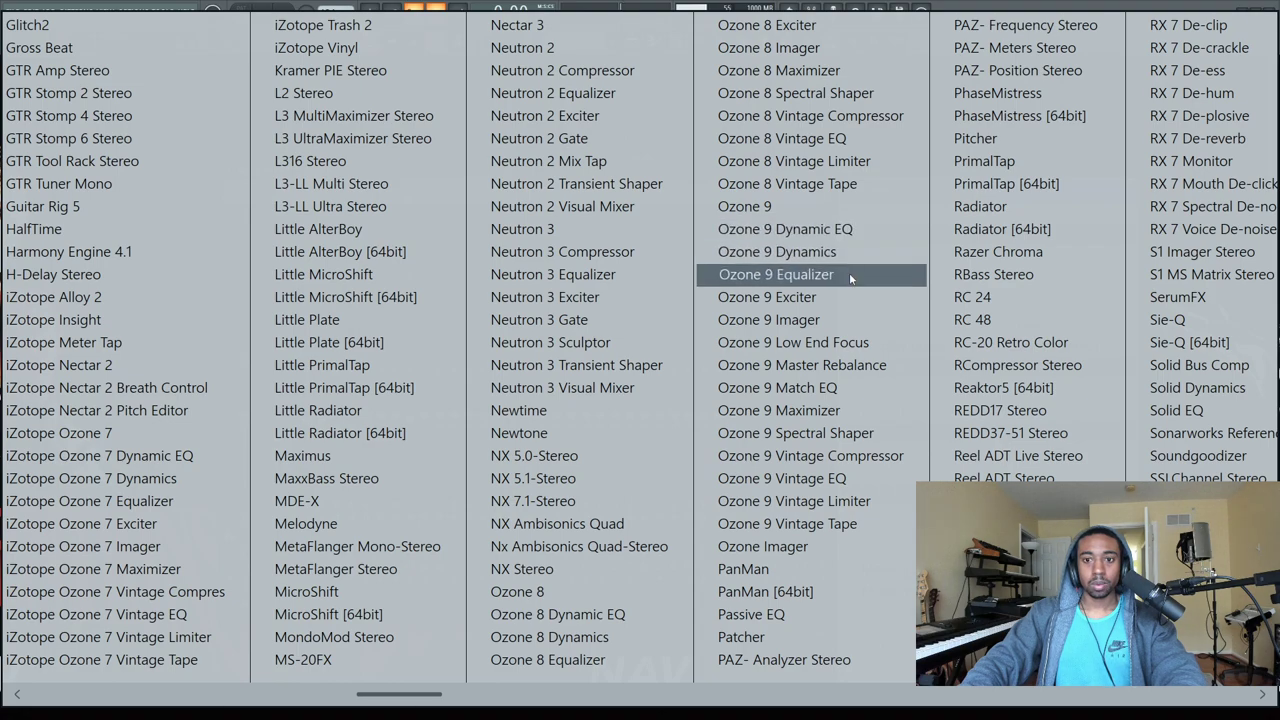
{"action": "left_click", "coordinate": [850, 276]}
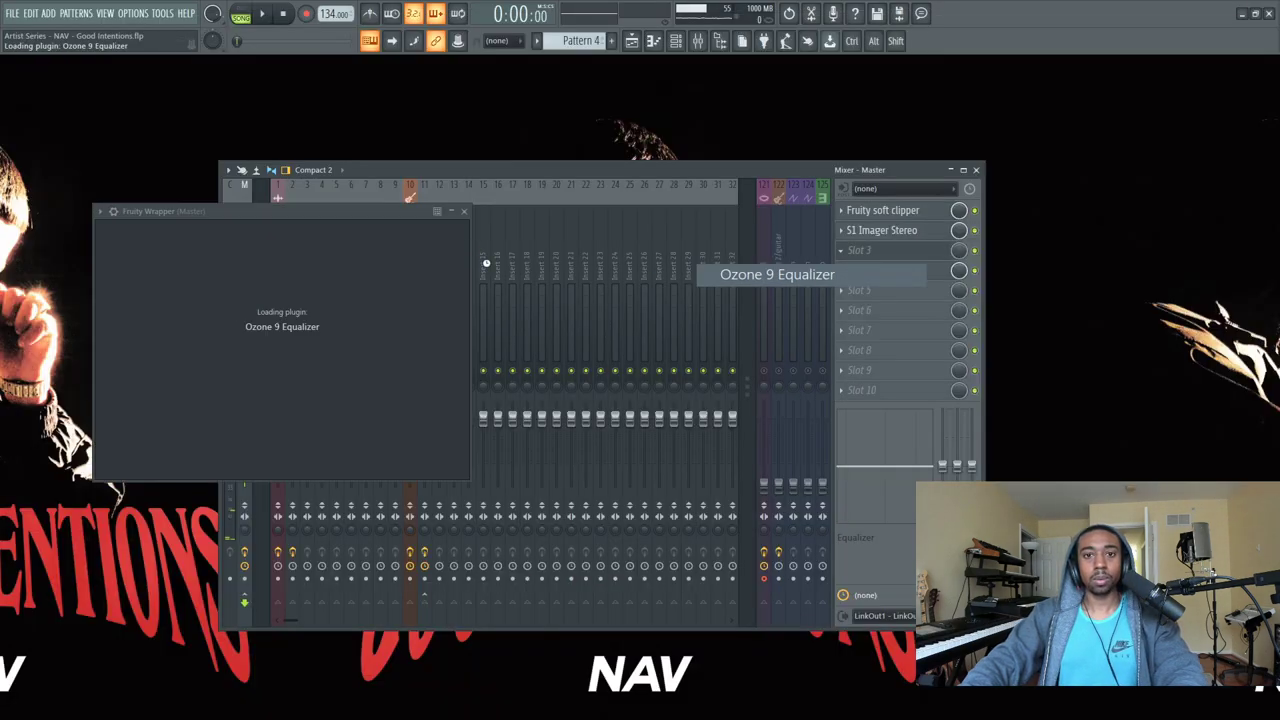
Switch the Ozone 9 Equalizer to Mid/Side processing, edit the side channel and play the song from the start.
{"action": "left_click", "coordinate": [408, 266]}
{"action": "left_click", "coordinate": [408, 301]}
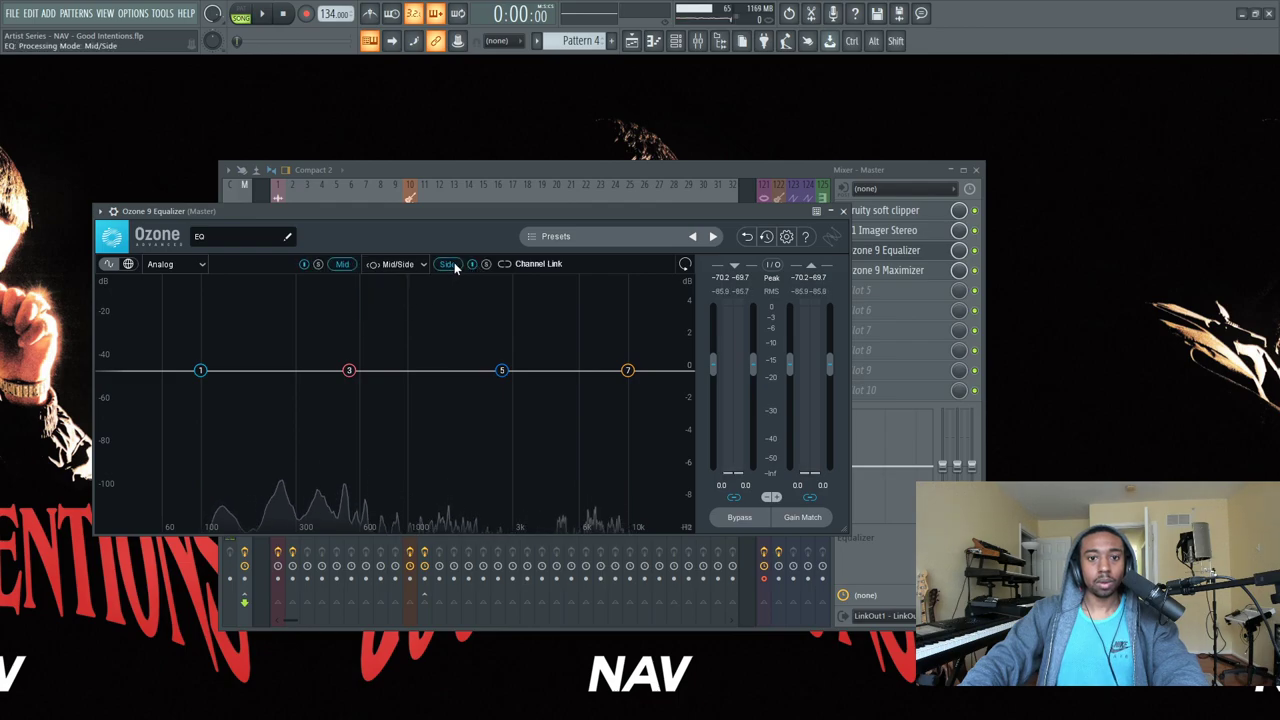
{"action": "key", "text": "space"}
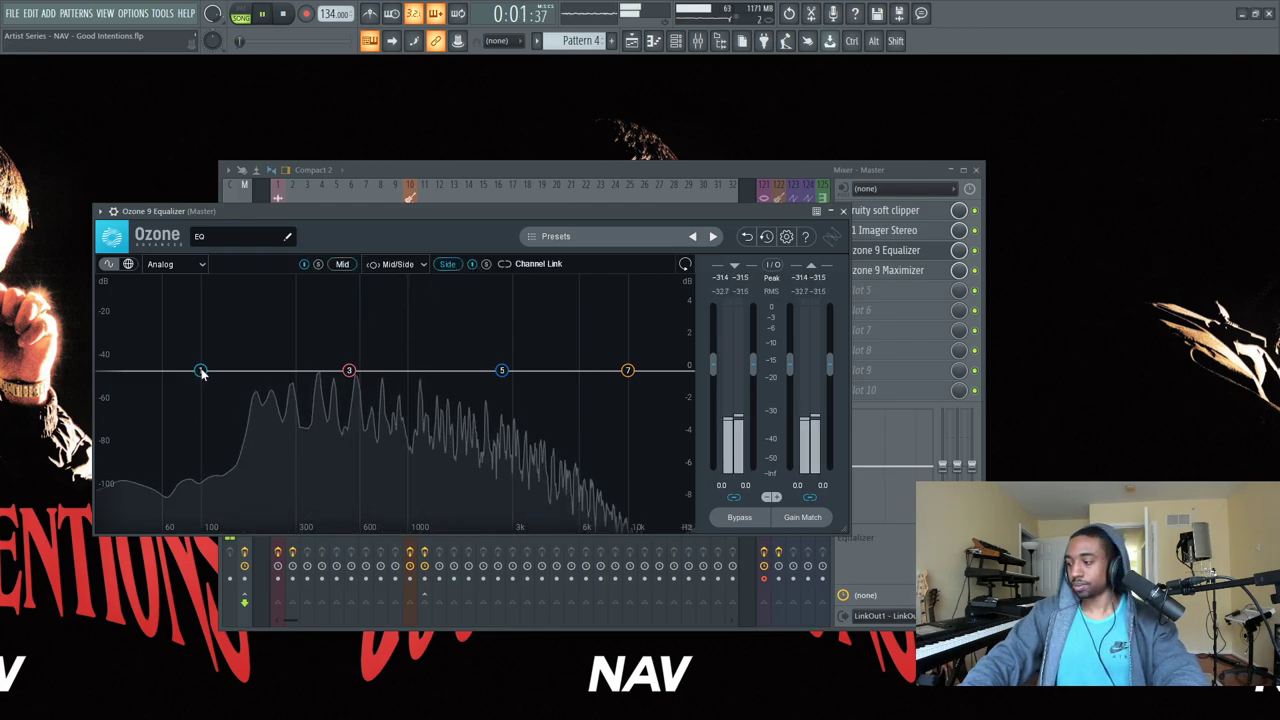
On the side channel, cut 2.5 dB at 221 Hz and boost 0.9 dB at 695 Hz, and close the Equalizer and mixer.
{"action": "left_click_drag", "start_coordinate": [201, 371], "coordinate": [267, 410]}
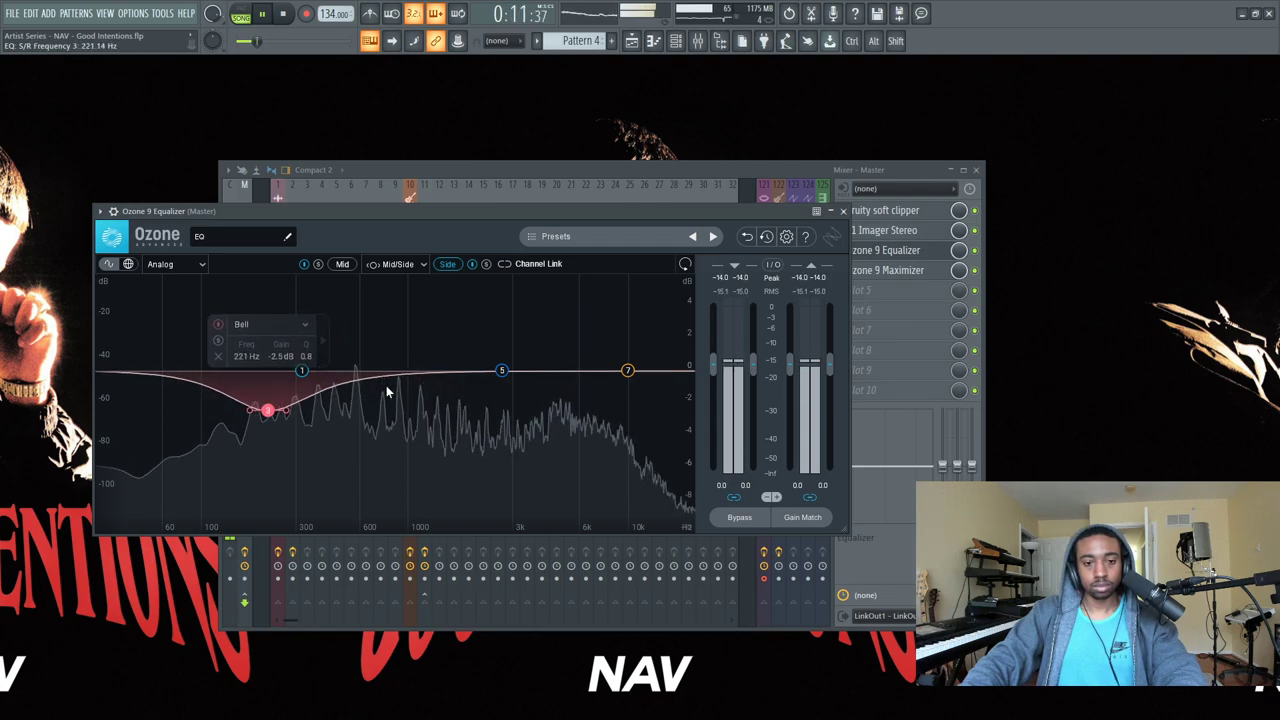
{"action": "left_click_drag", "start_coordinate": [409, 375], "coordinate": [372, 357]}
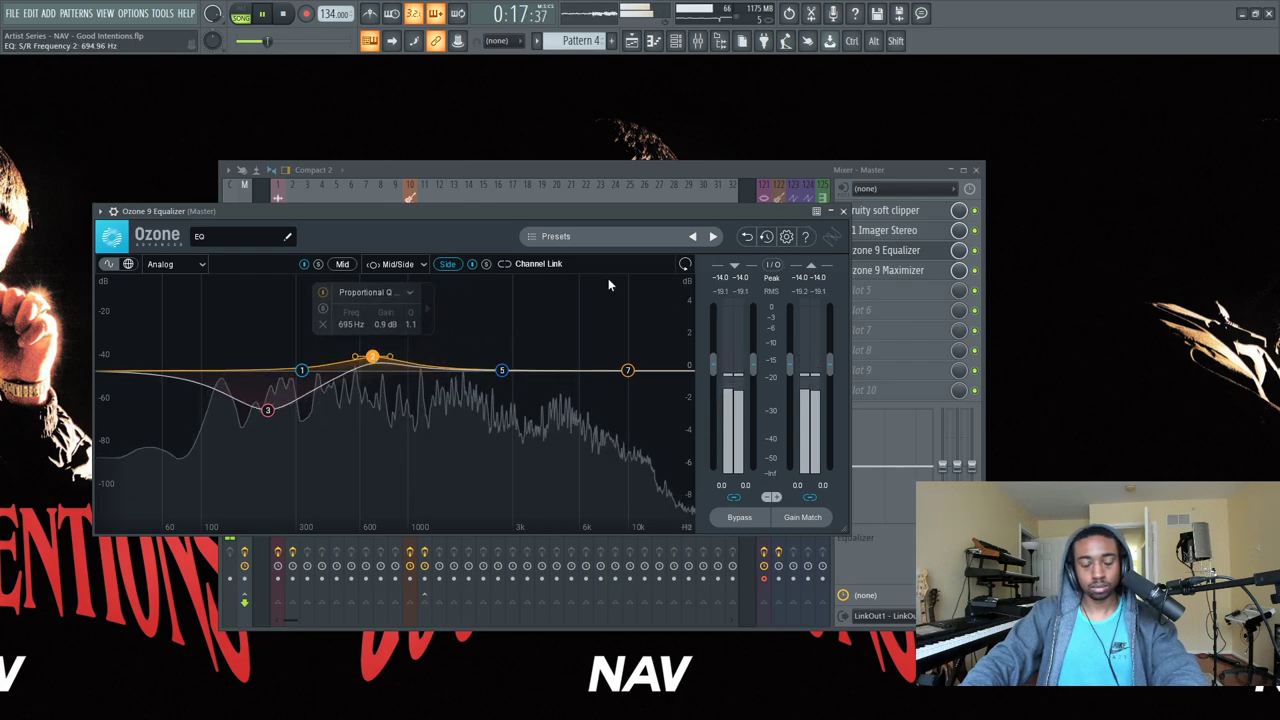
{"action": "left_click", "coordinate": [843, 211]}
{"action": "left_click", "coordinate": [976, 170]}
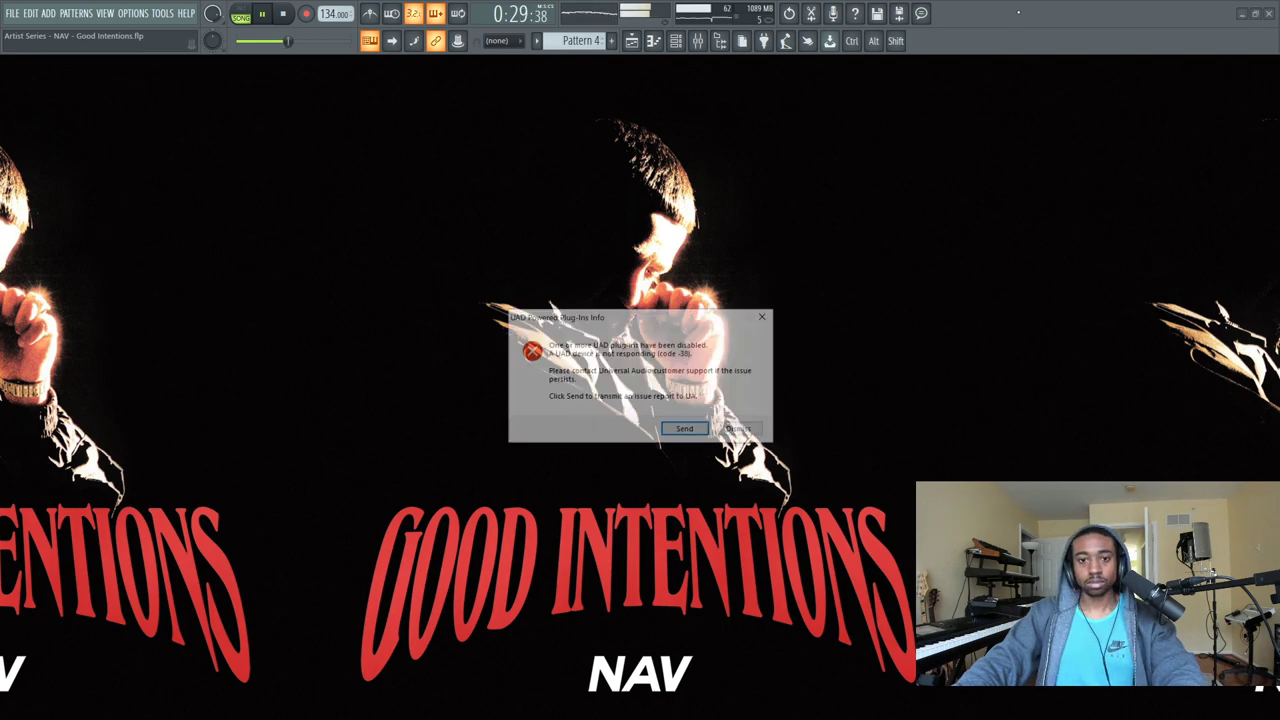
Dismiss the UAD plug-in error dialog, stop playback and raise the live Vocal track's fader to -4.5 dB.
{"action": "left_click", "coordinate": [767, 316]}
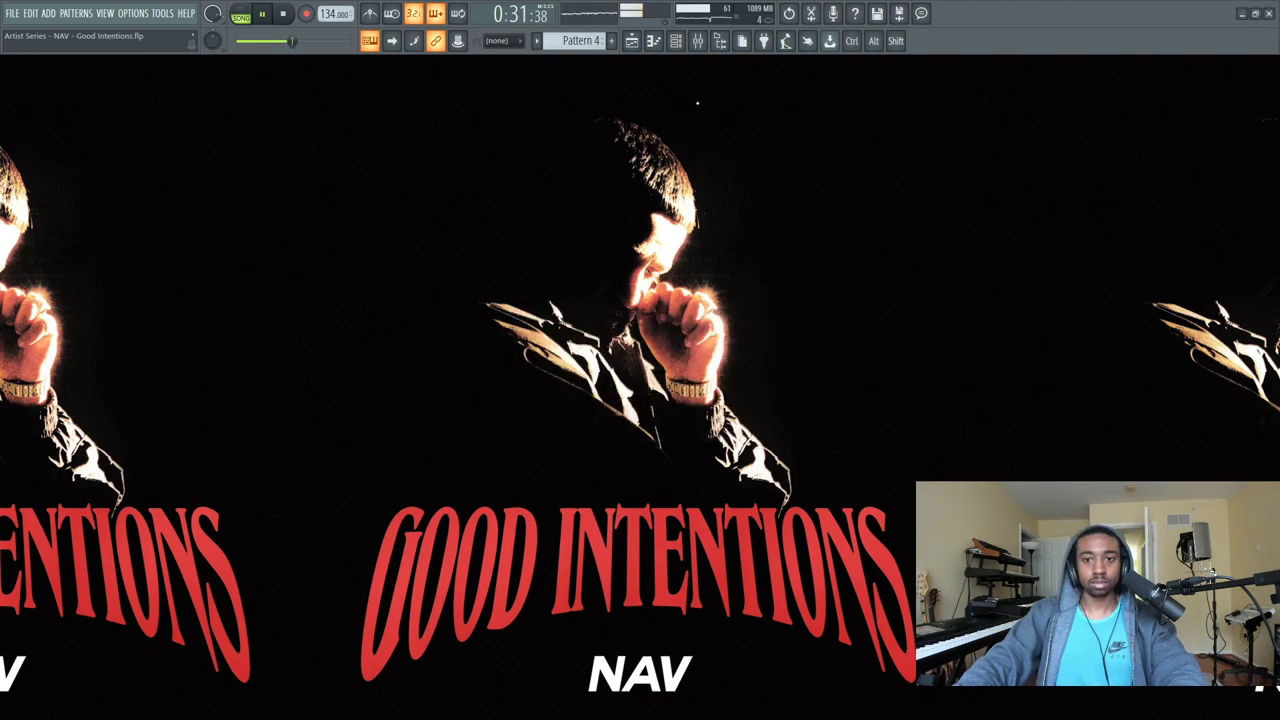
{"action": "key", "text": "F9"}
{"action": "key", "text": "space"}
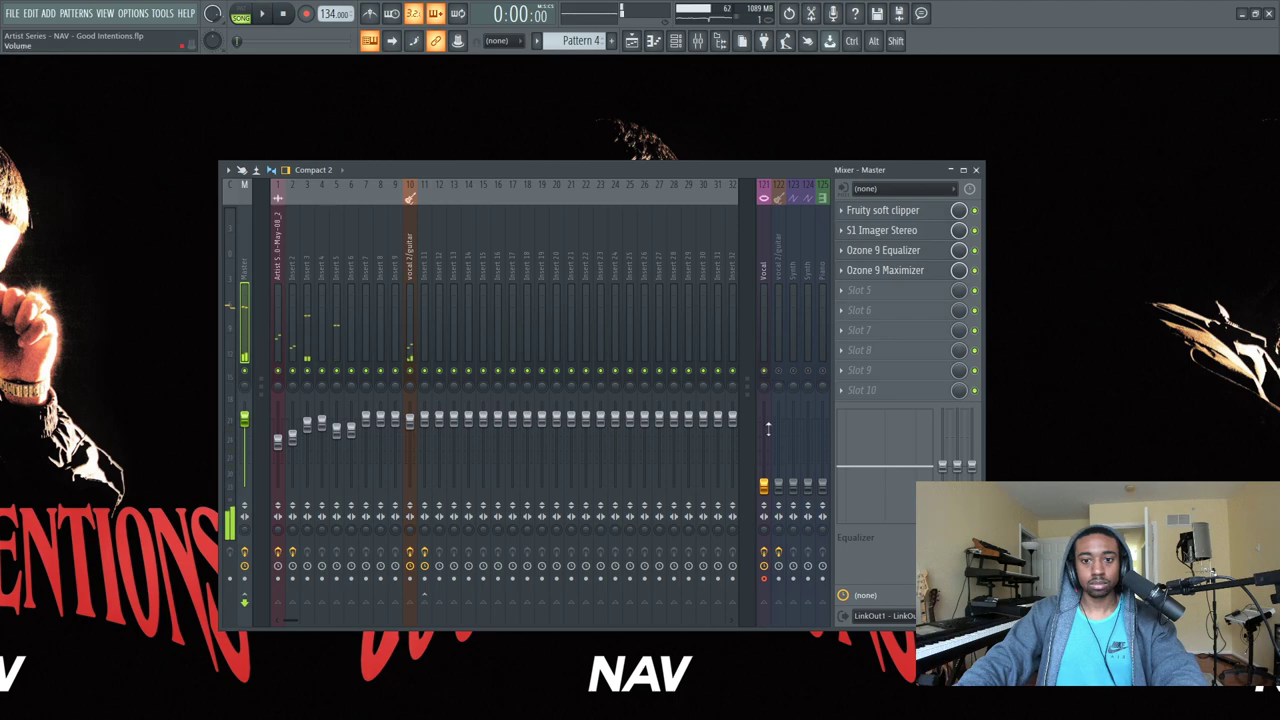
{"action": "left_click", "coordinate": [766, 488]}
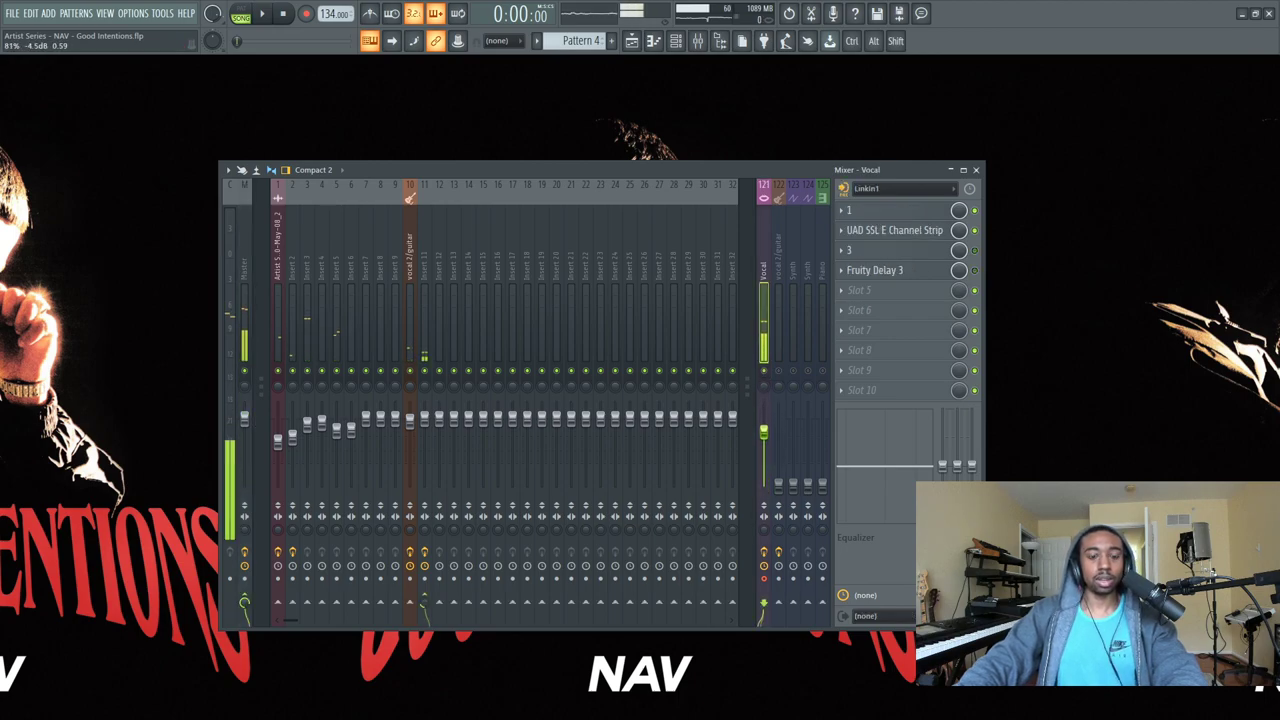
{"action": "left_click", "coordinate": [243, 256]}
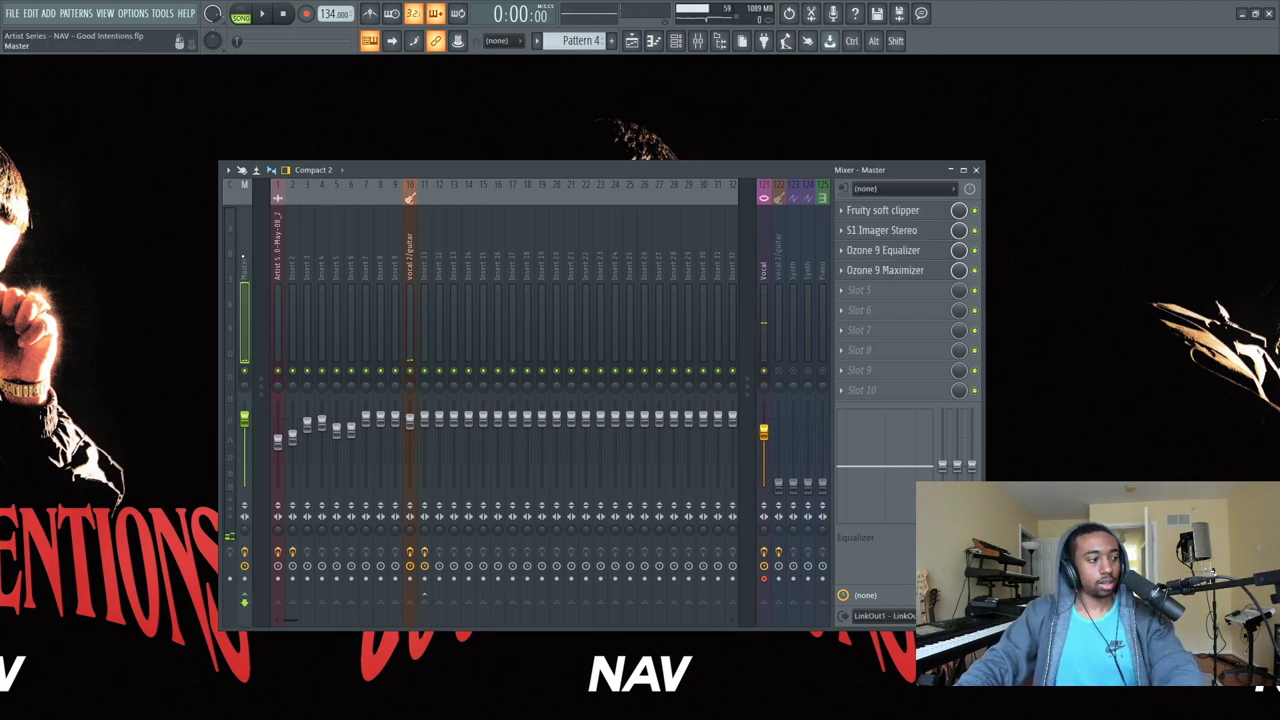
{"action": "left_click", "coordinate": [781, 322]}
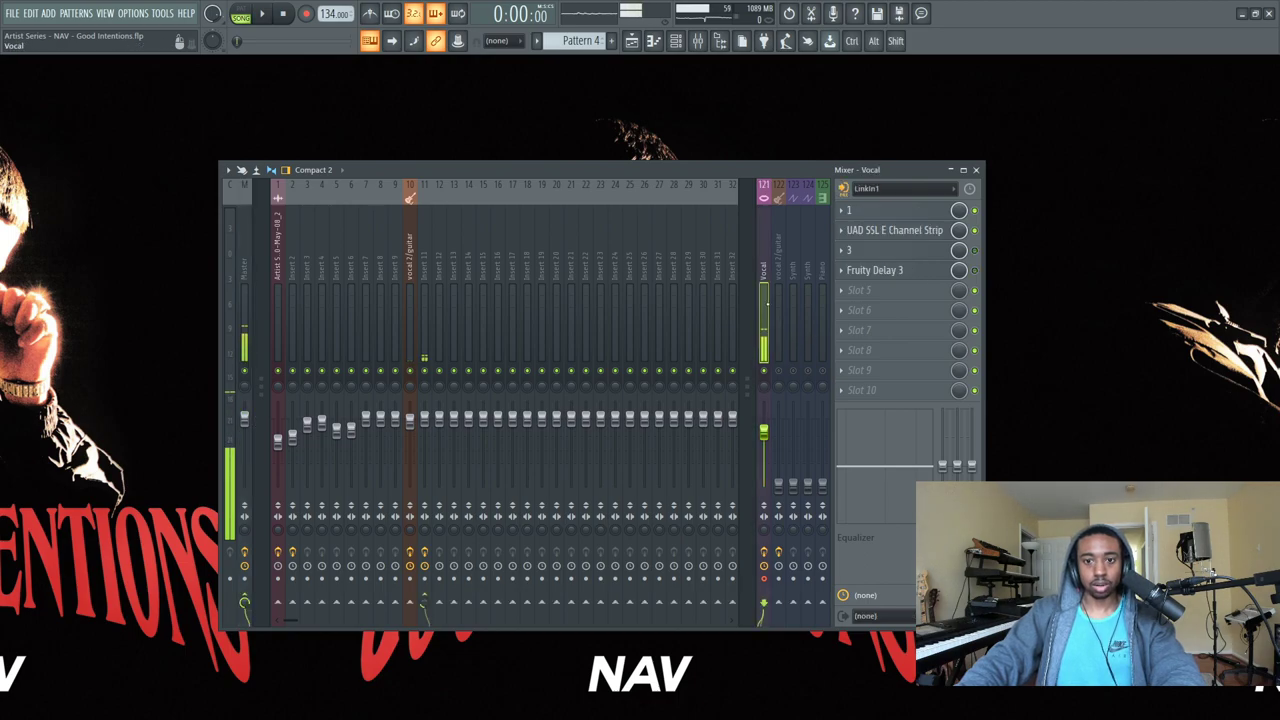
{"action": "left_click", "coordinate": [424, 300]}
Pull the live Vocal track's fader all the way down, play the song from the start and close the mixer.
{"action": "left_click", "coordinate": [764, 290]}
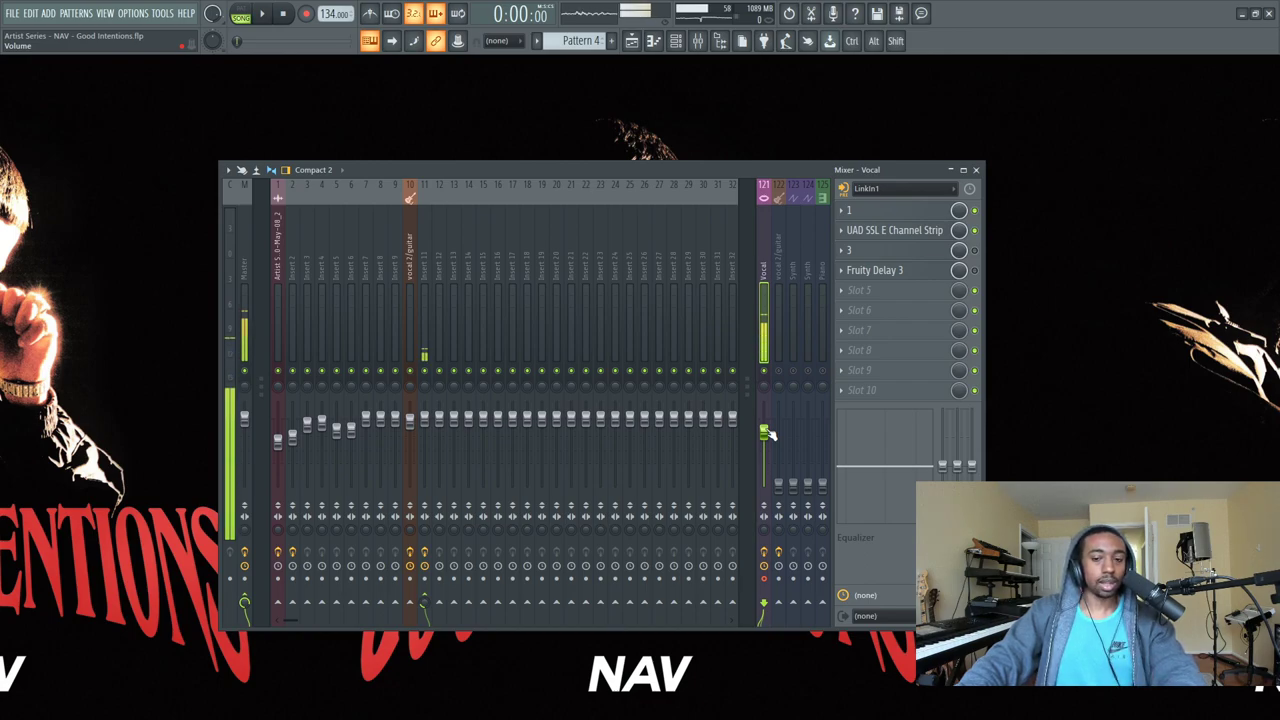
{"action": "left_click_drag", "start_coordinate": [767, 433], "coordinate": [764, 479]}
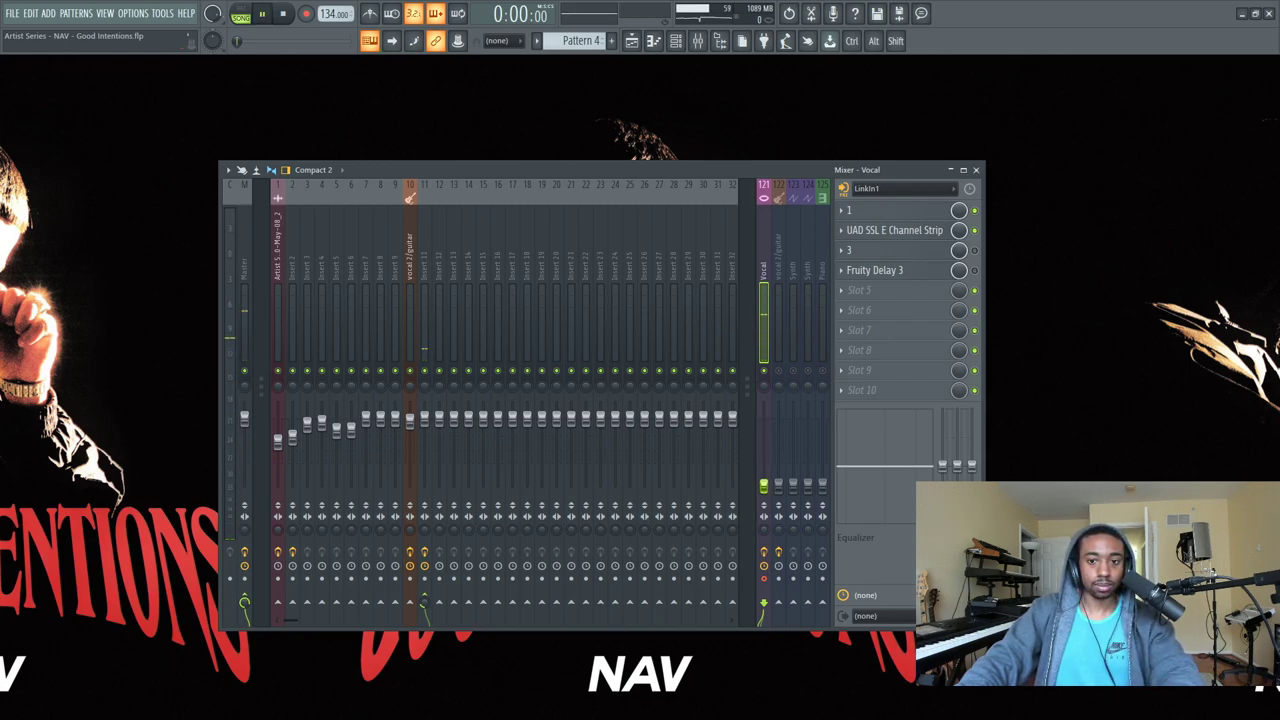
{"action": "key", "text": "space"}
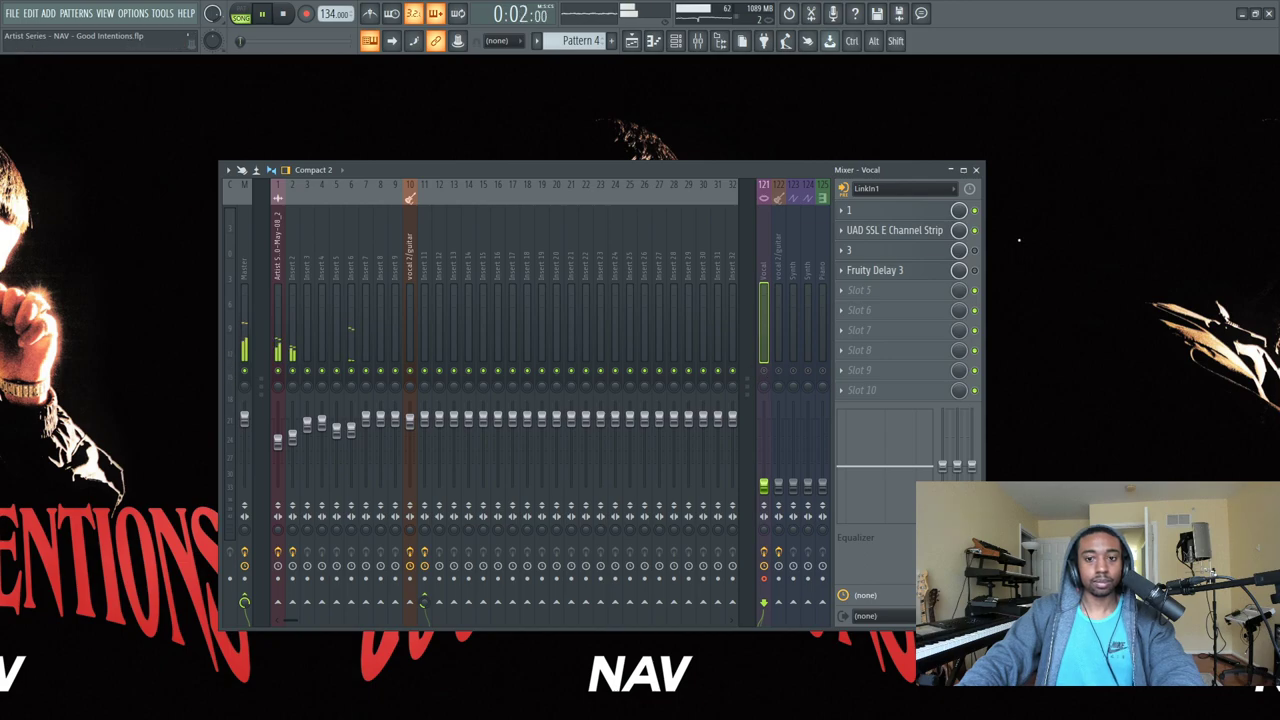
{"action": "left_click", "coordinate": [976, 169]}
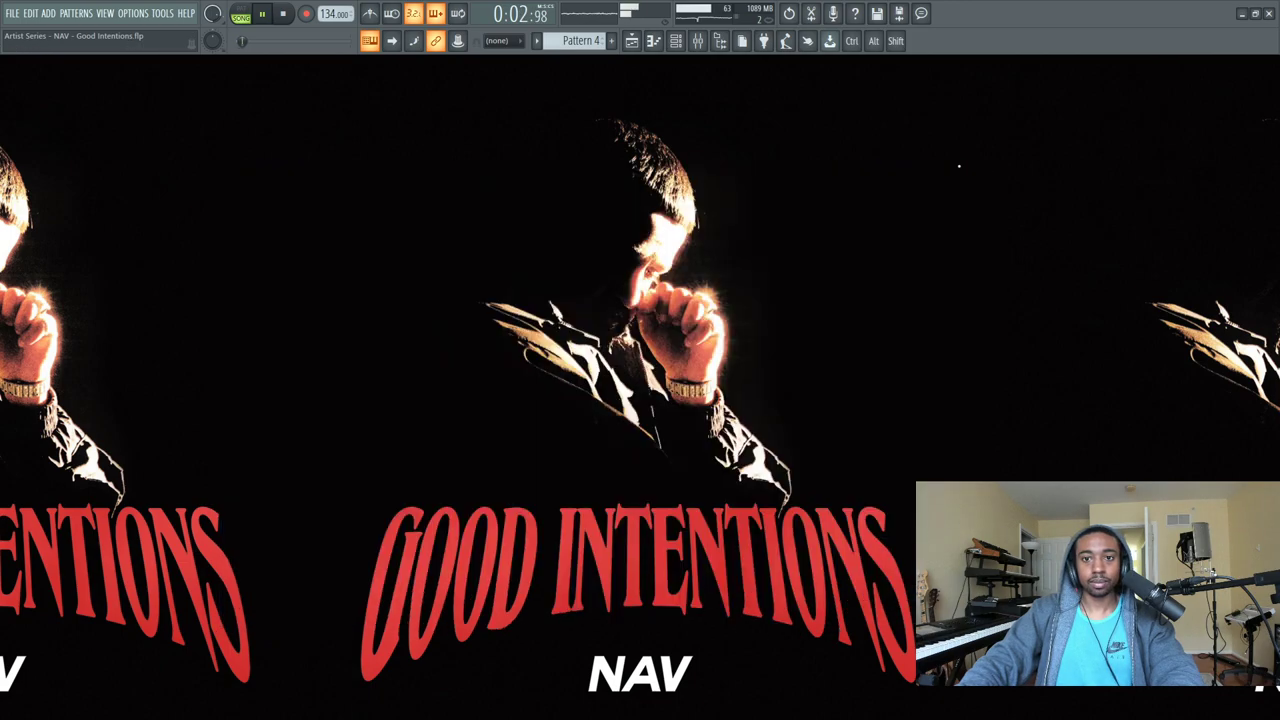
{"action": "left_click", "coordinate": [697, 42]}
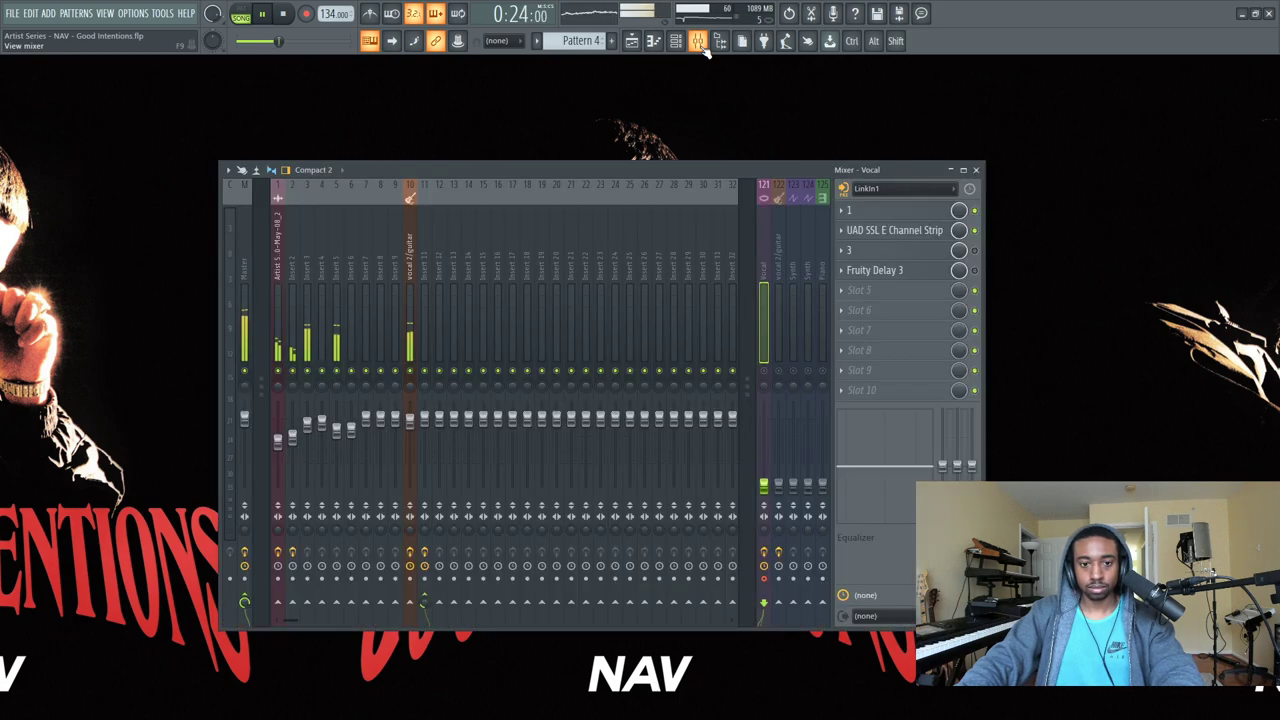
{"action": "left_click", "coordinate": [976, 169]}
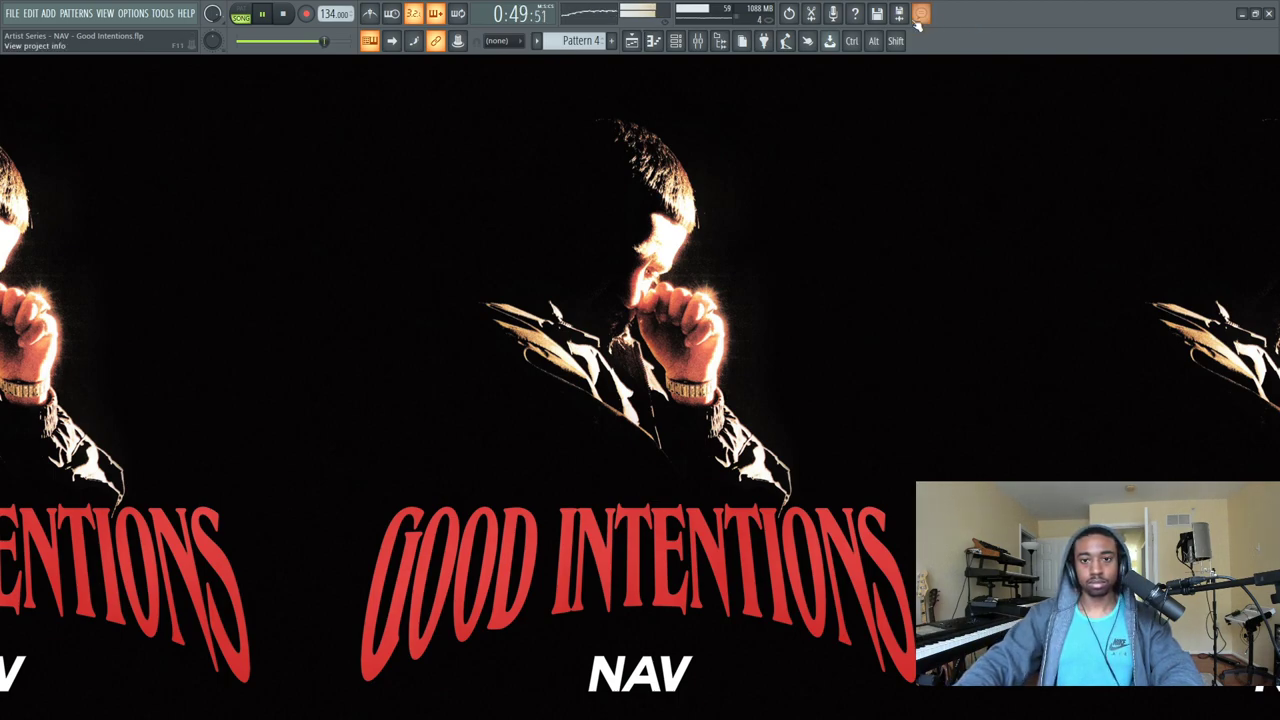
Stop playback, restore the live Vocal track's fader to its default level and close the mixer.
{"action": "left_click", "coordinate": [701, 45]}
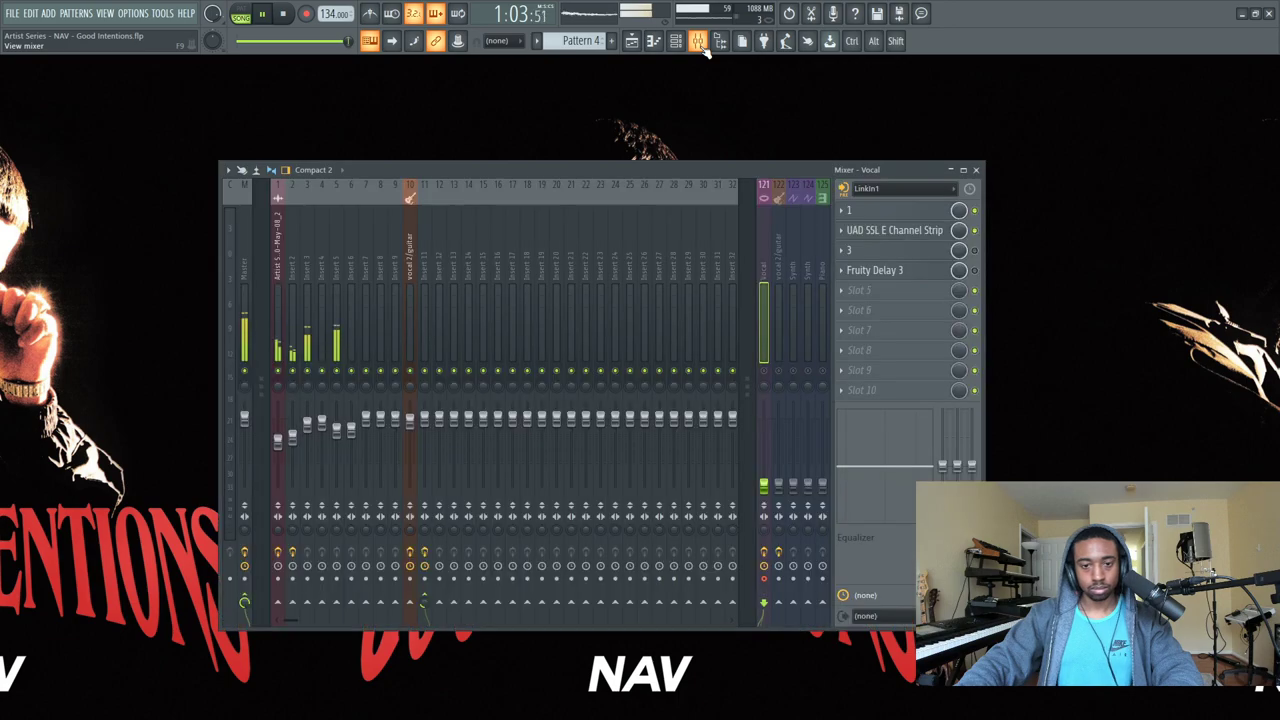
{"action": "key", "text": "space"}
{"action": "left_click_drag", "start_coordinate": [763, 485], "coordinate": [763, 425]}
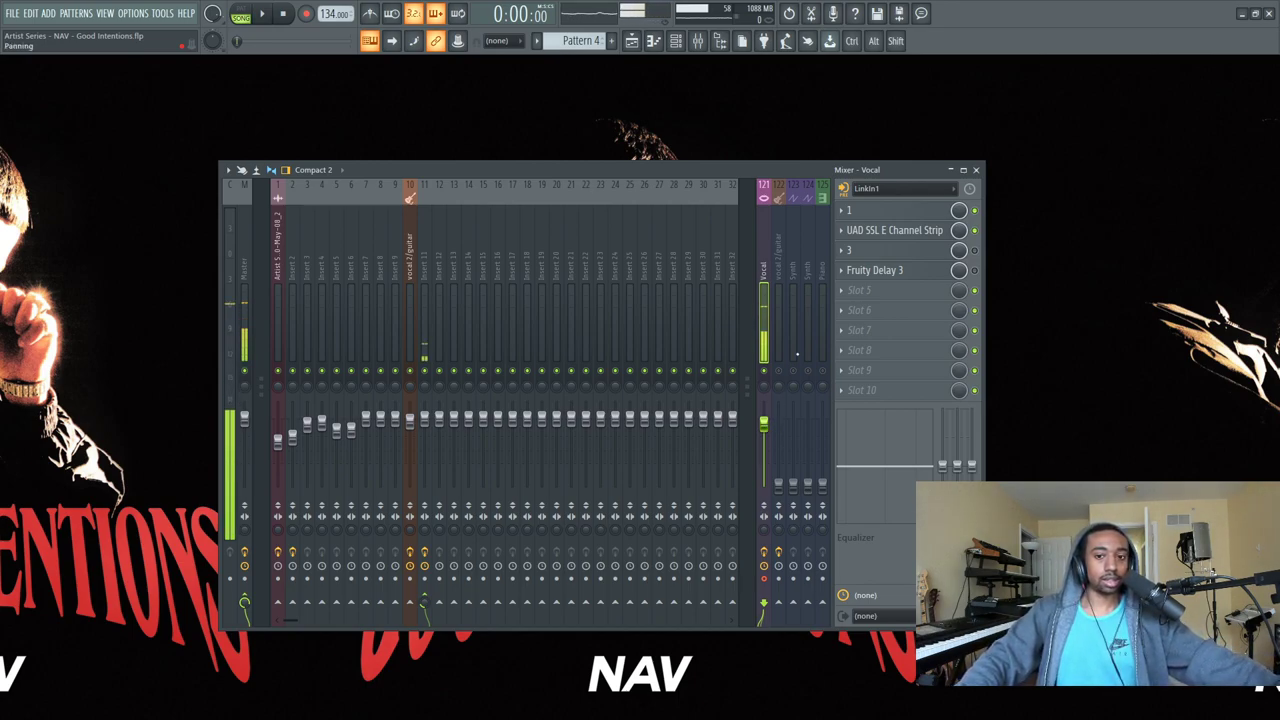
{"action": "right_click", "coordinate": [767, 426]}
{"action": "left_click", "coordinate": [785, 374]}
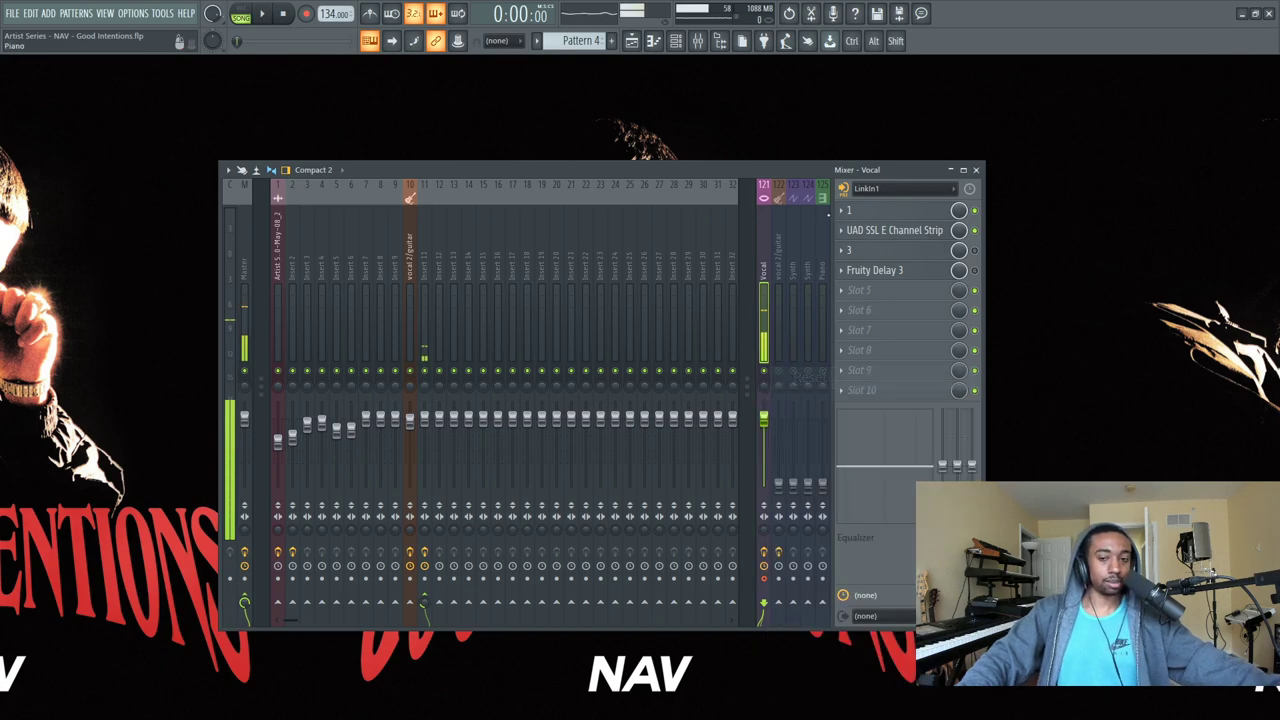
{"action": "left_click", "coordinate": [976, 169]}
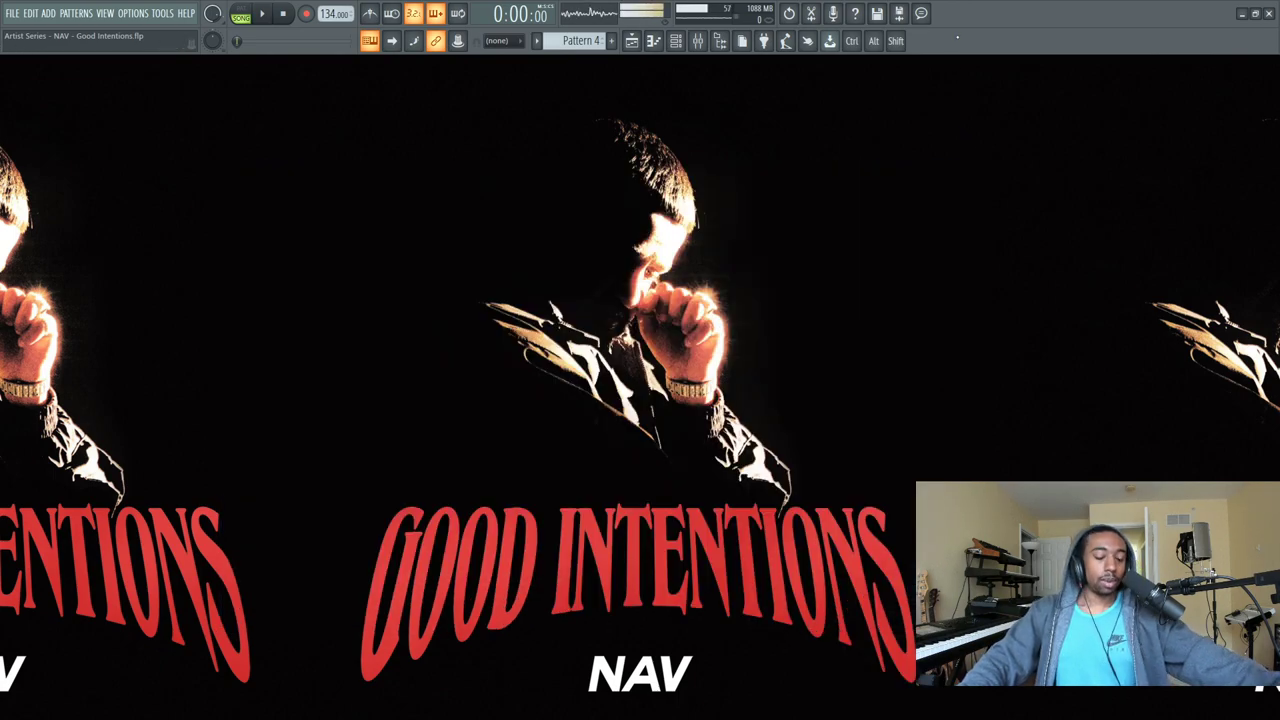